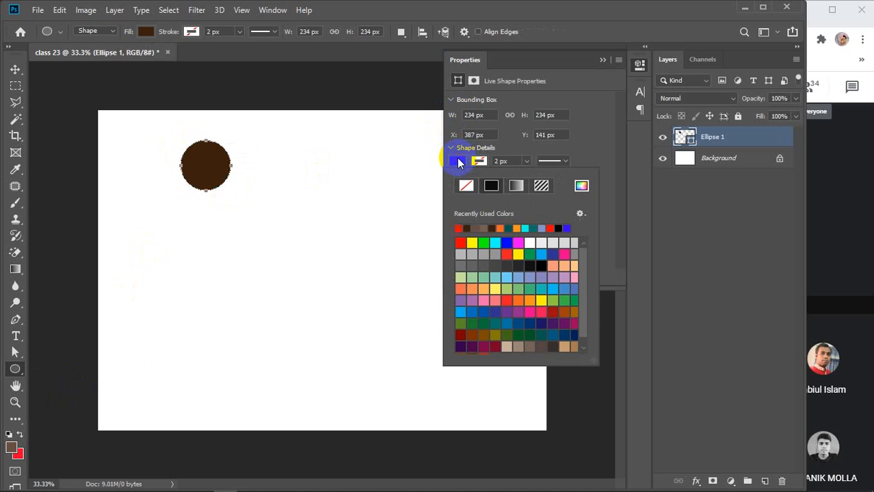
# Fill the circle orange, after briefly trying dark teal, and close the colour settings.
pyautogui.click(505, 228)
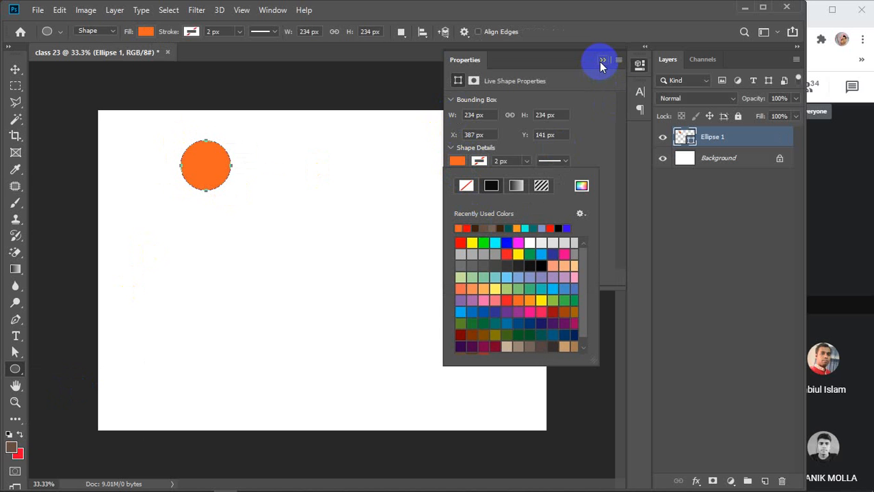
pyautogui.click(510, 228)
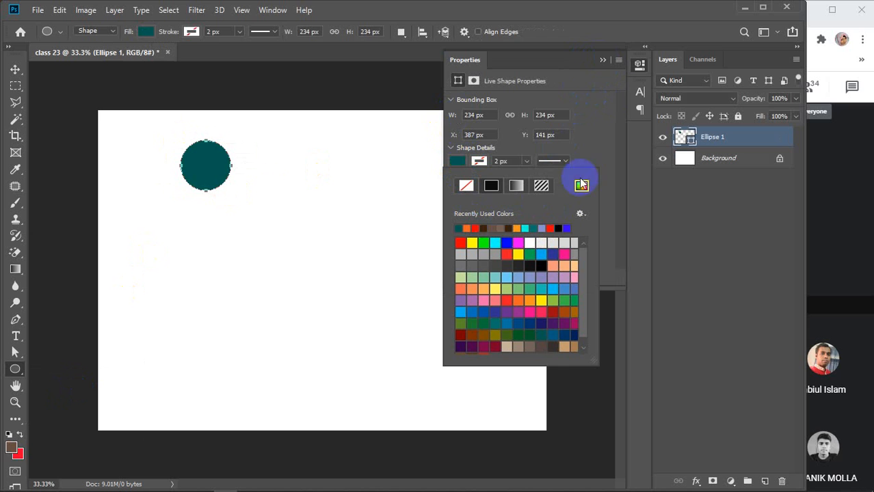
pyautogui.click(521, 226)
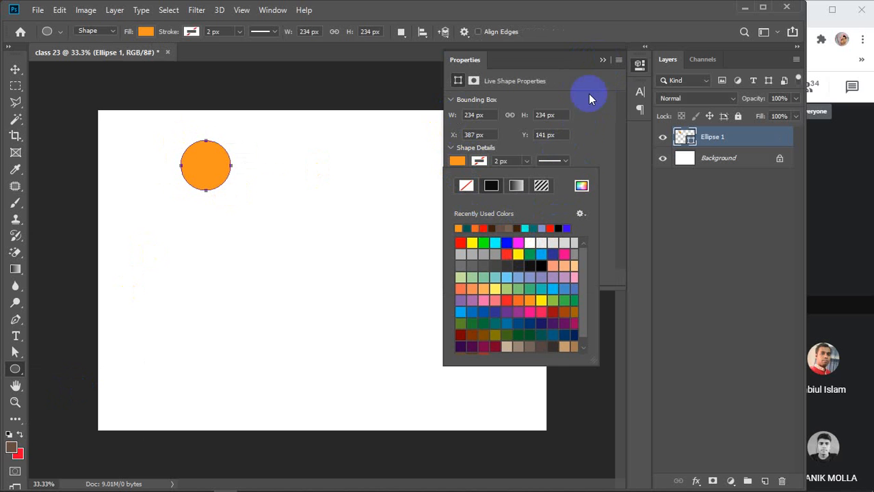
pyautogui.click(607, 62)
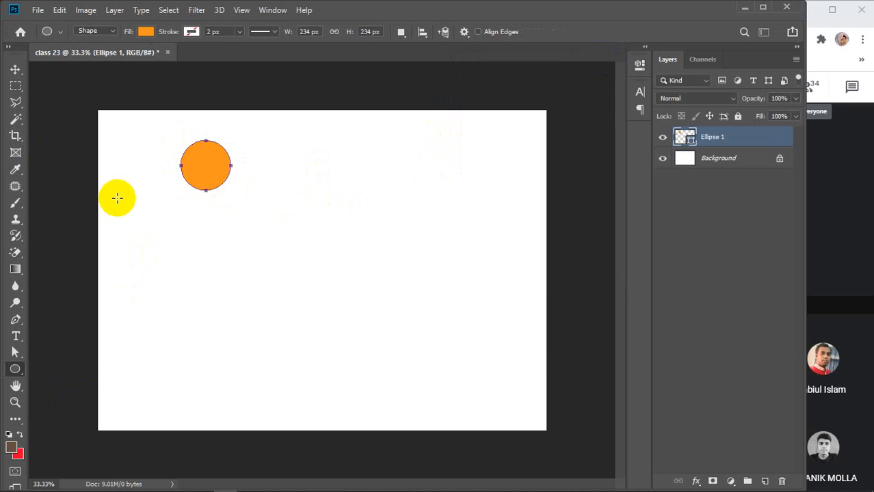
# With the Move tool, duplicate the orange circle and spread the circles across the canvas.
pyautogui.press('v')
pyautogui.click(219, 171)
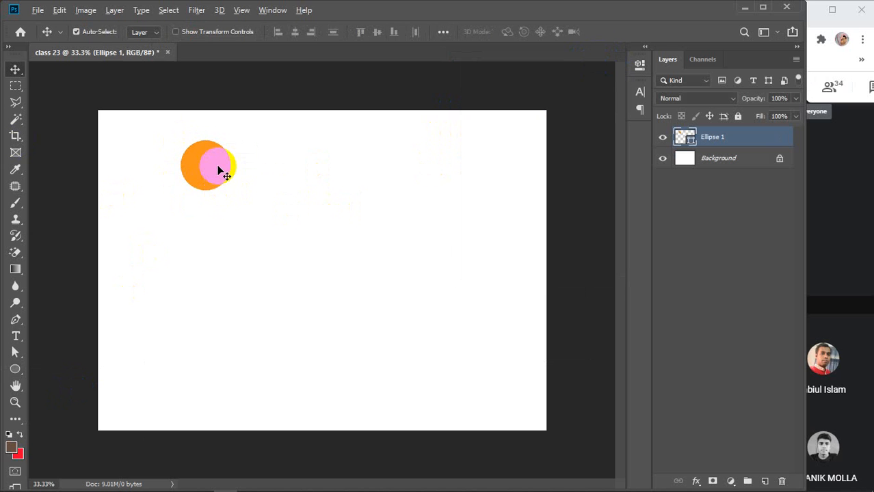
pyautogui.moveTo(219, 169); pyautogui.dragTo(498, 403)
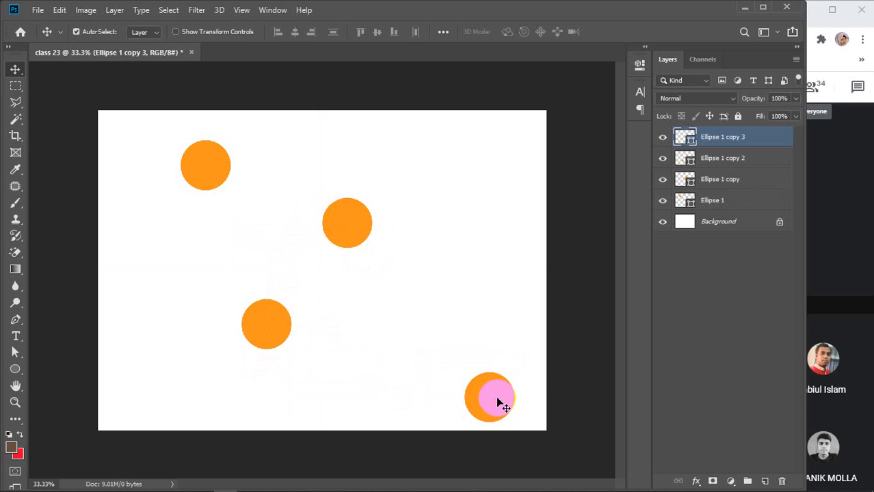
pyautogui.moveTo(209, 167); pyautogui.dragTo(150, 153)
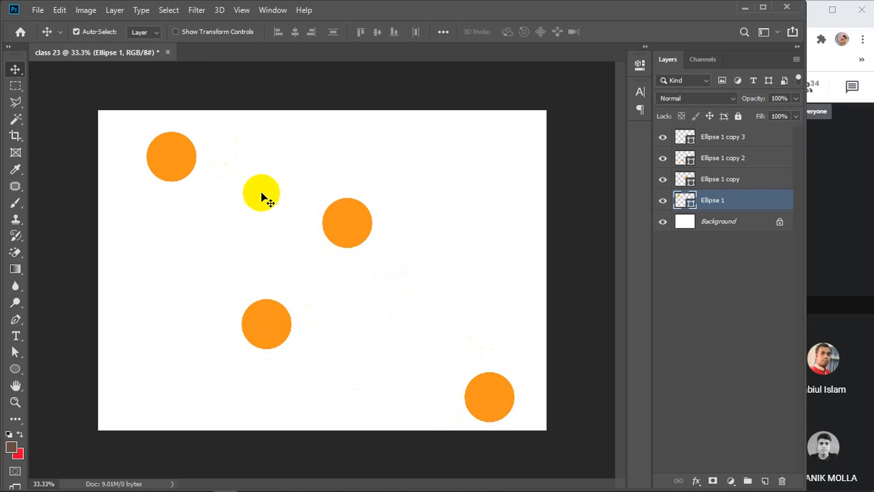
# Select Ellipse 1 copy 3 through Ellipse 1 in the Layers panel.
pyautogui.keyDown('shift'); pyautogui.click(736, 138); pyautogui.keyUp('shift')
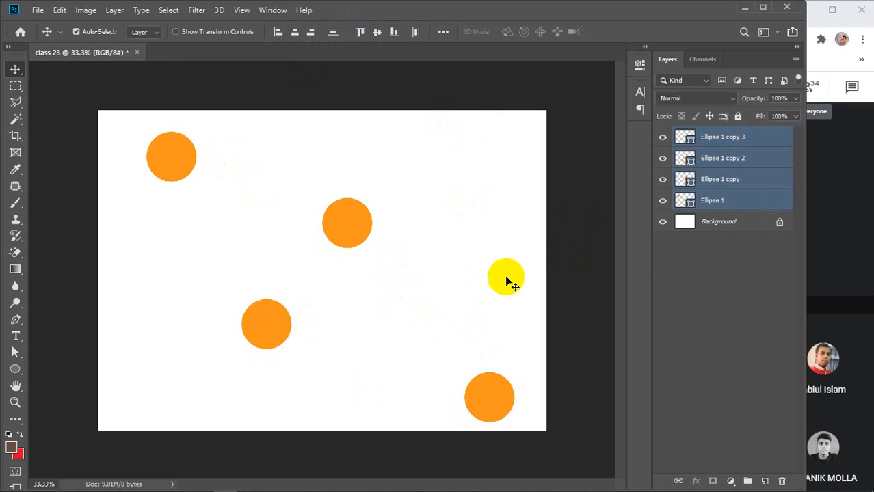
pyautogui.click(745, 272)
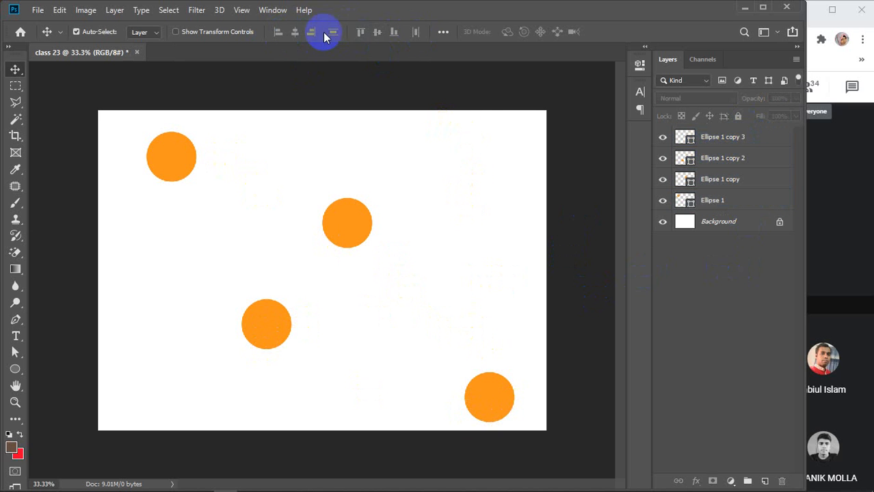
pyautogui.click(754, 144)
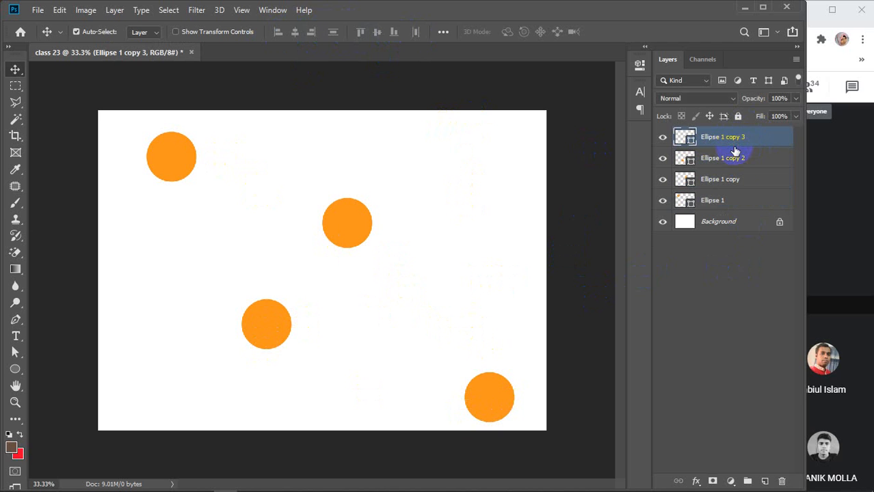
pyautogui.keyDown('shift'); pyautogui.click(737, 204); pyautogui.keyUp('shift')
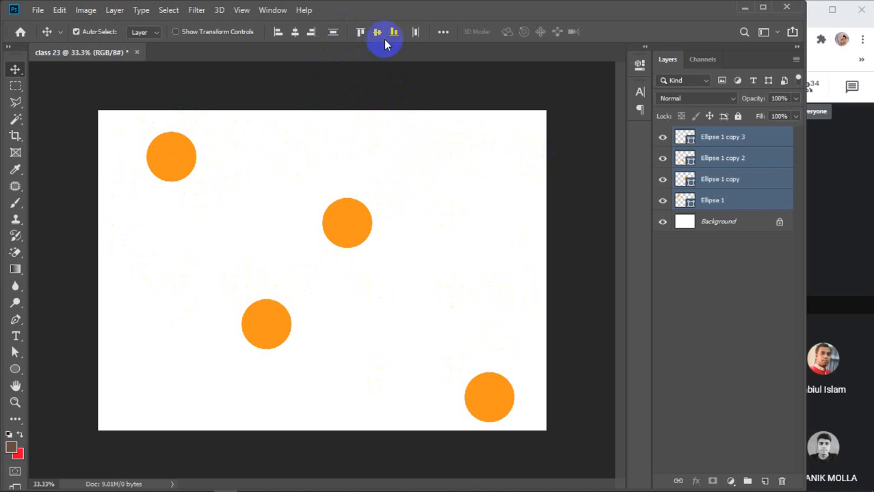
pyautogui.click(487, 419)
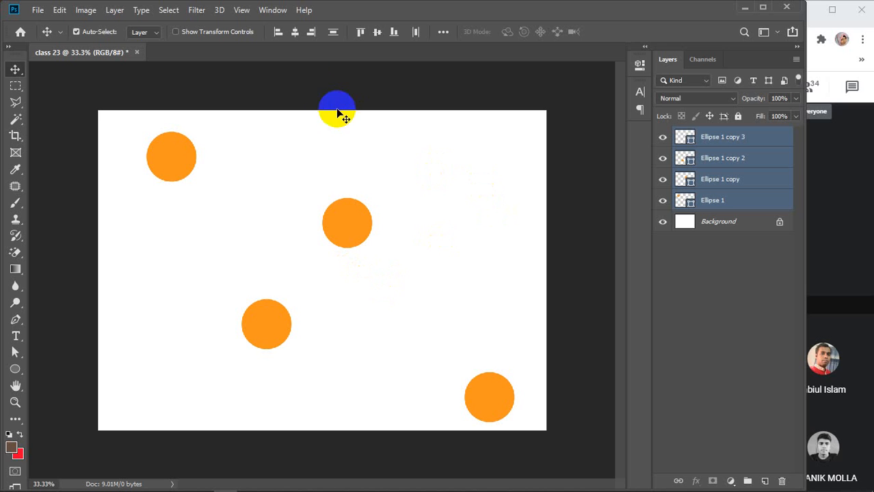
pyautogui.click(276, 33)
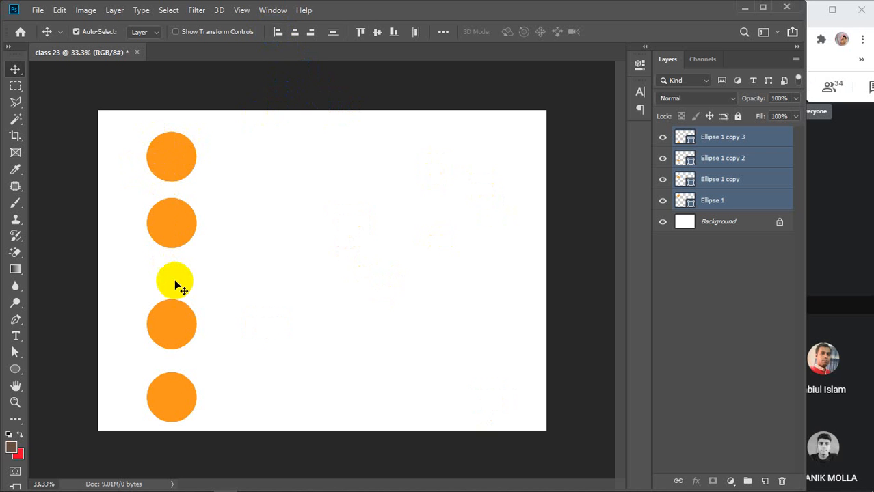
pyautogui.hotkey('ctrl', 'z')
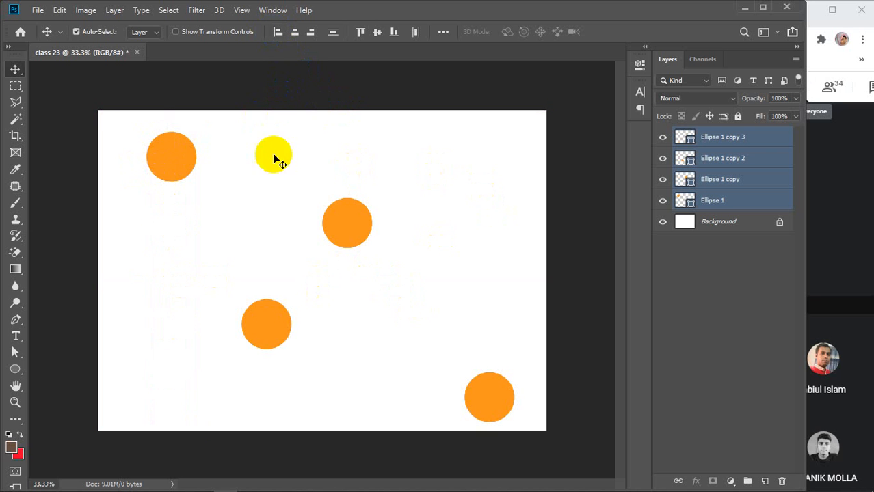
pyautogui.hotkey('ctrl', 'shift', 'z')
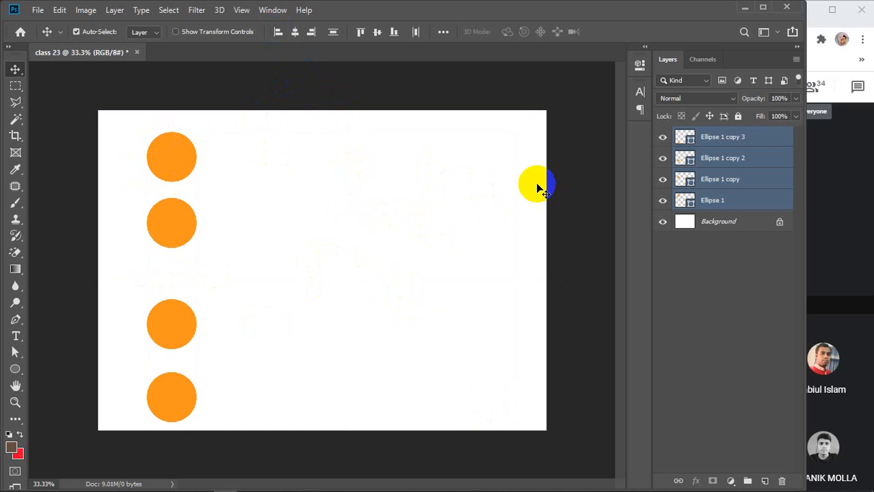
pyautogui.press('ctrl')
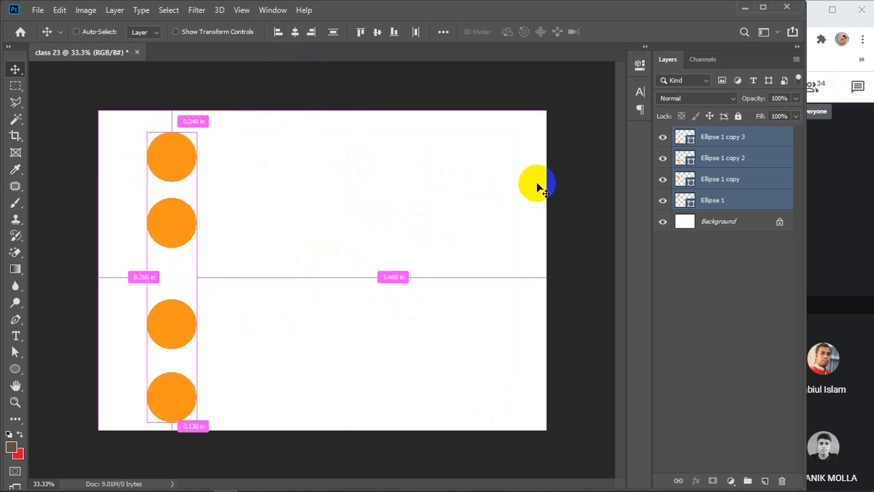
pyautogui.hotkey('ctrl', 'z')
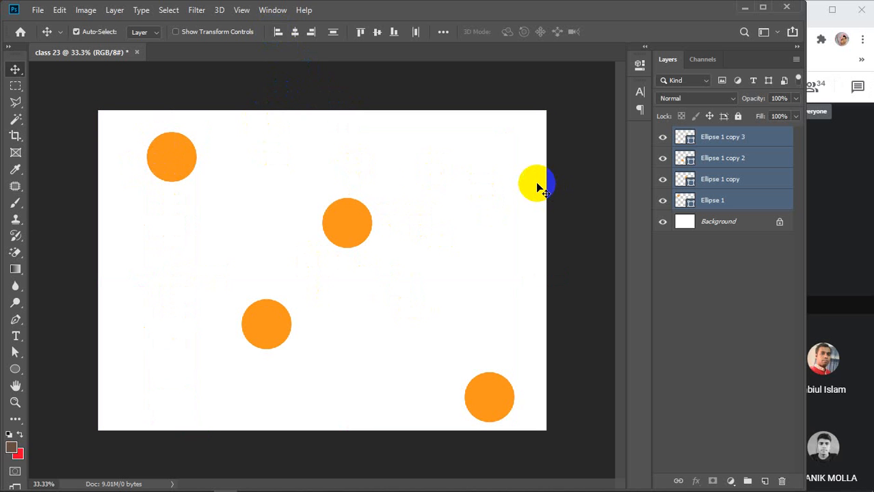
# Try aligning the four circles' horizontal centres twice, undoing each attempt.
pyautogui.click(295, 36)
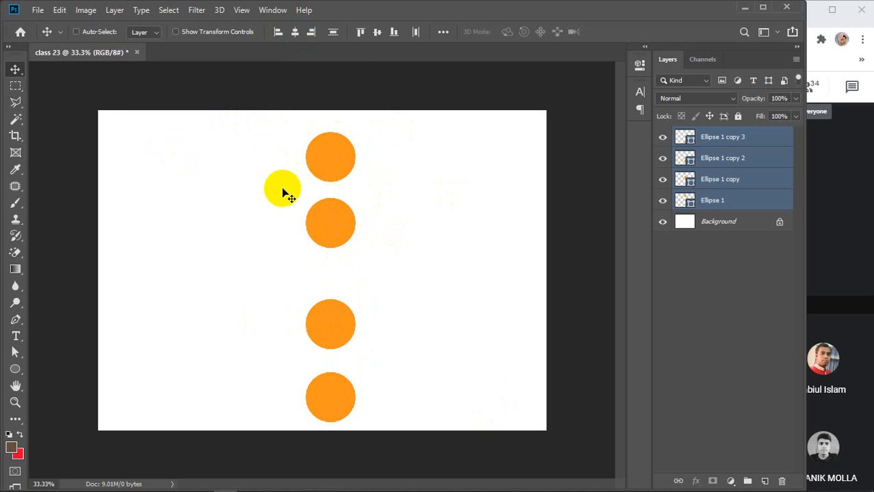
pyautogui.hotkey('ctrl', 'z')
pyautogui.click(183, 154)
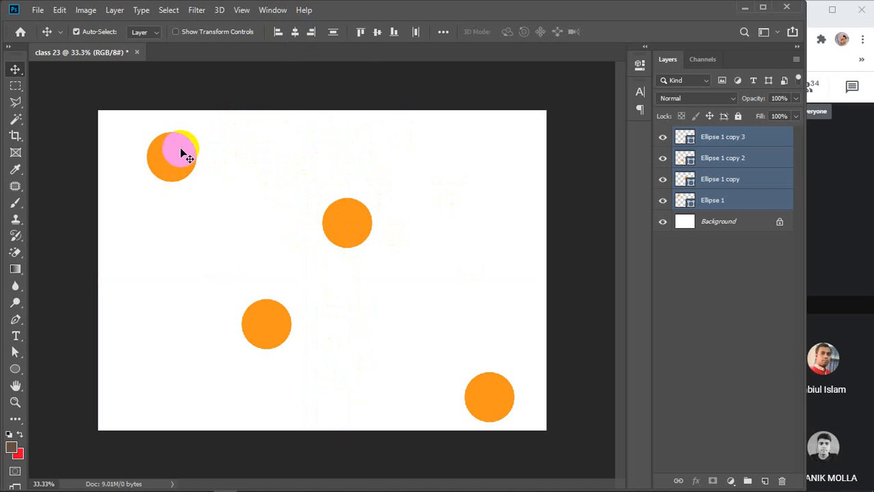
pyautogui.click(363, 219)
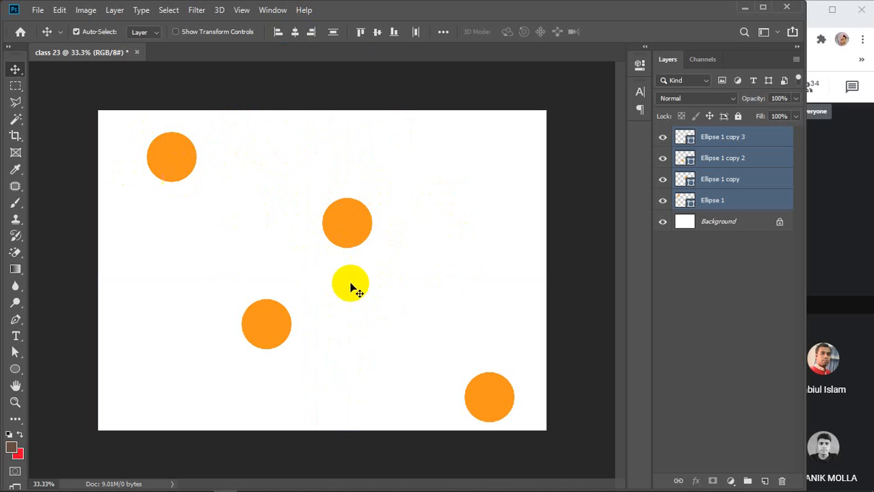
pyautogui.click(504, 393)
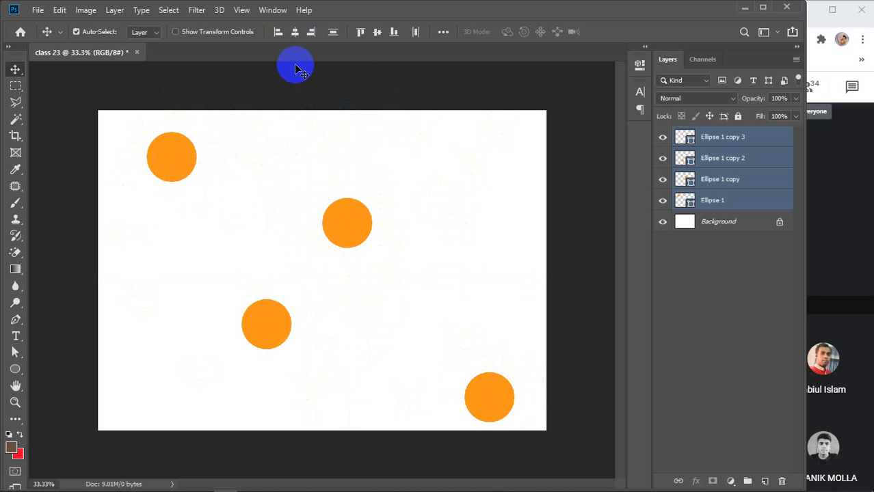
pyautogui.click(295, 32)
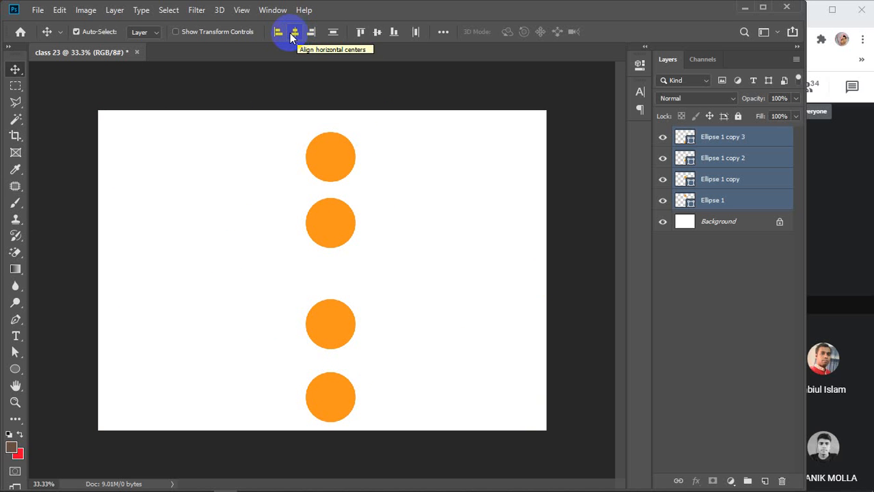
pyautogui.hotkey('ctrl', 'z')
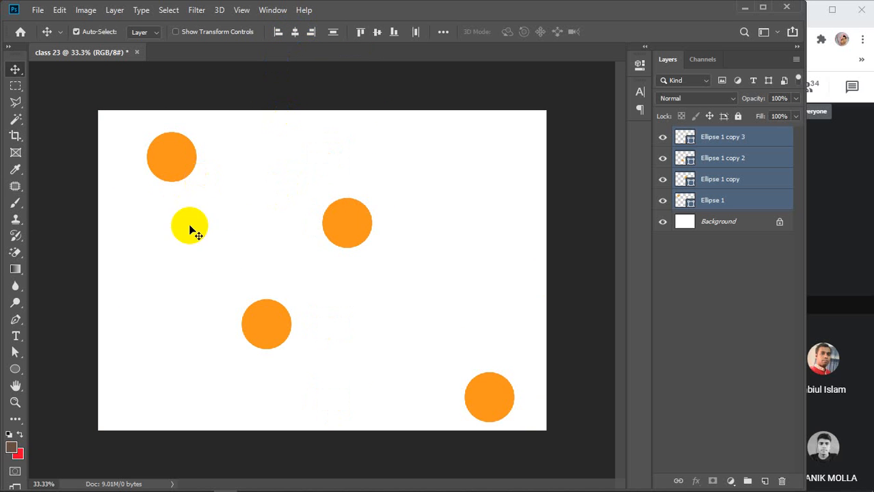
# Nudge the selected circles slightly up and shift the bottom-right circle a little right.
pyautogui.click(359, 227)
pyautogui.moveTo(358, 227)
pyautogui.mouseDown()
pyautogui.moveTo(375, 220)
pyautogui.moveTo(349, 228)
pyautogui.moveTo(331, 215)
pyautogui.moveTo(360, 215)
pyautogui.mouseUp()
pyautogui.click(725, 319)
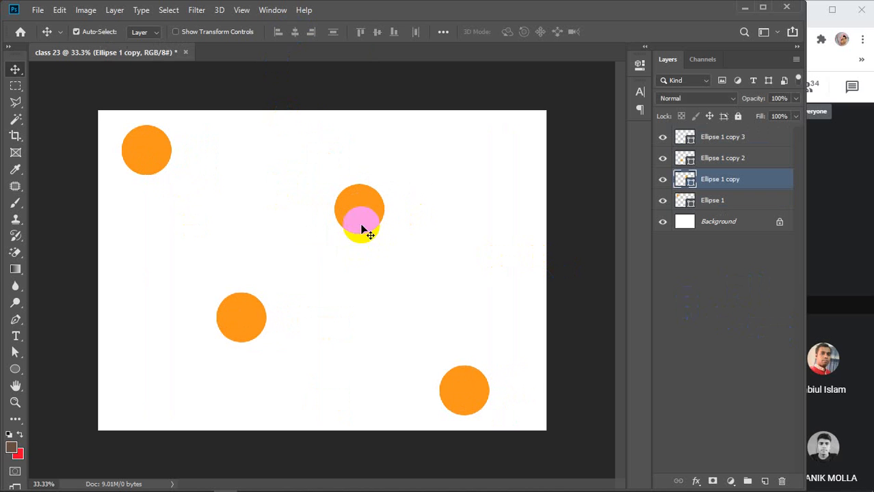
pyautogui.click(476, 385)
pyautogui.moveTo(476, 384); pyautogui.dragTo(500, 385)
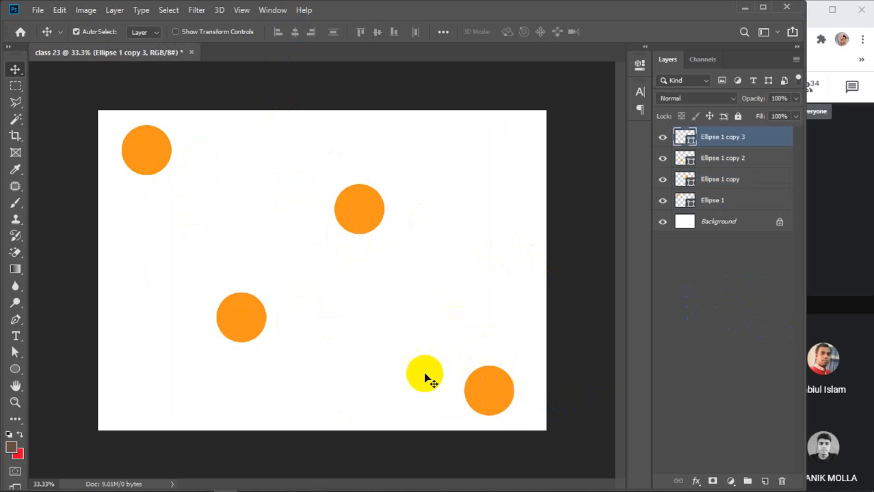
# Reselect all four circles, test the centre alignment again, and undo it.
pyautogui.keyDown('shift'); pyautogui.click(743, 201); pyautogui.keyUp('shift')
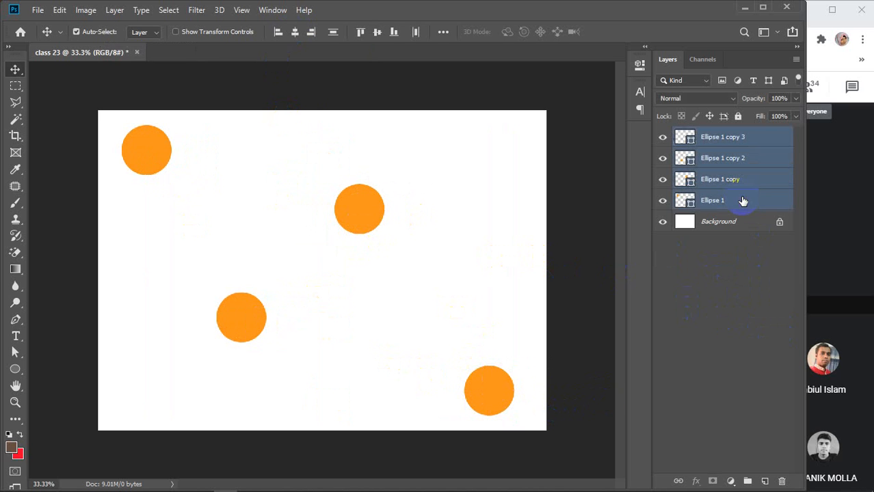
pyautogui.click(295, 33)
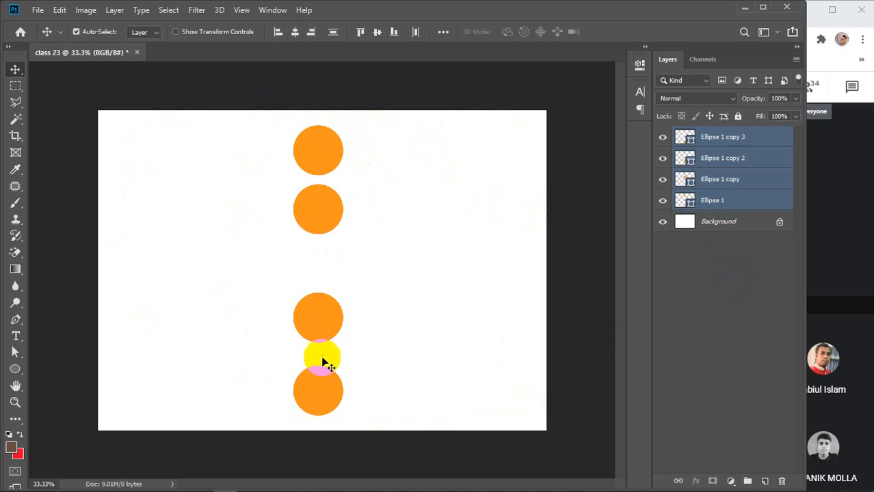
pyautogui.hotkey('ctrl', 'z')
pyautogui.click(313, 34)
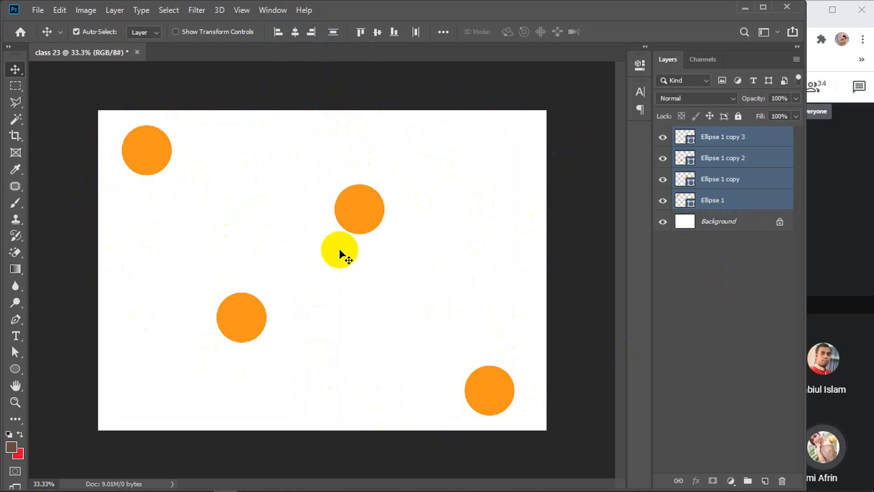
# Select Ellipse 1, then add Ellipse 1 copy, copy 2 and copy 3 to the selection.
pyautogui.click(741, 286)
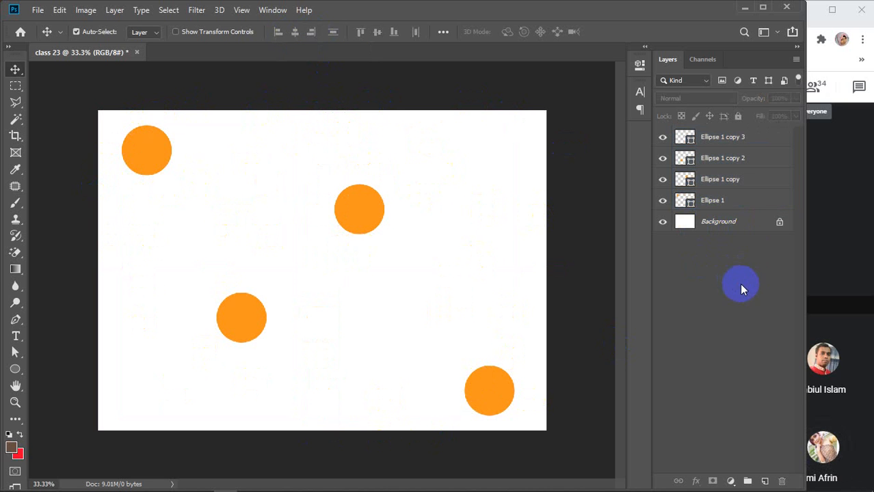
pyautogui.click(745, 202)
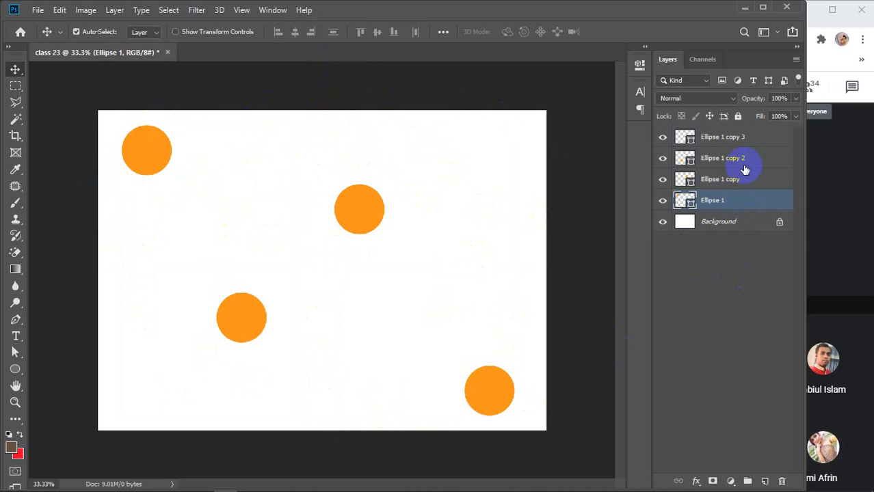
pyautogui.keyDown('shift'); pyautogui.click(739, 137); pyautogui.keyUp('shift')
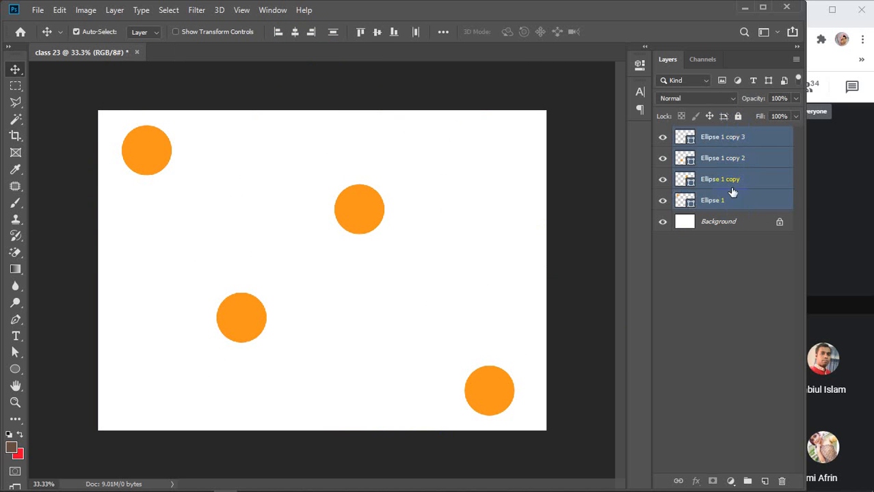
pyautogui.click(713, 286)
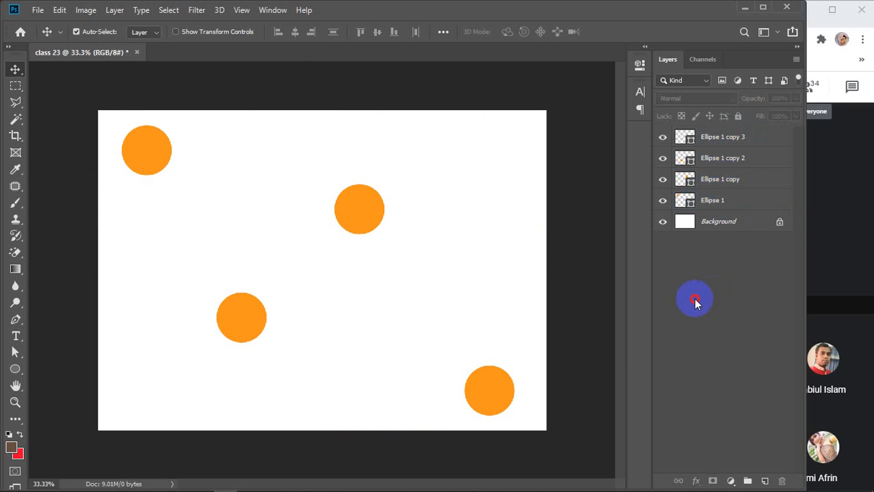
pyautogui.click(739, 202)
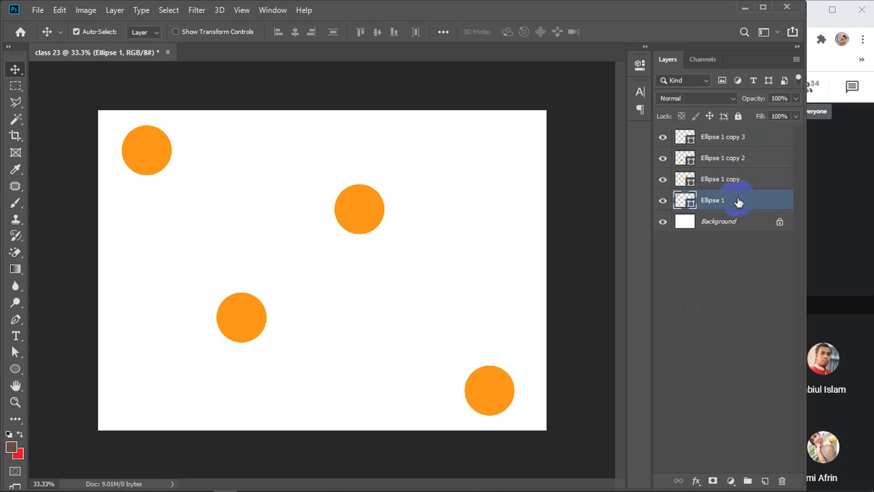
pyautogui.keyDown('ctrl'); pyautogui.click(741, 180); pyautogui.keyUp('ctrl')
pyautogui.keyDown('ctrl'); pyautogui.click(745, 158); pyautogui.keyUp('ctrl')
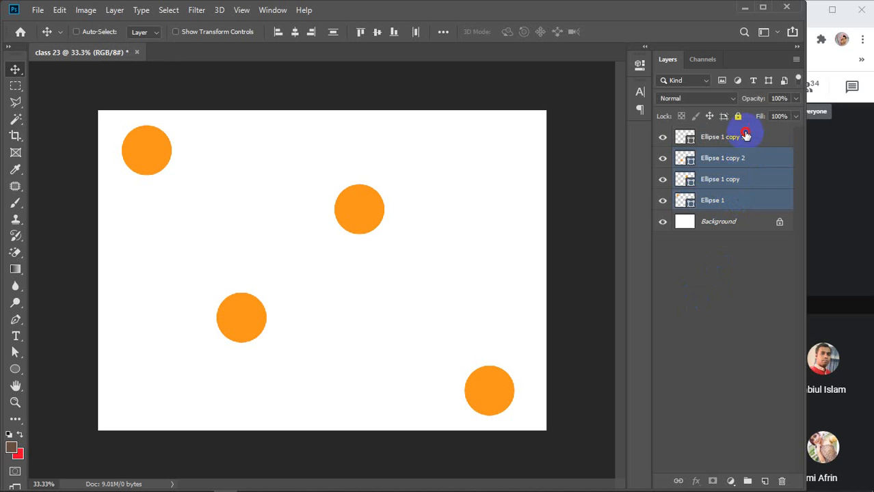
pyautogui.keyDown('ctrl'); pyautogui.click(745, 137); pyautogui.keyUp('ctrl')
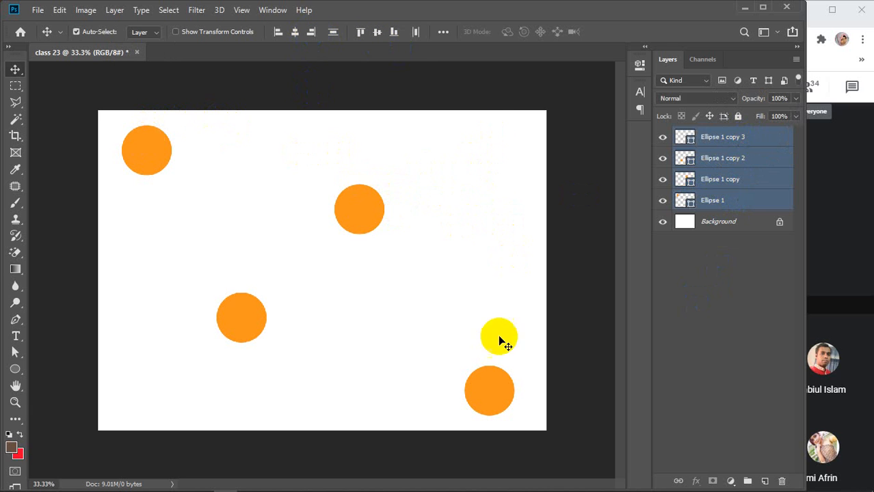
# Align the four circles' top edges, after trying and undoing a right-edge alignment.
pyautogui.click(310, 32)
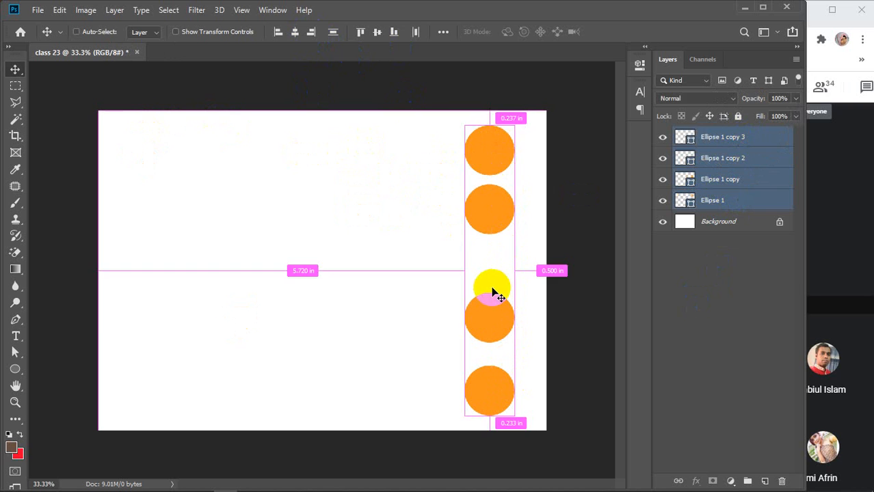
pyautogui.hotkey('ctrl', 'z')
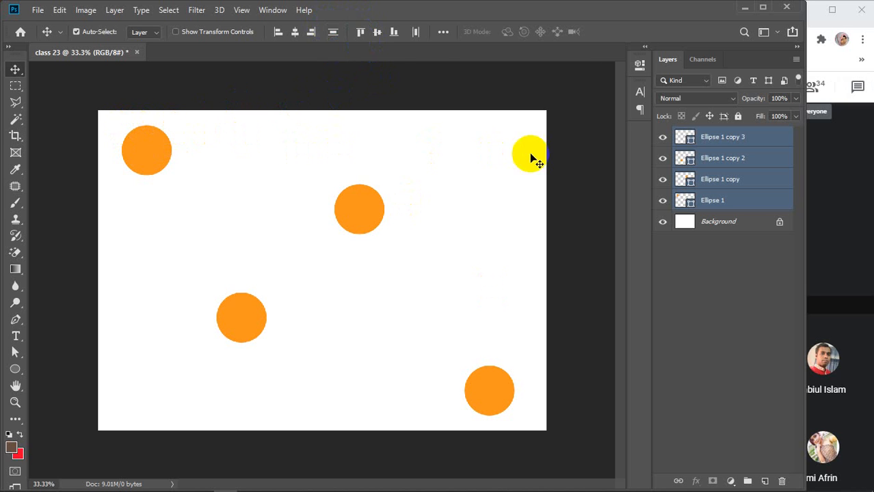
pyautogui.click(357, 36)
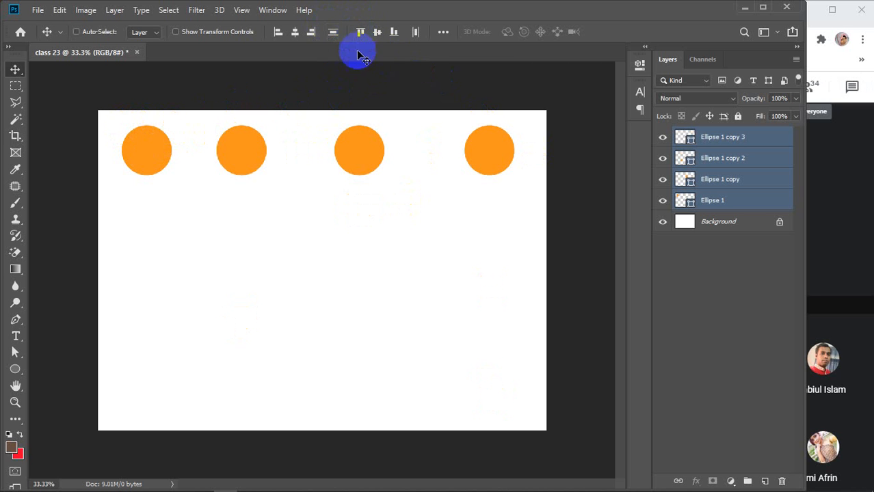
# Undo the top alignment, then try vertical-centre and bottom-edge alignments, undoing each.
pyautogui.hotkey('ctrl', 'z')
pyautogui.click(376, 32)
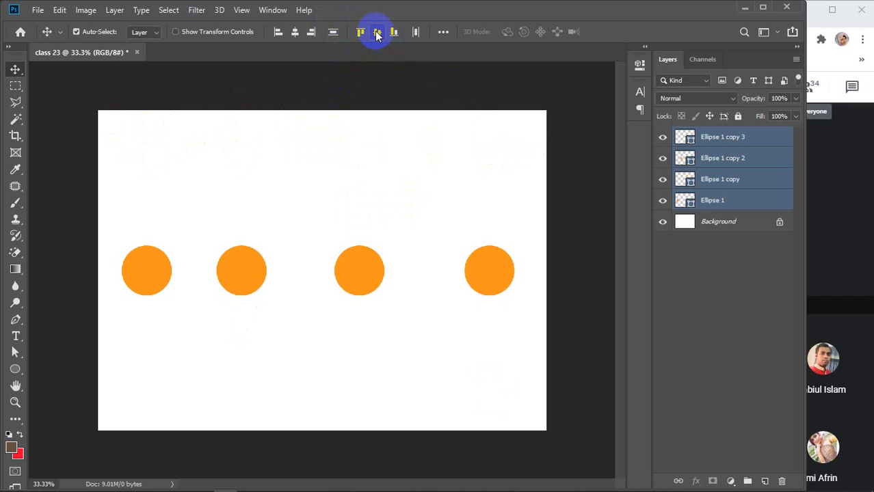
pyautogui.press('ctrl')
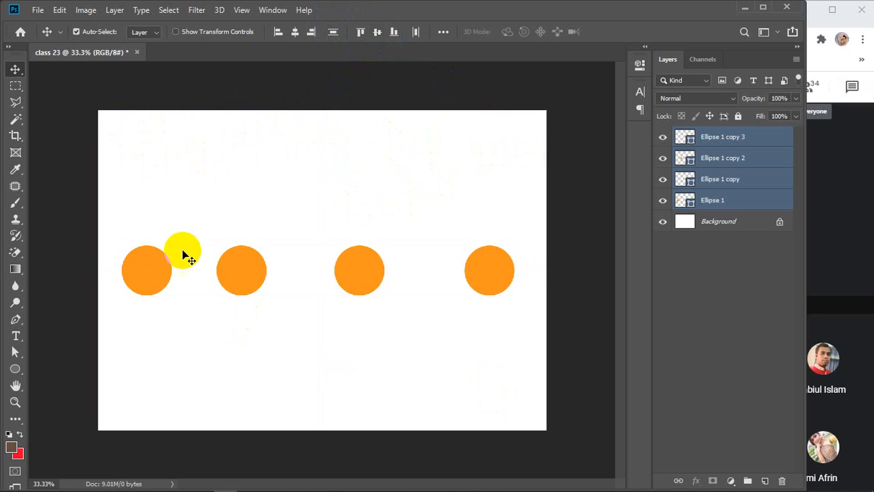
pyautogui.hotkey('ctrl', 'z')
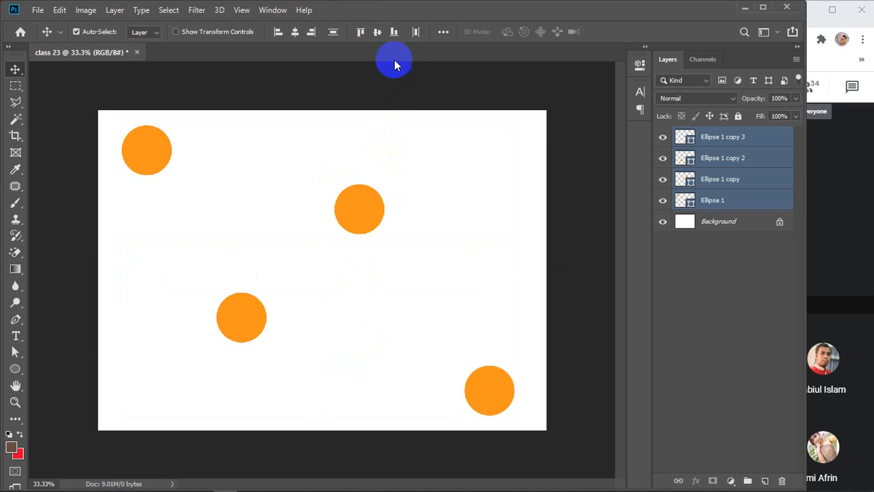
pyautogui.click(394, 32)
pyautogui.click(489, 395)
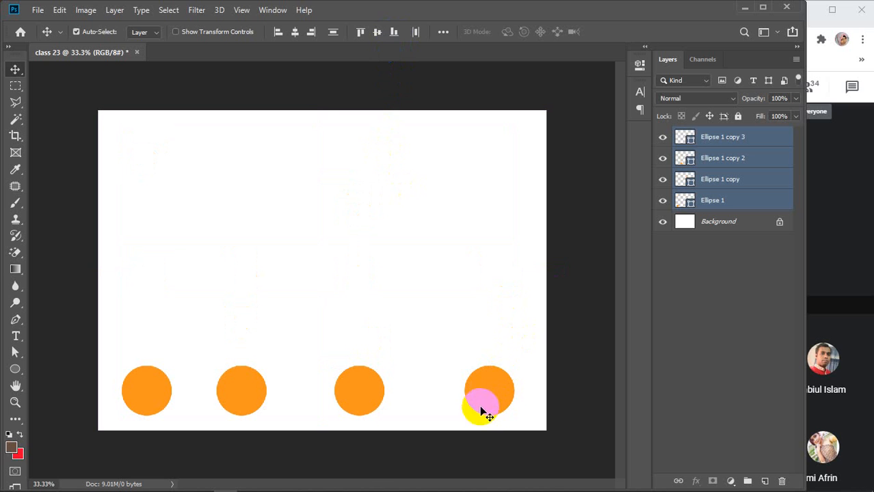
pyautogui.hotkey('ctrl', 'z')
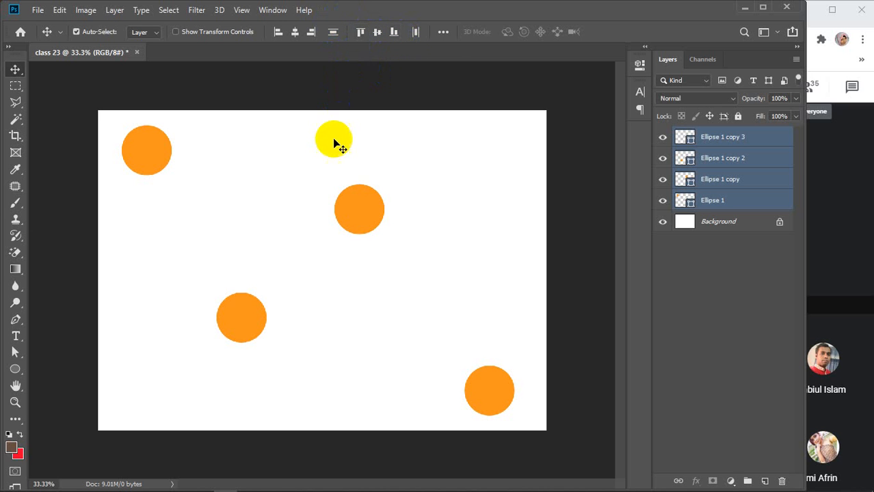
pyautogui.click(276, 32)
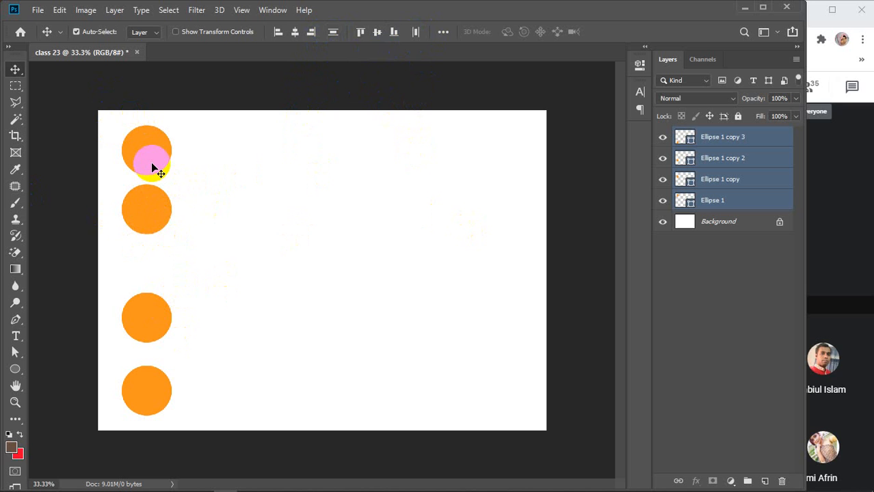
pyautogui.hotkey('ctrl', 'z')
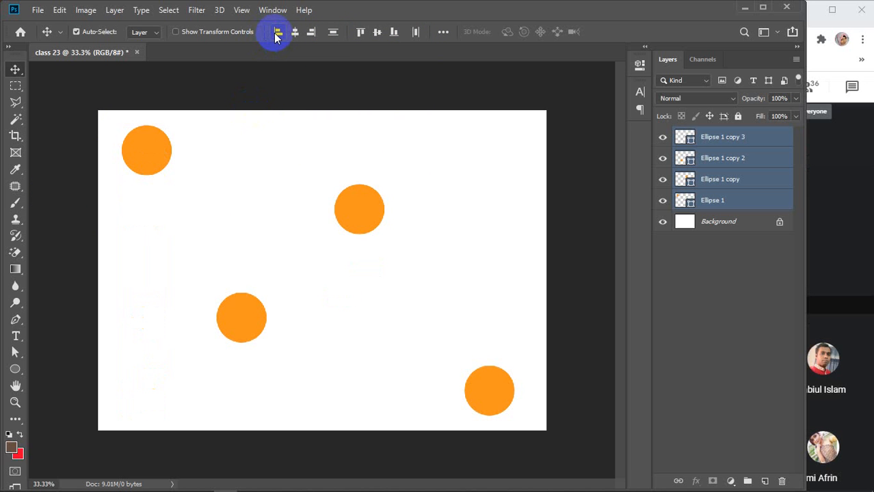
pyautogui.click(277, 32)
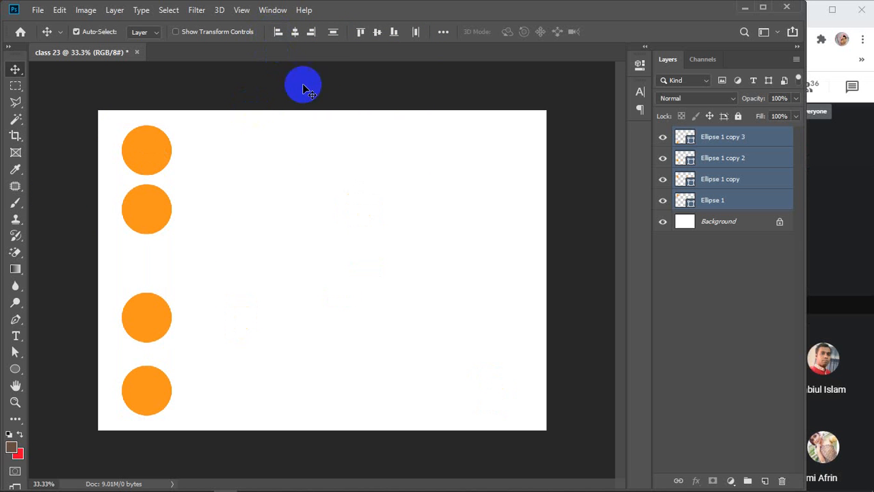
pyautogui.click(334, 32)
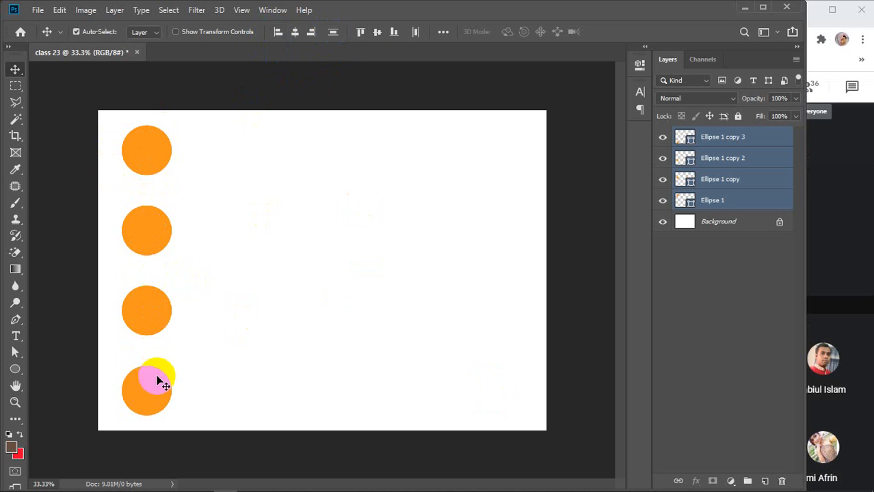
pyautogui.hotkey('ctrl', 'z')
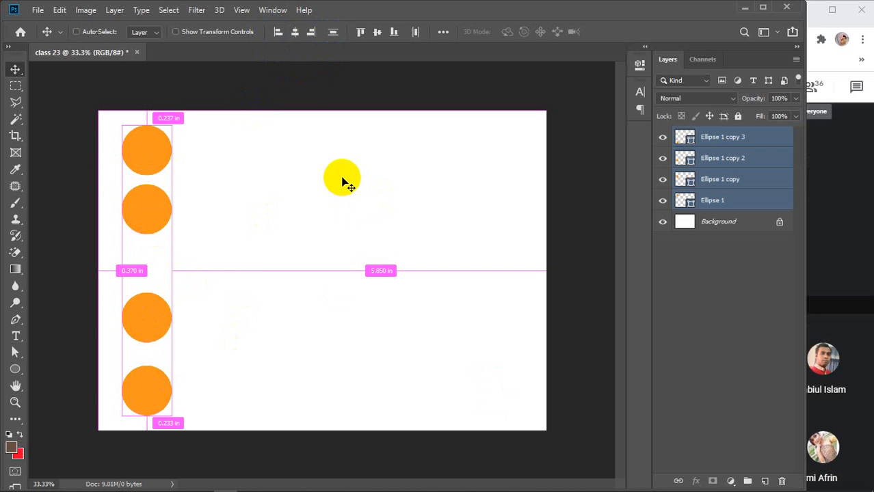
pyautogui.hotkey('ctrl', 'z')
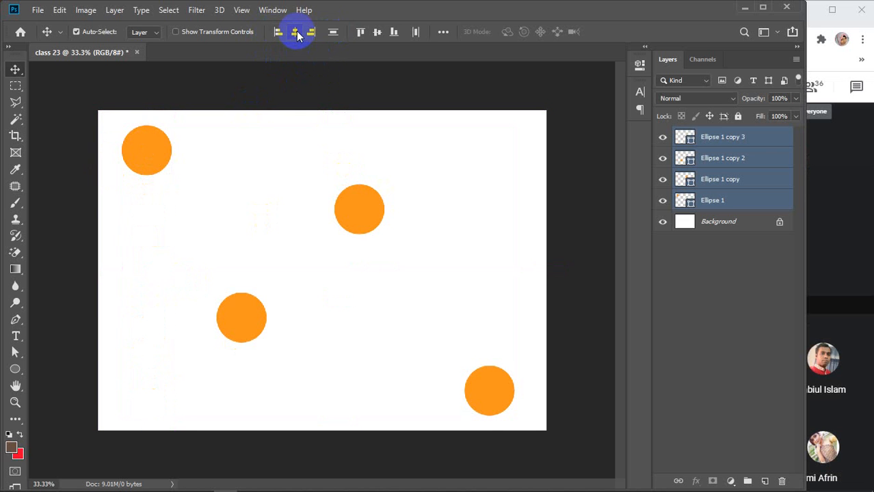
pyautogui.click(296, 32)
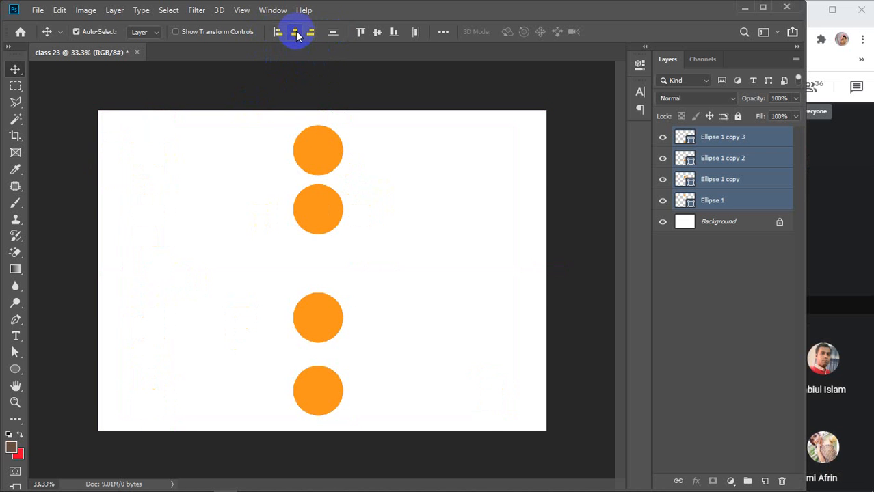
pyautogui.click(333, 33)
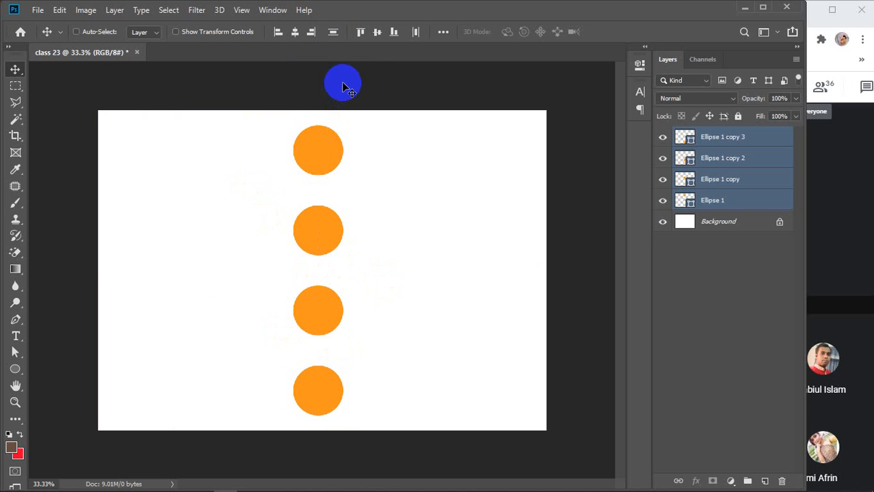
pyautogui.hotkey('ctrl', 'z')
pyautogui.hotkey('ctrl', 'z')
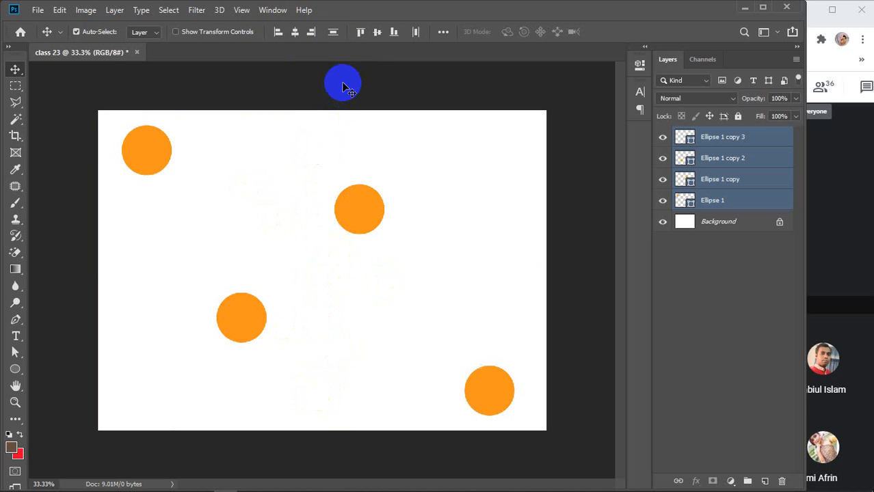
pyautogui.click(312, 32)
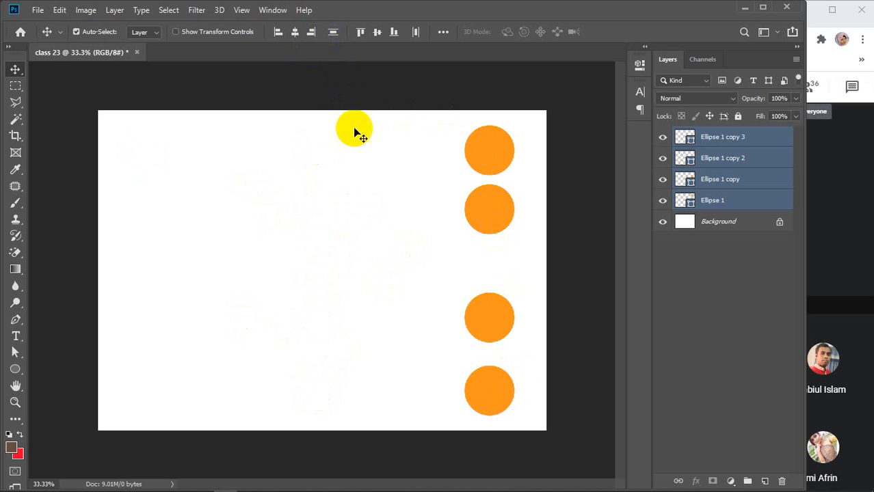
pyautogui.click(333, 32)
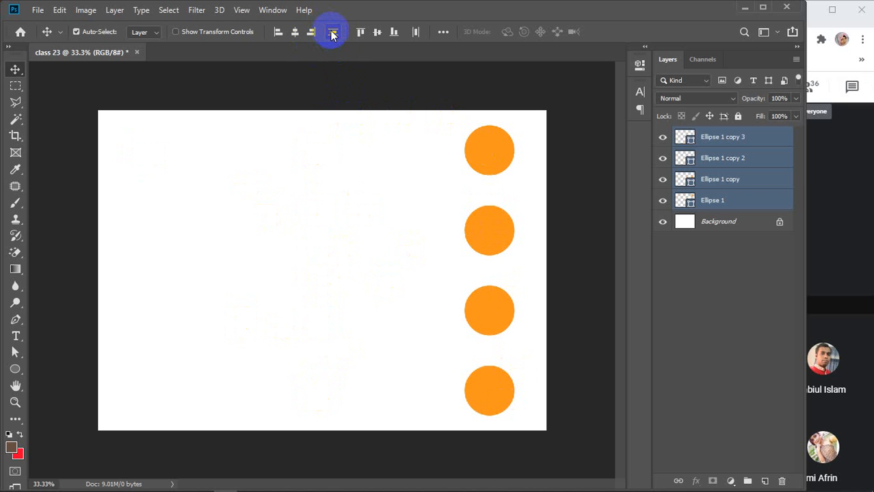
pyautogui.hotkey('ctrl', 'z')
pyautogui.hotkey('ctrl', 'z')
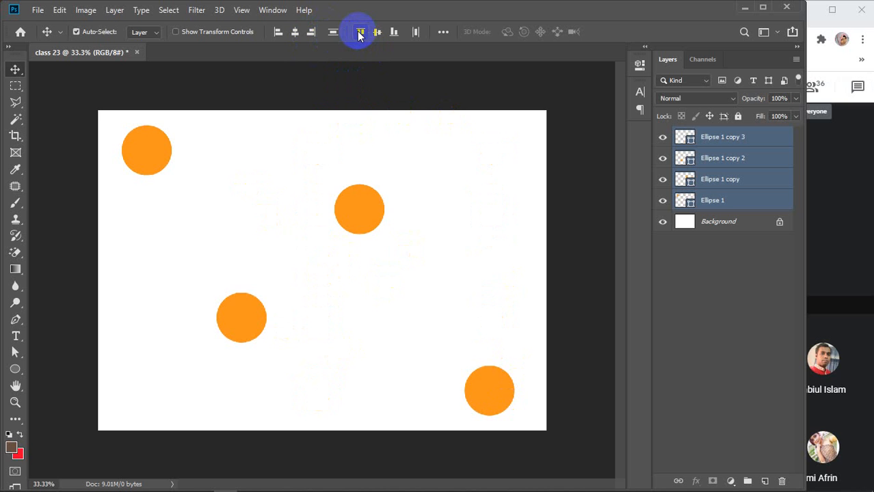
# Bottom-align the four circles and distribute them horizontally, after trying top and centre rows.
pyautogui.click(360, 33)
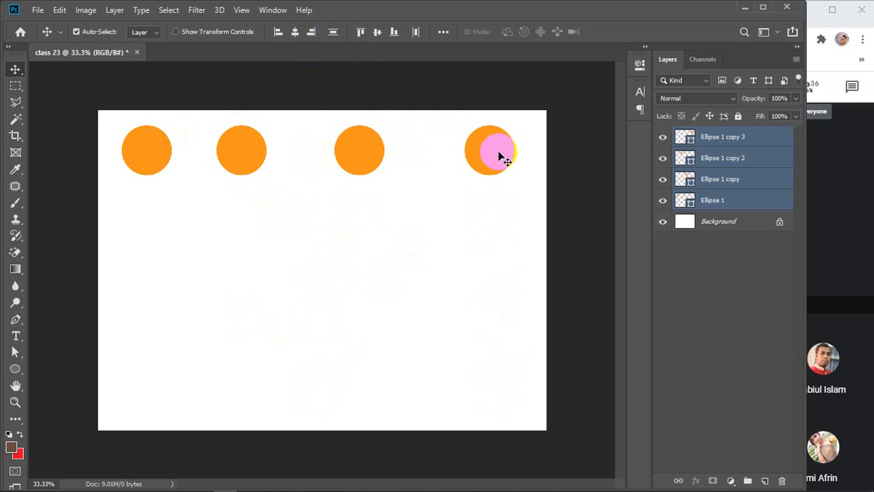
pyautogui.click(416, 32)
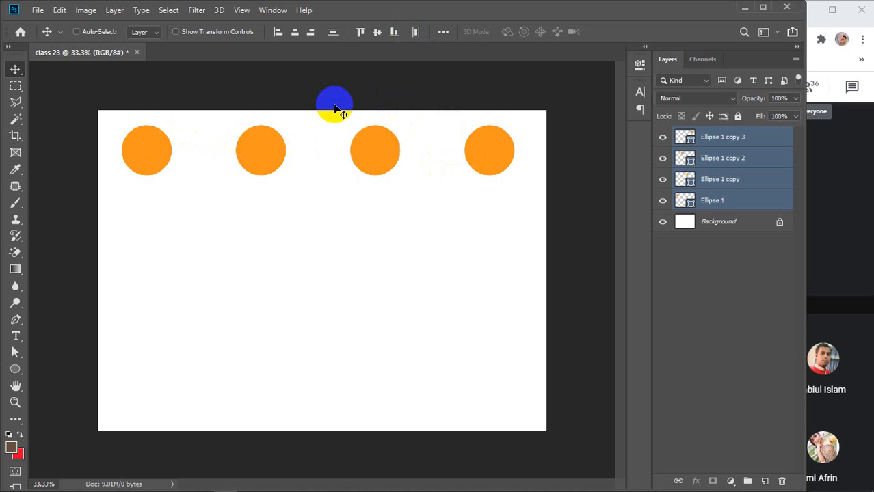
pyautogui.hotkey('ctrl', 'z')
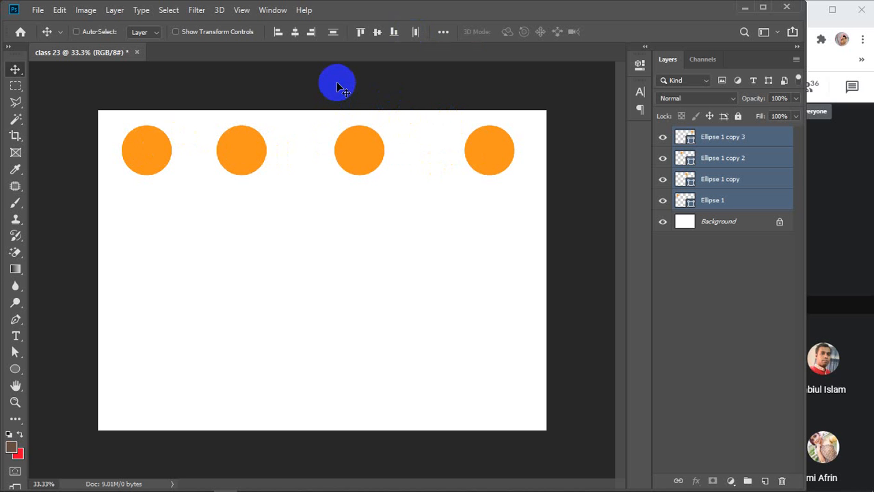
pyautogui.hotkey('ctrl', 'z')
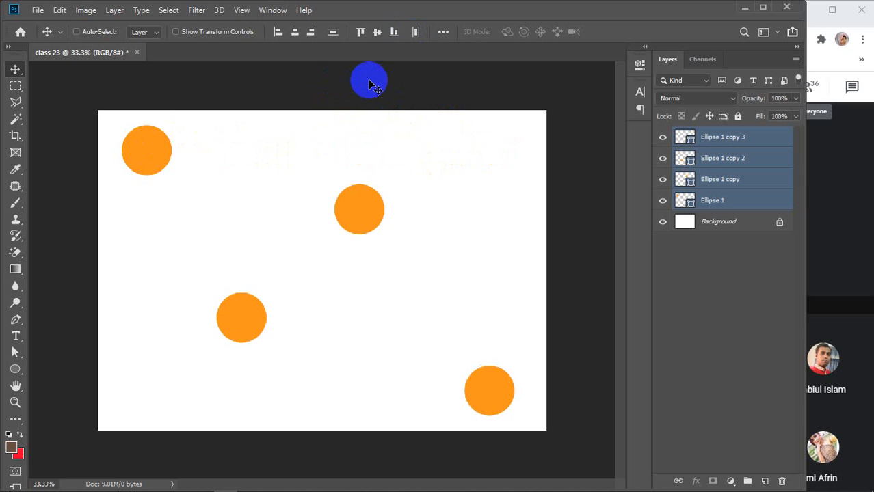
pyautogui.click(376, 31)
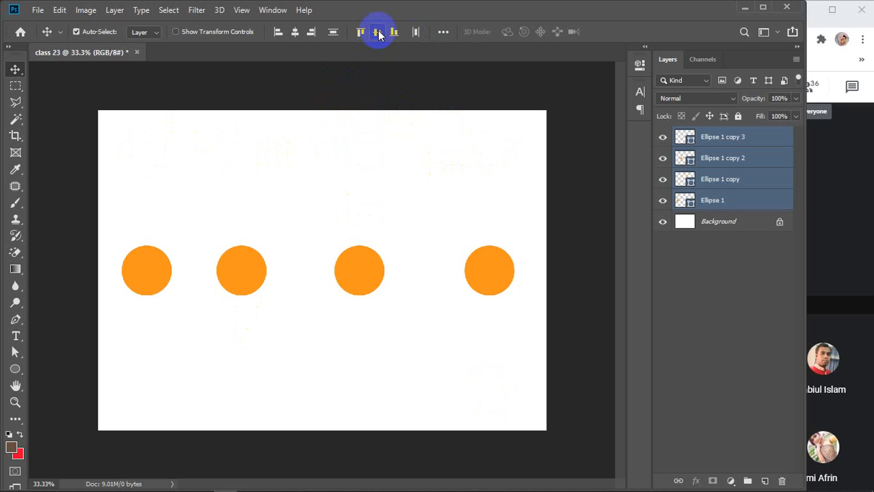
pyautogui.click(417, 32)
pyautogui.hotkey('ctrl', 'z')
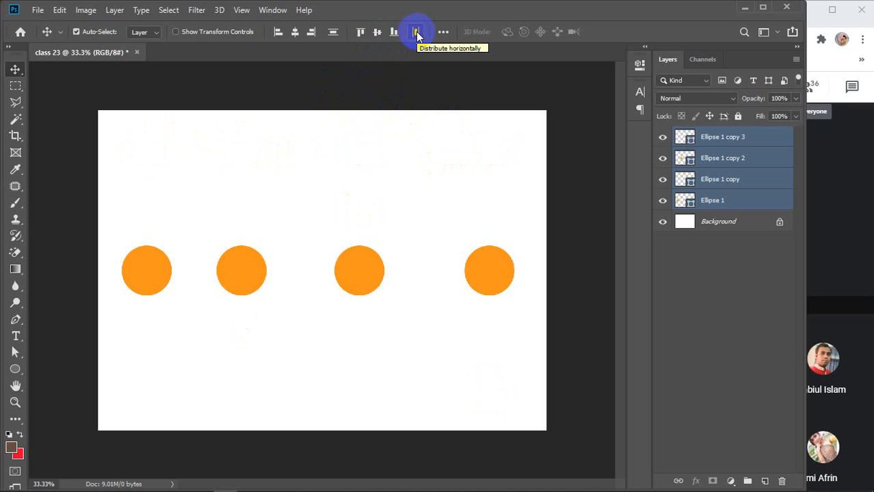
pyautogui.hotkey('ctrl', 'z')
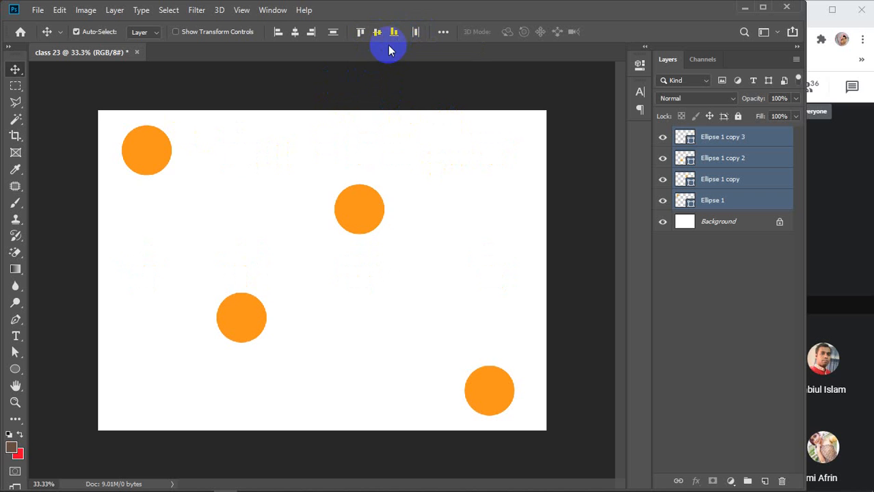
pyautogui.click(394, 32)
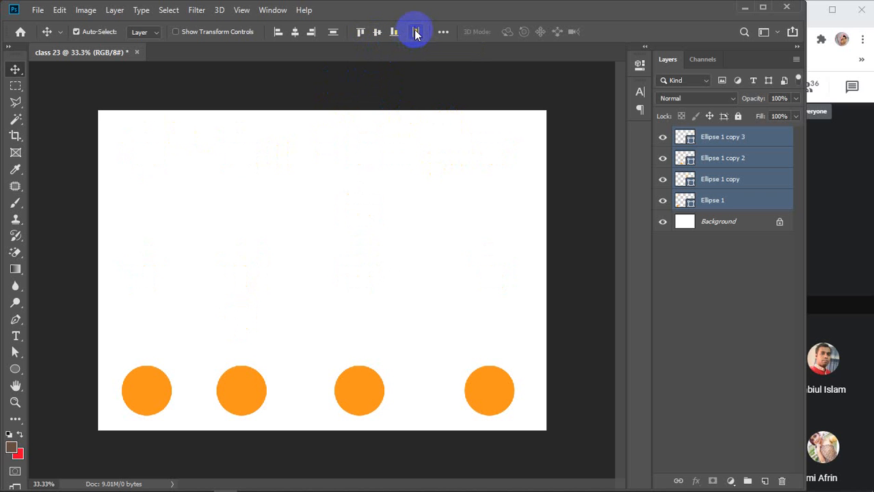
pyautogui.click(417, 32)
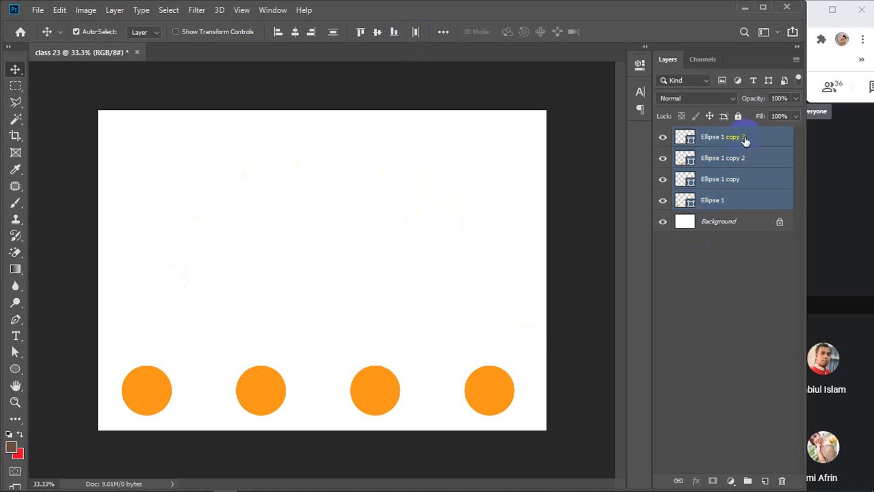
# Select all four Ellipse layers and delete the circles.
pyautogui.click(759, 313)
pyautogui.click(745, 140)
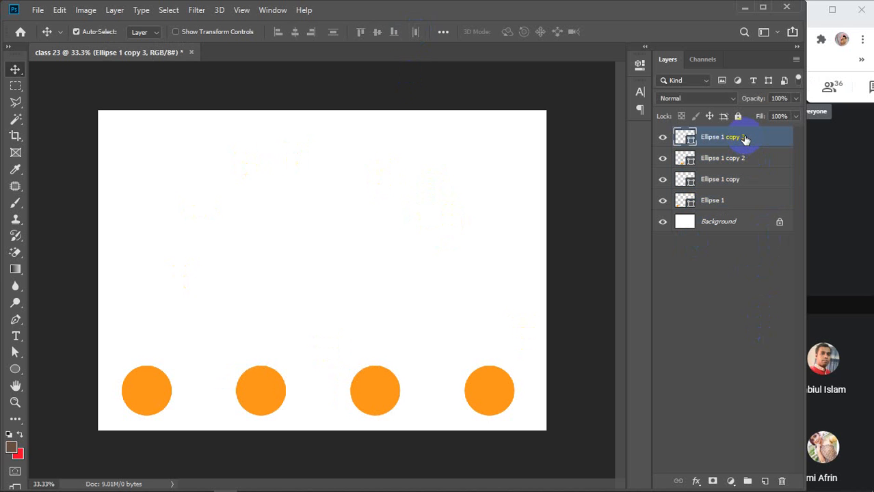
pyautogui.keyDown('shift'); pyautogui.click(732, 199); pyautogui.keyUp('shift')
pyautogui.press('Delete')
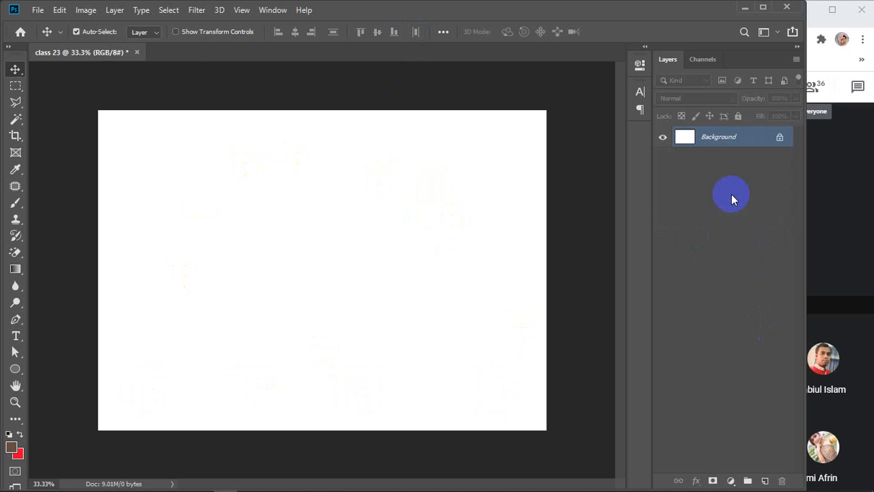
# Add the person's name as a text line near the top of the card.
pyautogui.click(15, 337)
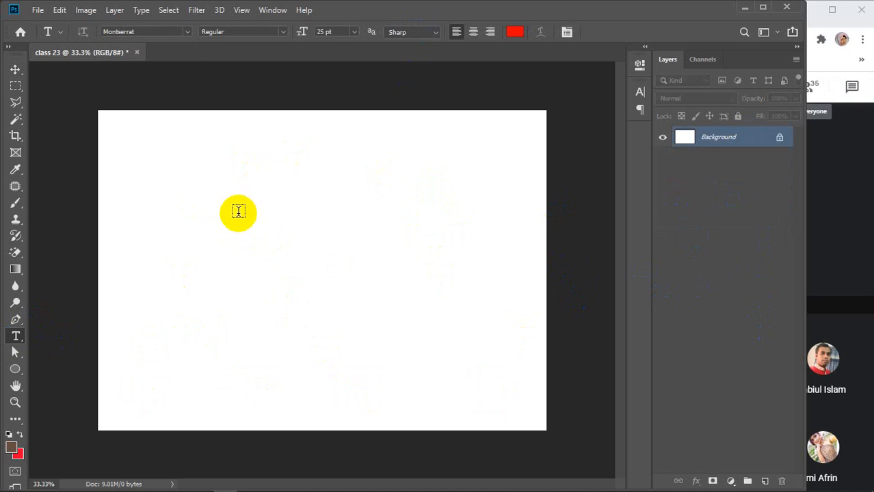
pyautogui.click(248, 176)
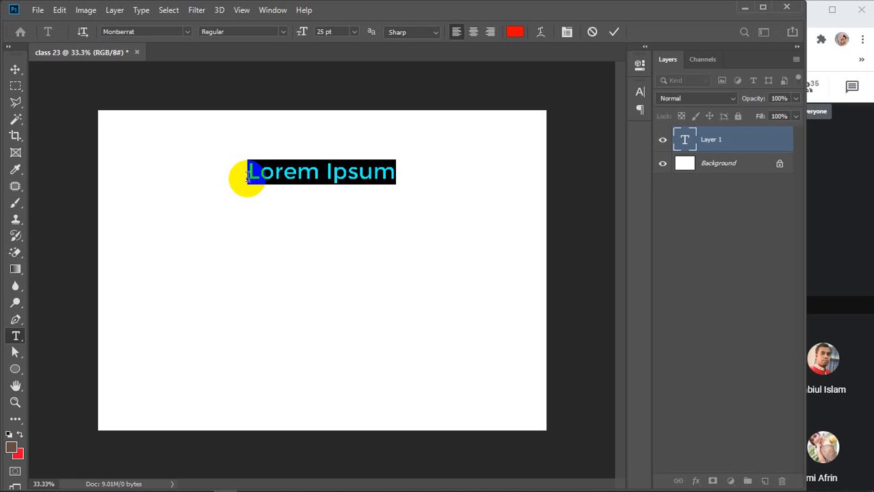
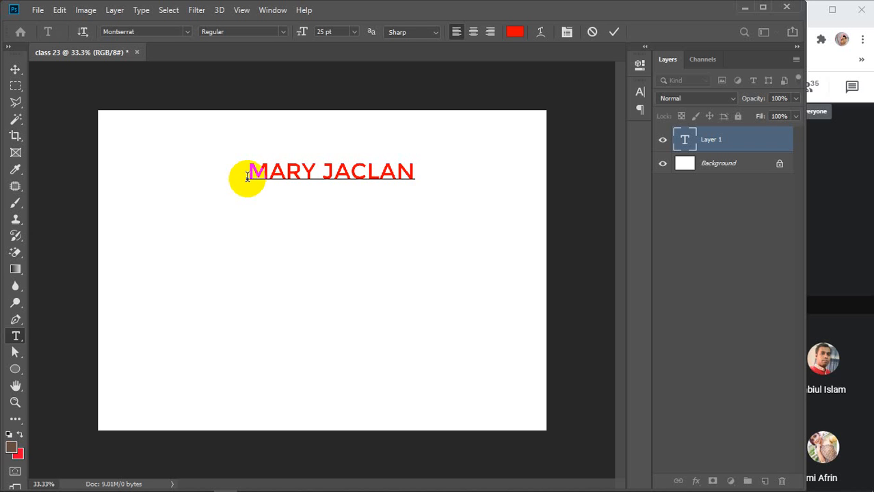
pyautogui.click(615, 32)
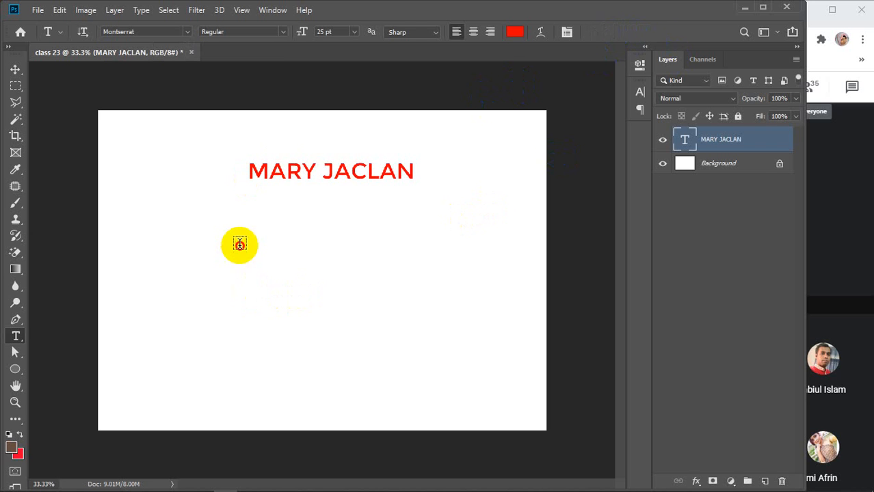
# Add a 'GRAPHIC DESIGNER' text line below the name.
pyautogui.click(240, 244)
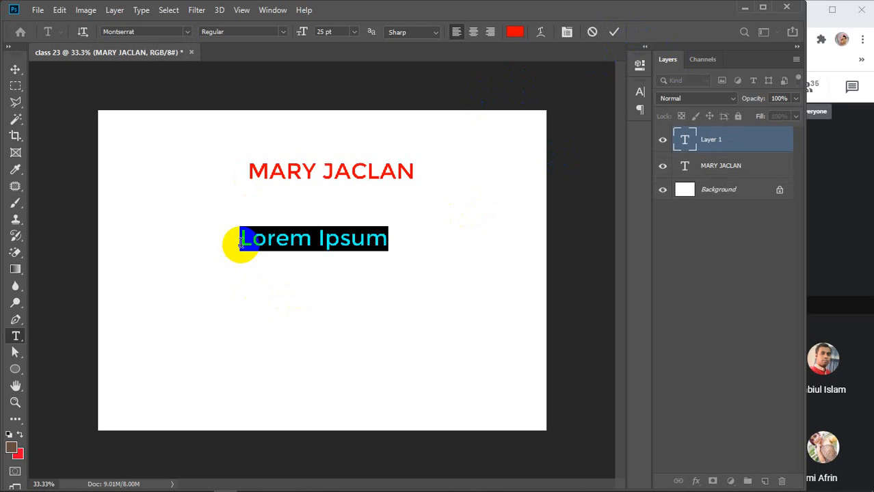
pyautogui.write('GRAPHI')
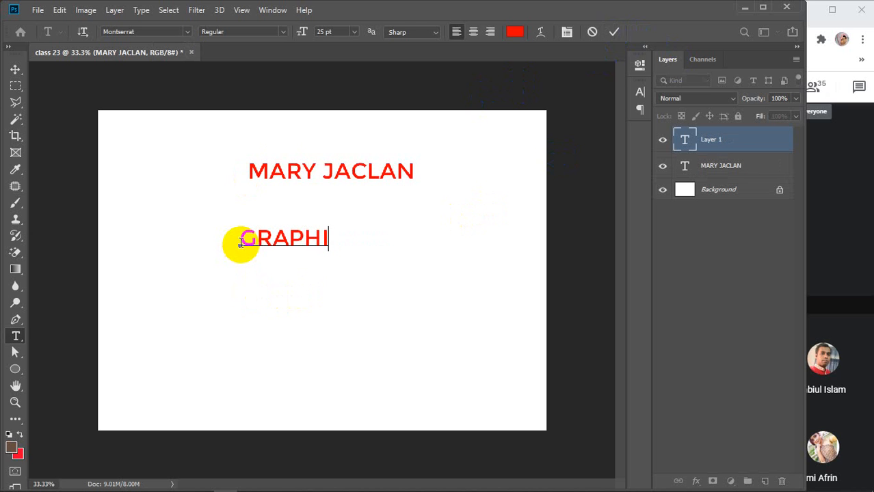
pyautogui.write('C DES')
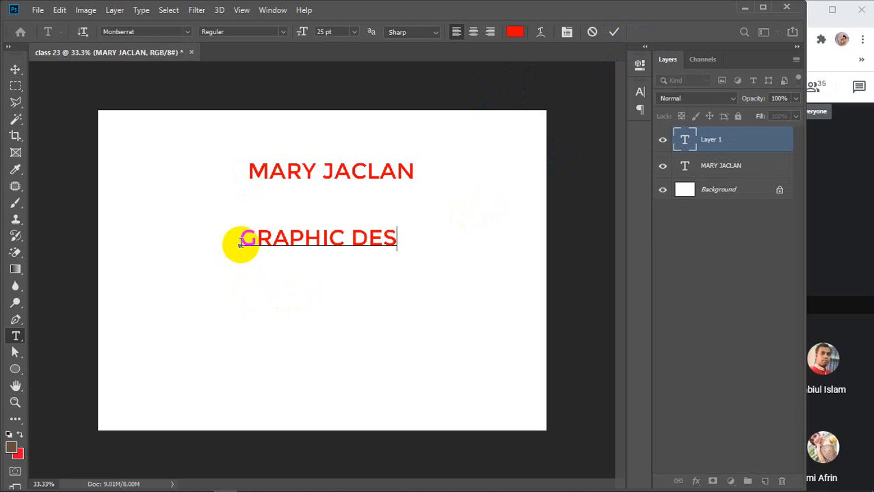
pyautogui.write('IGNER')
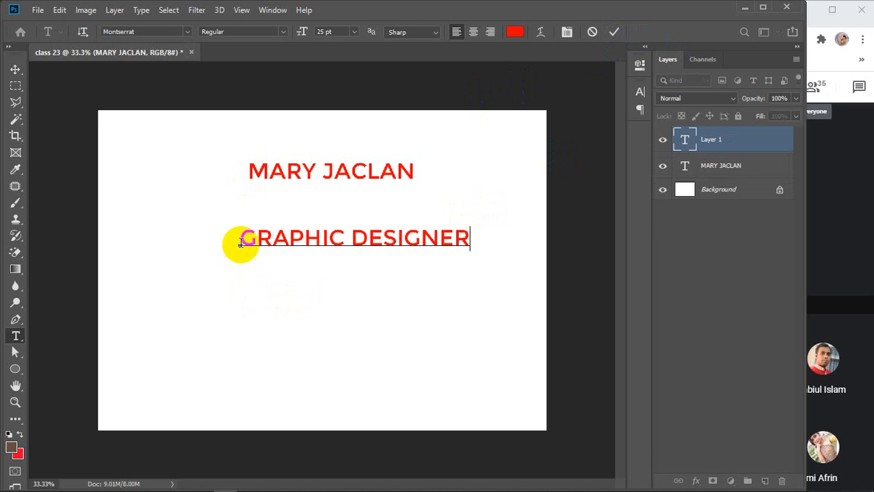
pyautogui.click(614, 32)
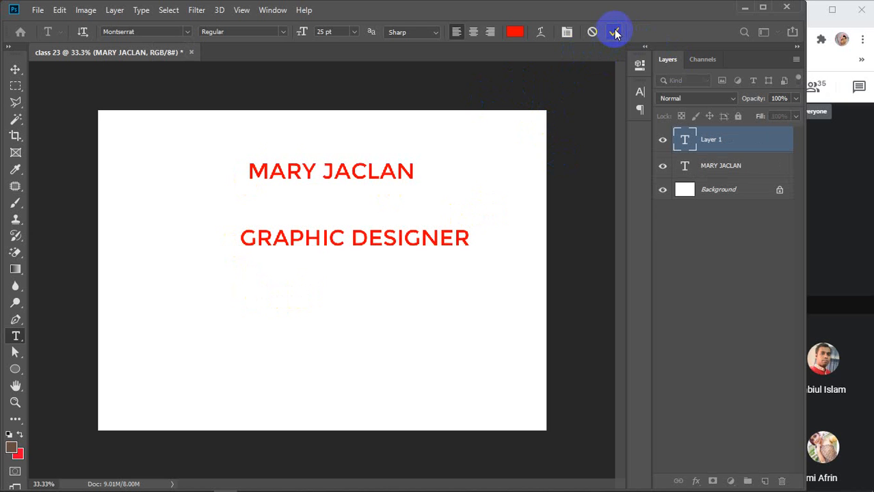
# Add a text line with the phone number below the job title.
pyautogui.click(252, 306)
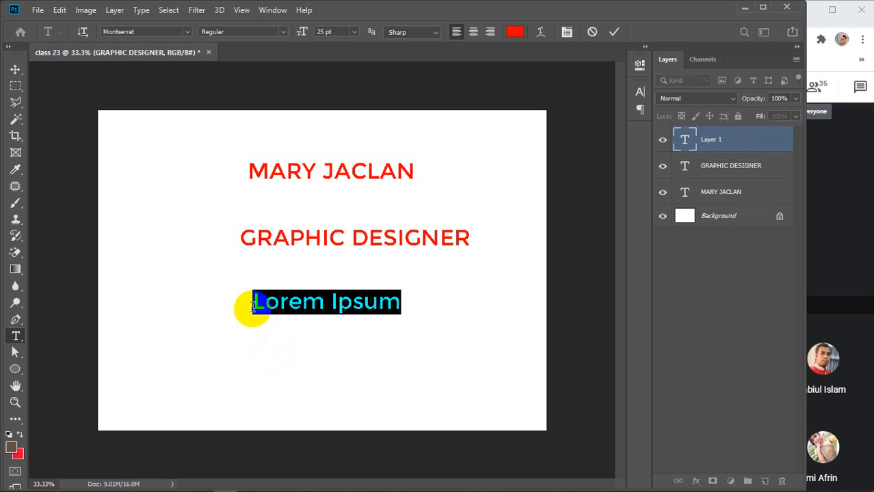
pyautogui.write('O')
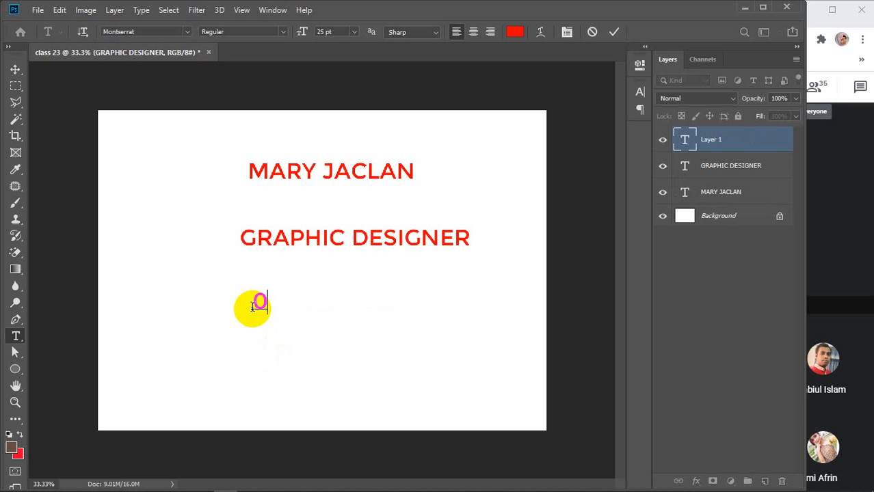
pyautogui.write('123')
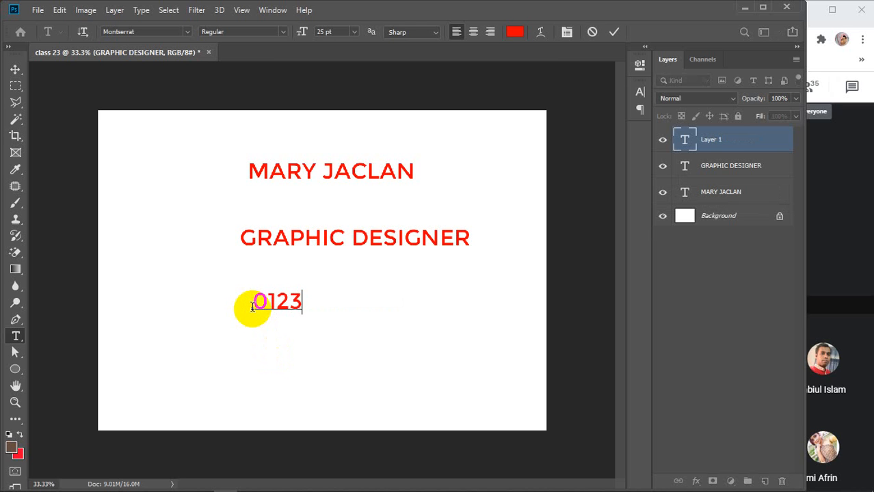
pyautogui.write('45678')
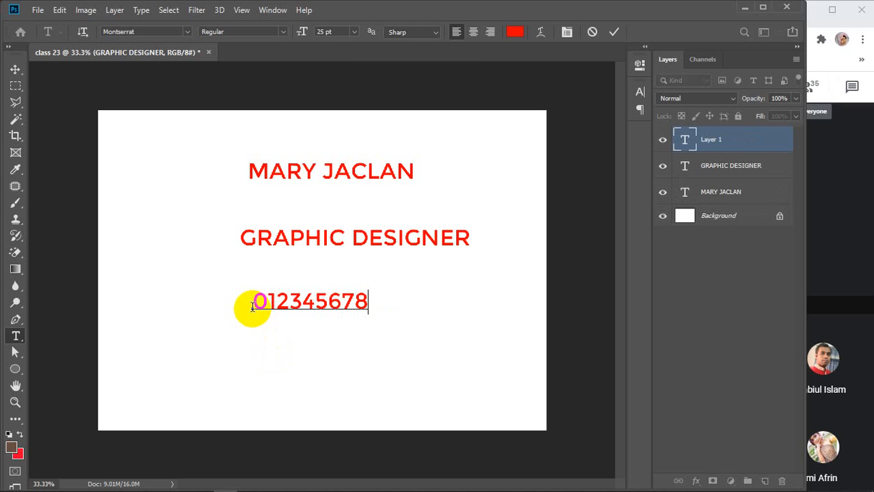
pyautogui.write('90')
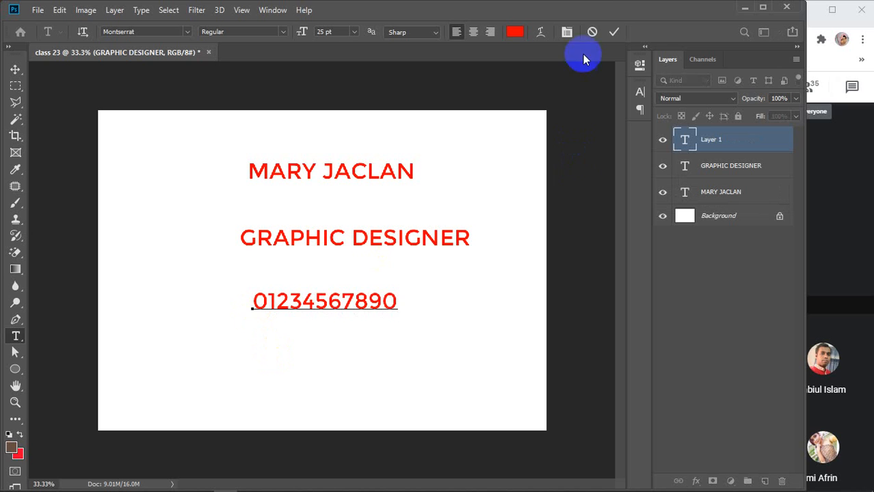
pyautogui.click(614, 31)
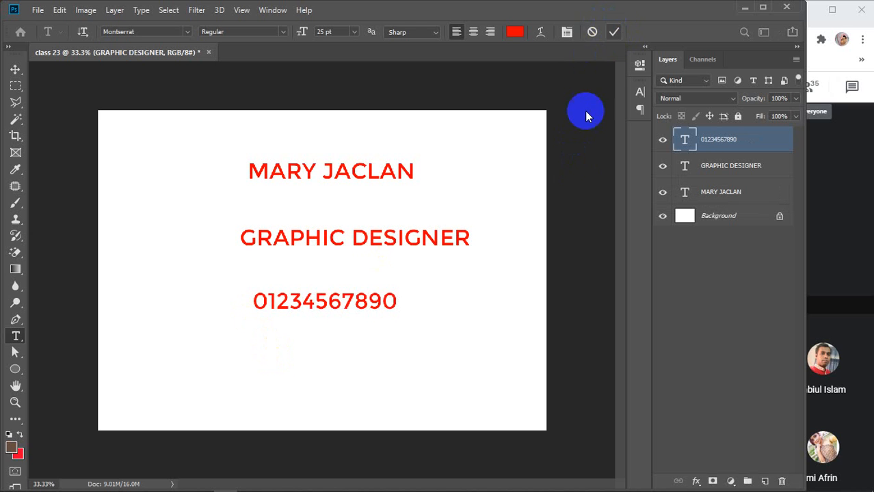
# Add a 'CALIFORNIA, USA' text line beneath the phone number.
pyautogui.click(259, 370)
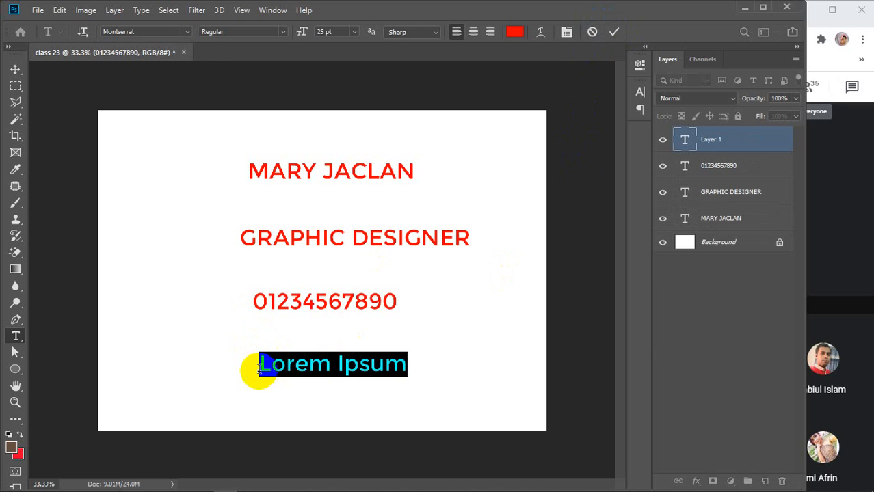
pyautogui.write('CALI')
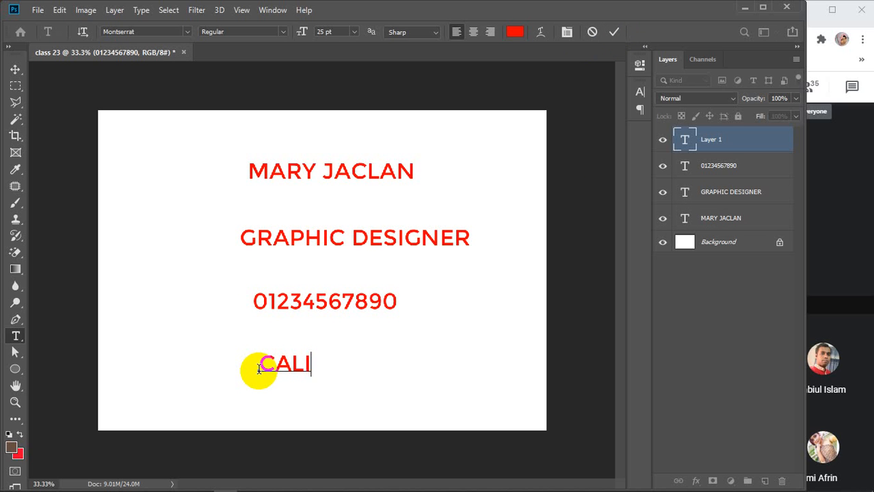
pyautogui.write('FORNI')
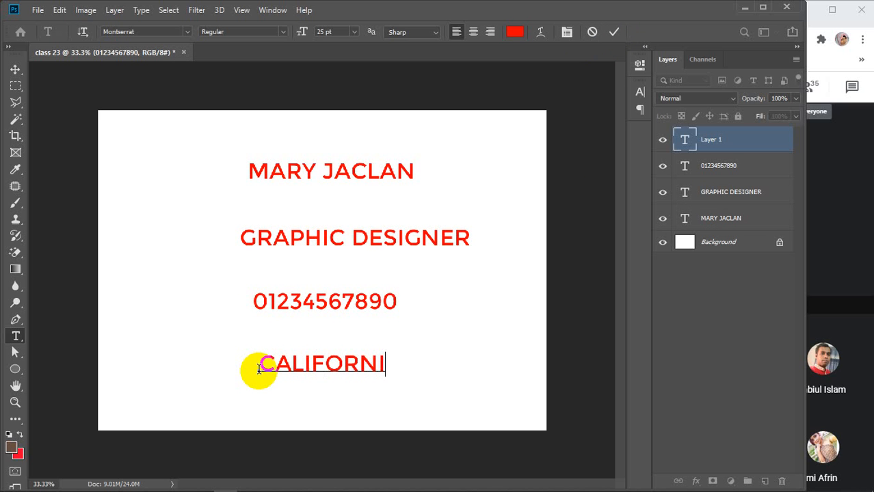
pyautogui.write('A, USA')
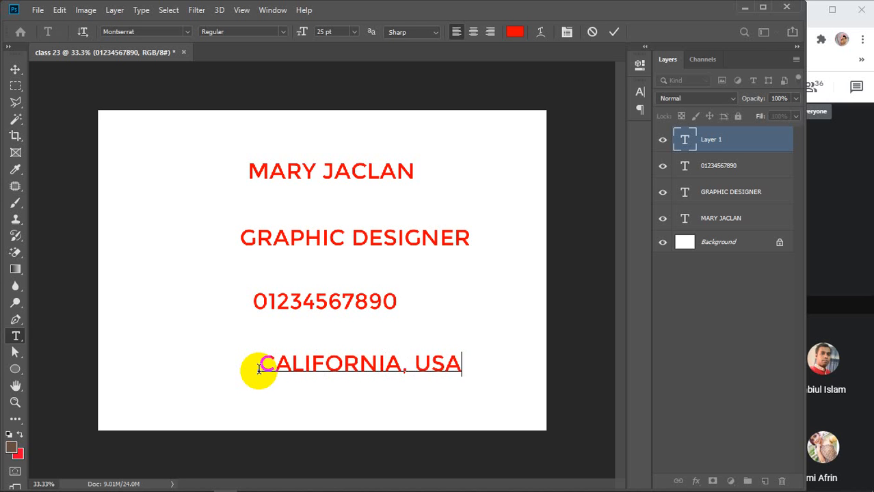
pyautogui.click(614, 32)
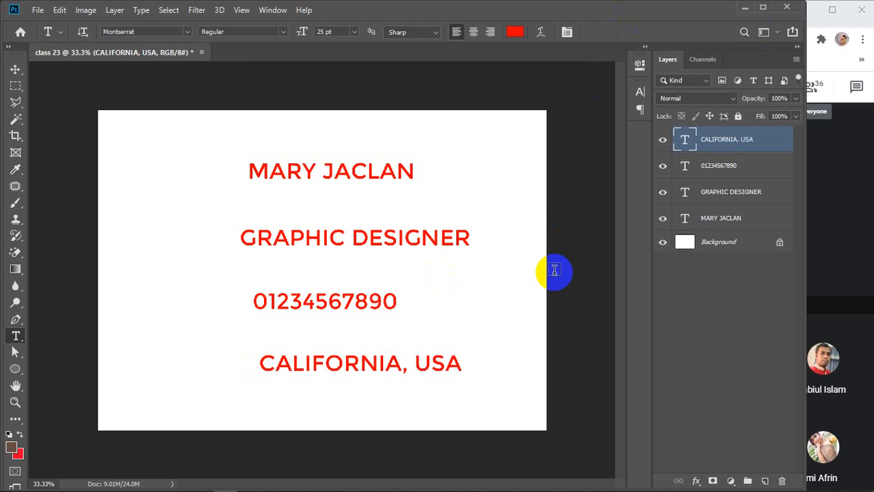
pyautogui.press('v')
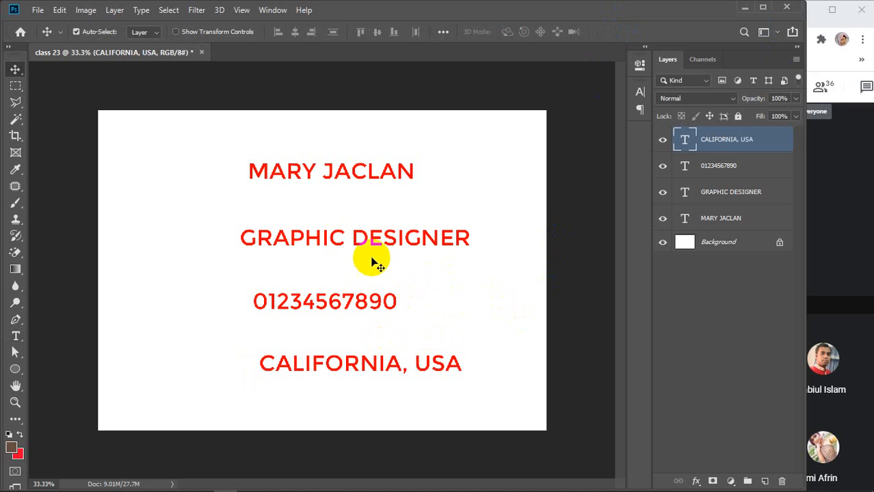
# Spread the four text lines around the card, with CALIFORNIA, USA at the lower right.
pyautogui.moveTo(307, 176); pyautogui.dragTo(219, 172)
pyautogui.moveTo(279, 246); pyautogui.dragTo(305, 208)
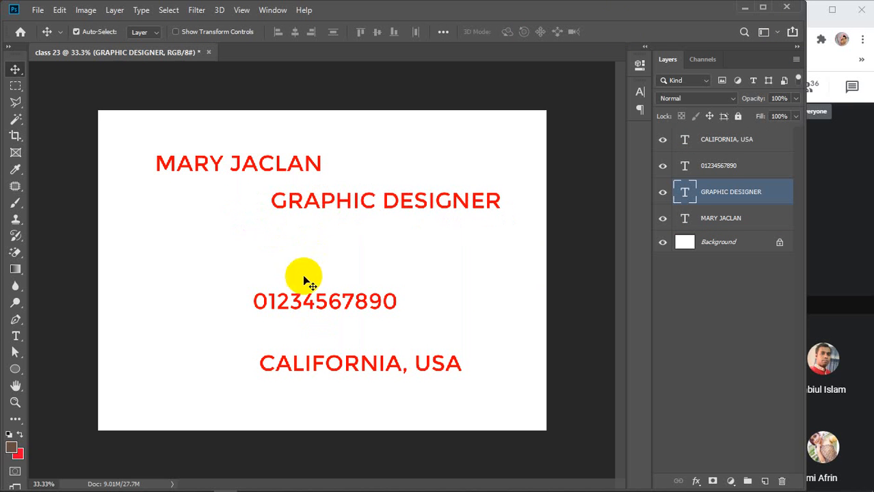
pyautogui.moveTo(291, 299); pyautogui.dragTo(220, 279)
pyautogui.moveTo(386, 378); pyautogui.dragTo(445, 404)
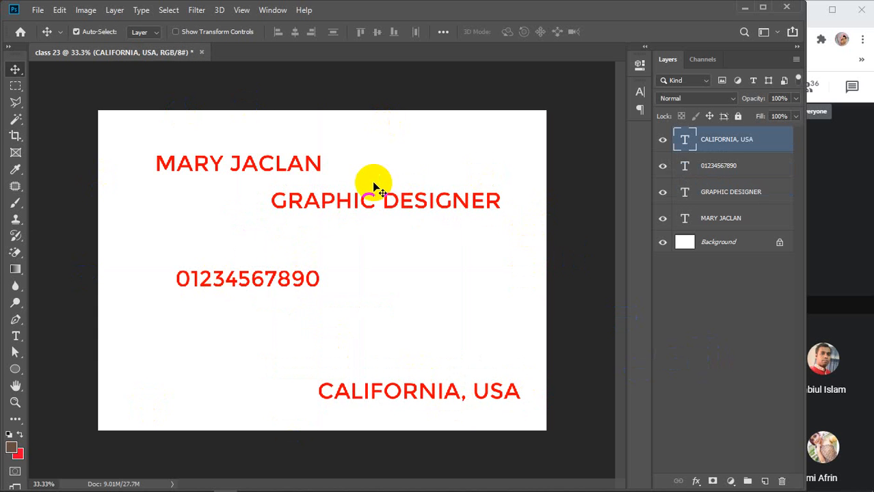
# Refine the layout: phone number at the left edge, CALIFORNIA, USA bottom-right, name nudged right and down.
pyautogui.moveTo(215, 163)
pyautogui.mouseDown()
pyautogui.moveTo(226, 156)
pyautogui.moveTo(211, 164)
pyautogui.mouseUp()
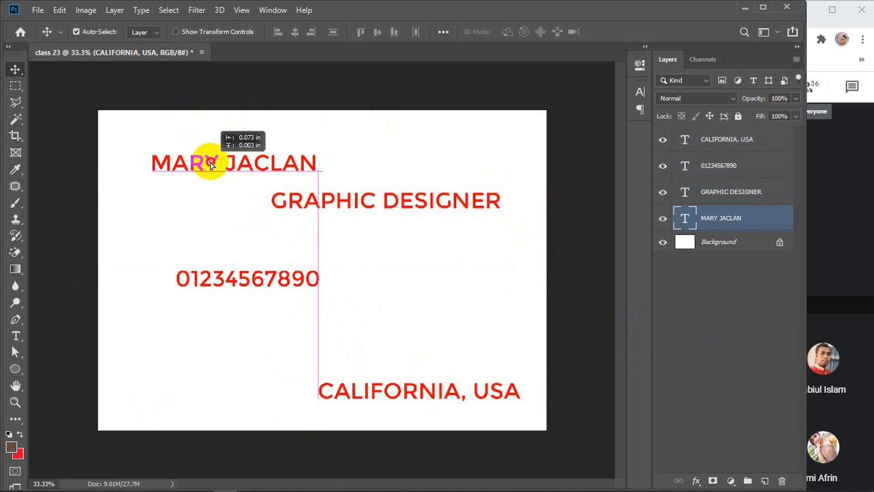
pyautogui.moveTo(210, 164); pyautogui.dragTo(210, 162)
pyautogui.moveTo(357, 205); pyautogui.dragTo(378, 199)
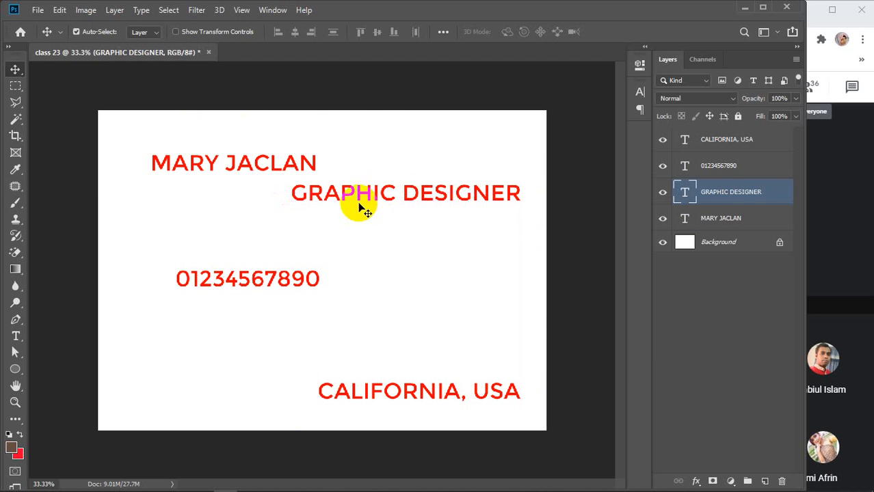
pyautogui.moveTo(258, 283); pyautogui.dragTo(186, 312)
pyautogui.moveTo(411, 392); pyautogui.dragTo(439, 407)
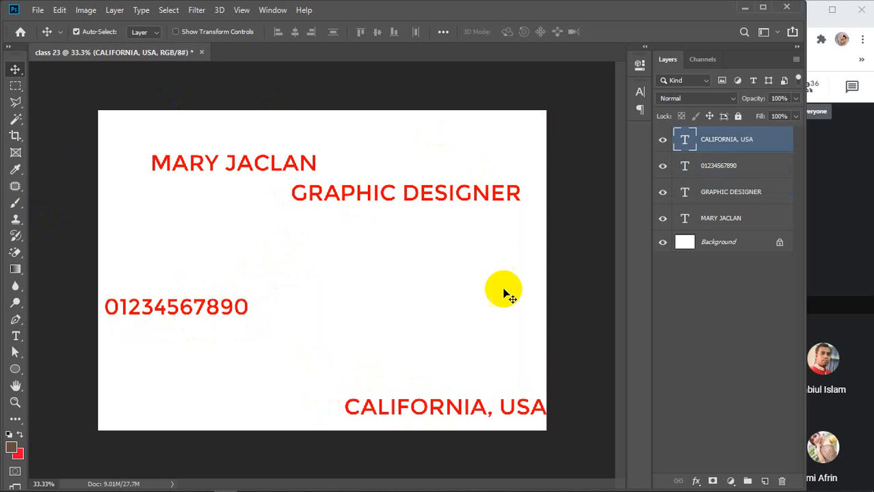
pyautogui.moveTo(290, 164); pyautogui.dragTo(271, 156)
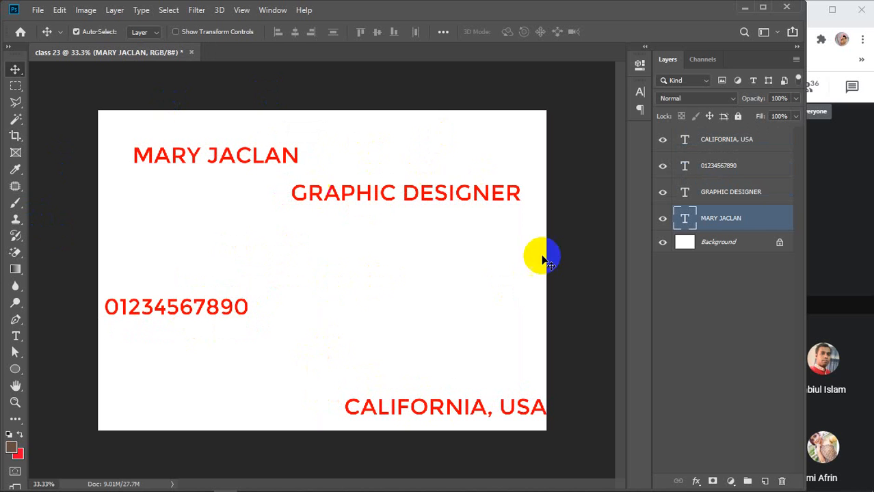
pyautogui.click(414, 299)
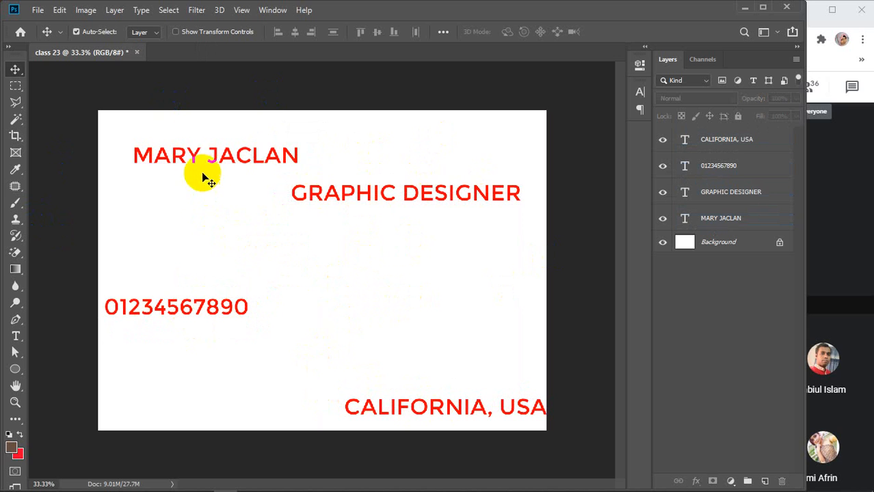
pyautogui.moveTo(193, 157); pyautogui.dragTo(207, 167)
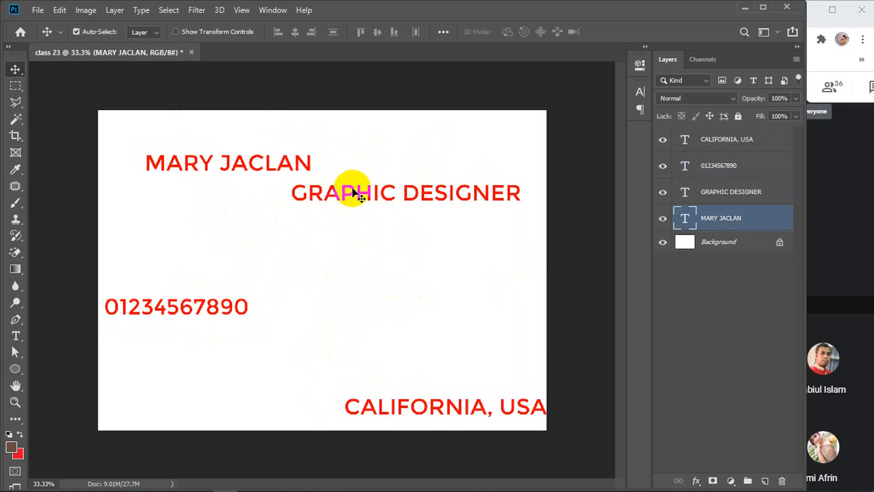
# Place the GRAPHIC DESIGNER line directly under the name.
pyautogui.moveTo(351, 192); pyautogui.dragTo(219, 191)
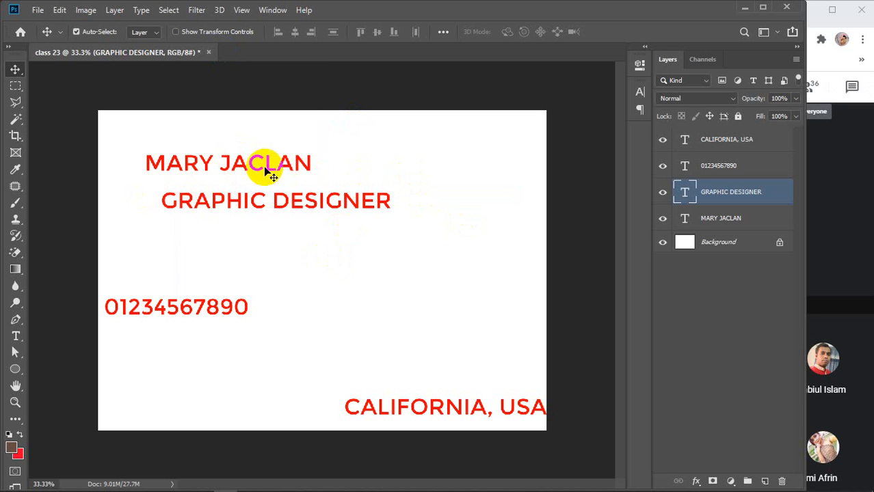
pyautogui.moveTo(238, 202)
pyautogui.mouseDown()
pyautogui.moveTo(254, 201)
pyautogui.moveTo(229, 196)
pyautogui.moveTo(228, 186)
pyautogui.moveTo(226, 193)
pyautogui.mouseUp()
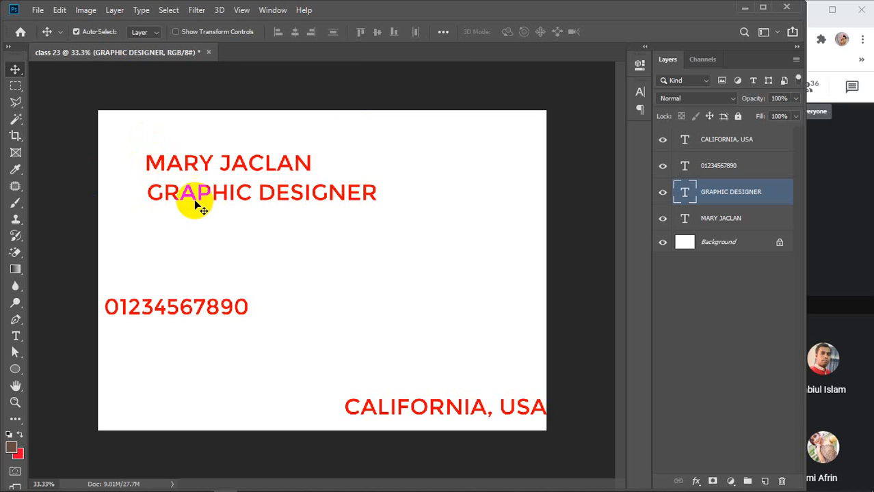
pyautogui.moveTo(224, 195); pyautogui.dragTo(275, 196)
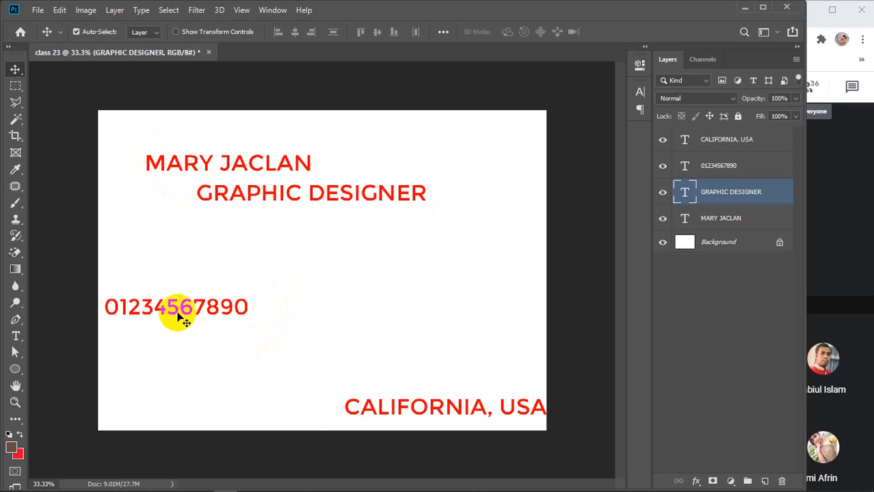
# Move the phone number and CALIFORNIA, USA lines up beneath the job title.
pyautogui.moveTo(180, 316); pyautogui.dragTo(220, 237)
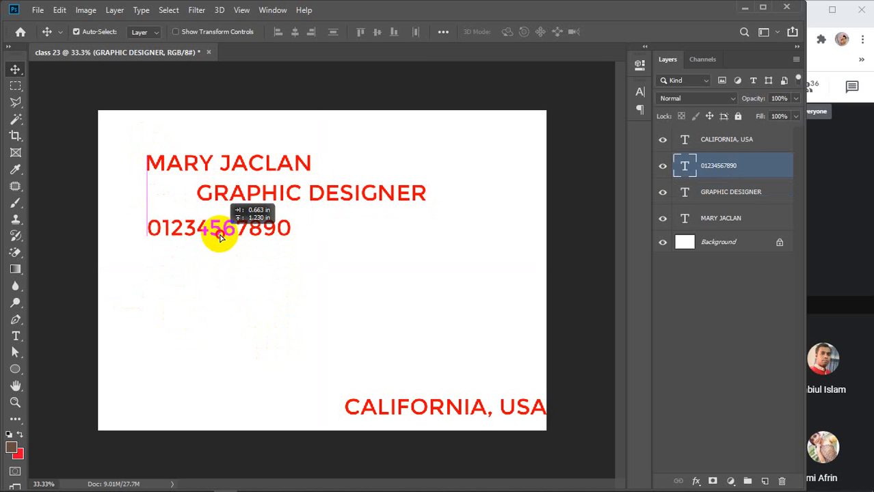
pyautogui.moveTo(220, 237); pyautogui.dragTo(186, 239)
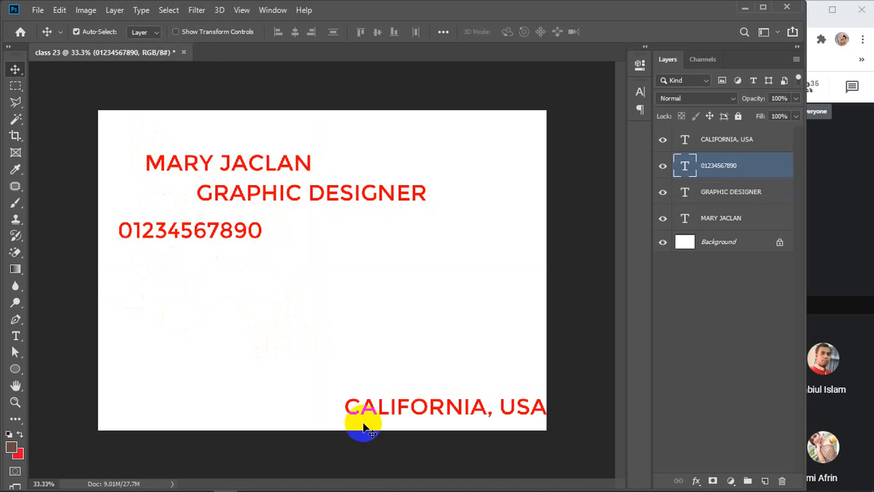
pyautogui.moveTo(373, 410); pyautogui.dragTo(234, 265)
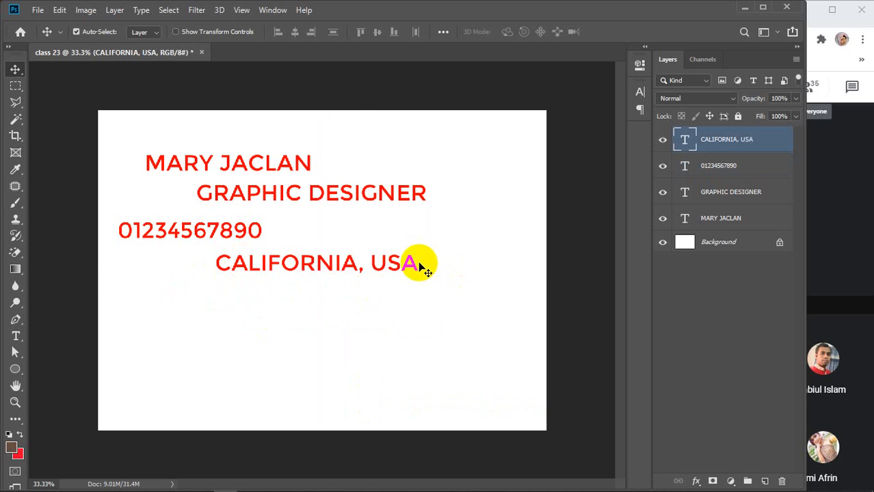
# Turn off Smart Guides from the View > Show menu.
pyautogui.click(241, 11)
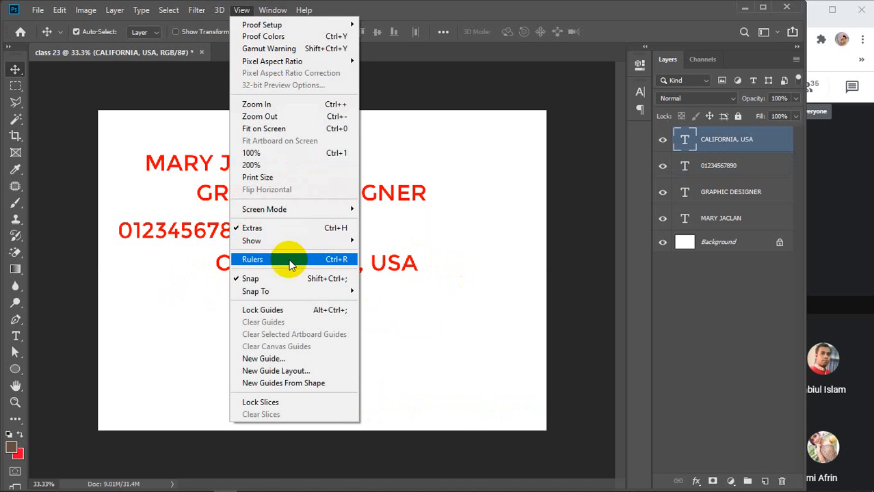
pyautogui.moveTo(283, 242)
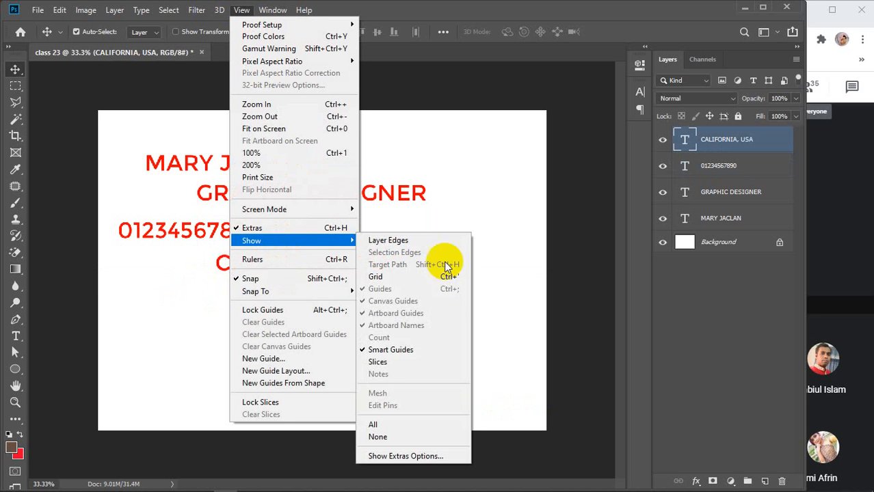
pyautogui.click(387, 350)
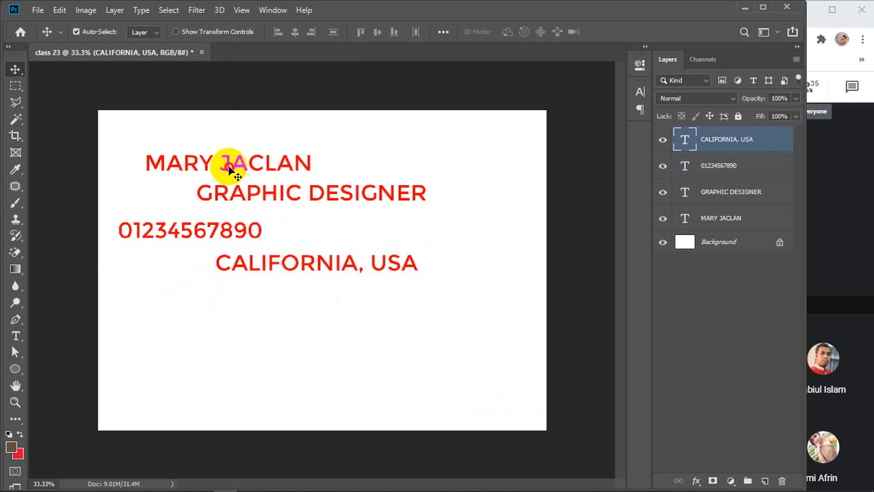
# Tighten the four text lines into a stack at the upper left and select all four layers.
pyautogui.moveTo(230, 166); pyautogui.dragTo(234, 156)
pyautogui.moveTo(275, 266); pyautogui.dragTo(283, 295)
pyautogui.moveTo(261, 198); pyautogui.dragTo(226, 194)
pyautogui.moveTo(191, 233); pyautogui.dragTo(214, 217)
pyautogui.click(267, 292)
pyautogui.moveTo(267, 292); pyautogui.dragTo(223, 269)
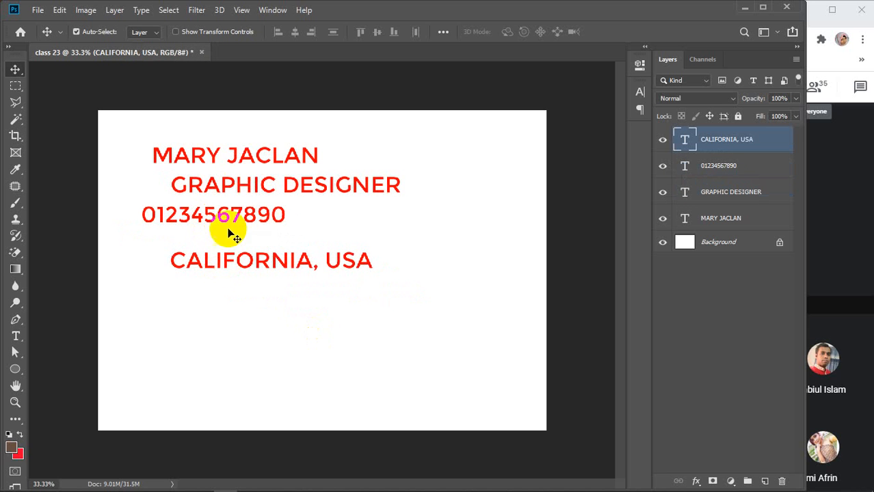
pyautogui.moveTo(231, 222)
pyautogui.mouseDown()
pyautogui.moveTo(225, 215)
pyautogui.moveTo(240, 227)
pyautogui.moveTo(232, 230)
pyautogui.mouseUp()
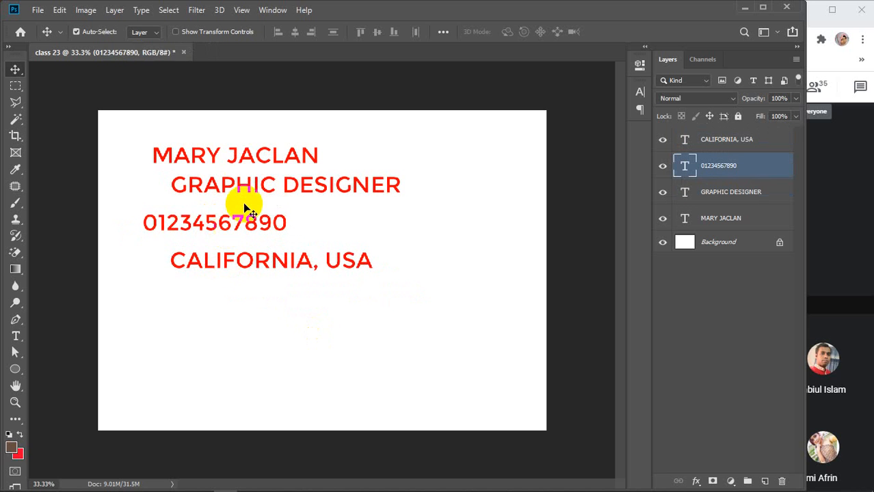
pyautogui.moveTo(238, 185); pyautogui.dragTo(247, 197)
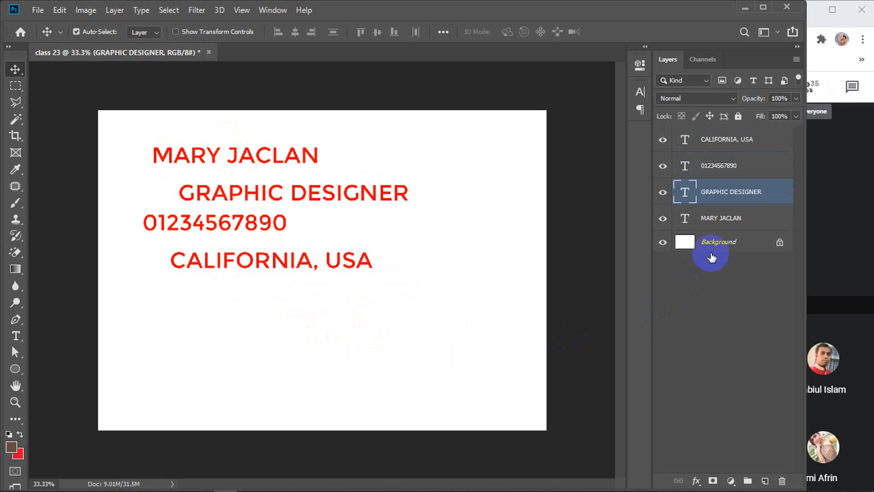
pyautogui.click(718, 218)
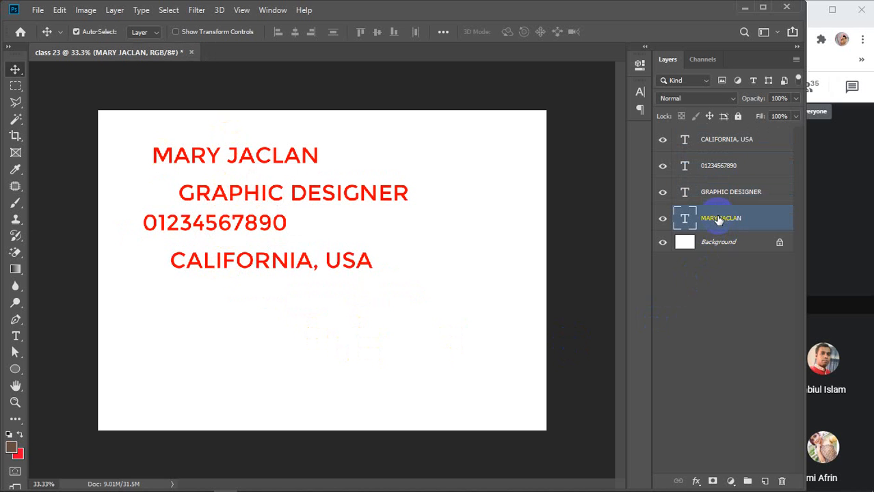
pyautogui.keyDown('shift'); pyautogui.click(718, 140); pyautogui.keyUp('shift')
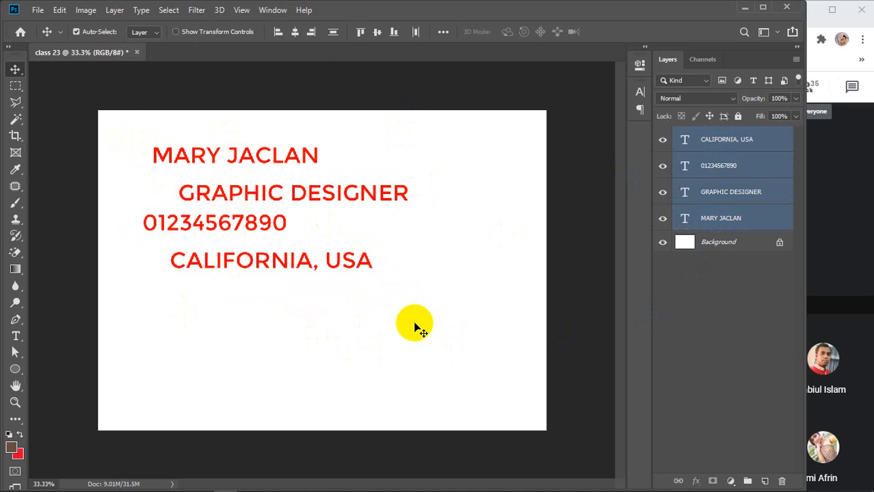
# Try left, right, horizontal-centre and top-edge alignment on the four lines, undoing top alignment.
pyautogui.click(277, 34)
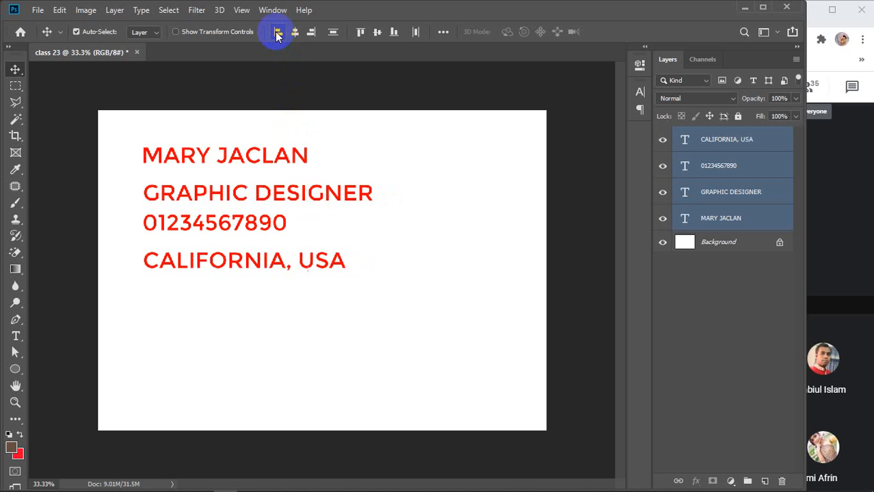
pyautogui.click(311, 35)
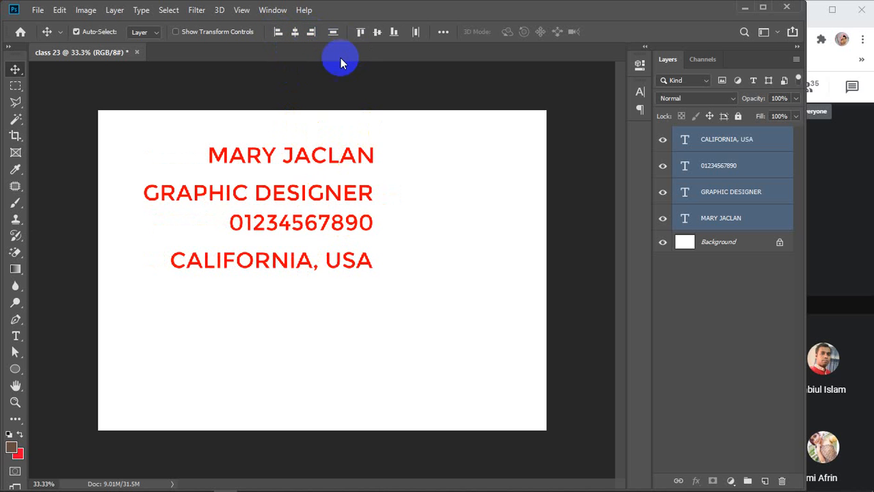
pyautogui.click(360, 32)
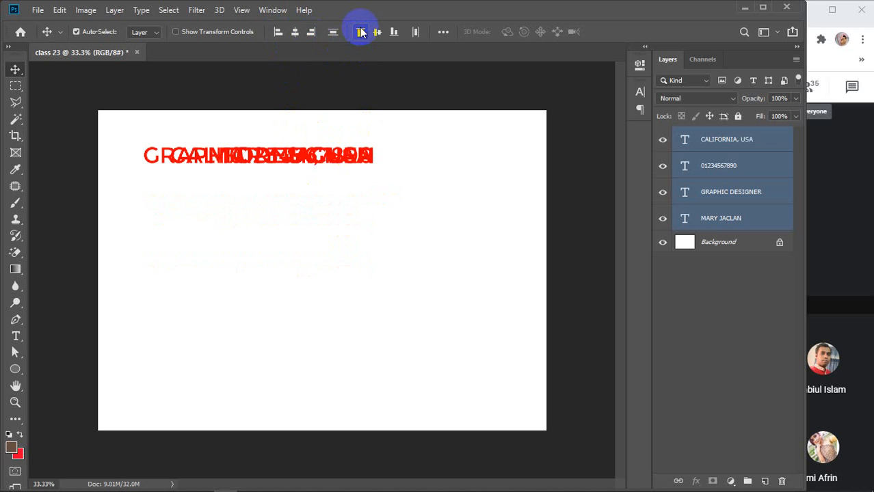
pyautogui.hotkey('ctrl', 'z')
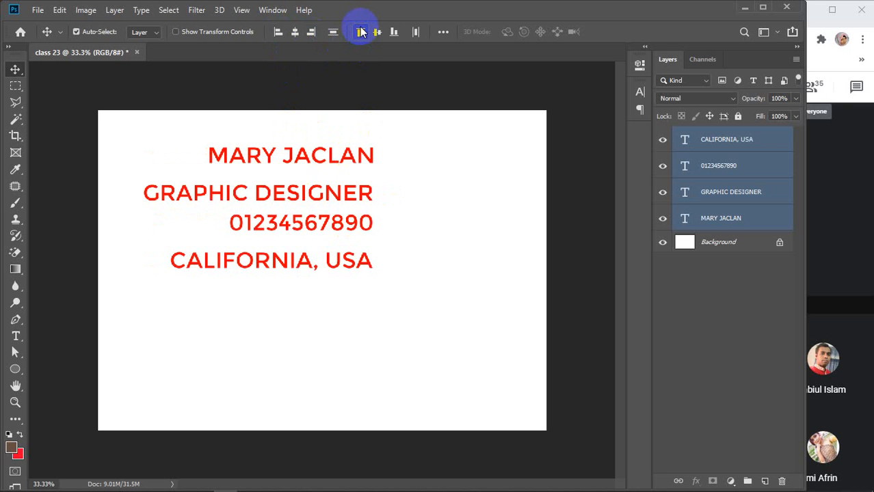
pyautogui.click(277, 34)
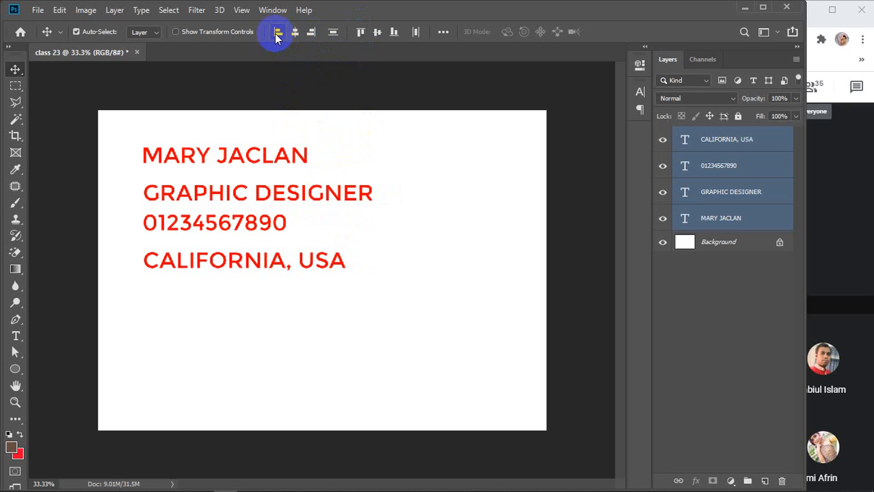
pyautogui.click(311, 33)
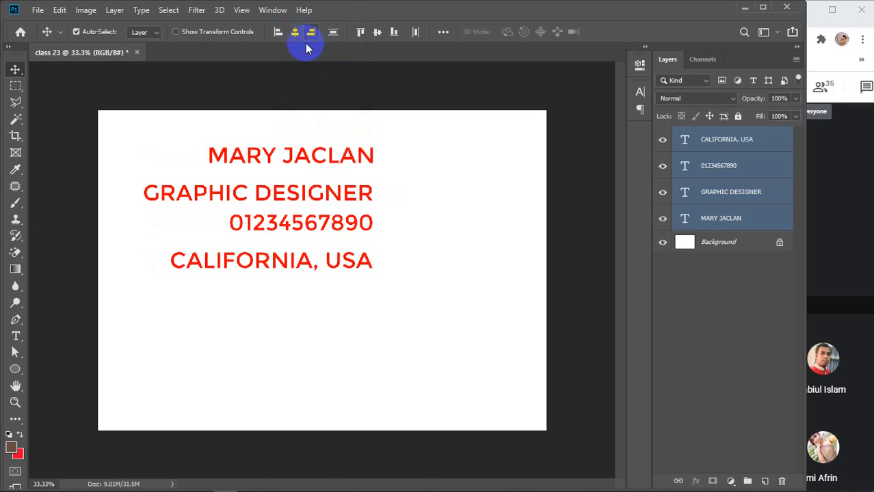
pyautogui.click(295, 35)
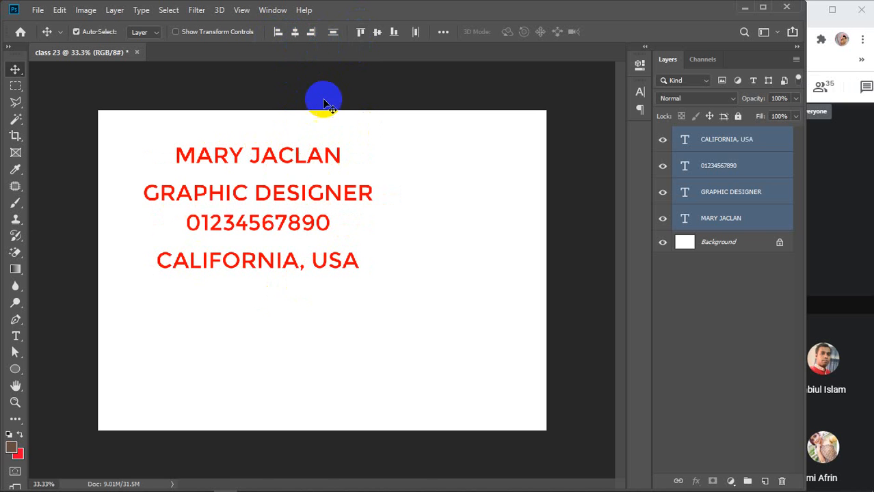
pyautogui.click(361, 35)
pyautogui.hotkey('ctrl', 'z')
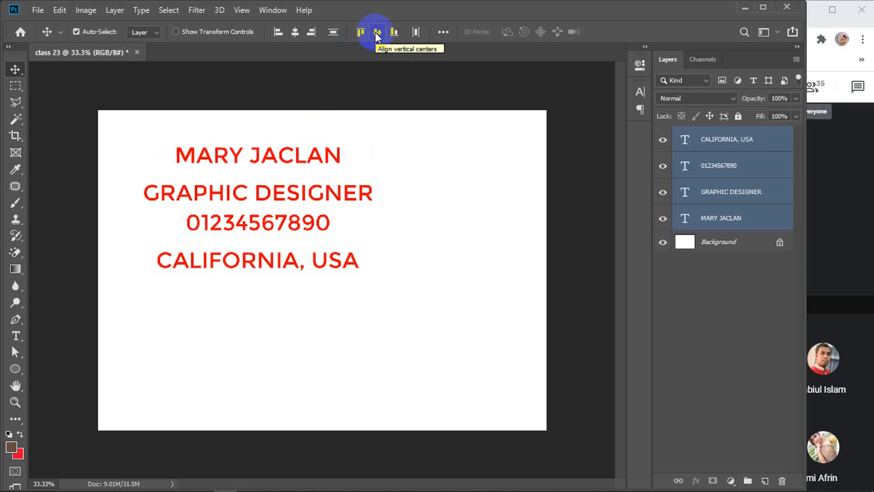
# Test and undo vertical-centre and bottom alignment, then apply Align Left Edges and Distribute Vertical Centers.
pyautogui.click(376, 33)
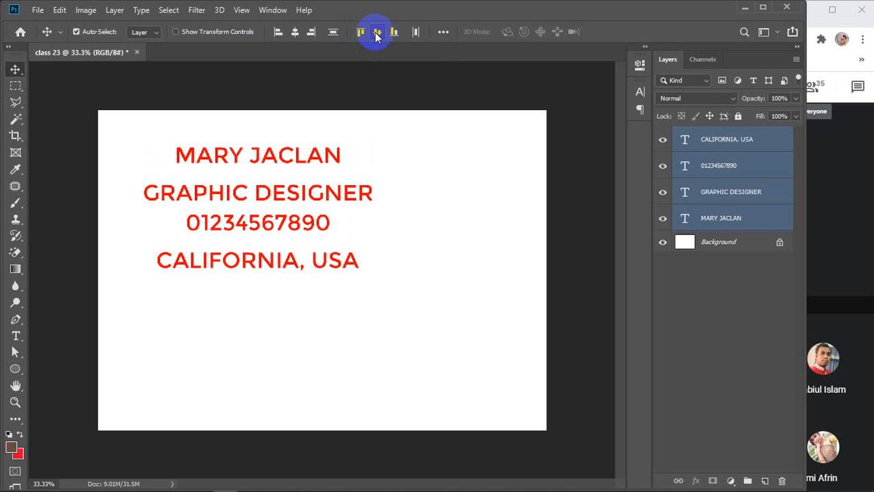
pyautogui.hotkey('ctrl', 'z')
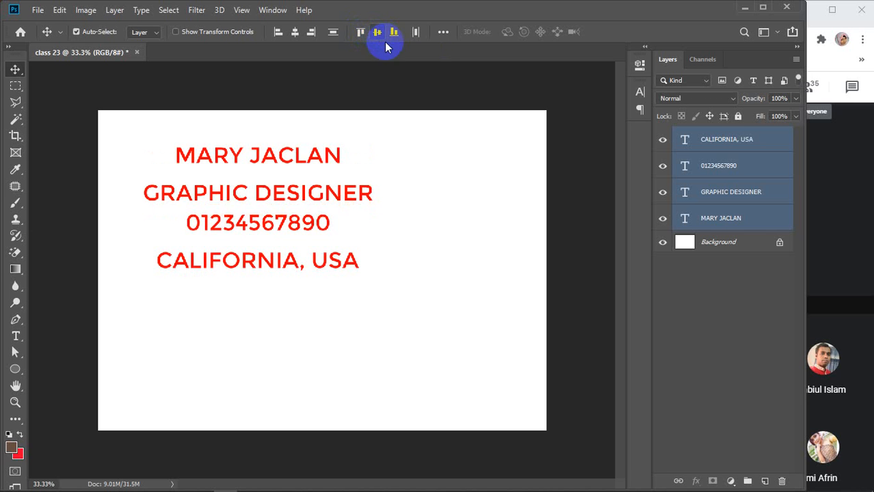
pyautogui.click(394, 33)
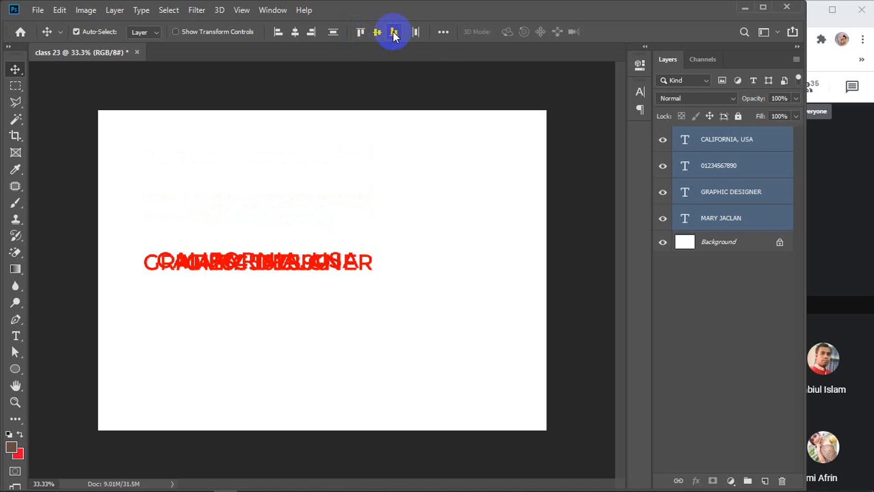
pyautogui.hotkey('ctrl', 'z')
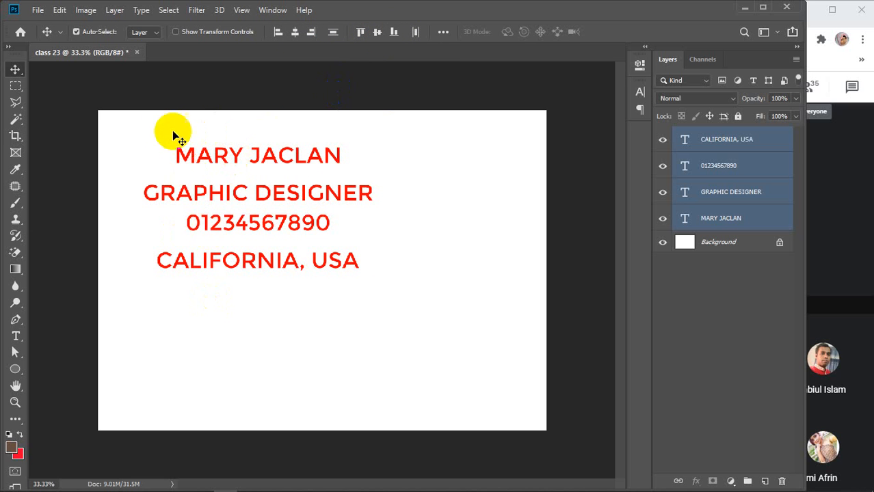
pyautogui.click(277, 32)
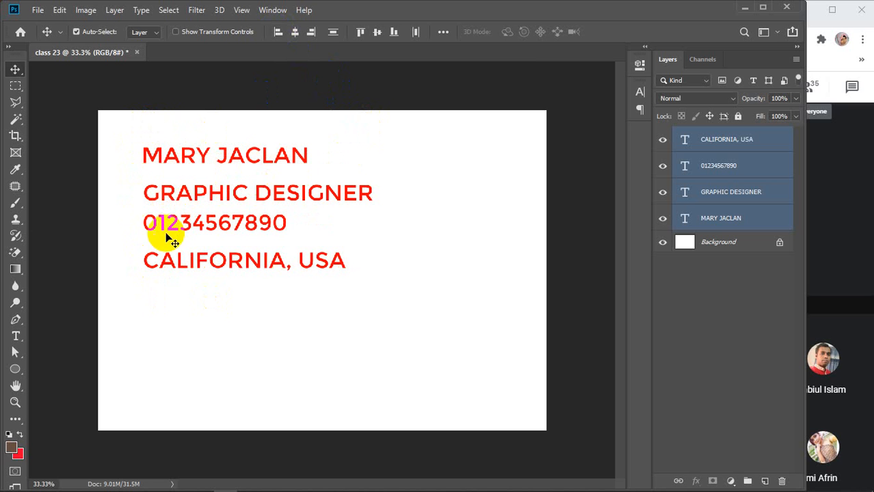
pyautogui.click(331, 32)
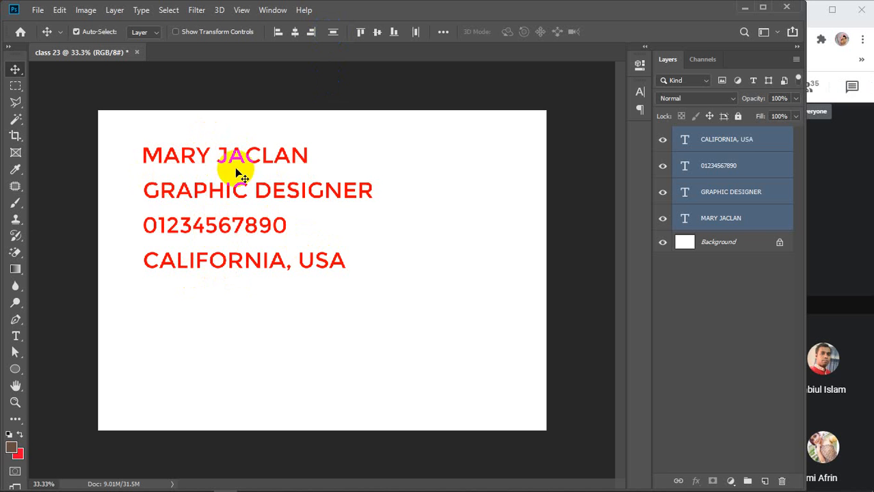
# Nudge the text down and CALIFORNIA, USA up, then re-apply left-edge alignment and even vertical spacing.
pyautogui.moveTo(225, 161); pyautogui.dragTo(225, 170)
pyautogui.click(377, 153)
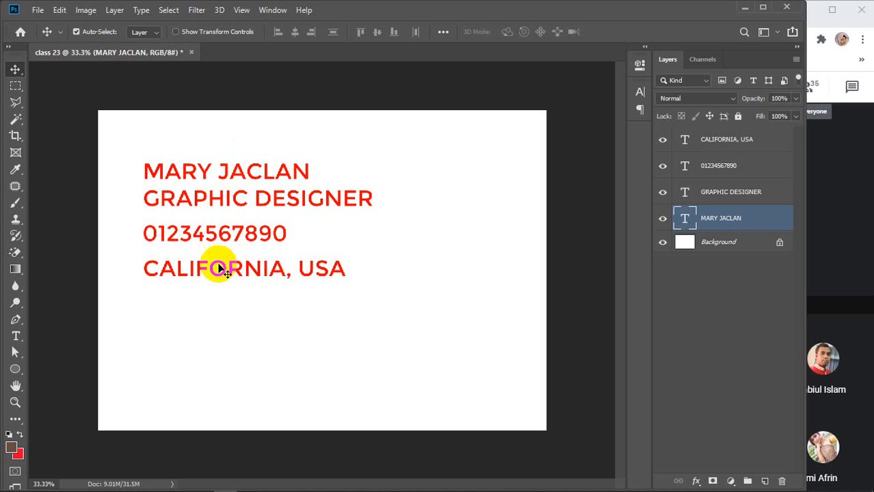
pyautogui.moveTo(215, 270); pyautogui.dragTo(215, 262)
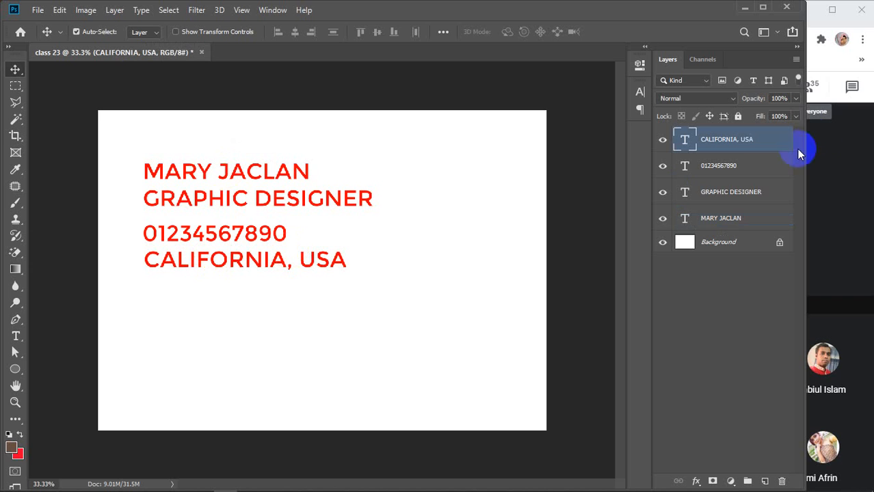
pyautogui.keyDown('shift'); pyautogui.click(734, 217); pyautogui.keyUp('shift')
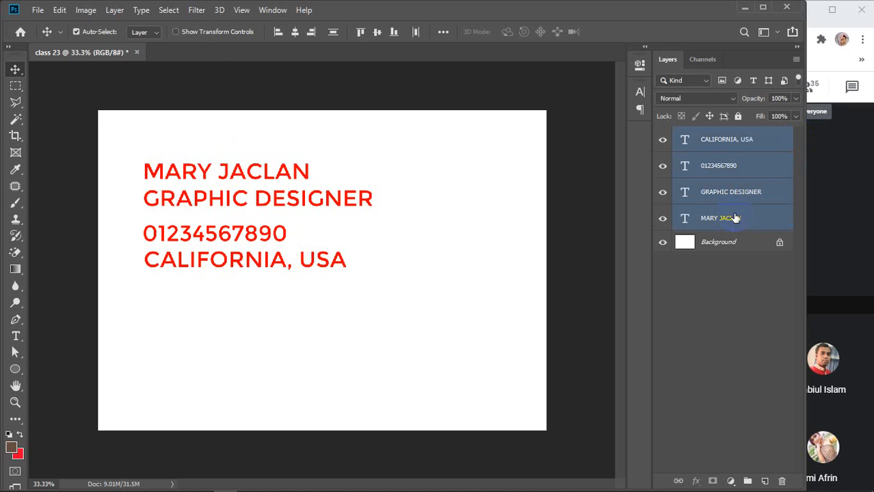
pyautogui.click(276, 34)
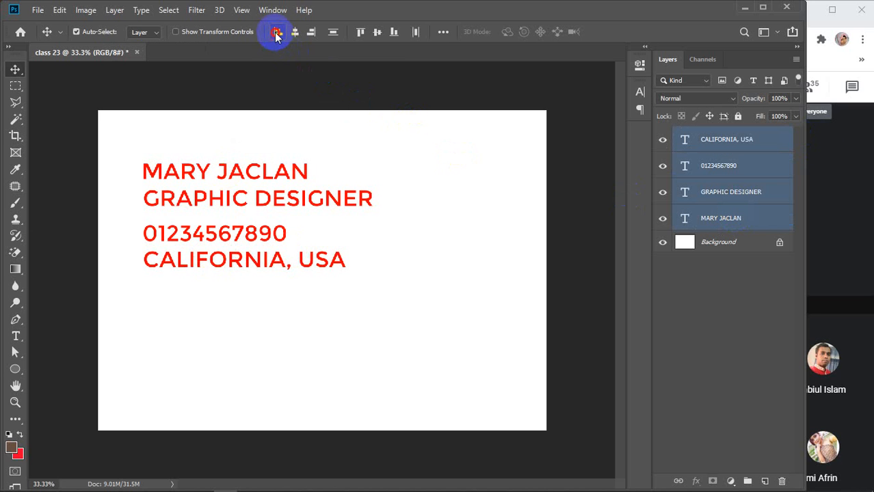
pyautogui.click(333, 34)
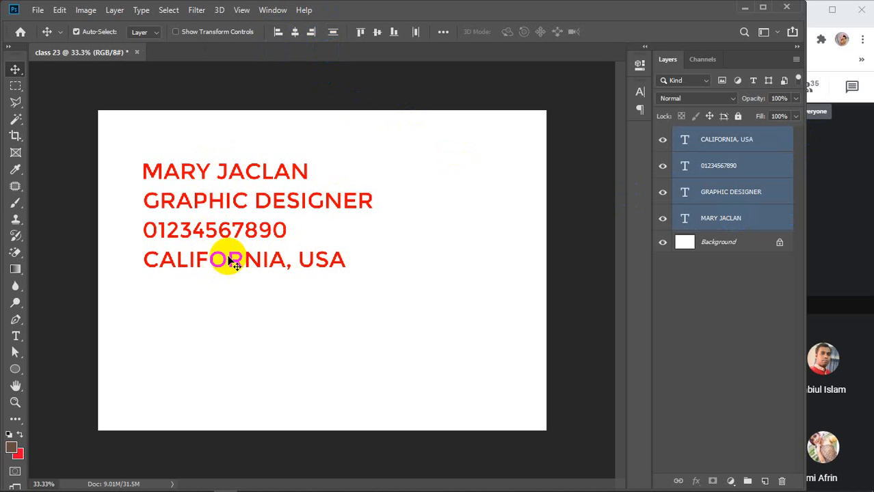
pyautogui.click(362, 326)
pyautogui.moveTo(293, 263); pyautogui.dragTo(437, 324)
pyautogui.moveTo(277, 232); pyautogui.dragTo(333, 282)
pyautogui.moveTo(310, 207); pyautogui.dragTo(322, 262)
pyautogui.moveTo(274, 171); pyautogui.dragTo(374, 239)
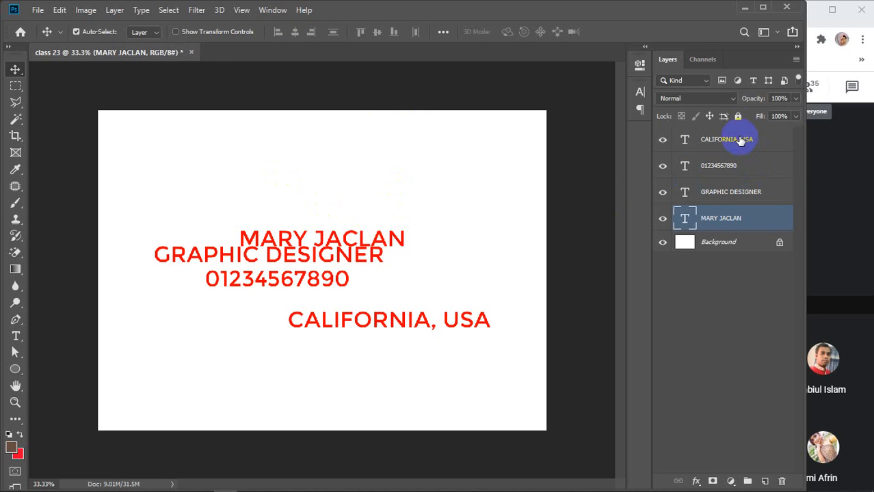
# Align all four lines on their right edges, distribute them evenly, and move the block top right.
pyautogui.keyDown('shift'); pyautogui.click(738, 140); pyautogui.keyUp('shift')
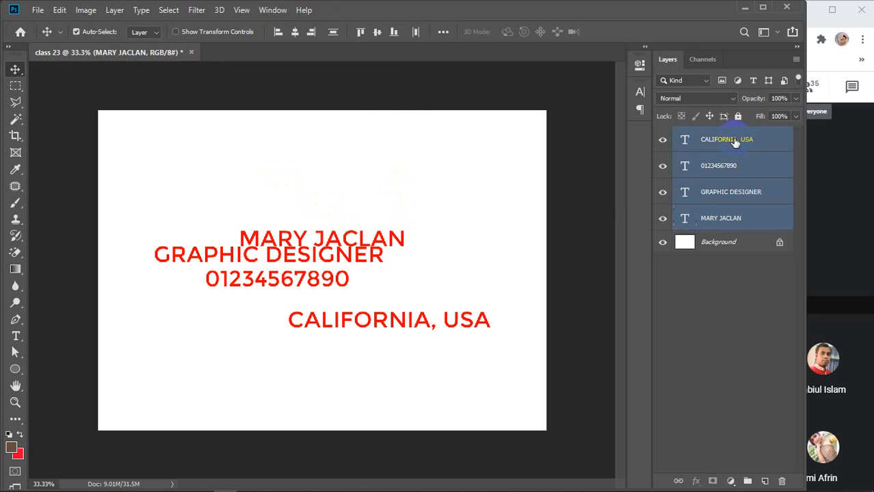
pyautogui.click(311, 33)
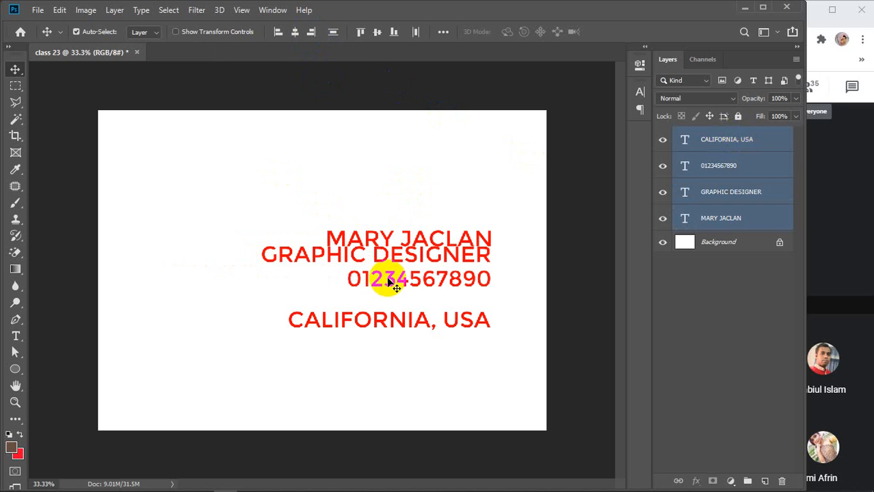
pyautogui.click(335, 34)
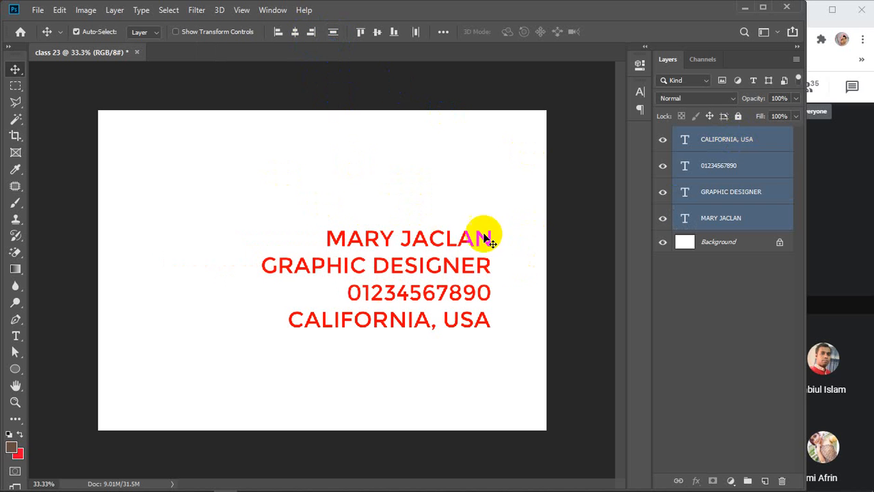
pyautogui.moveTo(479, 244); pyautogui.dragTo(510, 156)
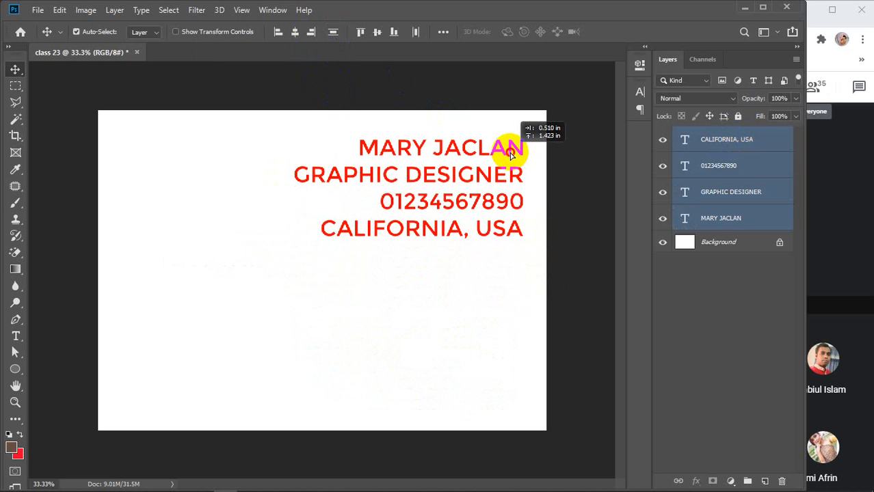
pyautogui.click(499, 308)
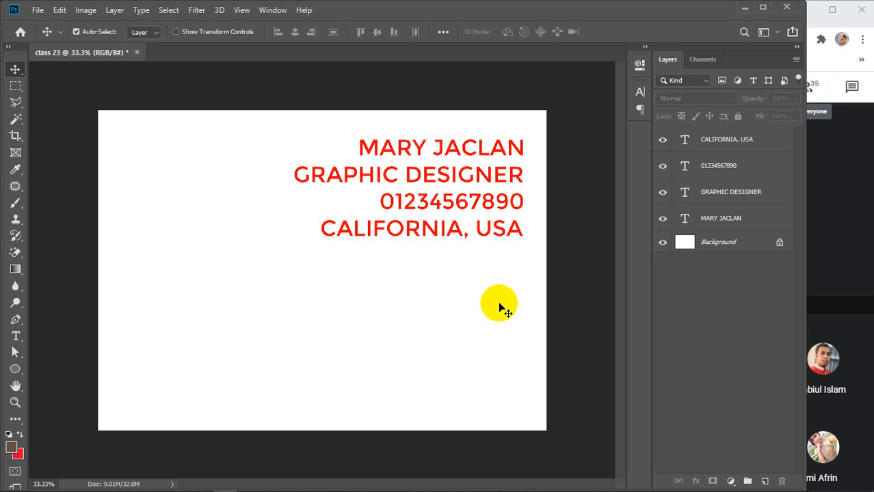
pyautogui.click(733, 140)
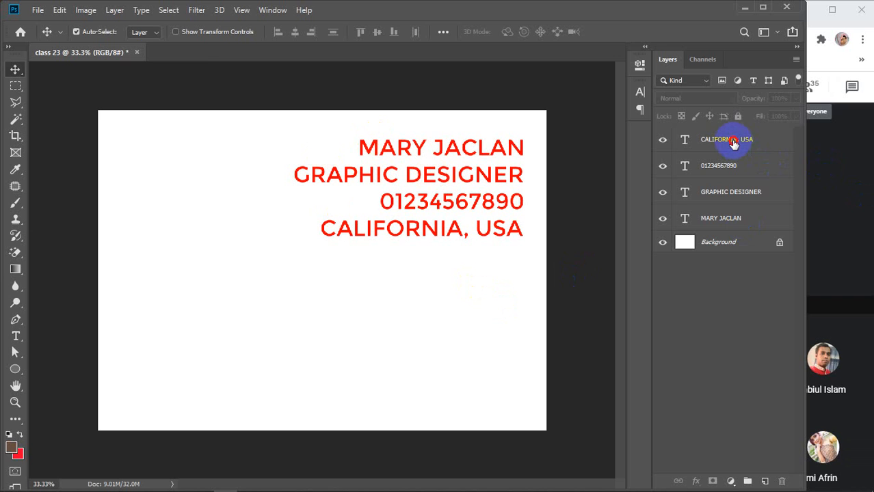
# Group the four contact text layers into Group 1 with Ctrl+G, undoing a stray move.
pyautogui.keyDown('shift'); pyautogui.click(730, 226); pyautogui.keyUp('shift')
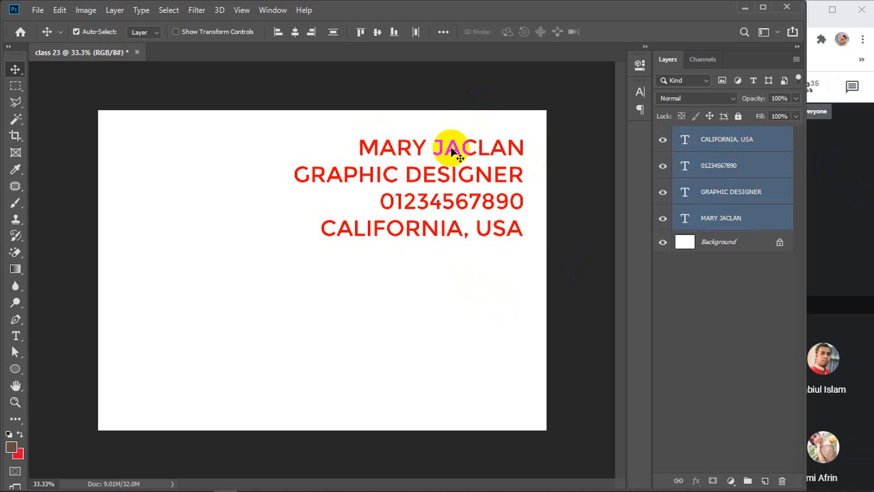
pyautogui.hotkey('ctrl', 'g')
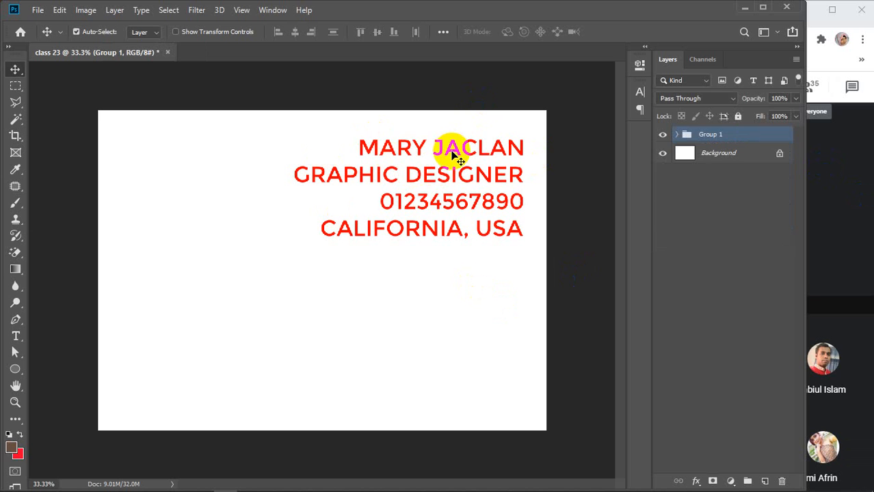
pyautogui.moveTo(451, 158); pyautogui.dragTo(448, 209)
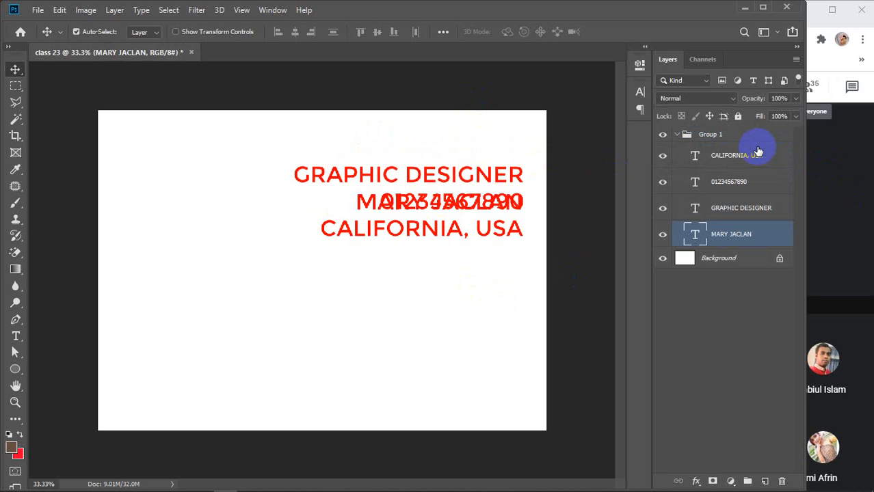
pyautogui.hotkey('ctrl', 'z')
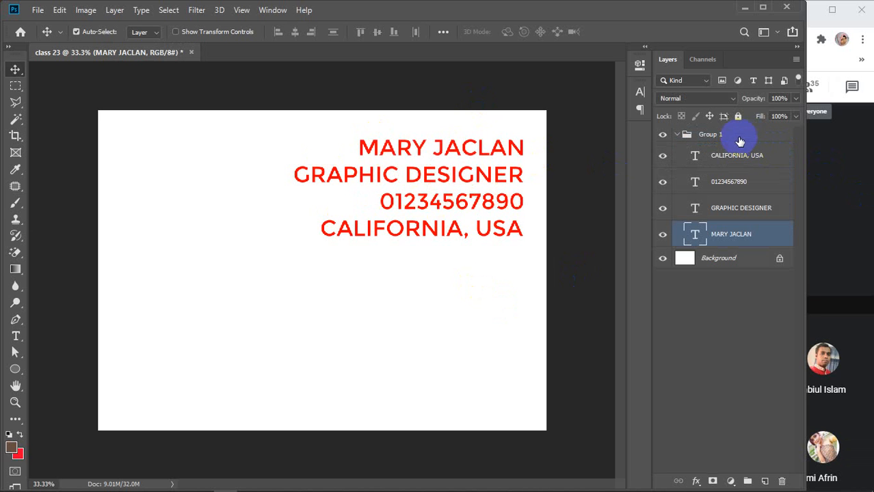
# Set Auto-Select to Group, drag Group 1 to the card's lower right, and collapse it.
pyautogui.click(731, 136)
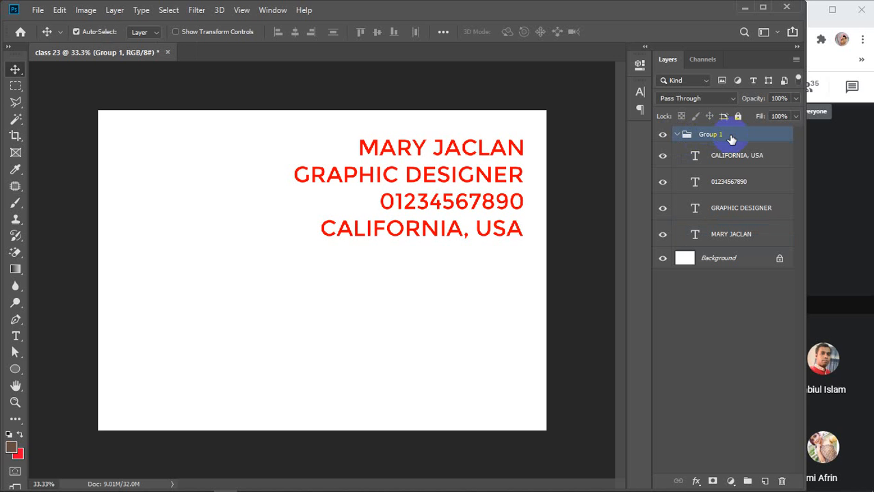
pyautogui.click(146, 33)
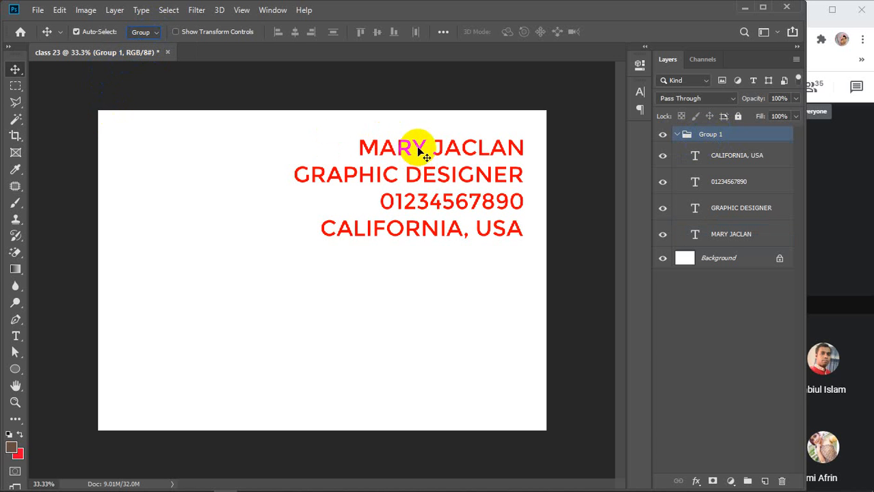
pyautogui.moveTo(418, 148); pyautogui.dragTo(409, 307)
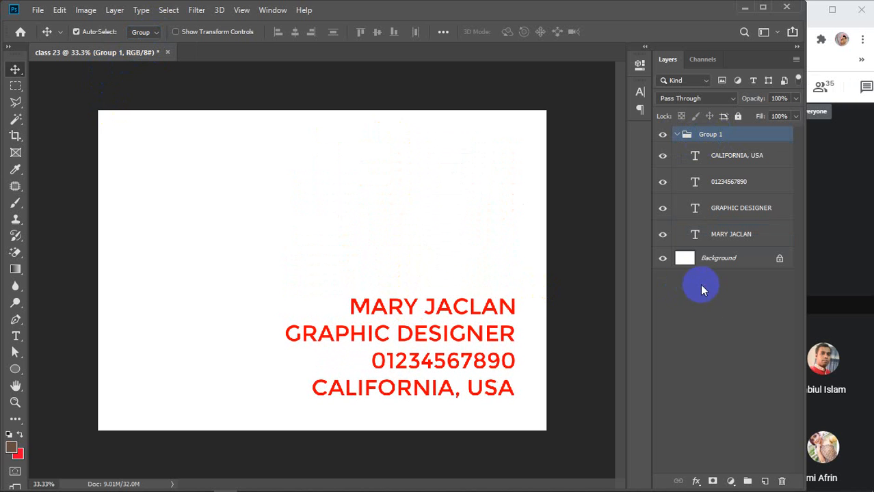
pyautogui.click(703, 294)
pyautogui.click(675, 135)
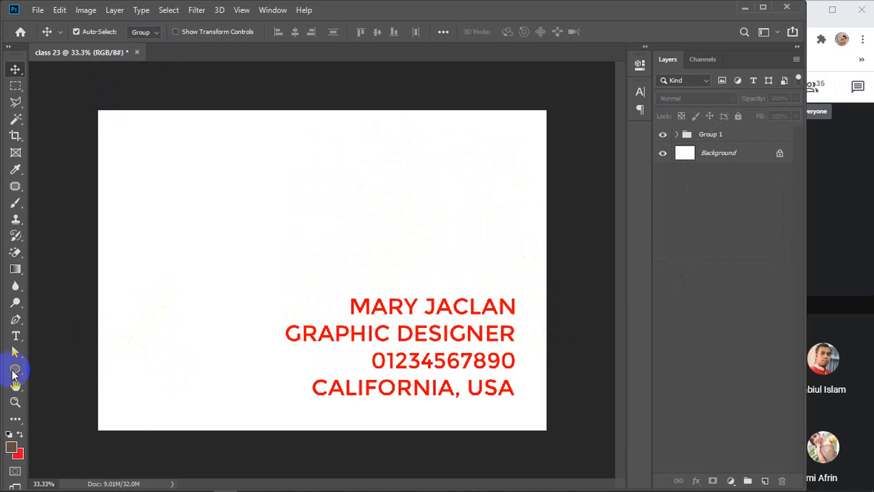
# With the Pen tool, draw a closed wave path from bottom right, curving to the left edge and bottom-left corner.
pyautogui.moveTo(15, 373); pyautogui.dragTo(65, 368)
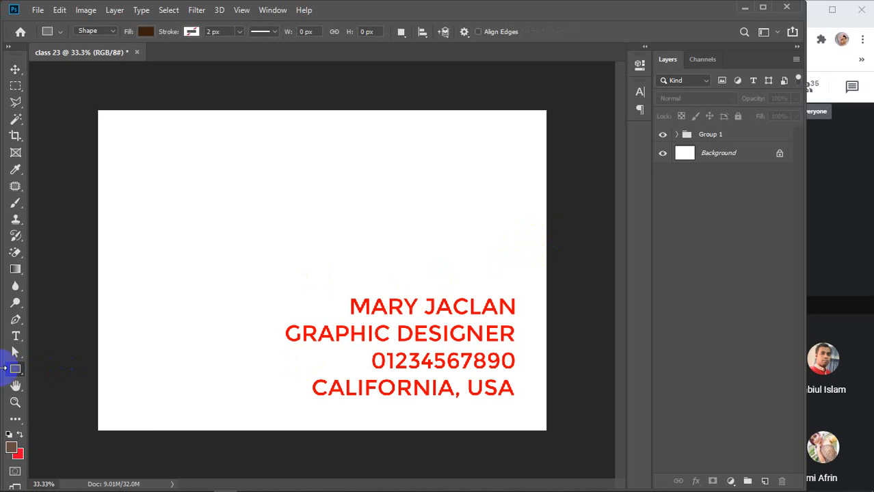
pyautogui.click(15, 321)
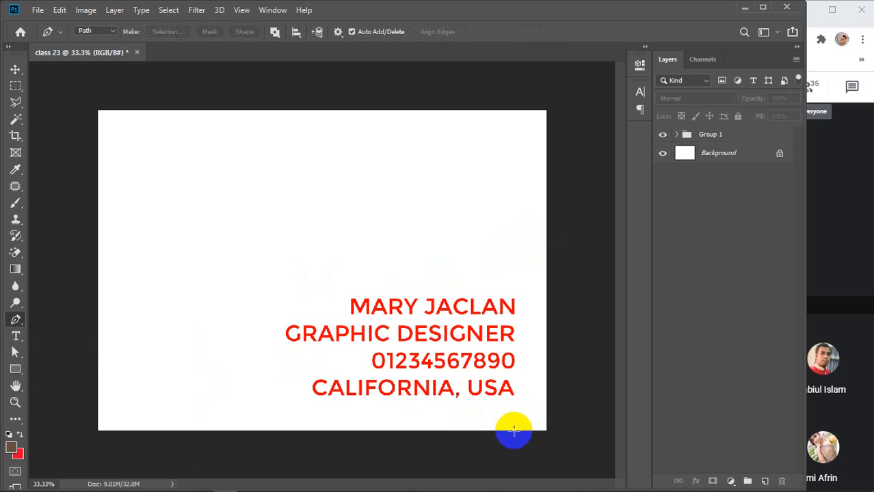
pyautogui.click(514, 430)
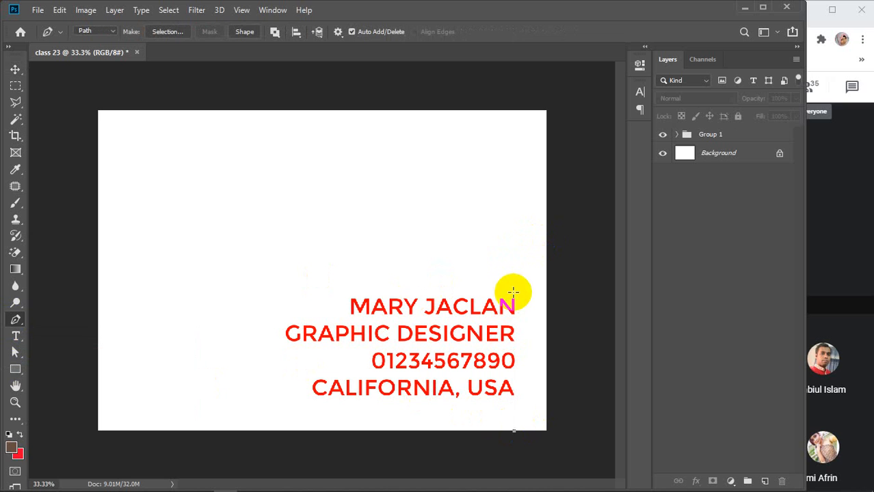
pyautogui.click(515, 255)
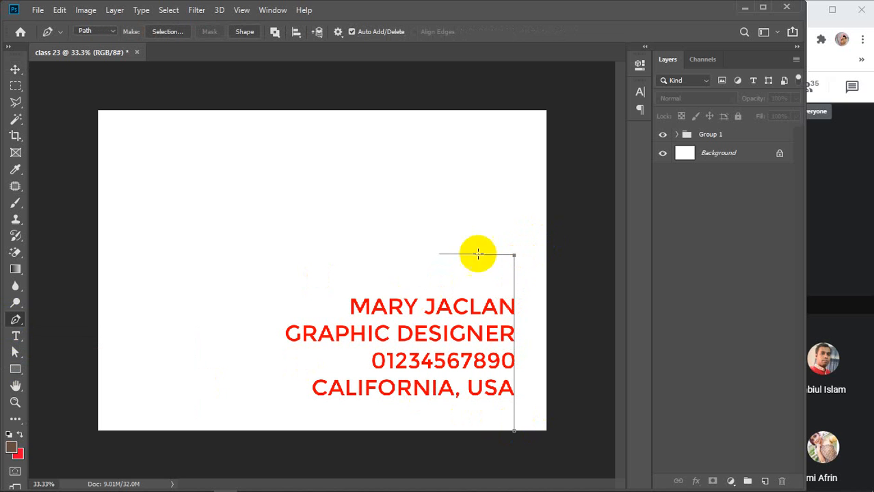
pyautogui.moveTo(274, 319); pyautogui.dragTo(192, 431)
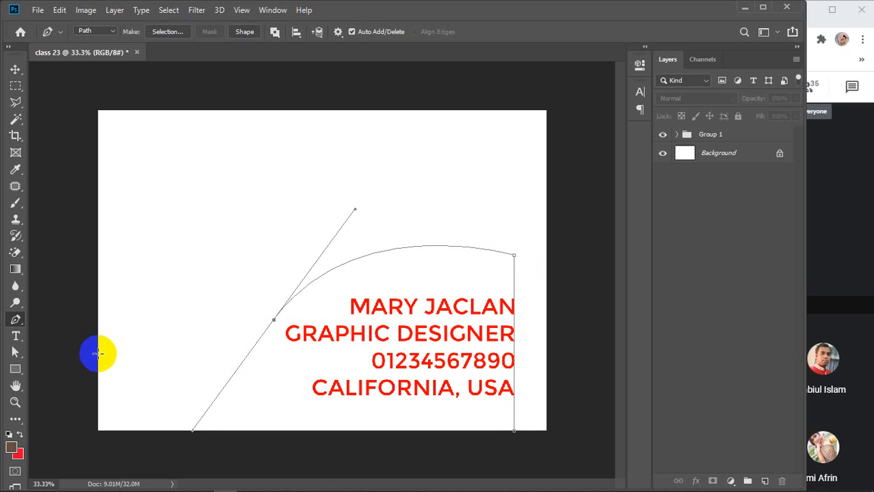
pyautogui.click(98, 353)
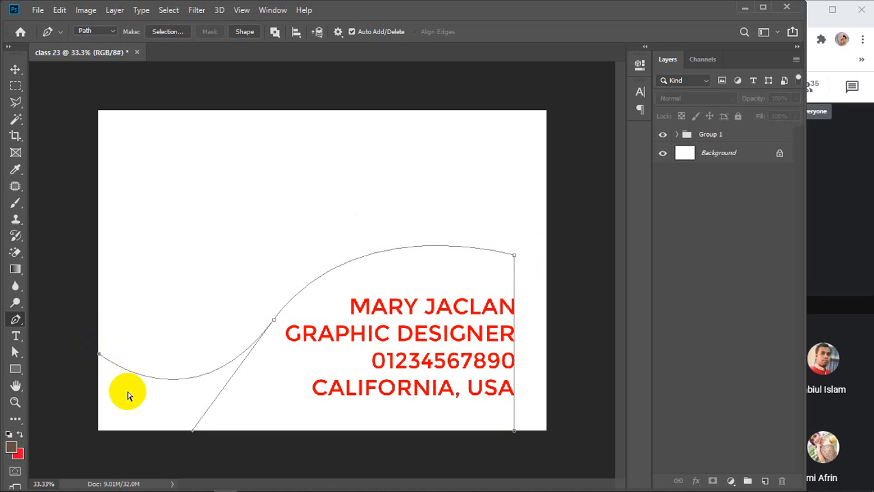
pyautogui.hotkey('ctrl', 'z')
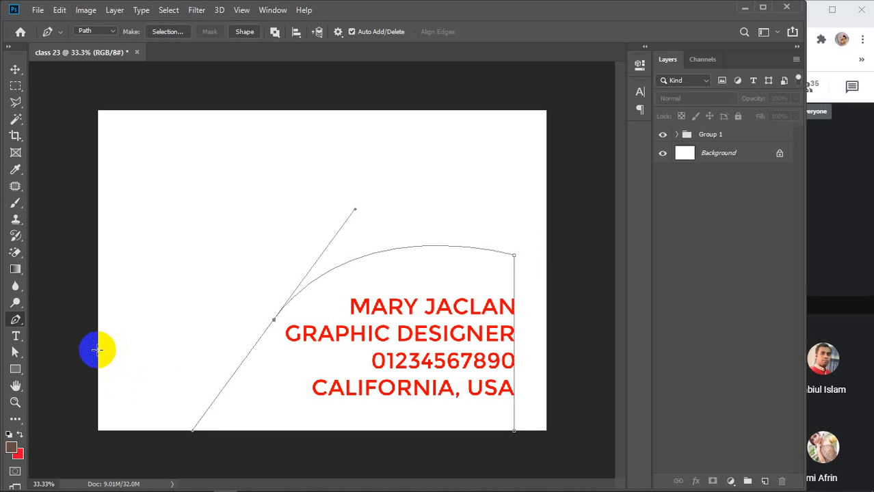
pyautogui.click(97, 350)
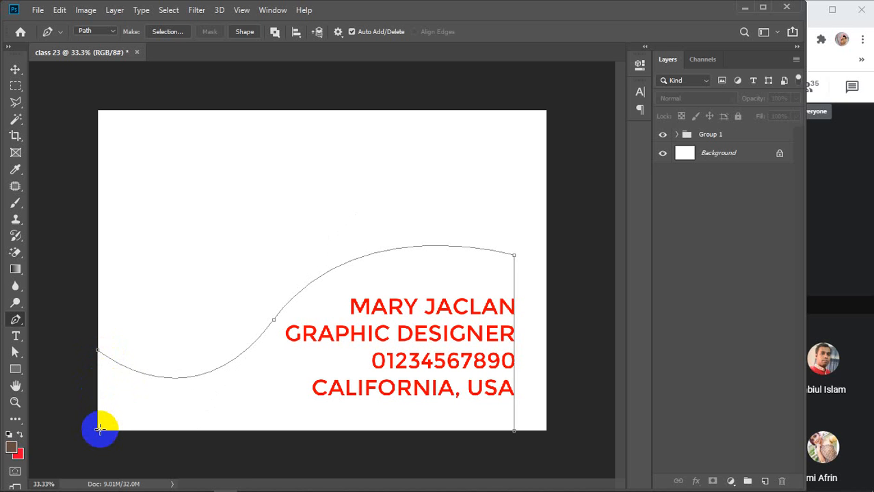
pyautogui.click(99, 429)
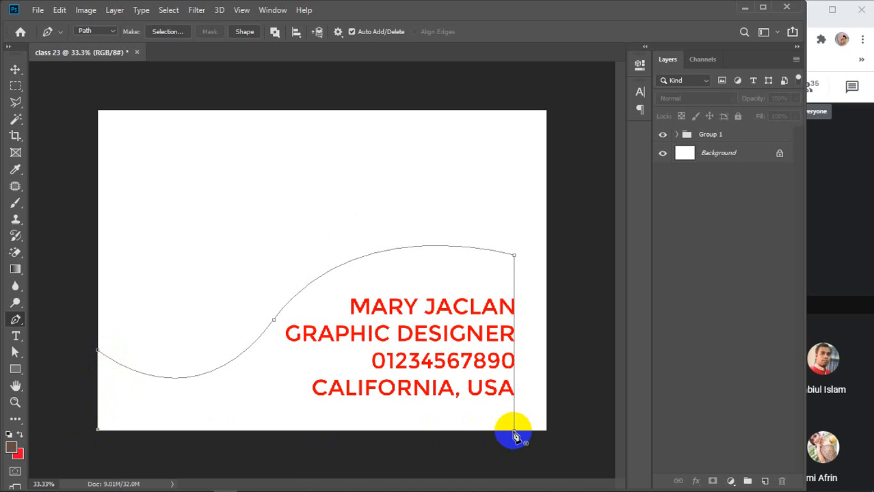
pyautogui.click(515, 431)
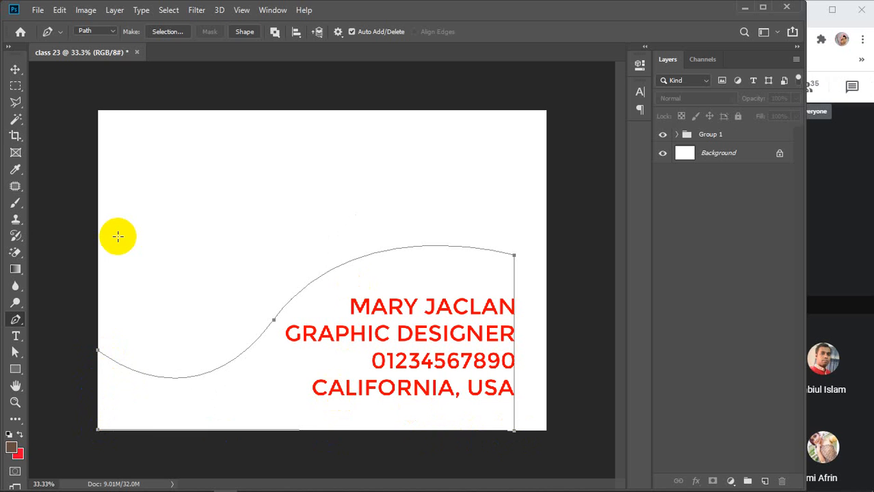
# Set the Pen to Shape output, convert the wave path to a selection and deselect, then narrow the window.
pyautogui.click(113, 34)
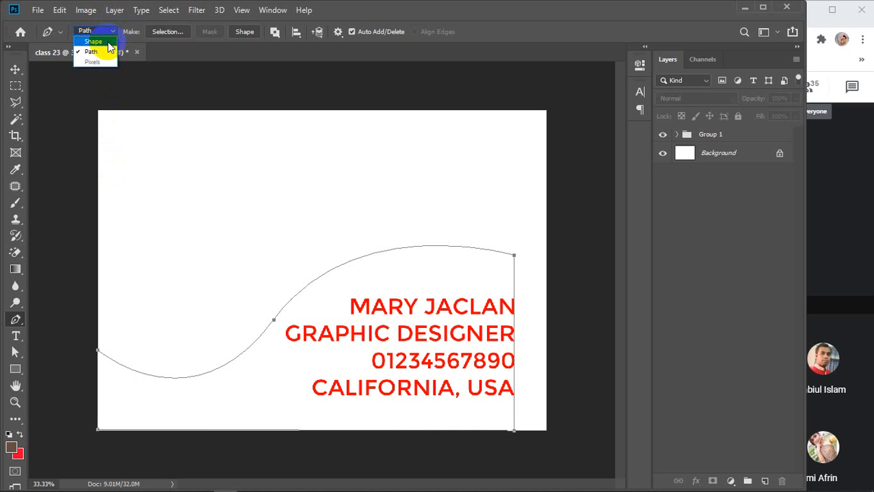
pyautogui.click(111, 32)
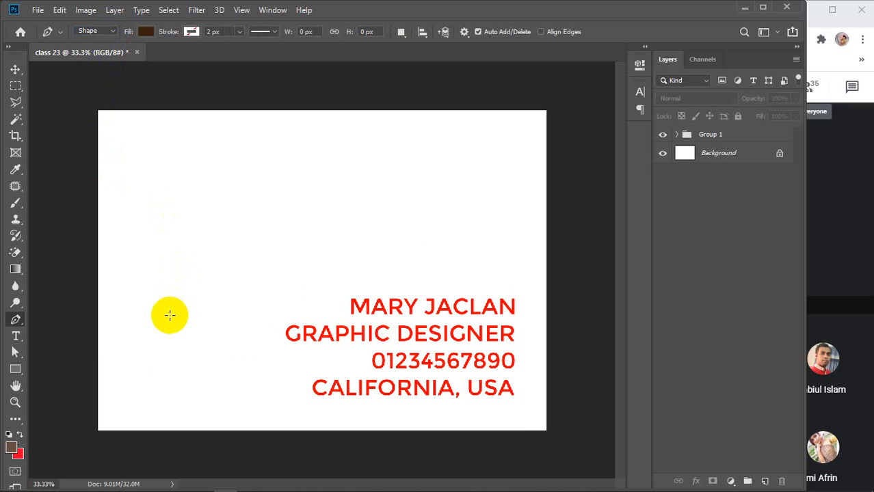
pyautogui.click(170, 347)
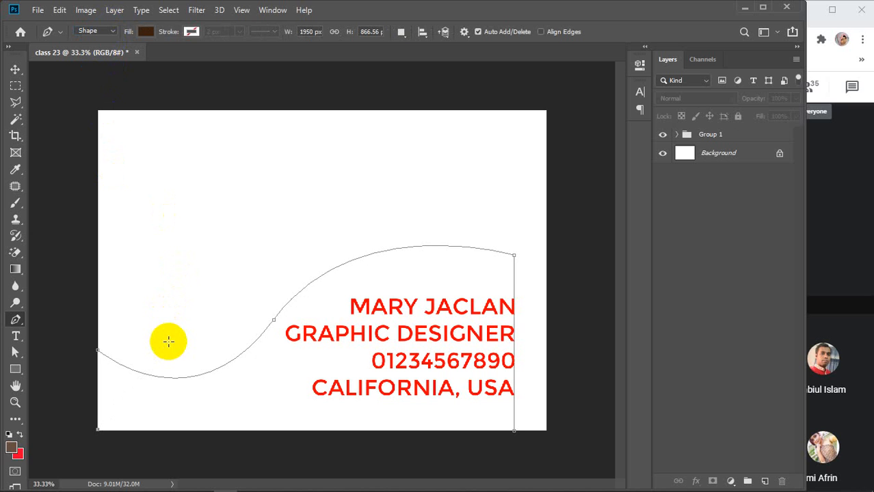
pyautogui.hotkey('ctrl', 'Return')
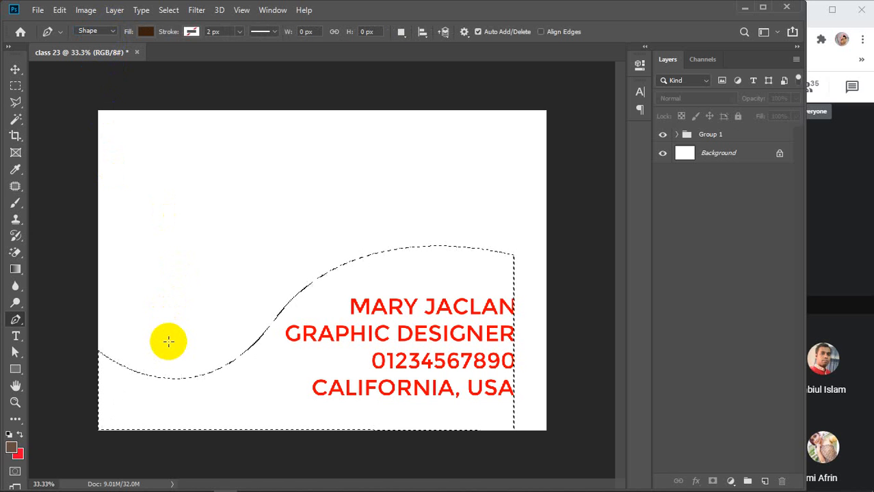
pyautogui.hotkey('ctrl', 'd')
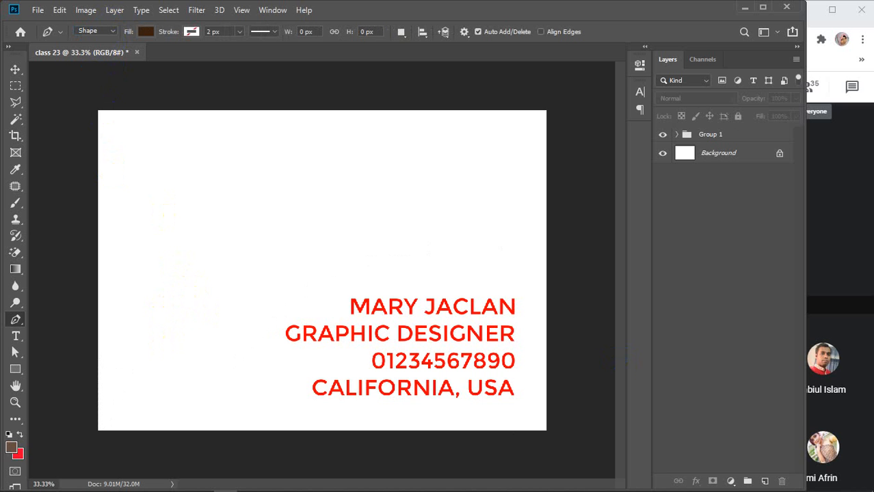
pyautogui.moveTo(807, 331); pyautogui.dragTo(781, 334)
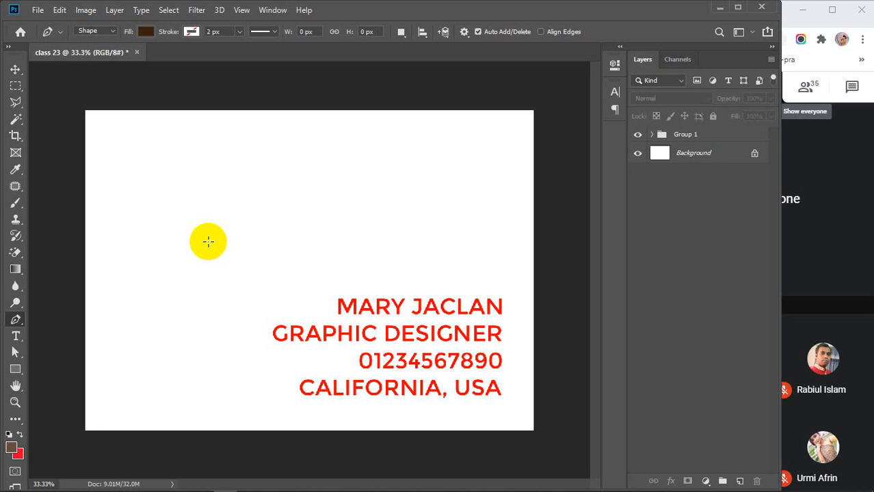
# Fill a rectangular selection over the card's lower left with brown on new Layer 1 below Group 1.
pyautogui.click(15, 85)
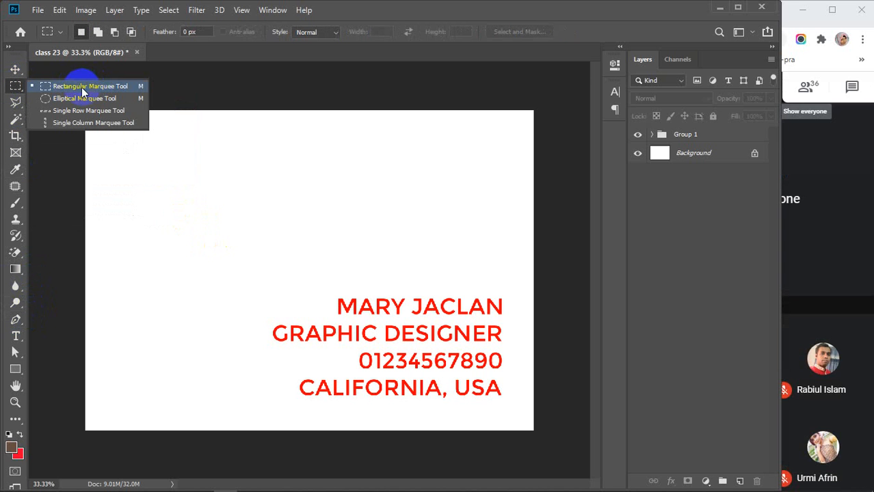
pyautogui.click(68, 87)
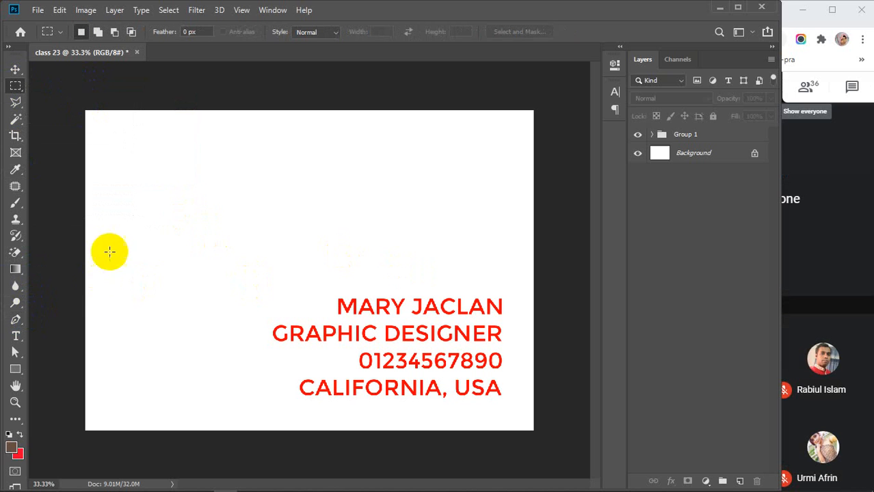
pyautogui.moveTo(95, 248); pyautogui.dragTo(424, 414)
pyautogui.click(740, 481)
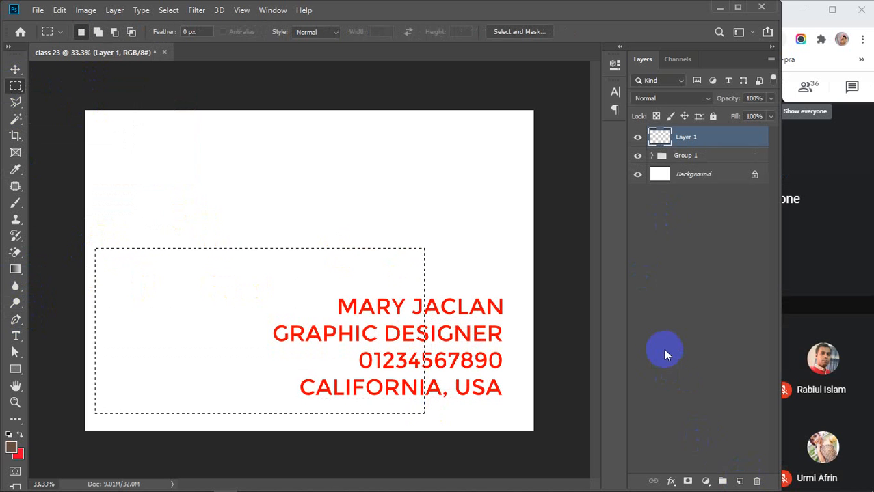
pyautogui.hotkey('alt', 'BackSpace')
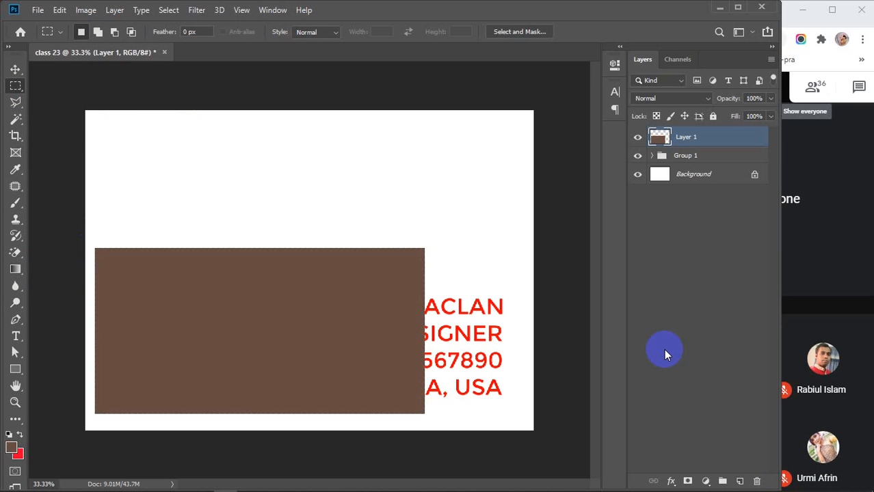
pyautogui.press('v')
pyautogui.moveTo(717, 144); pyautogui.dragTo(709, 168)
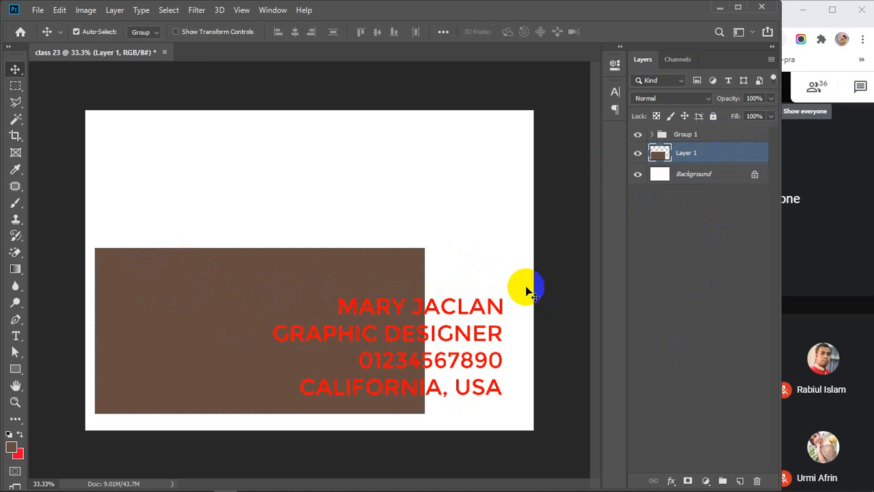
# Align the brown rectangle's right edge with Group 1's red contact text, then deselect both.
pyautogui.keyDown('shift'); pyautogui.click(707, 136); pyautogui.keyUp('shift')
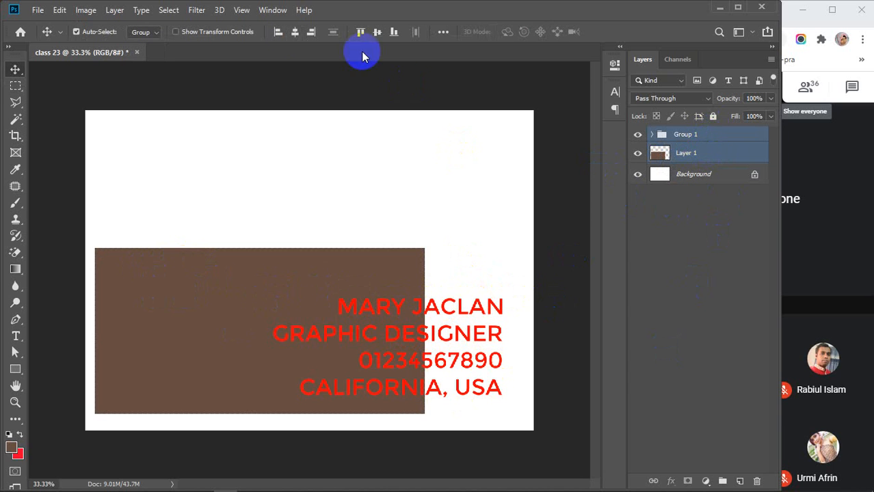
pyautogui.click(314, 33)
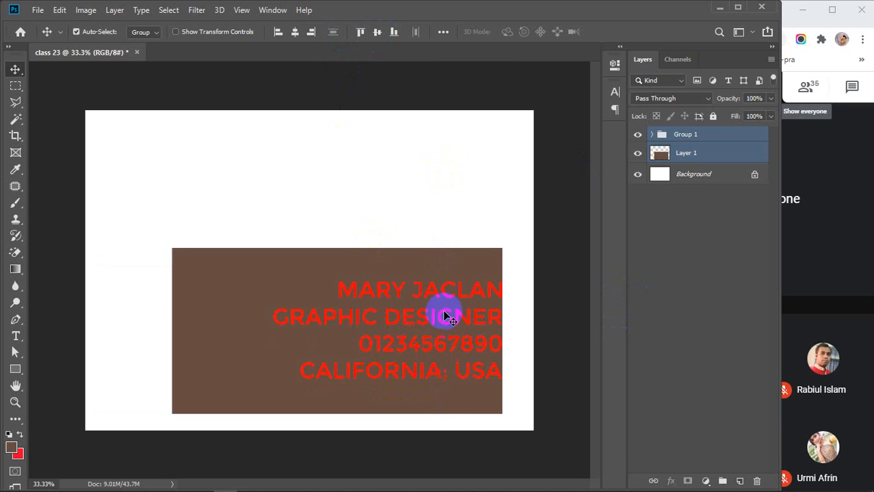
pyautogui.click(662, 346)
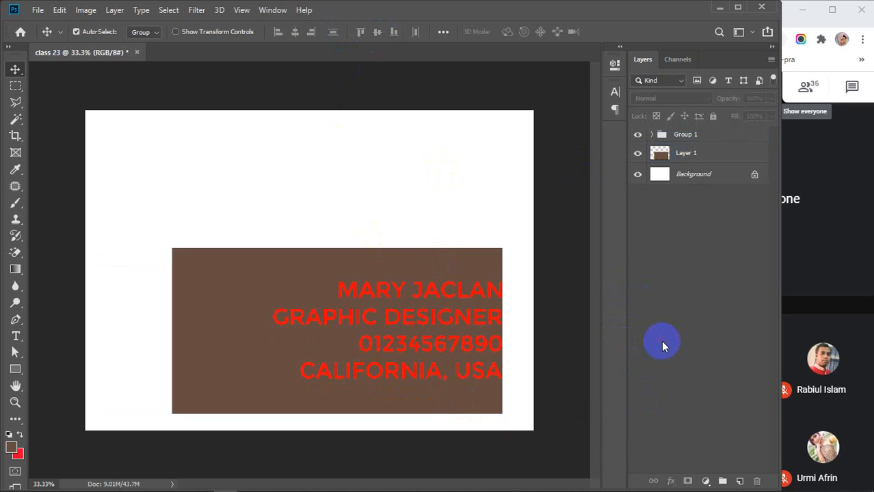
# Load the brown rectangle as a selection and set the foreground colour to teal.
pyautogui.keyDown('ctrl'); pyautogui.click(662, 155); pyautogui.keyUp('ctrl')
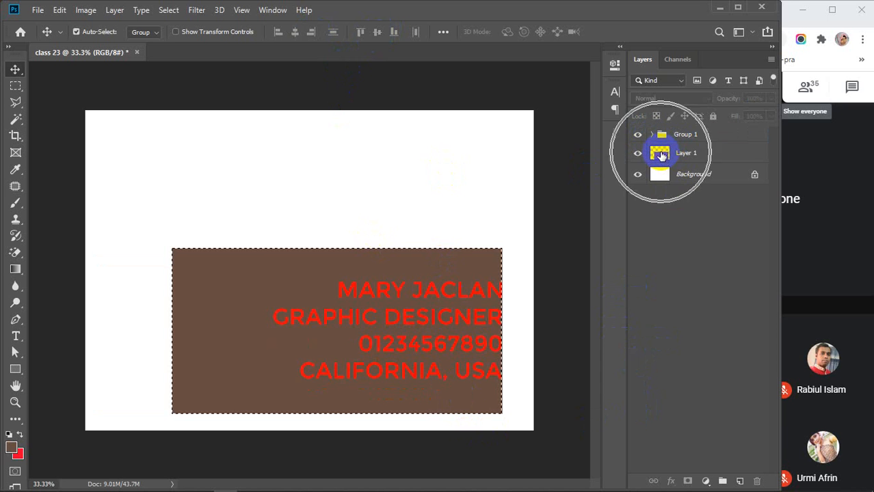
pyautogui.click(11, 452)
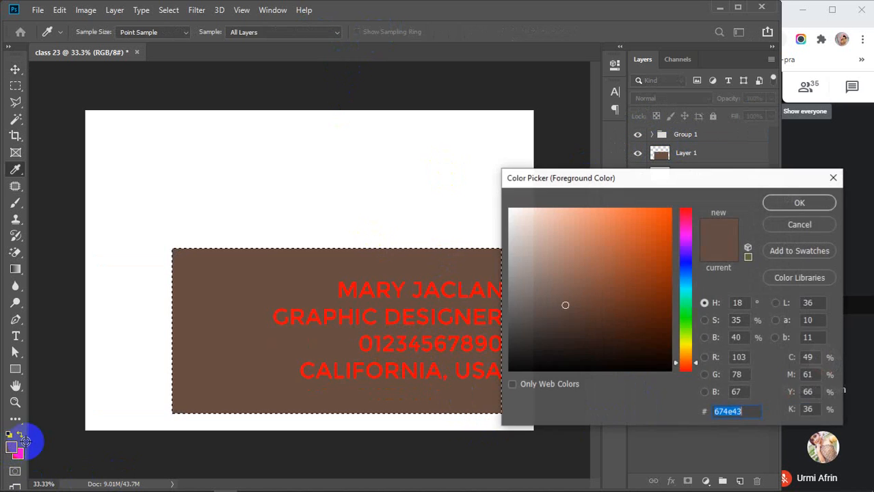
pyautogui.moveTo(591, 277); pyautogui.dragTo(643, 247)
pyautogui.moveTo(684, 318); pyautogui.dragTo(685, 295)
pyautogui.click(778, 211)
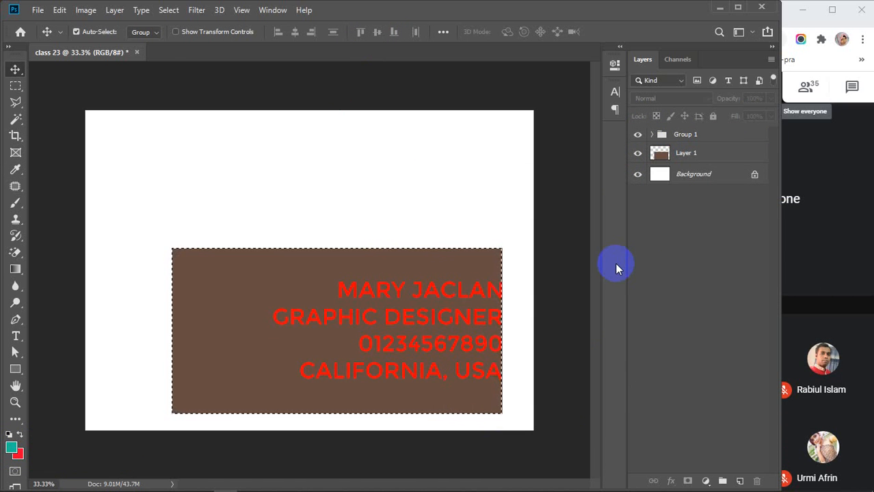
# Fill the Layer 1 rectangle with teal, deselect, and move it up and left.
pyautogui.click(689, 156)
pyautogui.hotkey('alt', 'BackSpace')
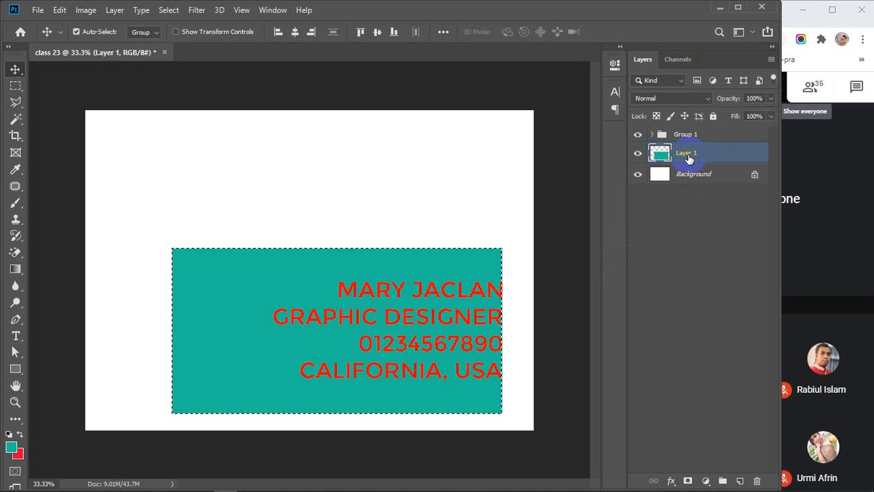
pyautogui.hotkey('ctrl', 'd')
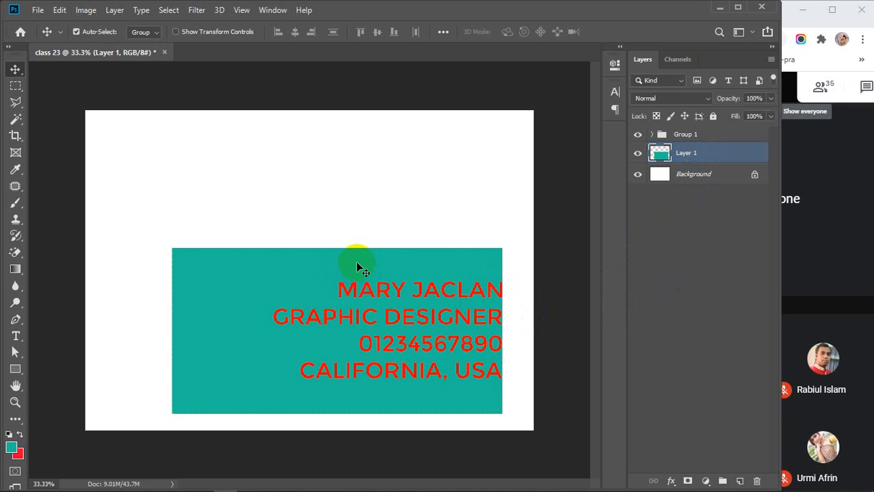
pyautogui.moveTo(357, 263); pyautogui.dragTo(290, 184)
# Align the rectangle's bottom, right edge and vertical centre with Group 1, then shift both down-right.
pyautogui.moveTo(459, 287); pyautogui.dragTo(466, 324)
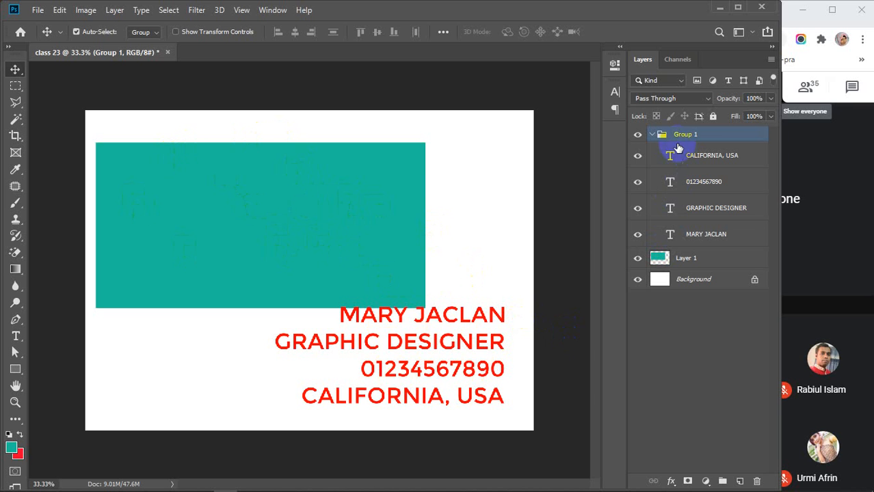
pyautogui.click(651, 136)
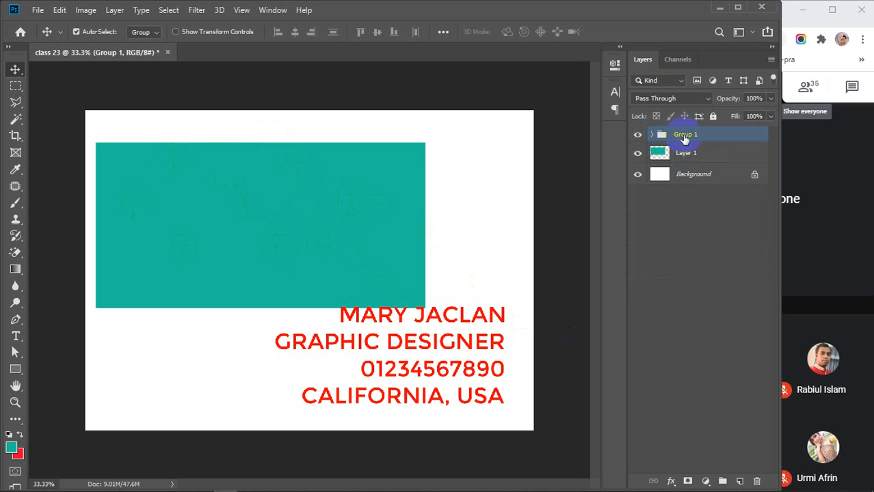
pyautogui.keyDown('shift'); pyautogui.click(711, 157); pyautogui.keyUp('shift')
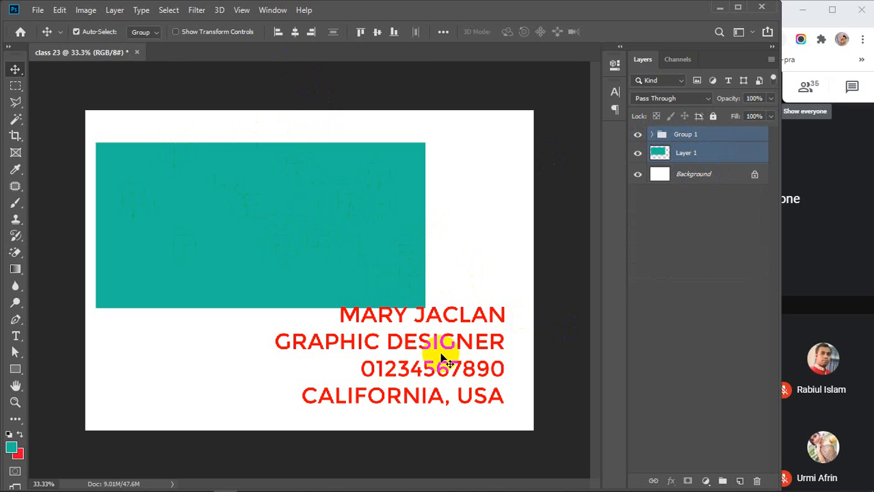
pyautogui.click(394, 34)
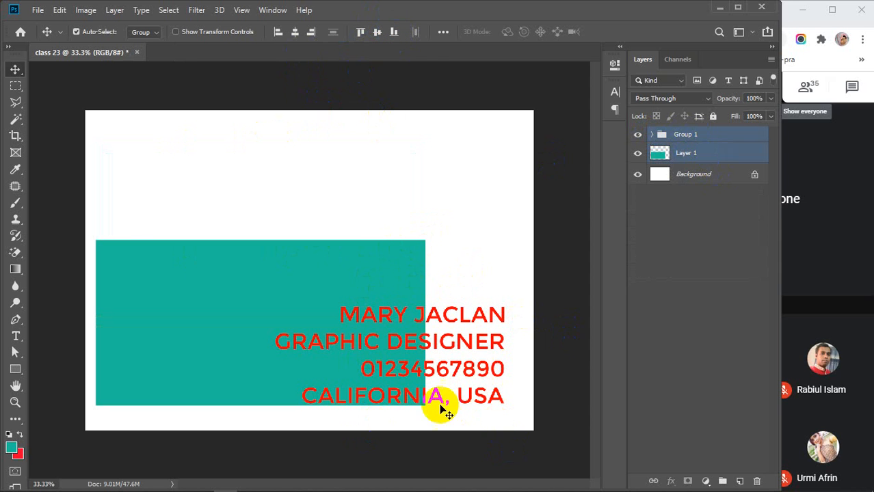
pyautogui.click(311, 34)
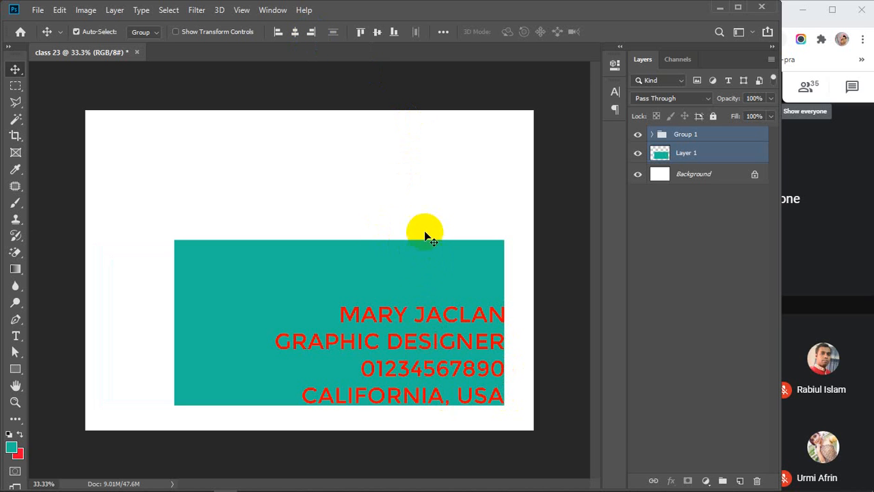
pyautogui.click(377, 33)
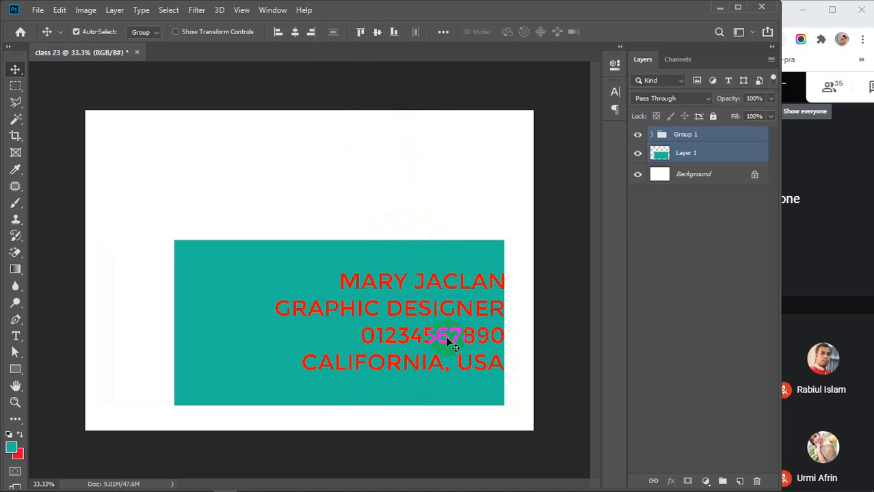
pyautogui.moveTo(446, 337); pyautogui.dragTo(462, 352)
# Undo a stray text move and centre the contact text horizontally on the teal rectangle.
pyautogui.click(579, 331)
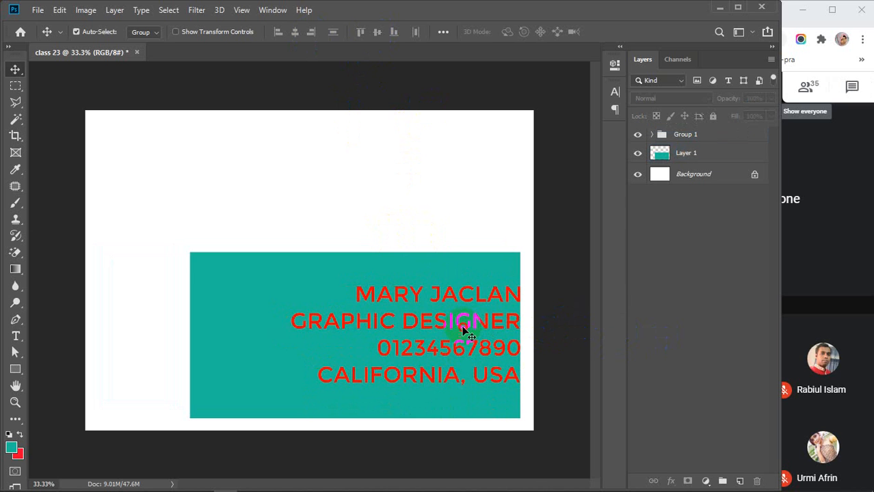
pyautogui.moveTo(462, 331); pyautogui.dragTo(437, 323)
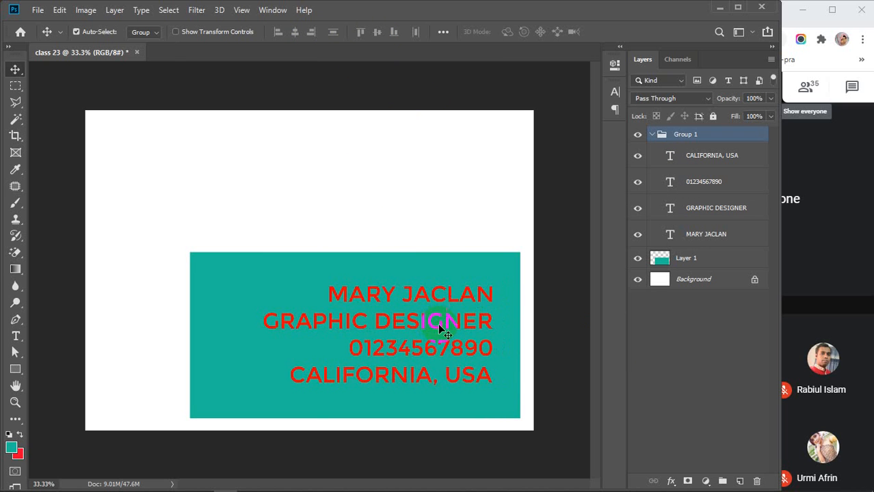
pyautogui.hotkey('ctrl', 'z')
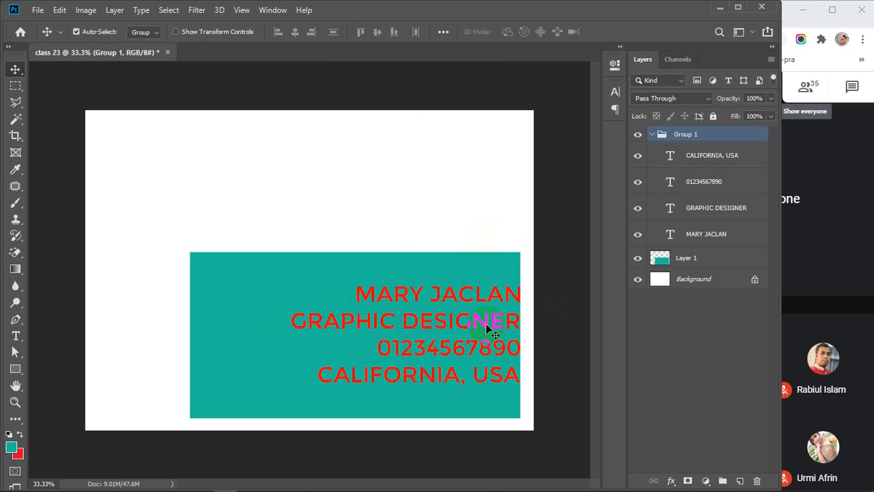
pyautogui.click(653, 136)
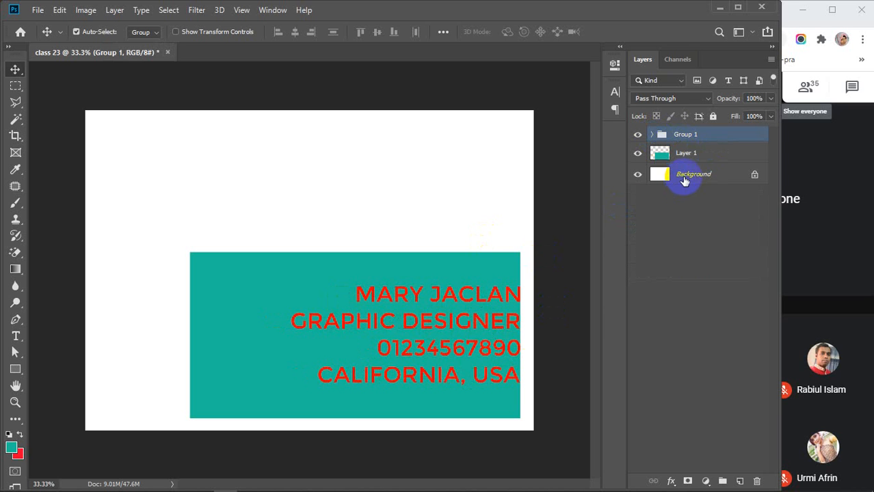
pyautogui.keyDown('shift'); pyautogui.click(701, 153); pyautogui.keyUp('shift')
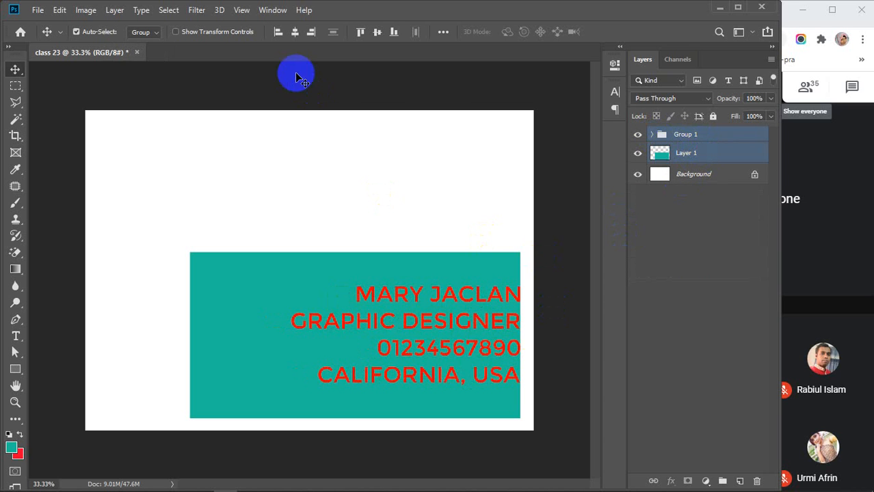
pyautogui.click(295, 32)
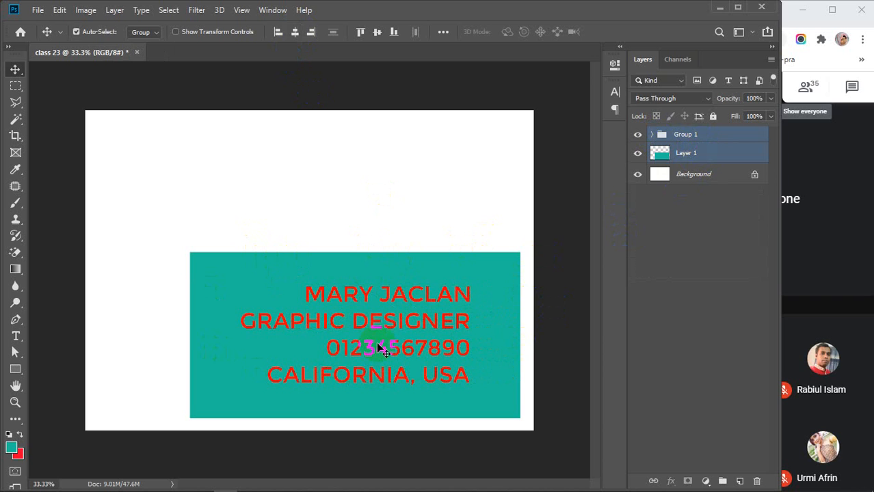
pyautogui.click(565, 398)
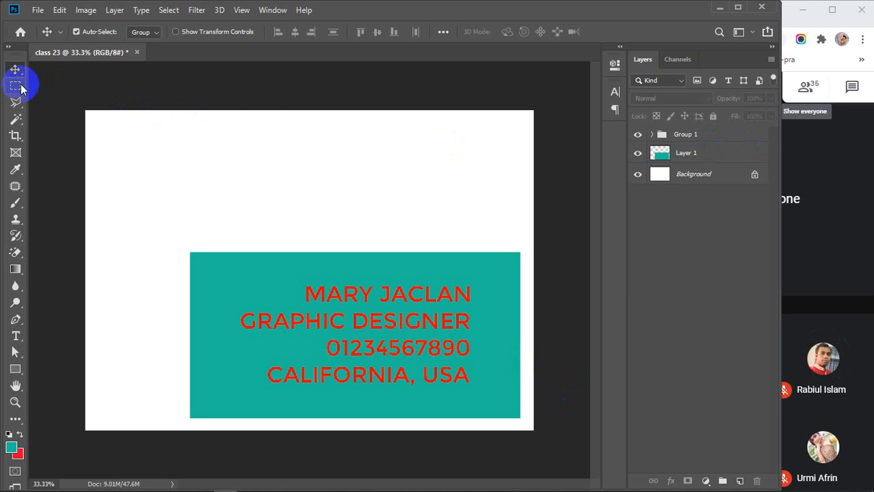
# Fill a rectangular selection near the card's top with teal on new Layer 2, then delete Layer 2.
pyautogui.moveTo(730, 484)
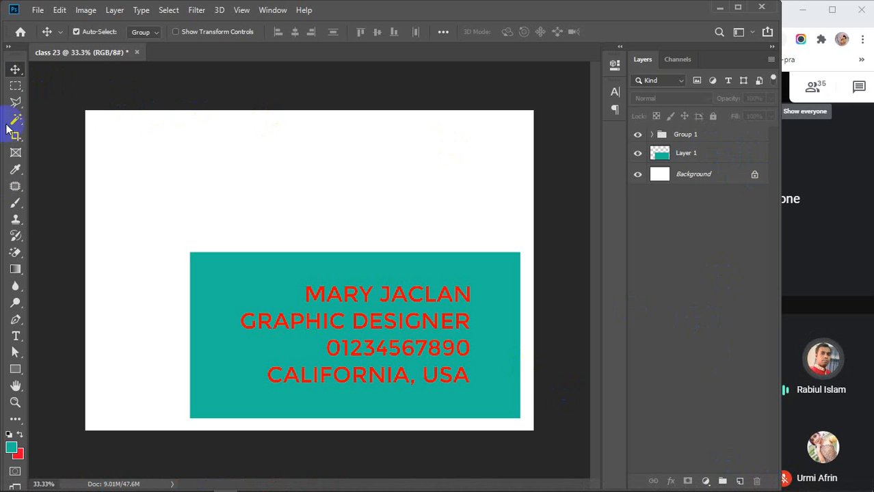
pyautogui.click(15, 86)
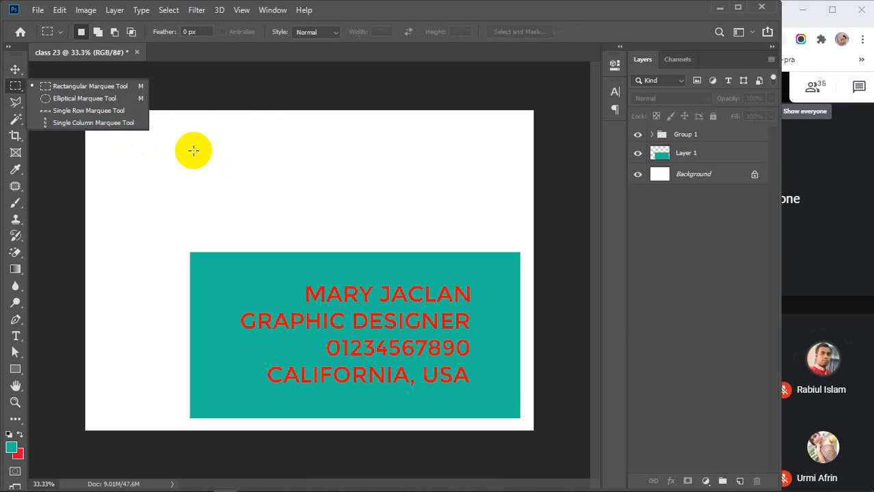
pyautogui.moveTo(184, 125); pyautogui.dragTo(423, 213)
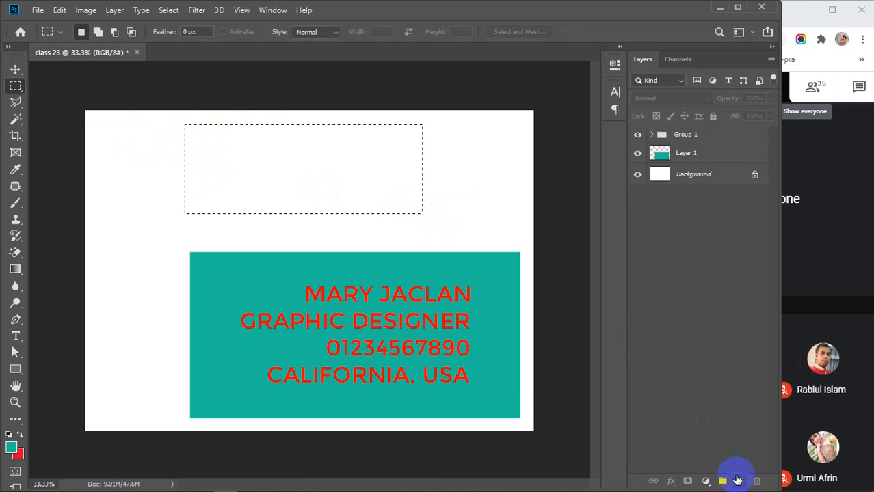
pyautogui.click(739, 481)
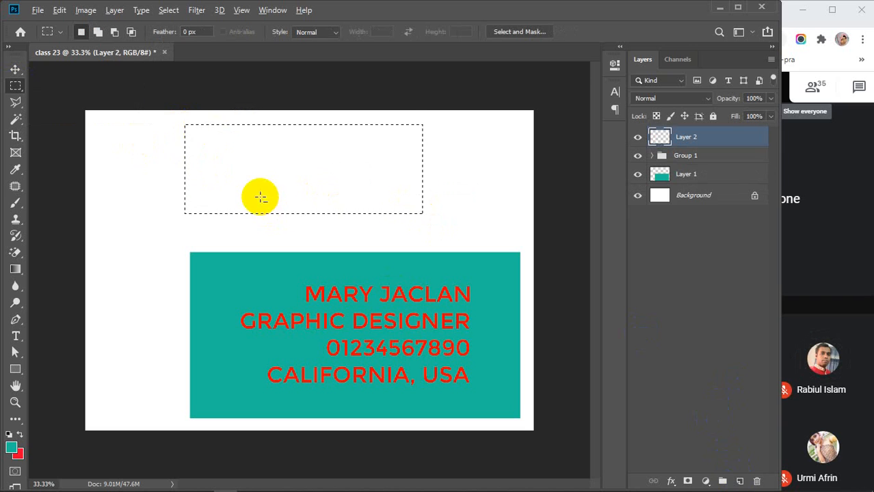
pyautogui.hotkey('alt', 'BackSpace')
pyautogui.hotkey('ctrl', 'd')
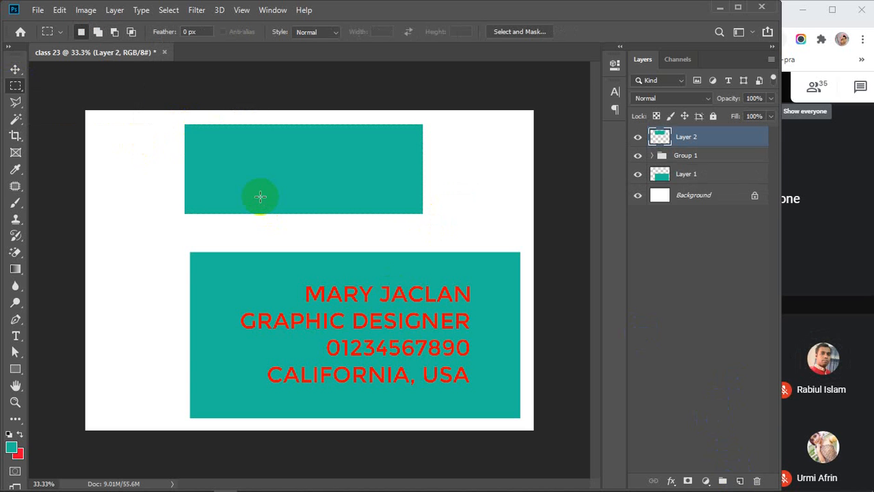
pyautogui.press('v')
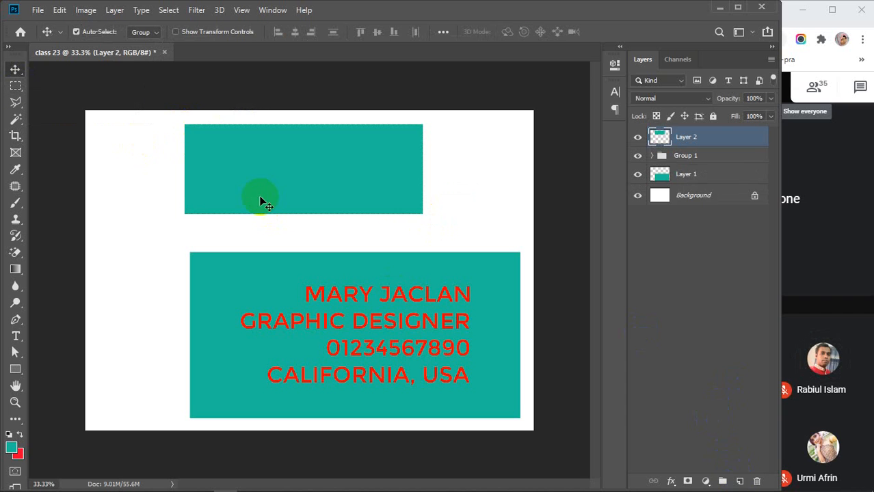
pyautogui.press('Delete')
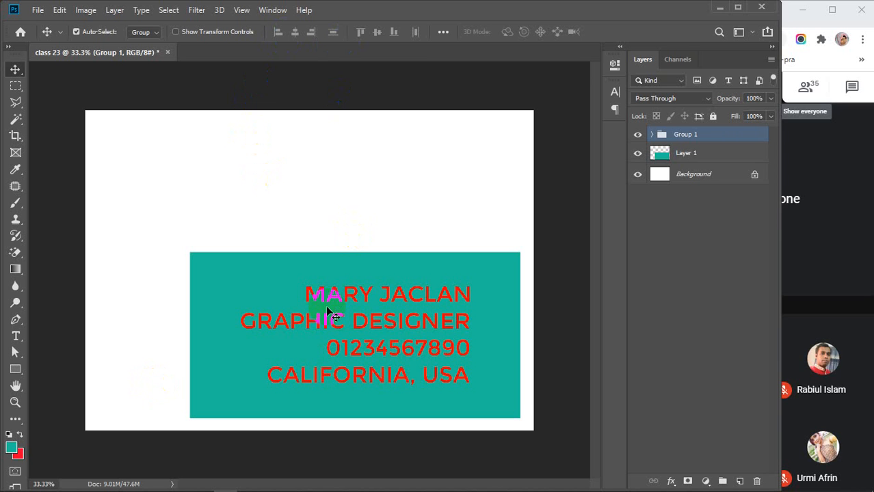
# Drag a Move-tool marquee across the canvas to select Group 1 and Layer 1.
pyautogui.moveTo(161, 219); pyautogui.dragTo(535, 426)
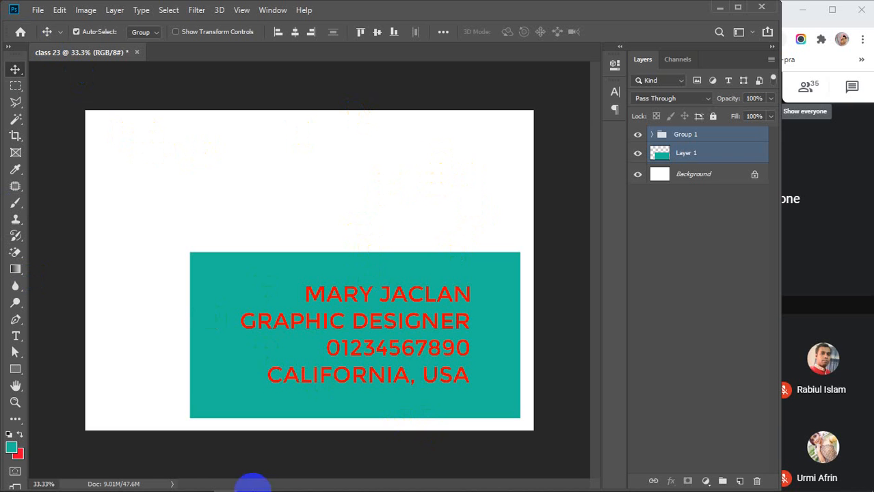
pyautogui.moveTo(214, 489)
pyautogui.moveTo(346, 483)
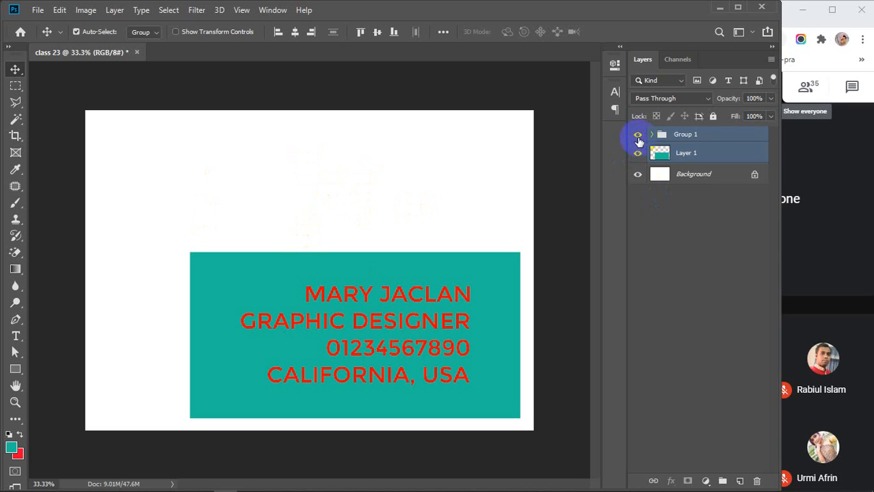
# Hide Group 1 and the teal Layer 1, widen the window, and show the shape tool choices.
pyautogui.click(638, 135)
pyautogui.click(638, 153)
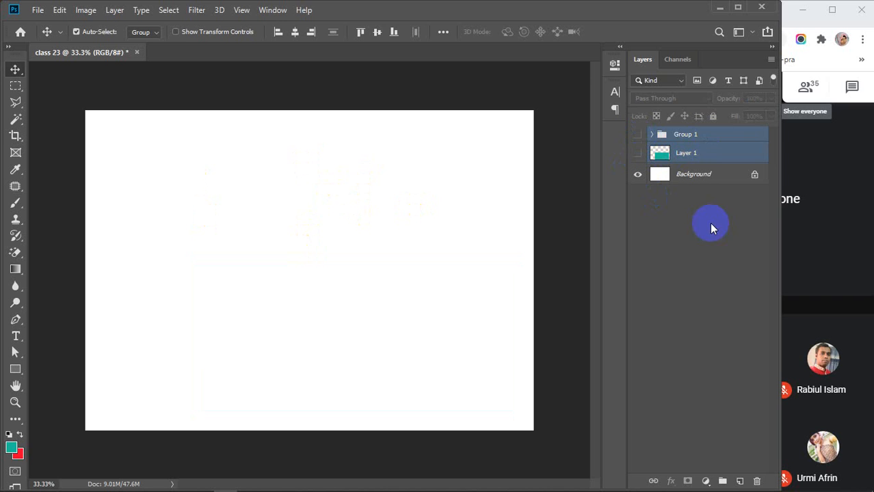
pyautogui.click(689, 282)
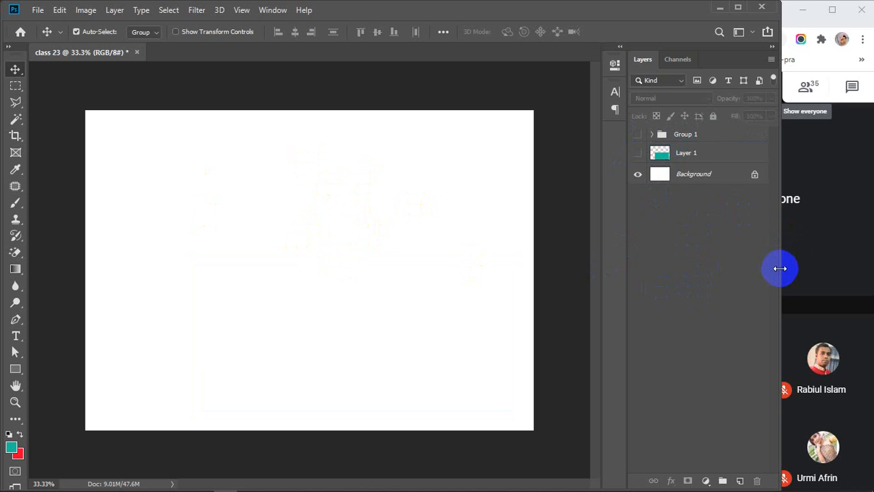
pyautogui.moveTo(781, 268); pyautogui.dragTo(793, 267)
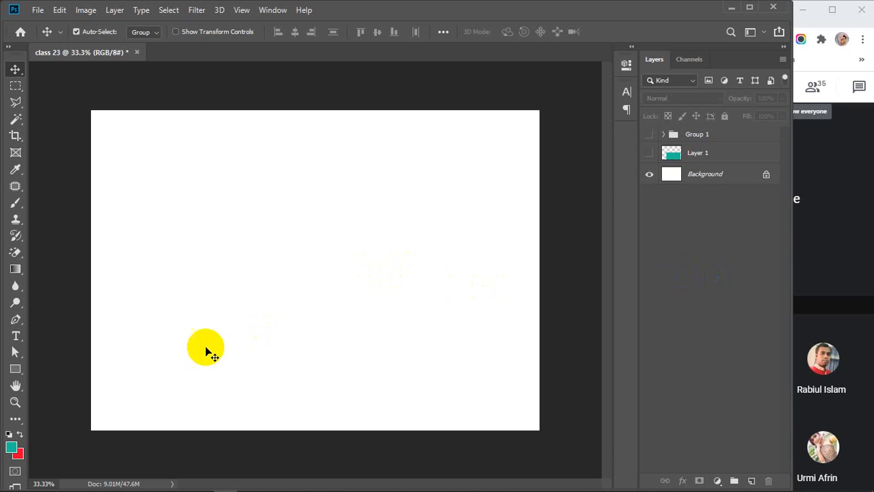
pyautogui.click(15, 370)
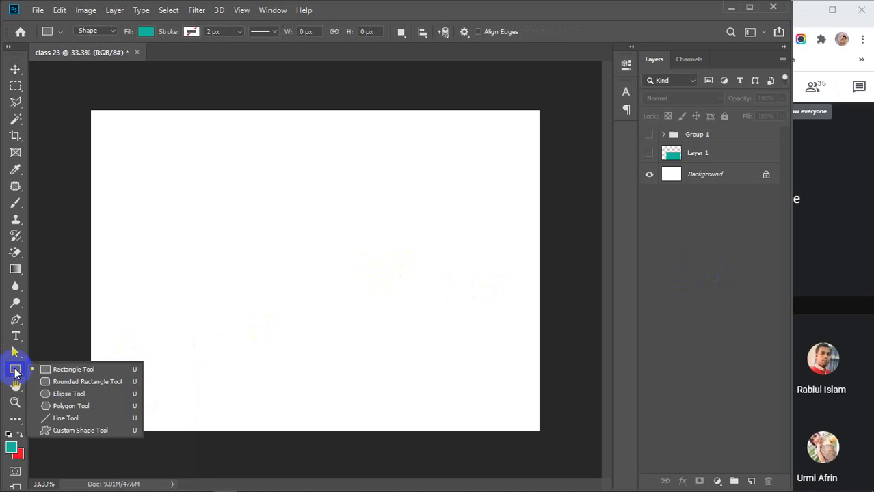
# Draw a 759 × 444 px Rectangle 1 shape and set its fill to teal #18c9a6.
pyautogui.click(75, 369)
pyautogui.moveTo(216, 200); pyautogui.dragTo(377, 293)
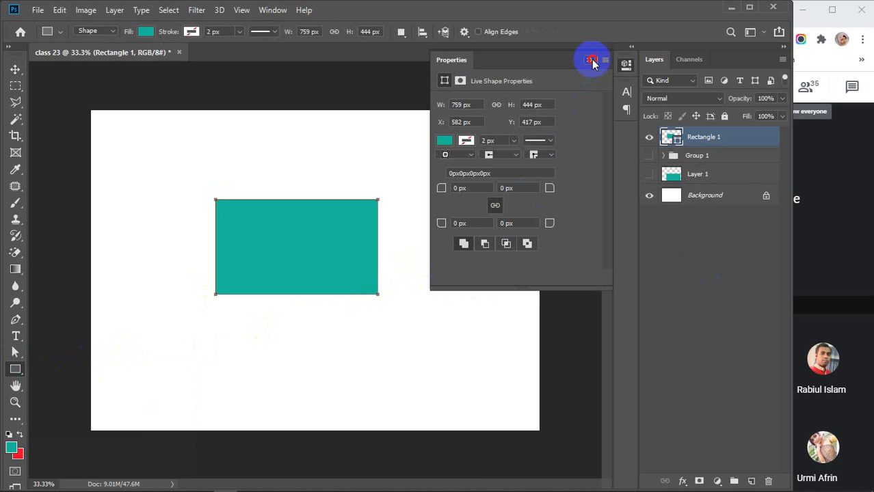
pyautogui.click(592, 61)
pyautogui.click(145, 31)
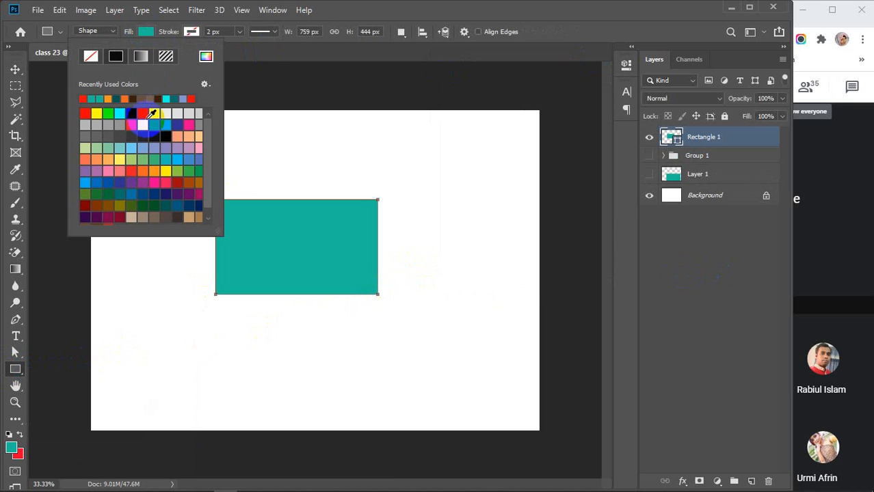
pyautogui.click(161, 169)
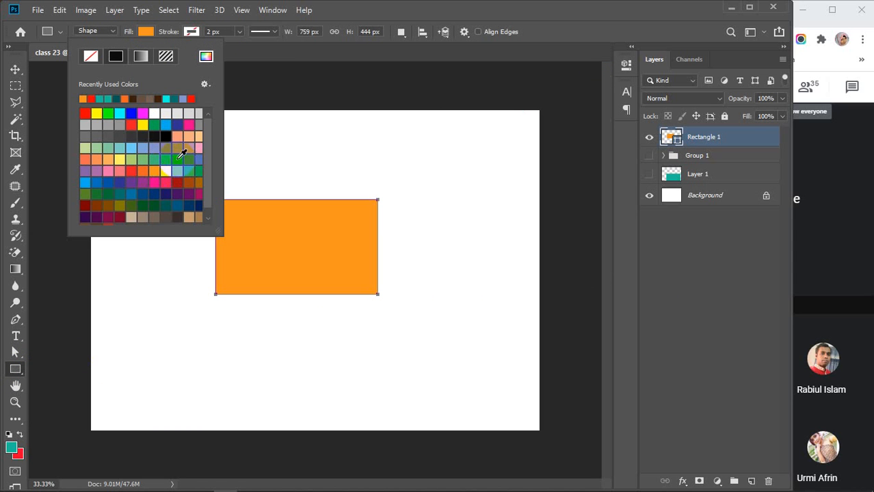
pyautogui.click(167, 99)
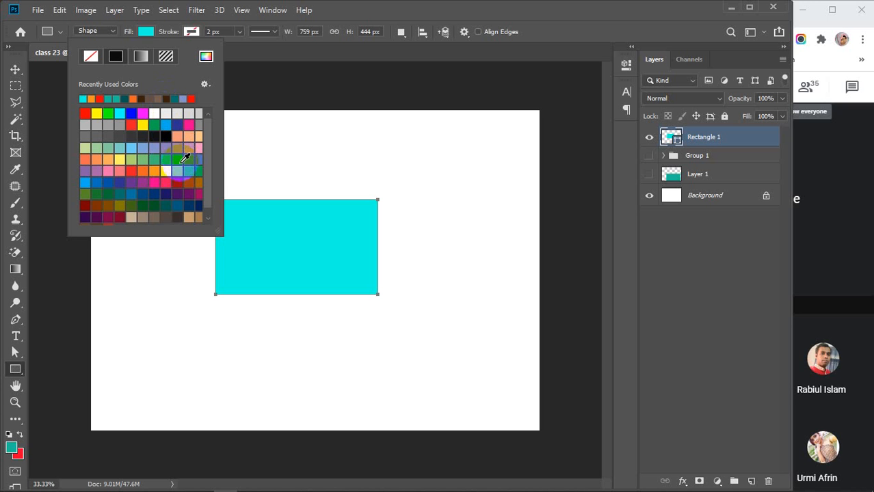
pyautogui.click(205, 56)
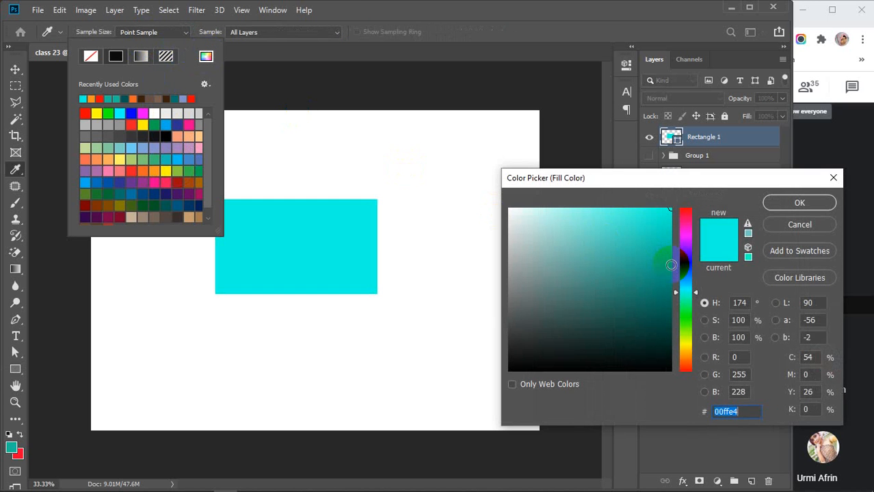
pyautogui.moveTo(671, 265); pyautogui.dragTo(647, 239)
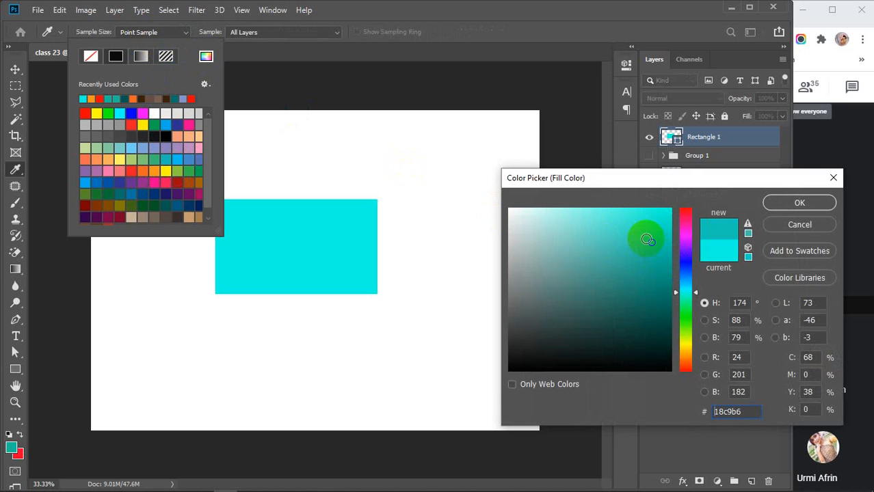
pyautogui.moveTo(684, 295); pyautogui.dragTo(684, 297)
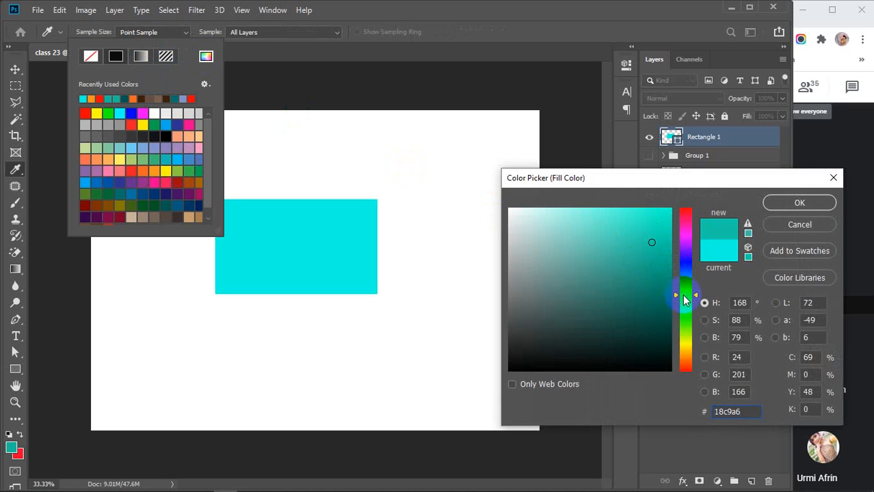
pyautogui.click(794, 201)
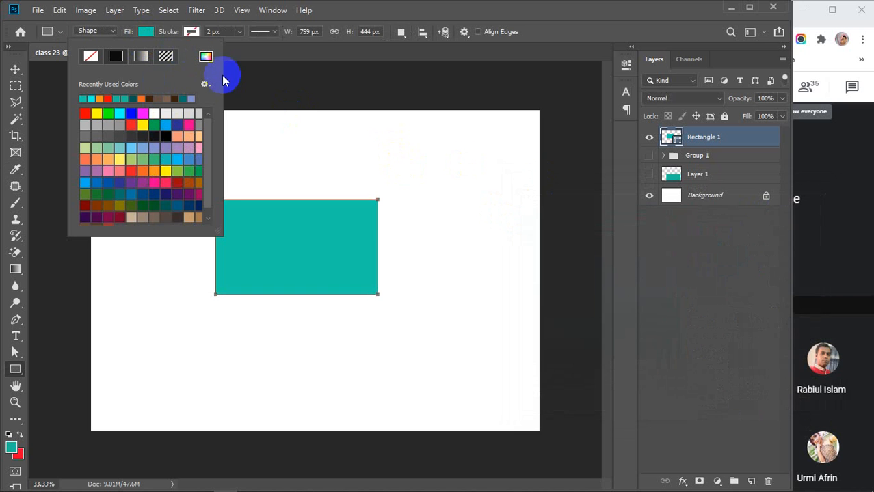
pyautogui.click(14, 70)
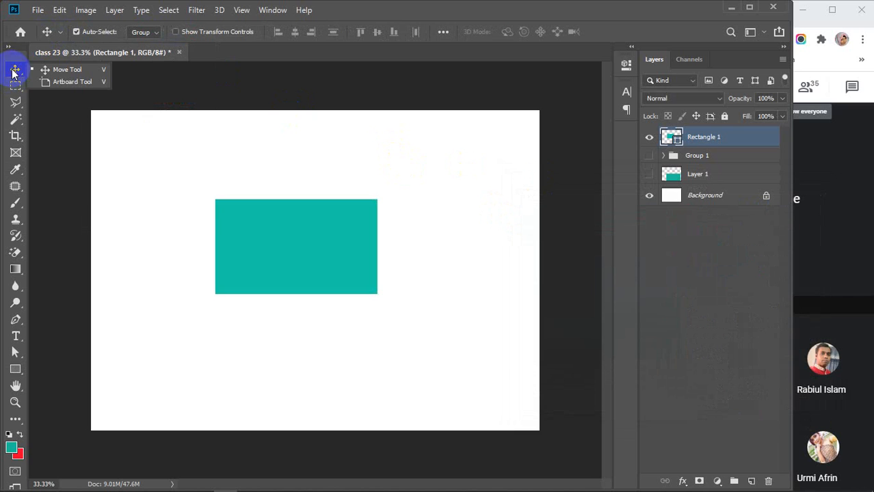
# Drag teal Rectangle 1 slightly right and down, fine-tuning its position with small nudges.
pyautogui.click(426, 239)
pyautogui.click(339, 248)
pyautogui.moveTo(338, 248); pyautogui.dragTo(305, 257)
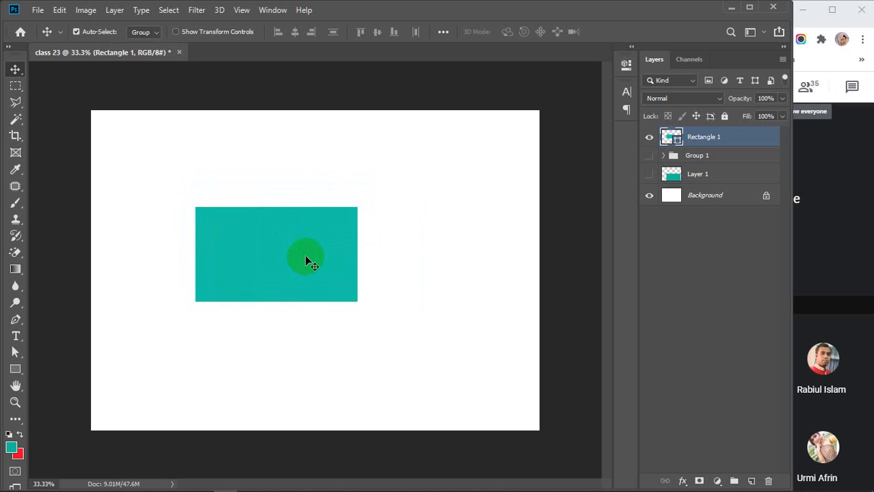
pyautogui.moveTo(306, 257); pyautogui.dragTo(315, 253)
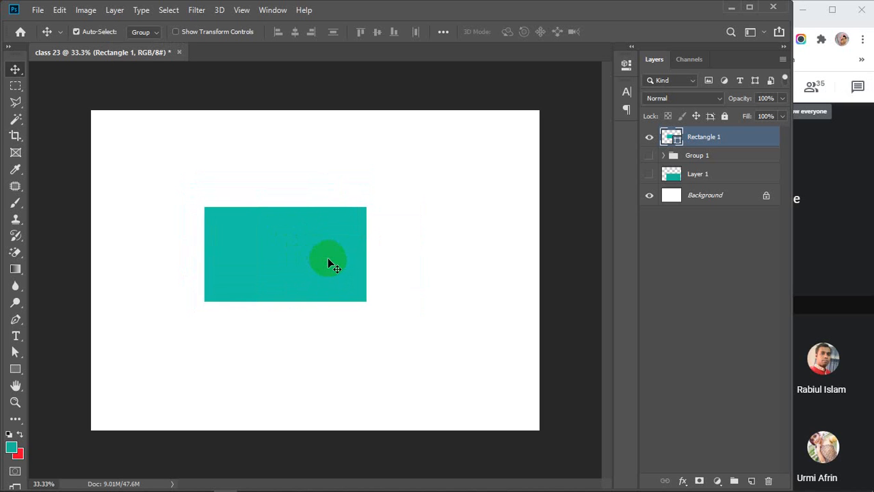
pyautogui.moveTo(326, 260); pyautogui.dragTo(318, 257)
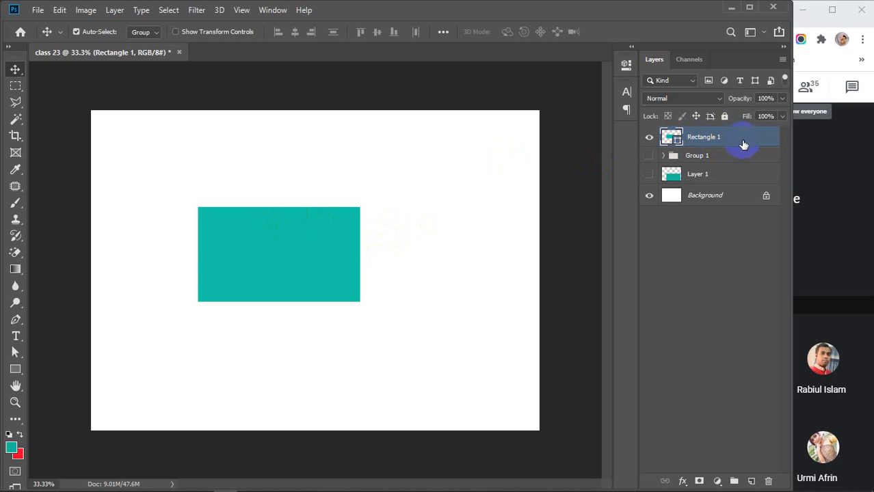
pyautogui.moveTo(302, 234)
pyautogui.mouseDown()
pyautogui.moveTo(408, 259)
pyautogui.moveTo(297, 271)
pyautogui.moveTo(307, 242)
pyautogui.moveTo(325, 240)
pyautogui.moveTo(306, 253)
pyautogui.moveTo(314, 236)
pyautogui.mouseUp()
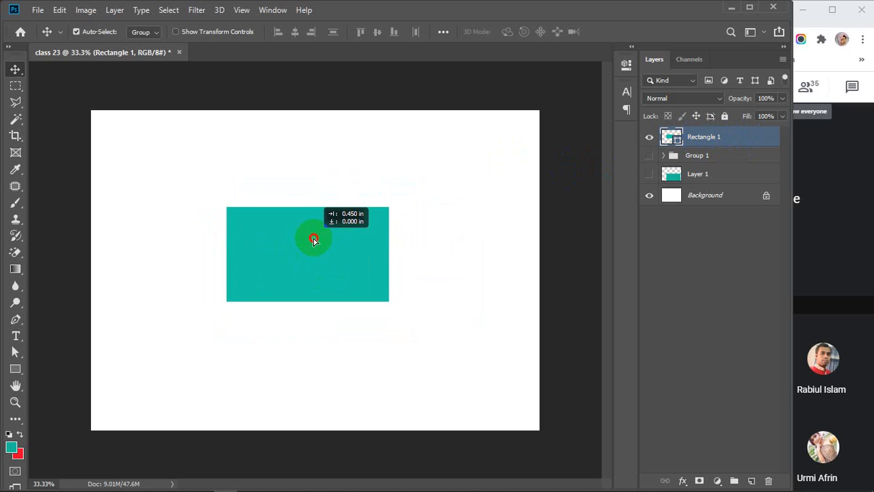
# Open Rectangle 1's Layer Style and Blending Options, then cancel them.
pyautogui.doubleClick(746, 140)
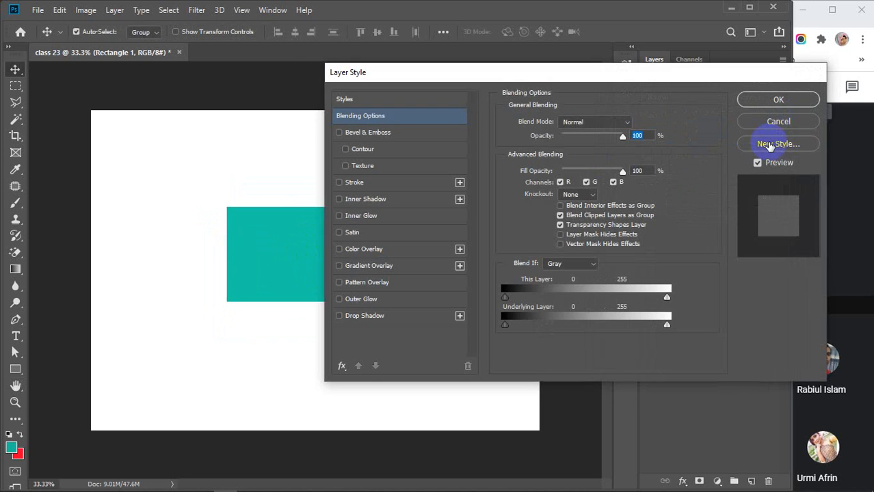
pyautogui.press('Escape')
pyautogui.rightClick(742, 139)
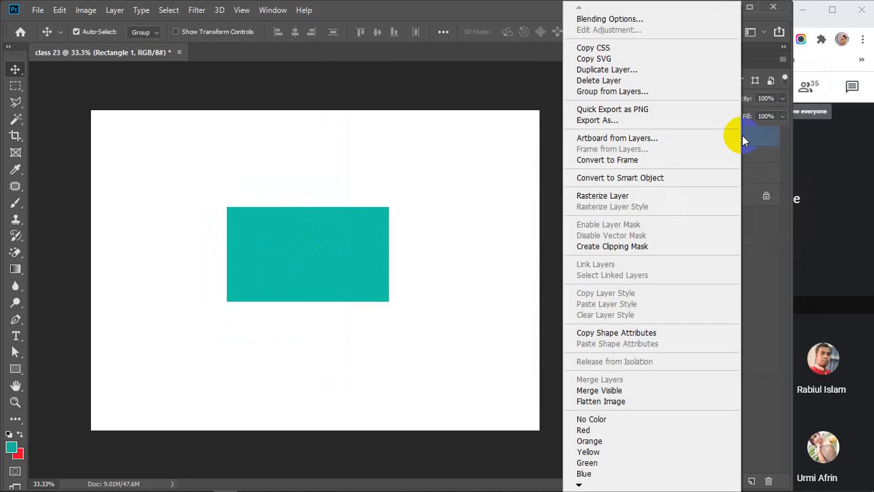
pyautogui.click(611, 20)
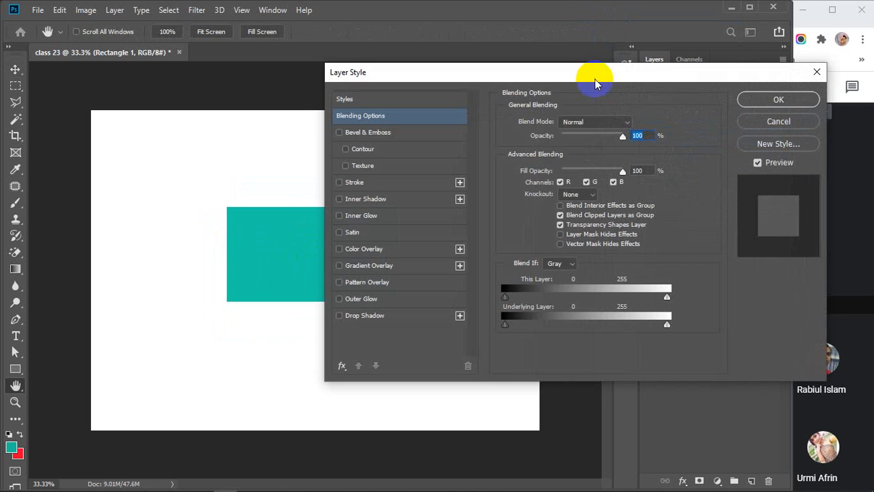
pyautogui.moveTo(589, 74); pyautogui.dragTo(635, 68)
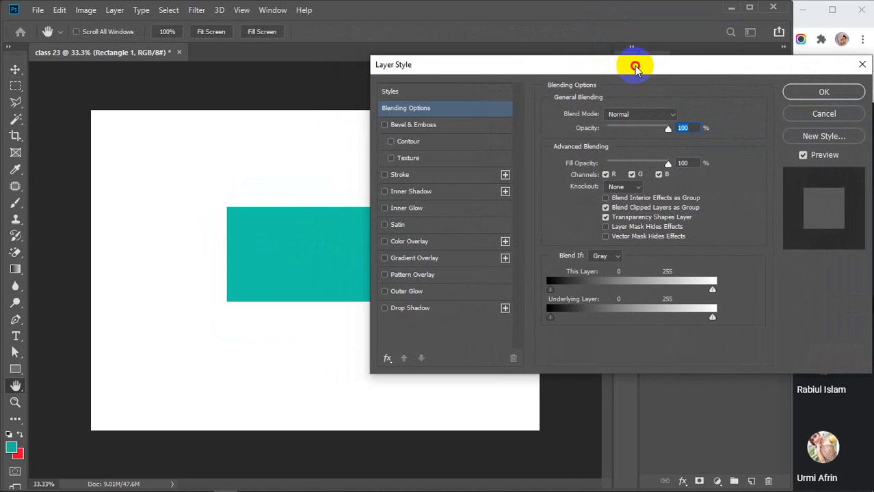
pyautogui.click(855, 115)
# Move the teal rectangle left and down, then reopen Rectangle 1's Layer Style dialog.
pyautogui.press('v')
pyautogui.moveTo(351, 238); pyautogui.dragTo(245, 257)
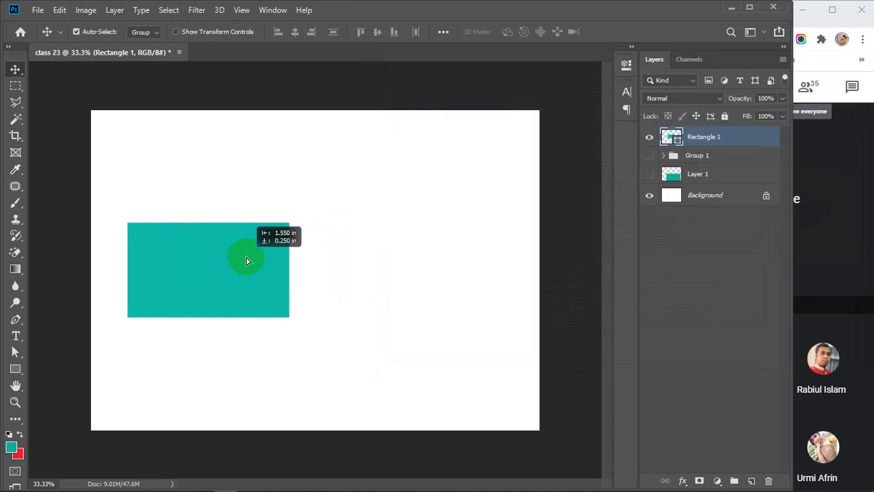
pyautogui.doubleClick(754, 143)
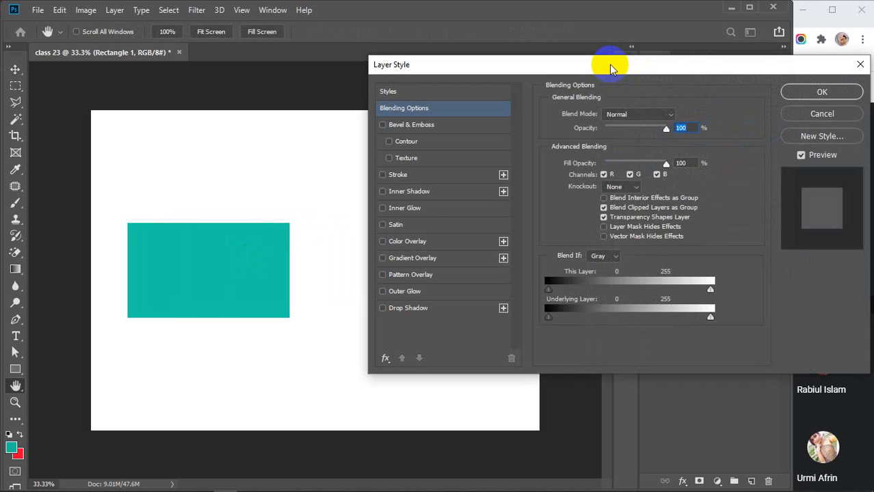
pyautogui.moveTo(612, 68); pyautogui.dragTo(611, 12)
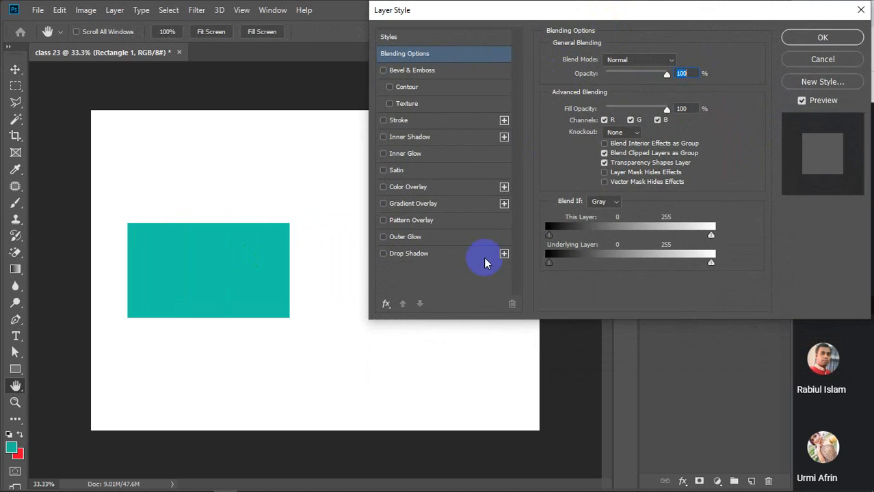
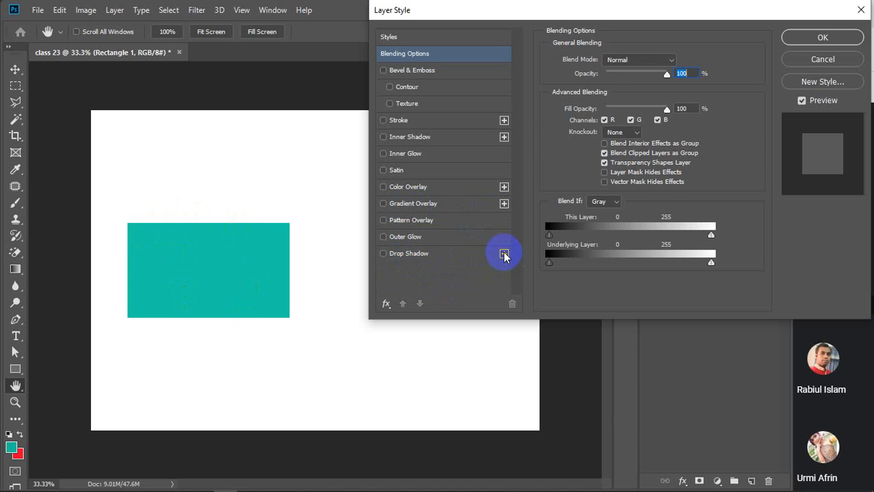
# Add two extra Drop Shadow copies, delete them again, and leave the single Drop Shadow unchecked.
pyautogui.click(504, 254)
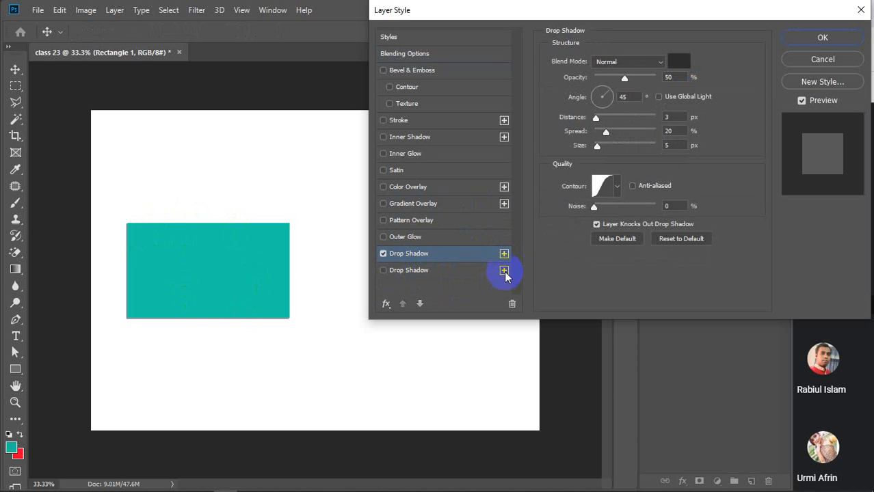
pyautogui.click(504, 271)
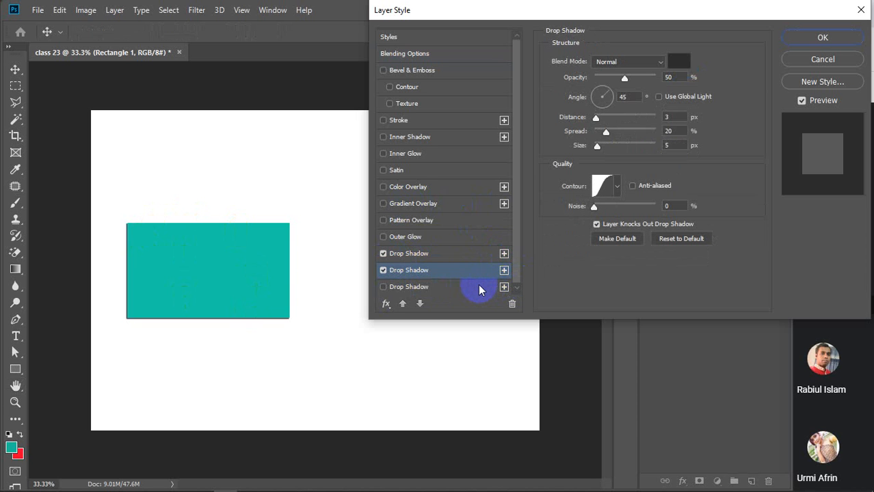
pyautogui.click(479, 286)
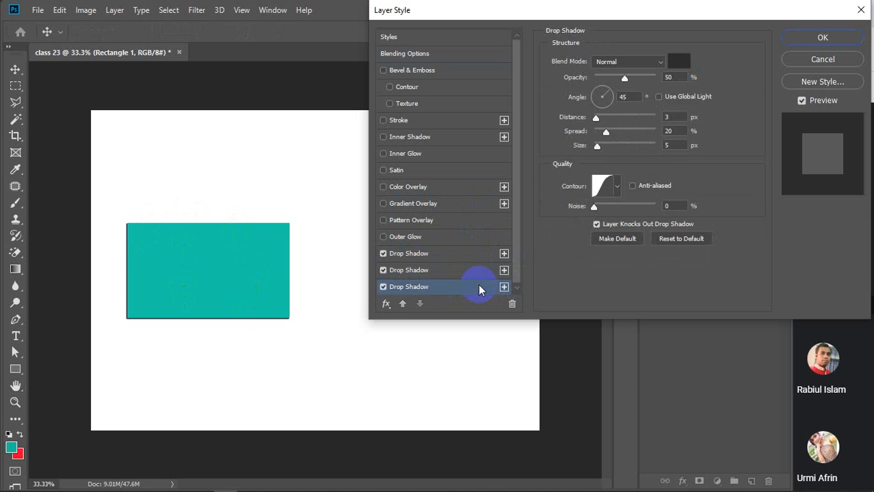
pyautogui.click(512, 305)
pyautogui.click(513, 305)
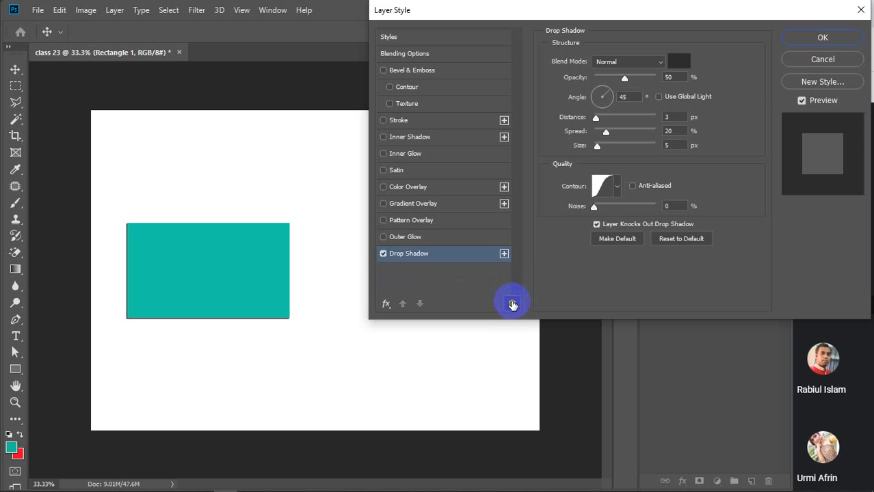
pyautogui.click(383, 254)
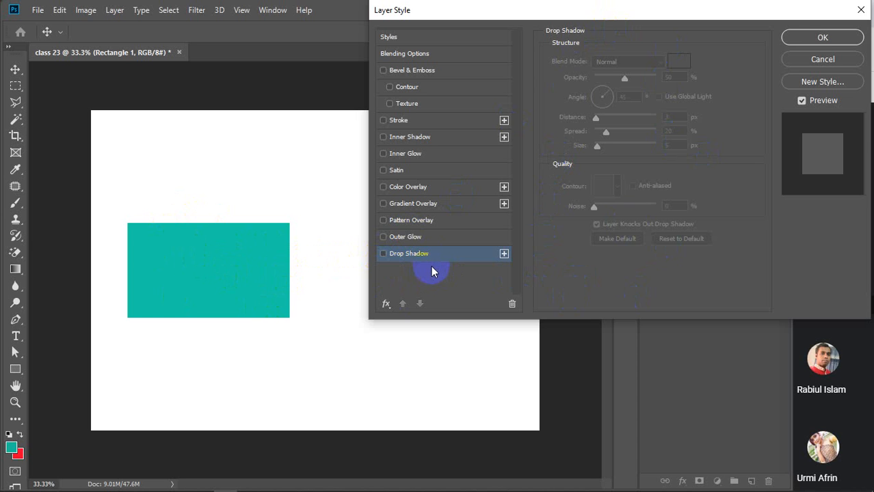
# Toggle Drop Shadow until it stays checked, keeping its blend mode at Normal.
pyautogui.click(383, 254)
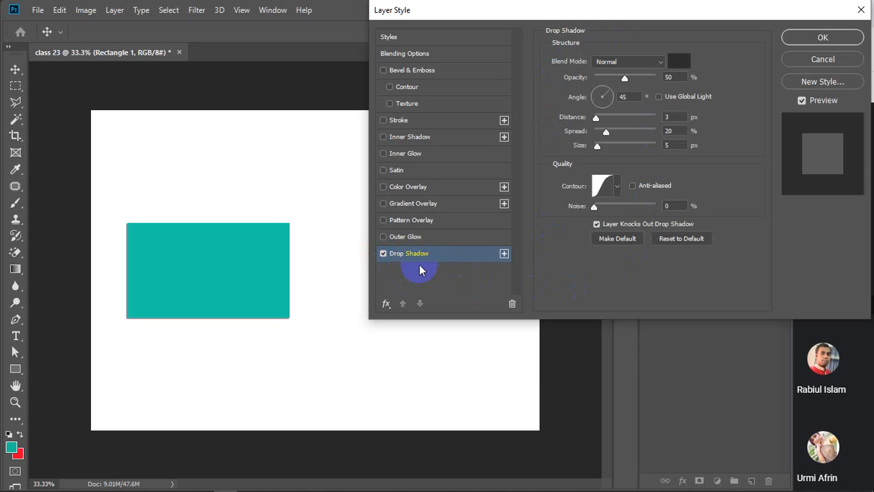
pyautogui.click(383, 254)
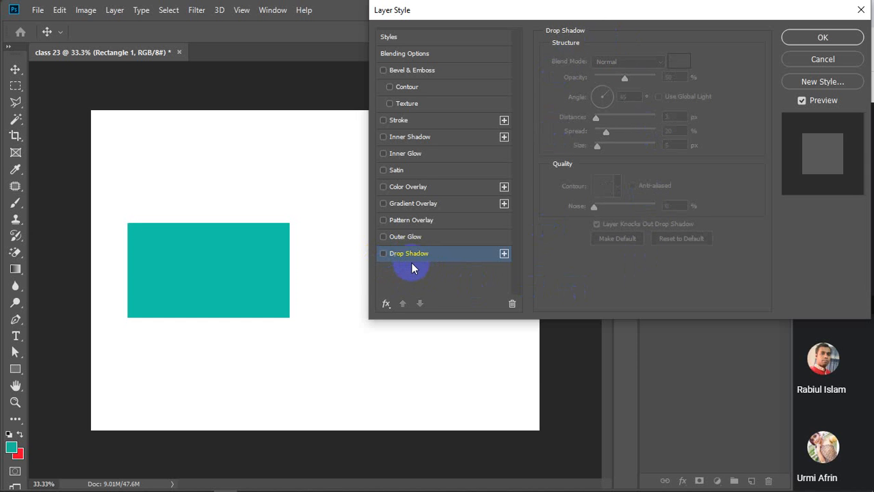
pyautogui.click(405, 255)
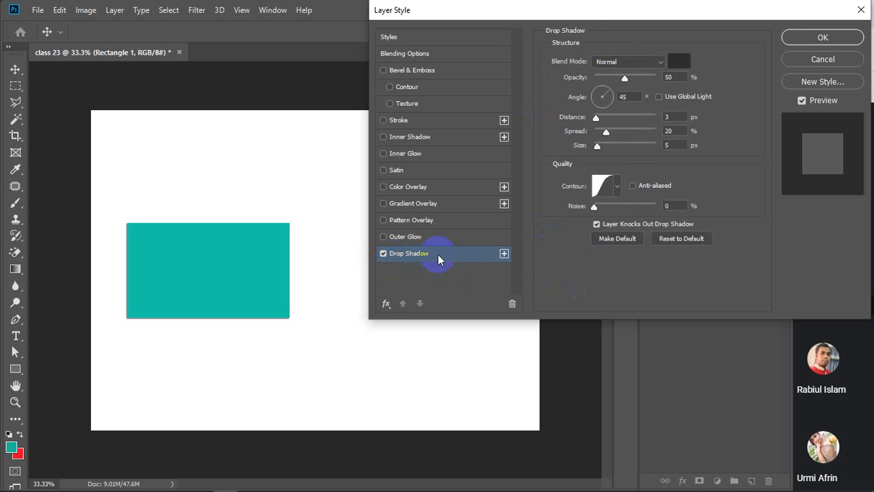
pyautogui.click(383, 253)
pyautogui.click(383, 253)
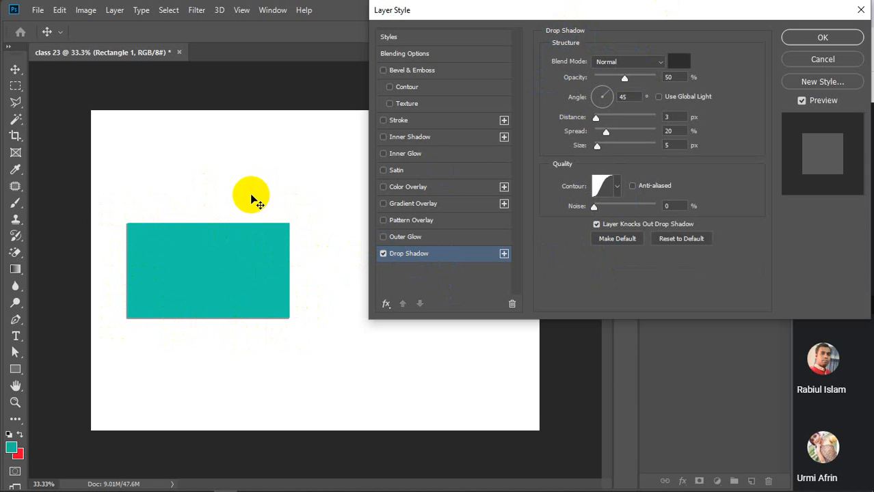
pyautogui.click(628, 100)
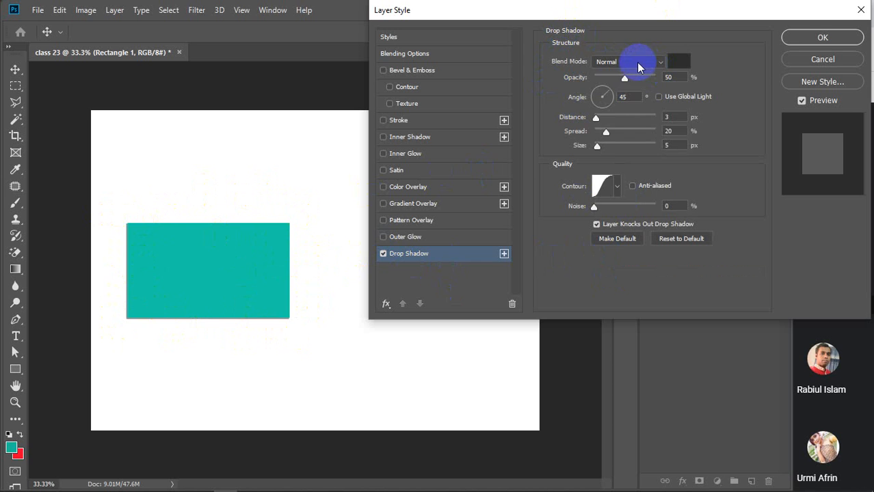
pyautogui.click(659, 63)
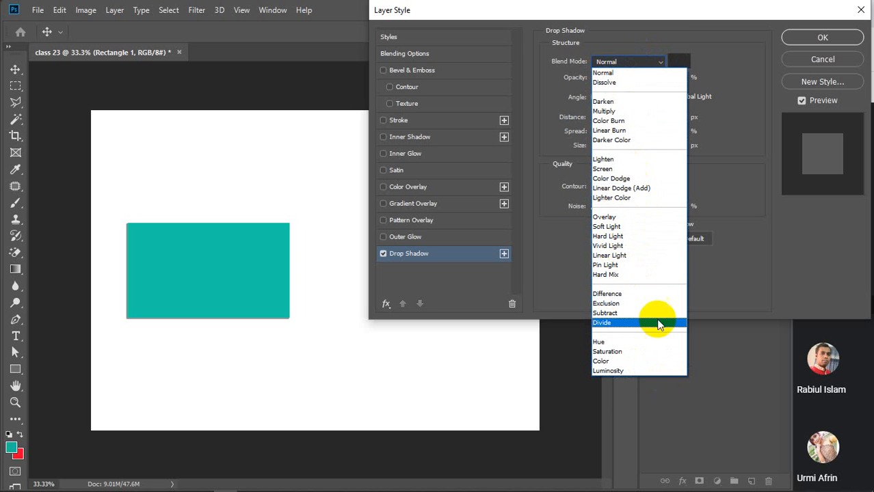
pyautogui.click(623, 73)
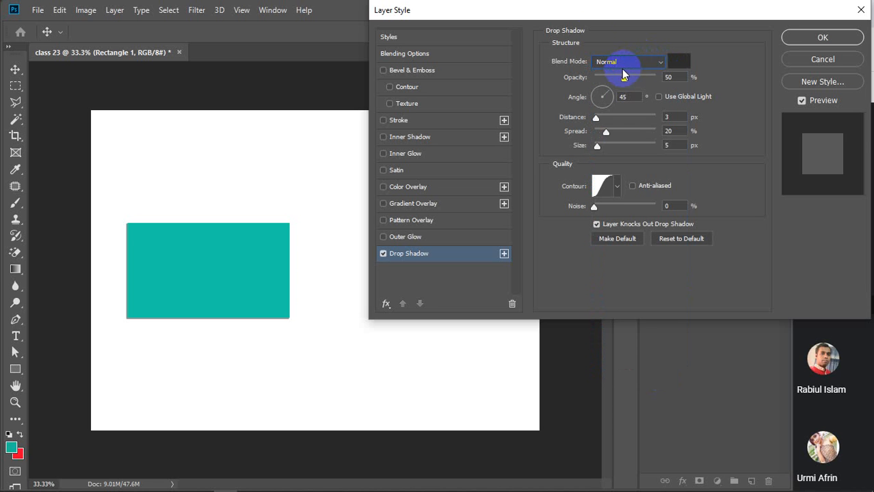
# Try reds and green for the shadow colour, settle on black 000000, then raise opacity to 100%.
pyautogui.click(680, 63)
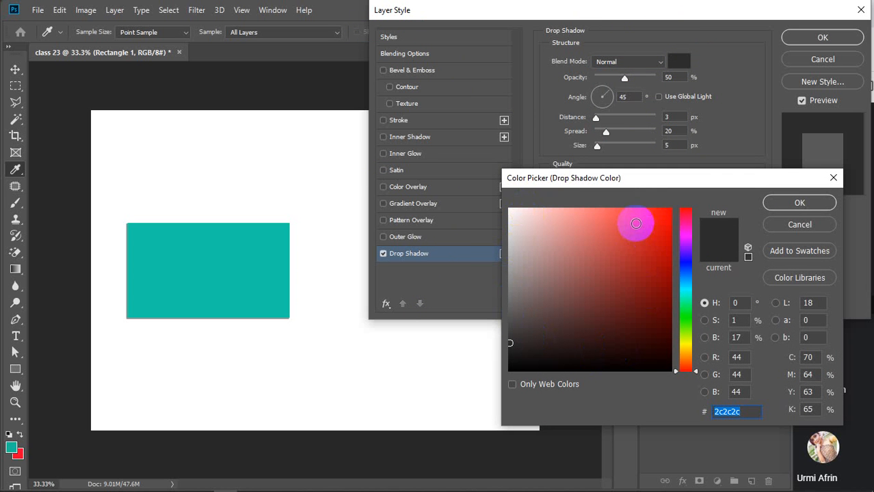
pyautogui.click(509, 369)
pyautogui.click(670, 209)
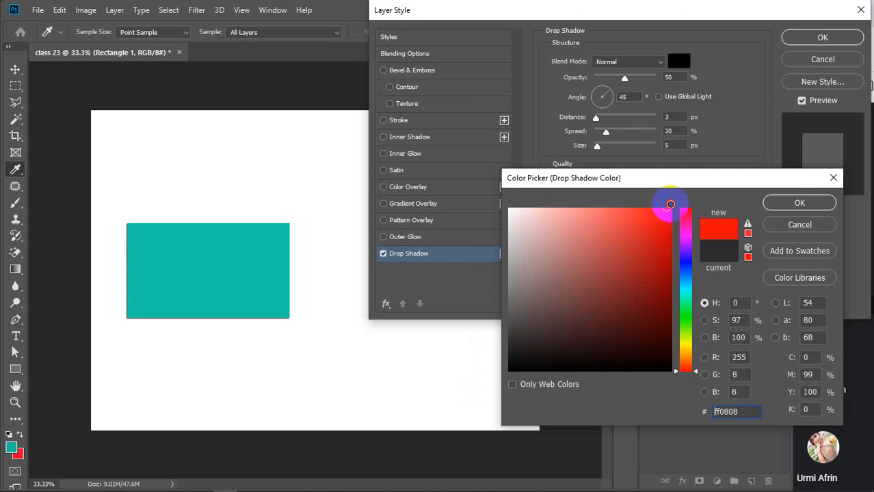
pyautogui.moveTo(653, 224)
pyautogui.mouseDown()
pyautogui.moveTo(648, 302)
pyautogui.moveTo(677, 405)
pyautogui.mouseUp()
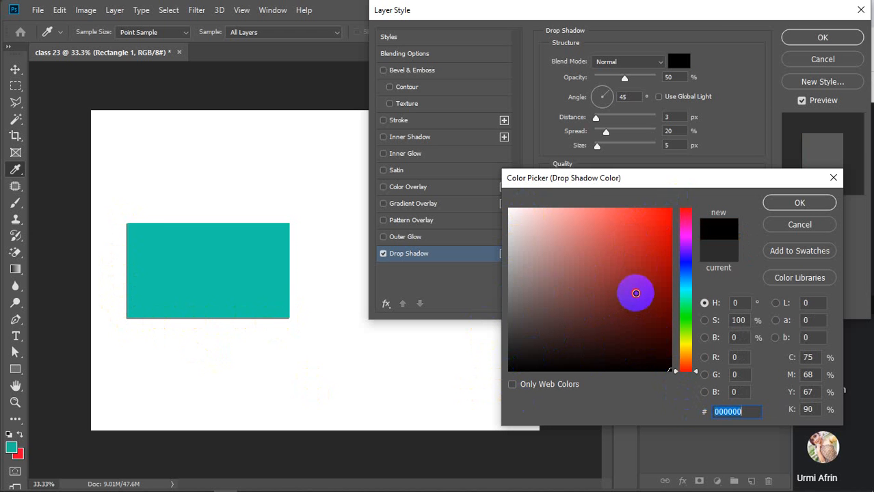
pyautogui.moveTo(636, 292); pyautogui.dragTo(681, 334)
pyautogui.moveTo(650, 289); pyautogui.dragTo(695, 211)
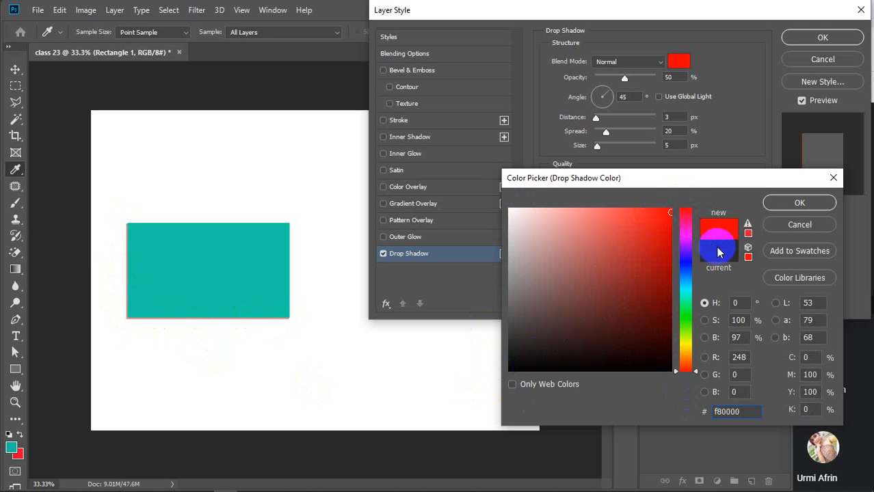
pyautogui.moveTo(691, 283); pyautogui.dragTo(686, 393)
pyautogui.moveTo(596, 321); pyautogui.dragTo(493, 377)
pyautogui.click(773, 205)
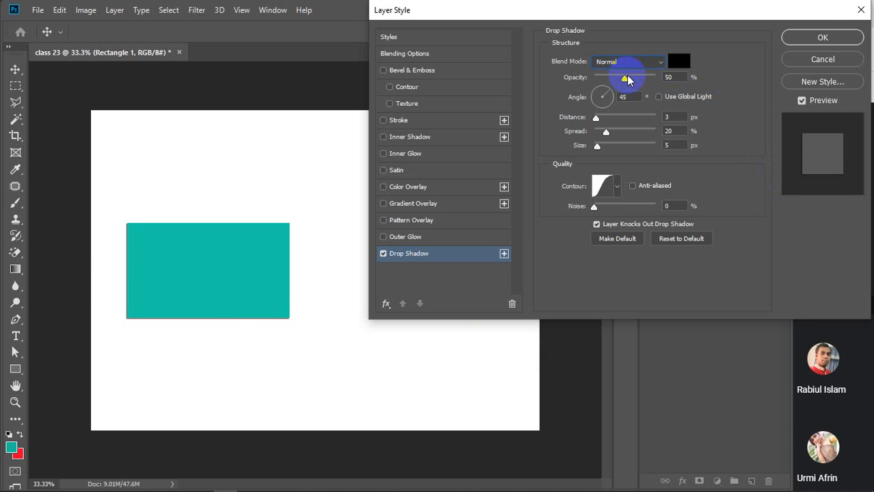
pyautogui.moveTo(623, 80); pyautogui.dragTo(664, 81)
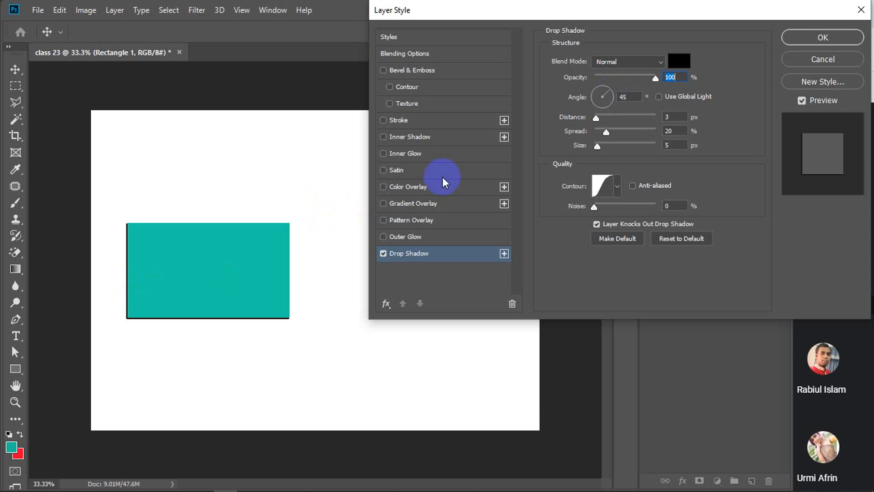
# Turn the drop shadow angle to 324° so the shadow edges the rectangle's top and left.
pyautogui.click(612, 89)
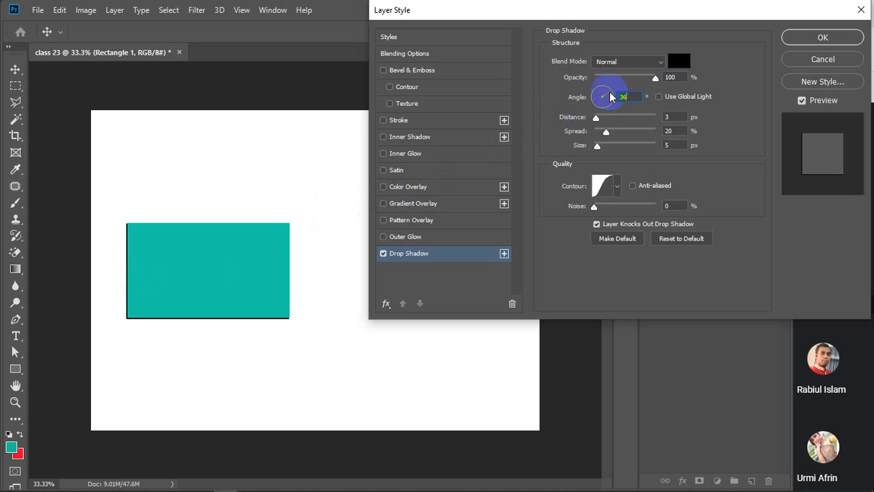
pyautogui.moveTo(611, 97)
pyautogui.mouseDown()
pyautogui.moveTo(599, 111)
pyautogui.moveTo(595, 98)
pyautogui.mouseUp()
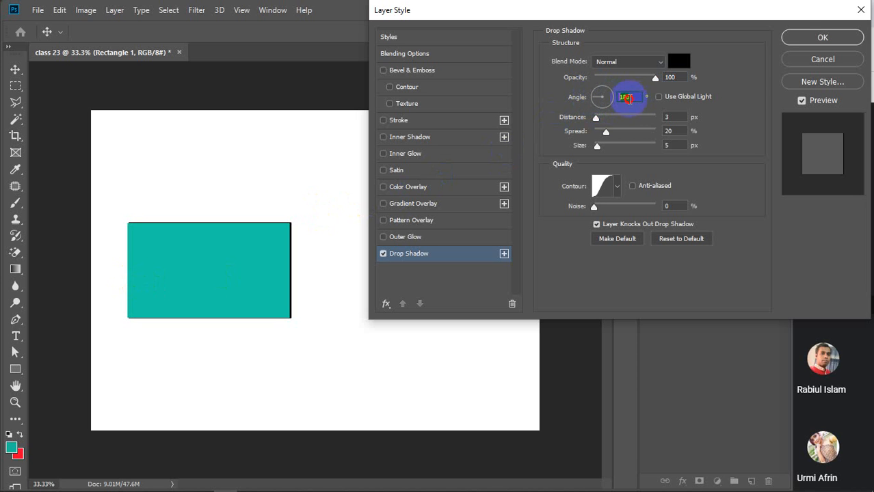
pyautogui.scroll(7, 636, 100)
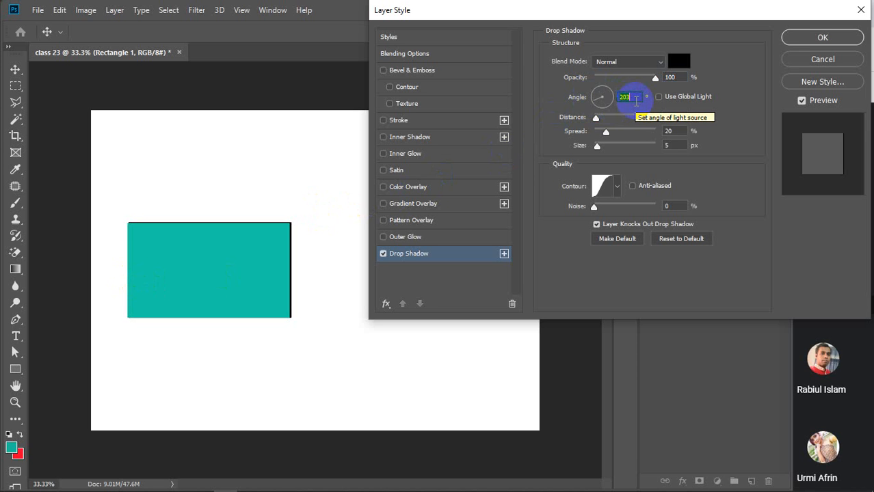
pyautogui.scroll(5, 636, 100)
pyautogui.scroll(8, 636, 100)
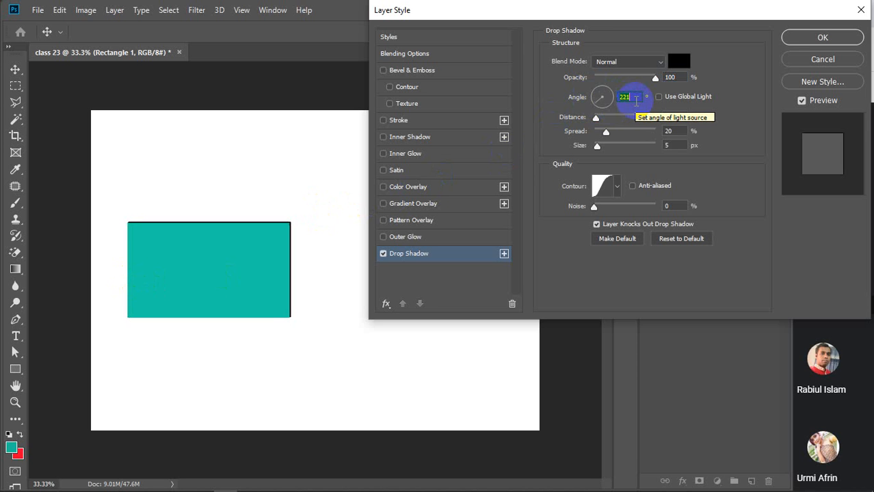
pyautogui.scroll(6, 636, 100)
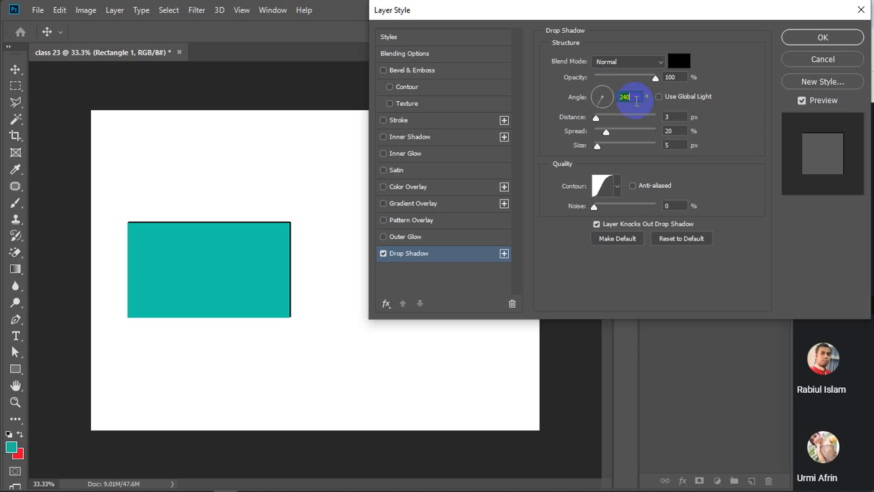
pyautogui.scroll(11, 636, 100)
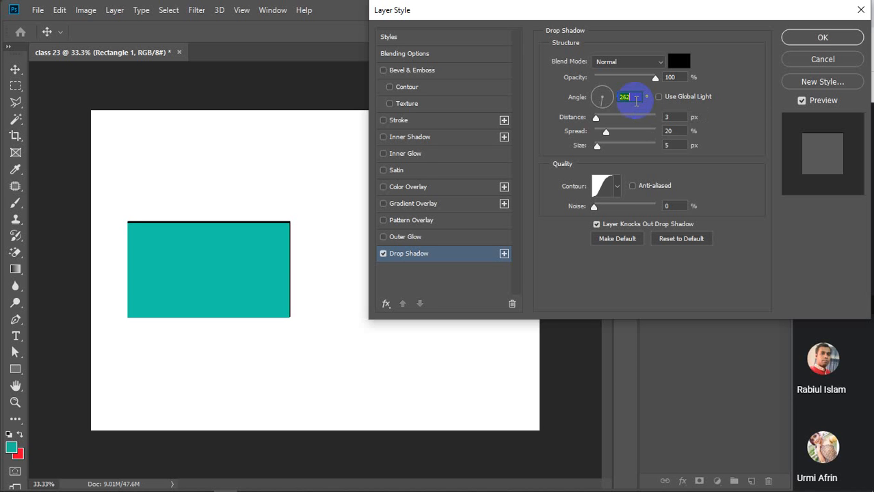
pyautogui.scroll(20, 636, 100)
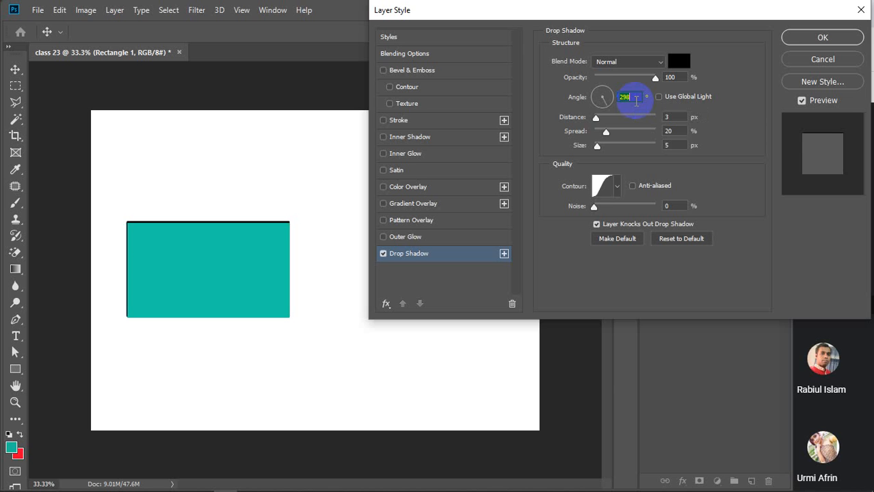
pyautogui.scroll(11, 636, 101)
pyautogui.scroll(15, 636, 101)
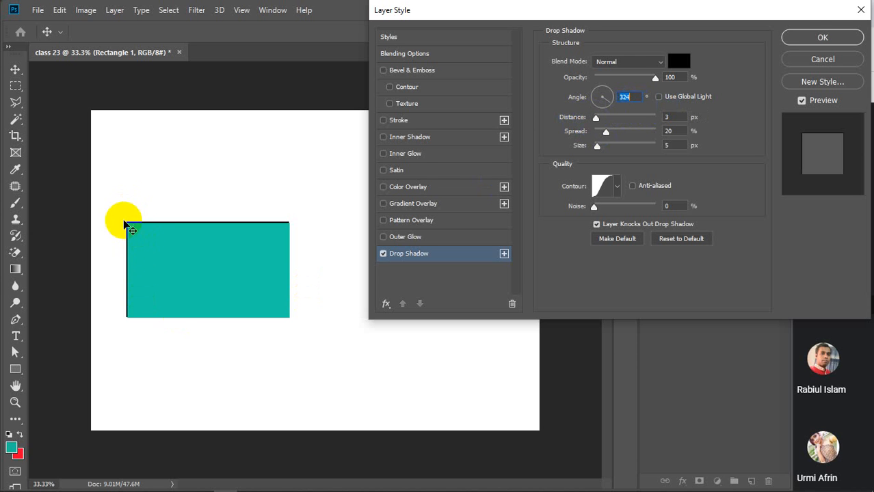
# Push the shadow distance out to 21 px, then bring it back and enter 20.
pyautogui.click(239, 295)
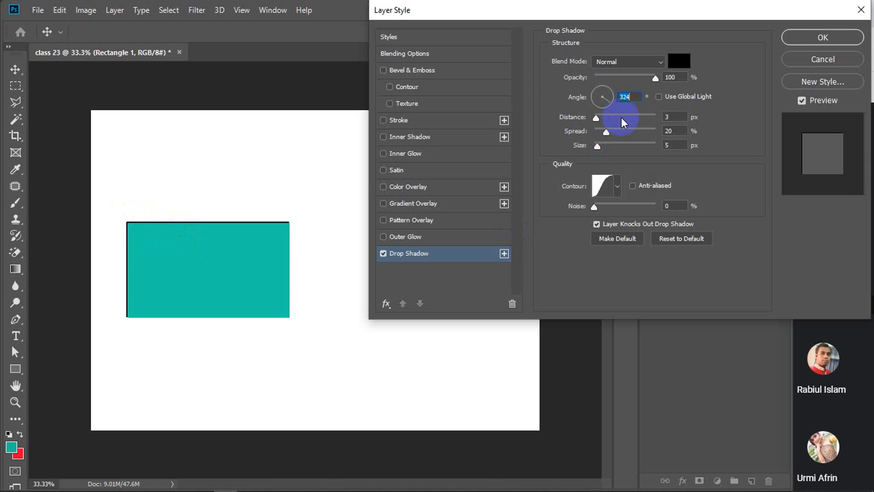
pyautogui.click(596, 120)
pyautogui.moveTo(597, 121); pyautogui.dragTo(661, 121)
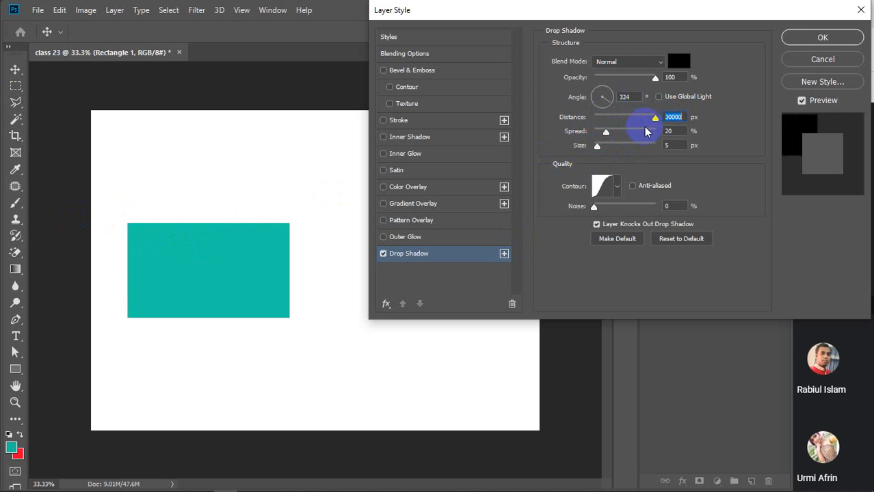
pyautogui.moveTo(654, 118); pyautogui.dragTo(606, 122)
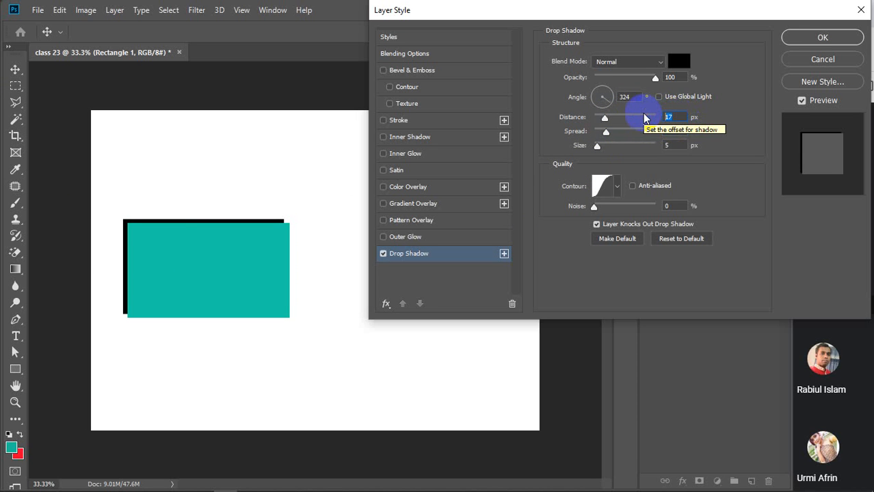
pyautogui.write('20')
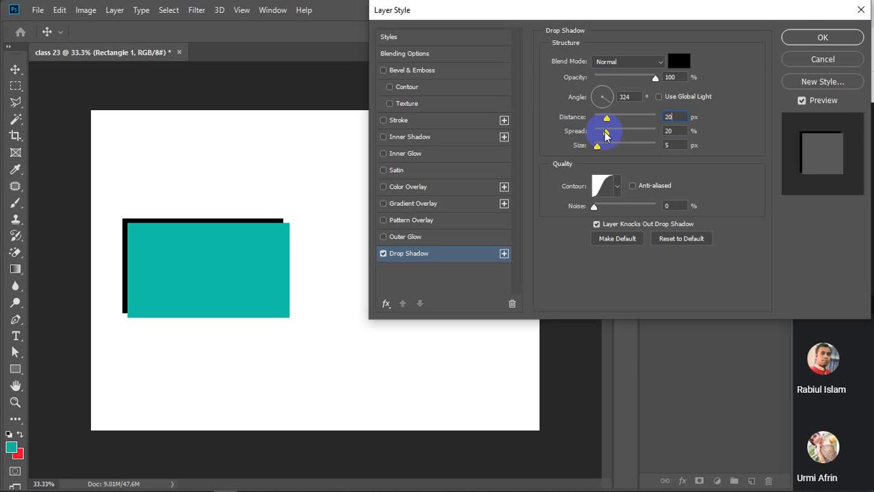
# Try a wide shadow spread, bring it back down, and apply the drop shadow.
pyautogui.moveTo(605, 136); pyautogui.dragTo(596, 142)
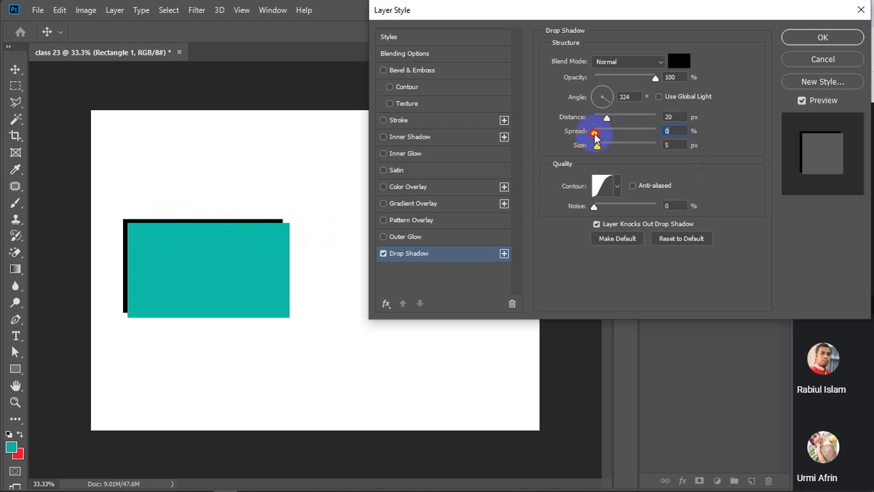
pyautogui.moveTo(594, 135); pyautogui.dragTo(658, 132)
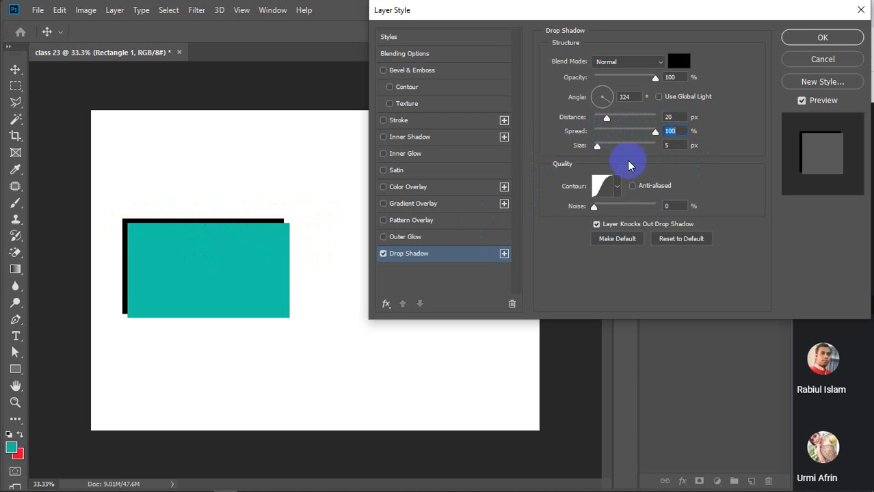
pyautogui.moveTo(655, 132); pyautogui.dragTo(610, 138)
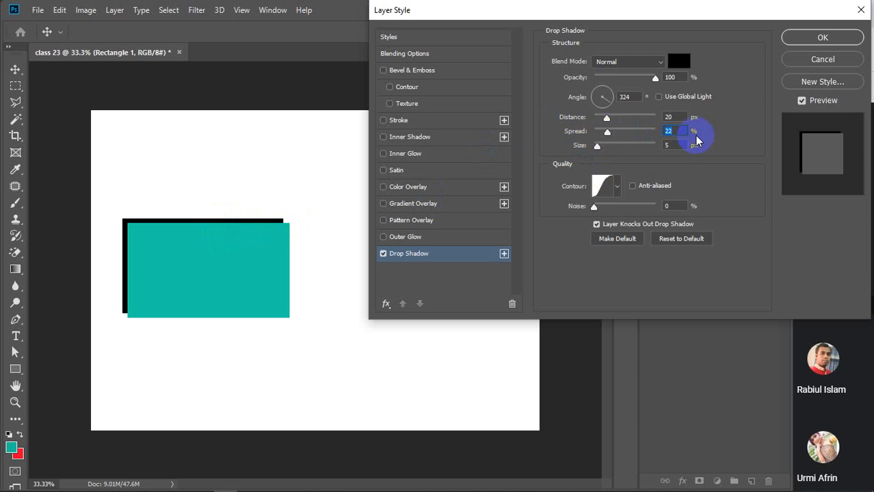
pyautogui.press('Return')
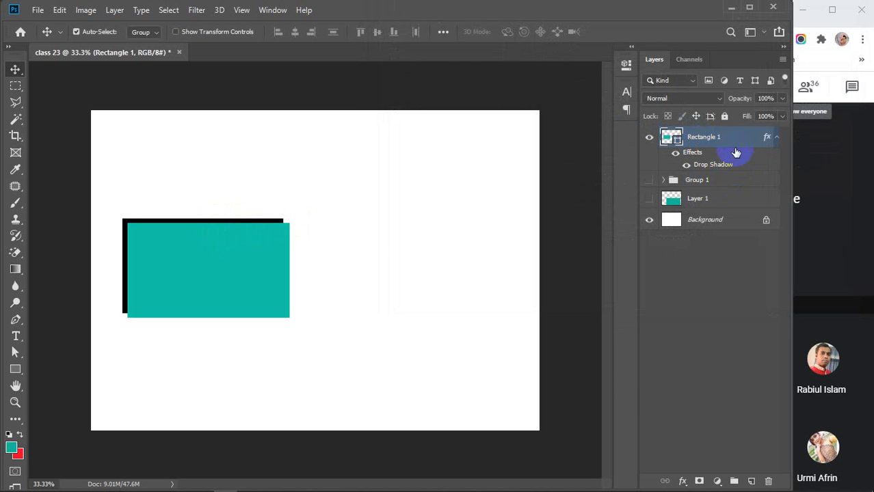
pyautogui.press('ctrl')
# Undo the applied shadow and reopen Rectangle 1's Layer Style with Drop Shadow checked.
pyautogui.hotkey('ctrl', 'z')
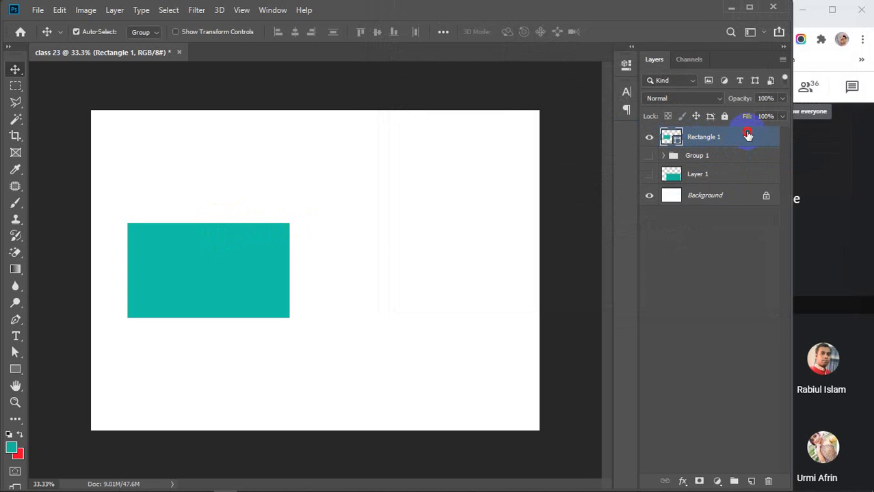
pyautogui.doubleClick(748, 135)
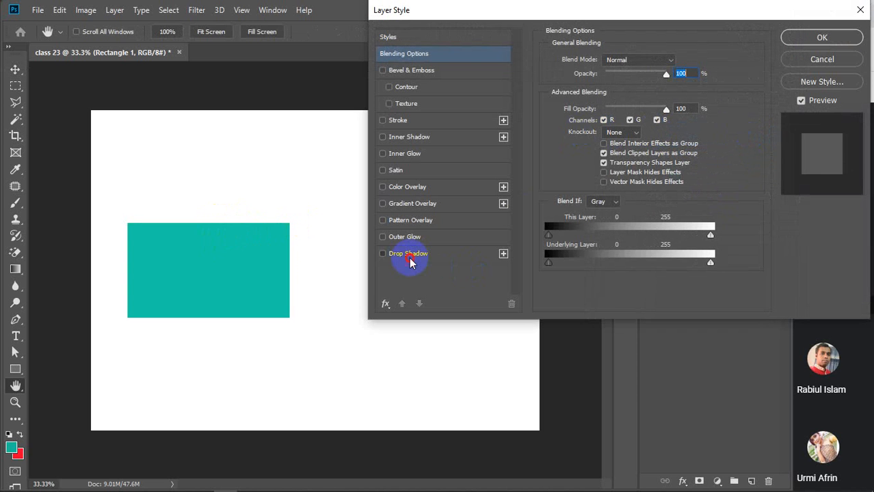
pyautogui.click(409, 258)
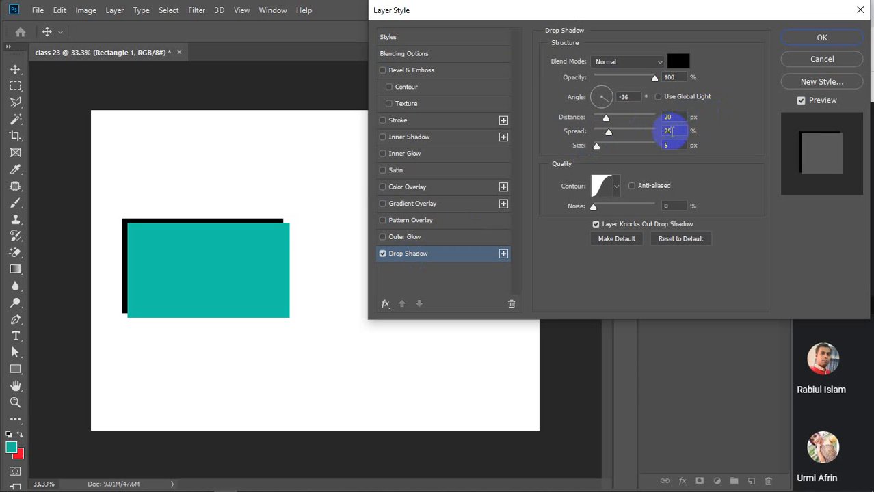
# Set the shadow spread to 5% and try sizes of 30 and 50 px.
pyautogui.click(676, 131)
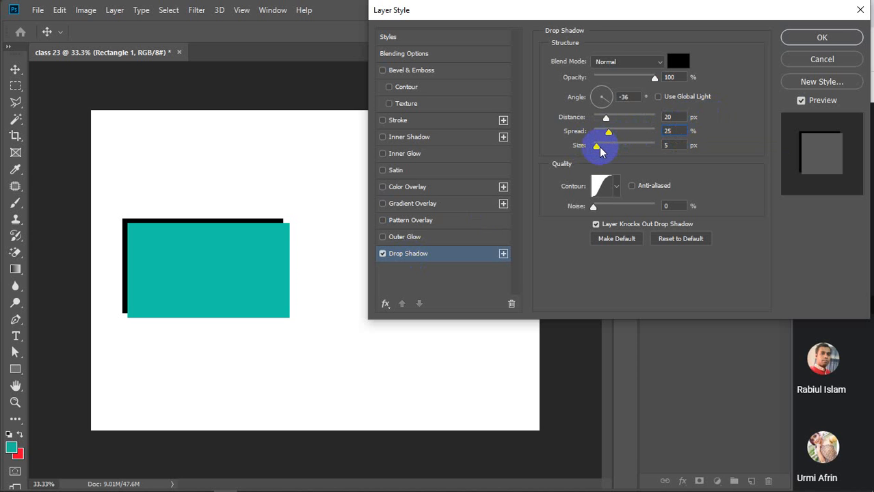
pyautogui.moveTo(600, 147)
pyautogui.mouseDown()
pyautogui.moveTo(663, 156)
pyautogui.moveTo(656, 148)
pyautogui.moveTo(602, 154)
pyautogui.mouseUp()
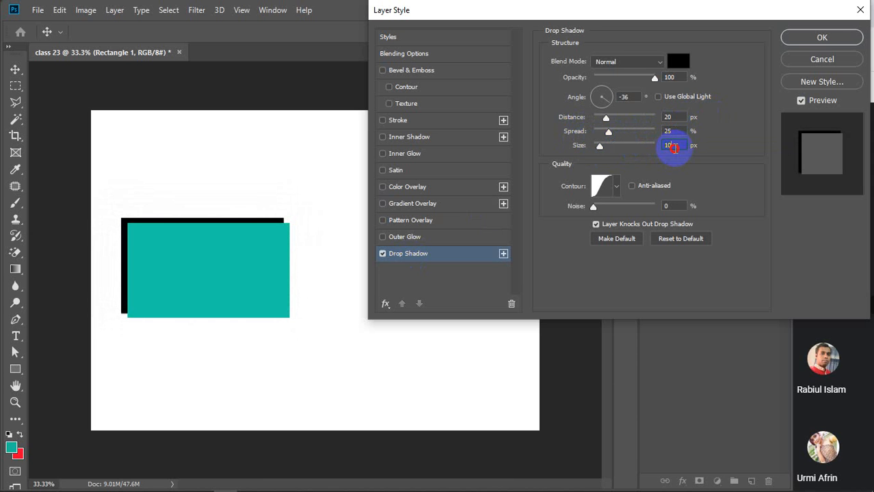
pyautogui.write('30')
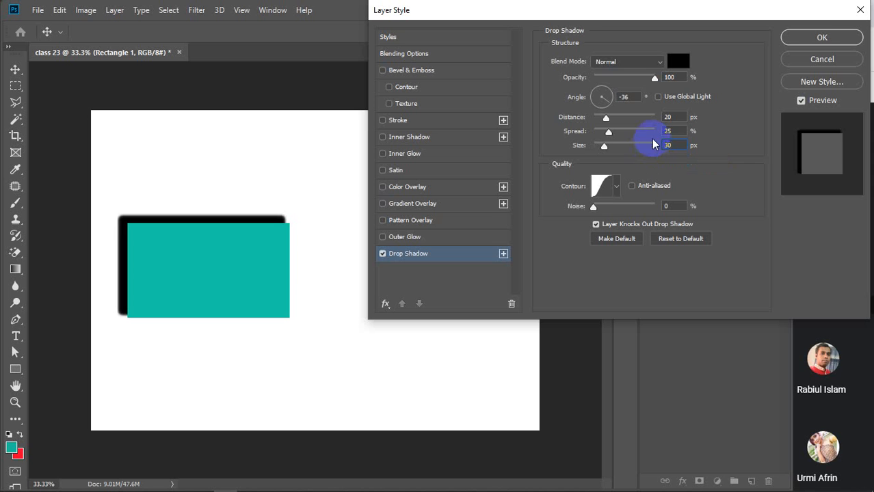
pyautogui.moveTo(607, 137); pyautogui.dragTo(595, 140)
pyautogui.moveTo(675, 131); pyautogui.dragTo(659, 136)
pyautogui.write('5')
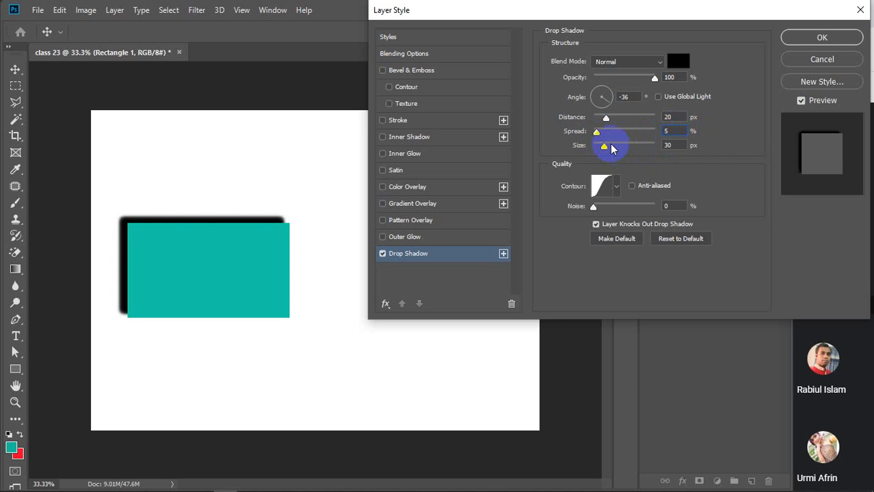
pyautogui.moveTo(606, 145); pyautogui.dragTo(619, 147)
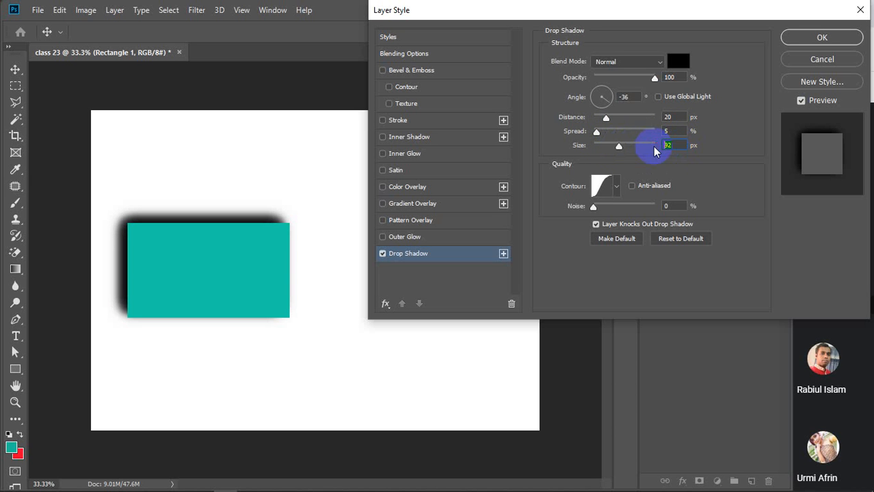
pyautogui.write('50')
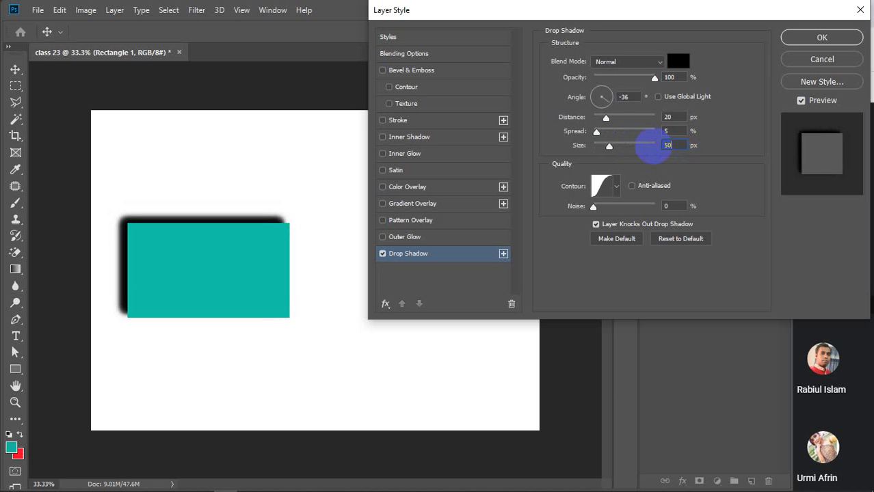
# Reduce the shadow distance to 10 px and step the size up further.
pyautogui.moveTo(606, 119); pyautogui.dragTo(603, 119)
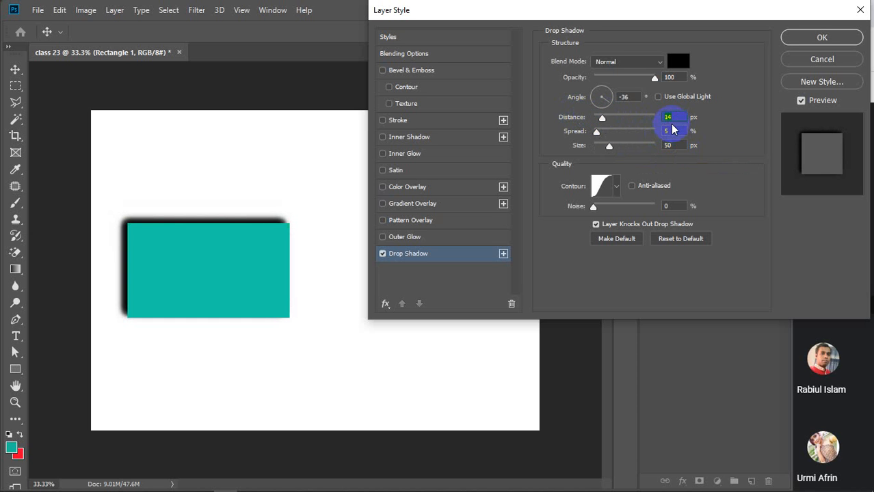
pyautogui.write('10')
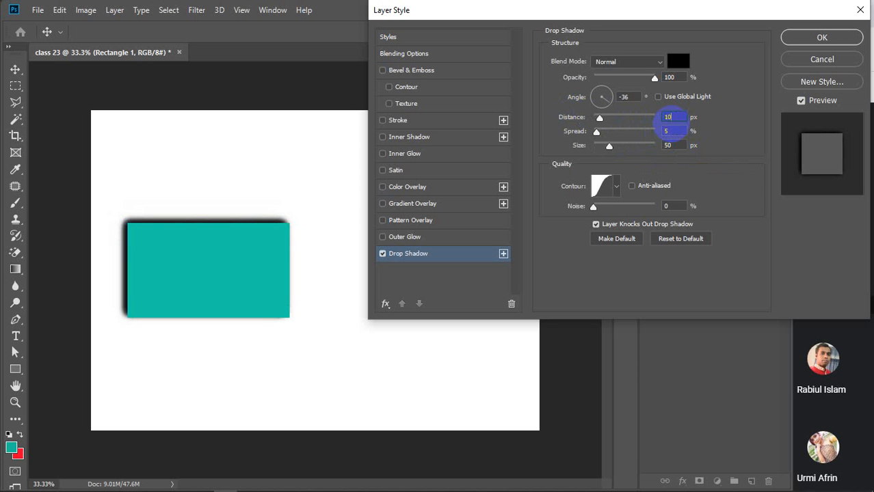
pyautogui.click(677, 146)
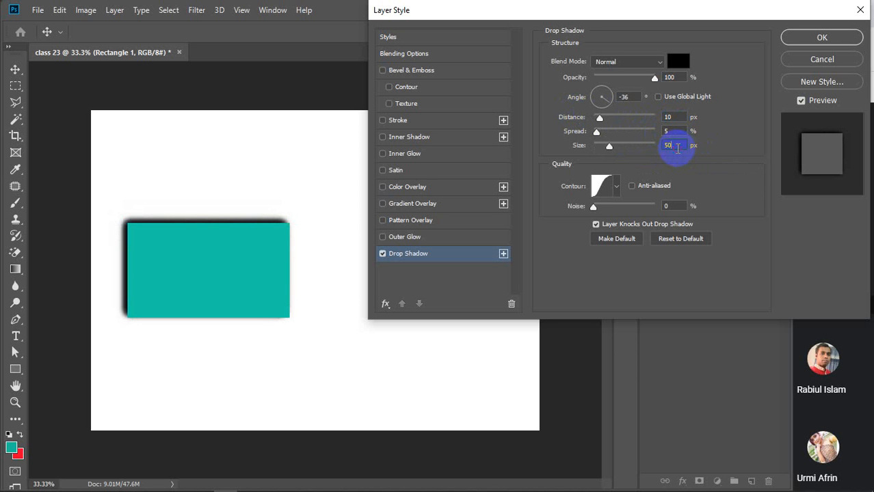
pyautogui.press('Up')
pyautogui.press('Up')
pyautogui.press('Up')
pyautogui.press('Up')
pyautogui.press('Up')
pyautogui.press('Up')
pyautogui.press('Up')
pyautogui.press('Up')
pyautogui.press('Up')
pyautogui.press('Up')
pyautogui.press('Up')
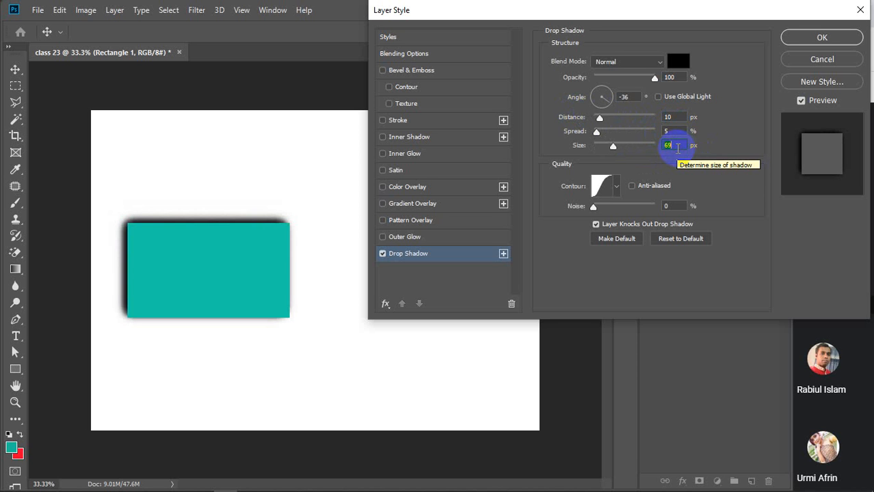
pyautogui.press('Up')
pyautogui.press('Up')
pyautogui.press('Up')
pyautogui.press('Up')
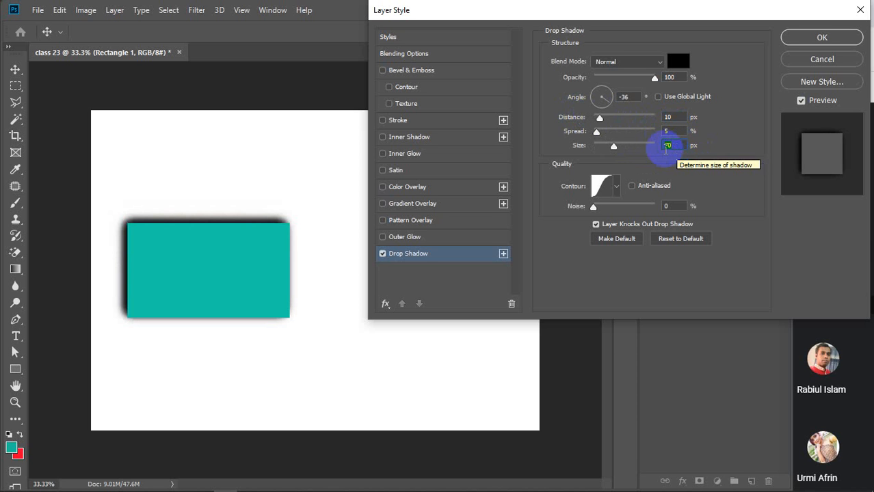
# Step the shadow distance down to 7 and back up to 20 px.
pyautogui.click(673, 118)
pyautogui.press('Down')
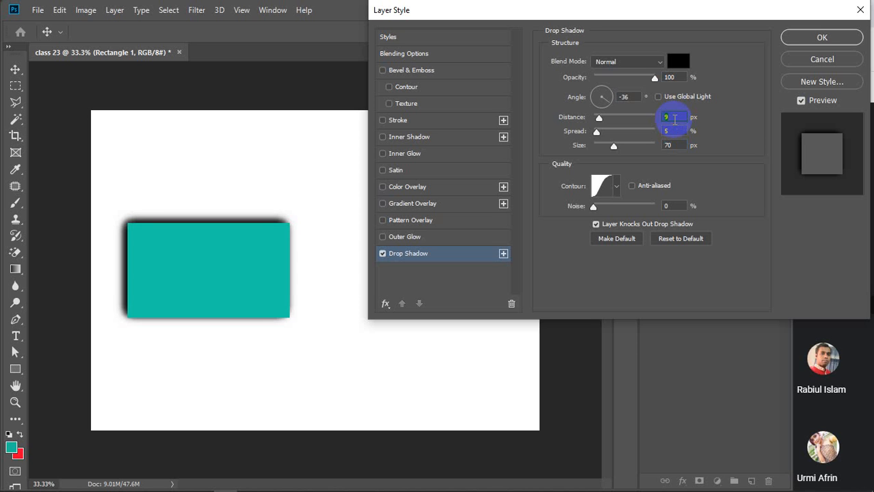
pyautogui.press('Down')
pyautogui.press('Down')
pyautogui.press('Up')
pyautogui.press('Up')
pyautogui.press('Up')
pyautogui.press('Up')
pyautogui.press('Up')
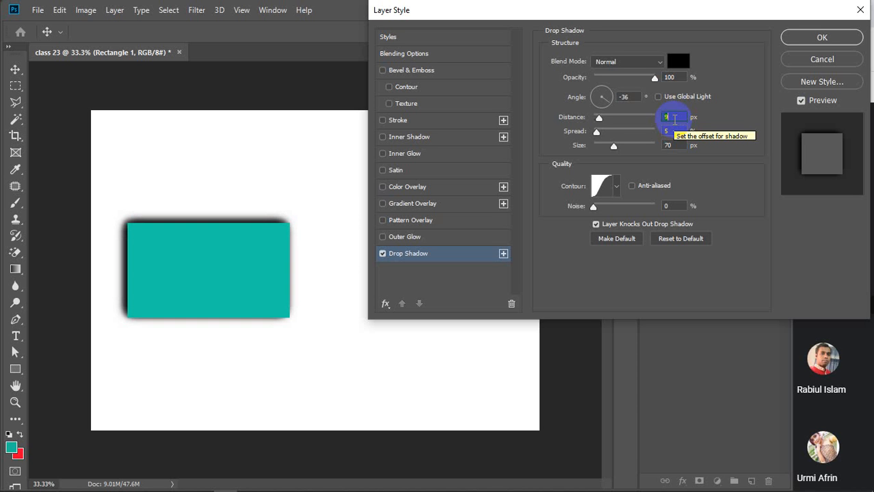
pyautogui.press('Up')
pyautogui.press('Up')
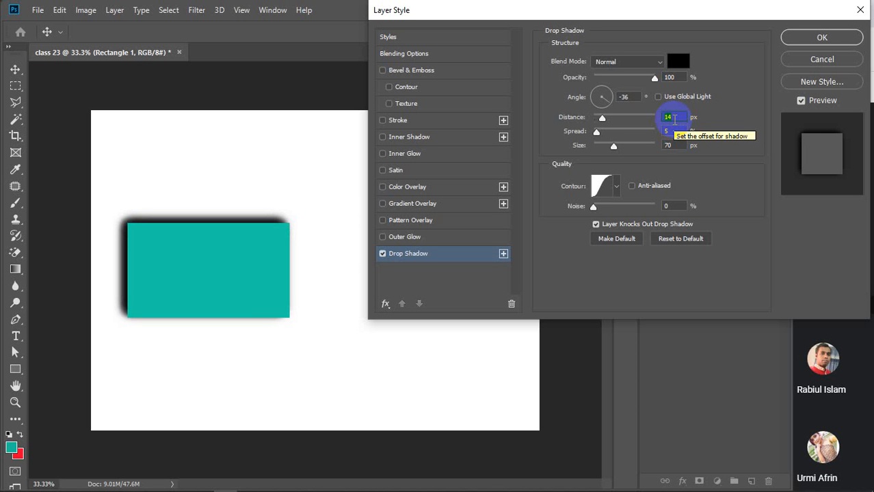
pyautogui.press('Up')
pyautogui.press('Up')
pyautogui.press('Up')
pyautogui.press('Up')
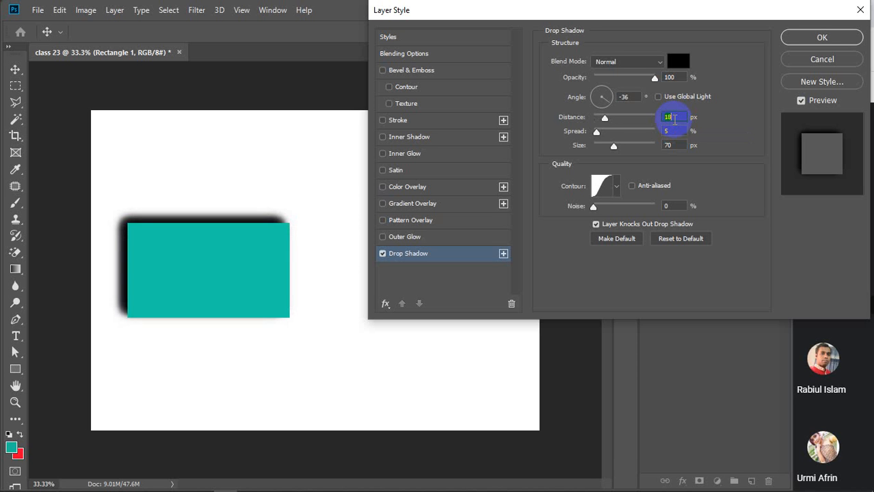
pyautogui.press('Up')
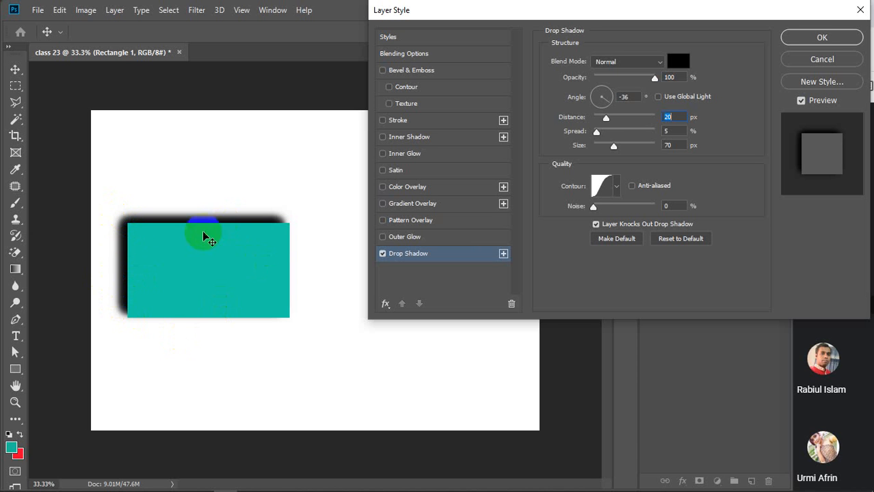
pyautogui.click(684, 145)
pyautogui.click(680, 113)
pyautogui.click(672, 132)
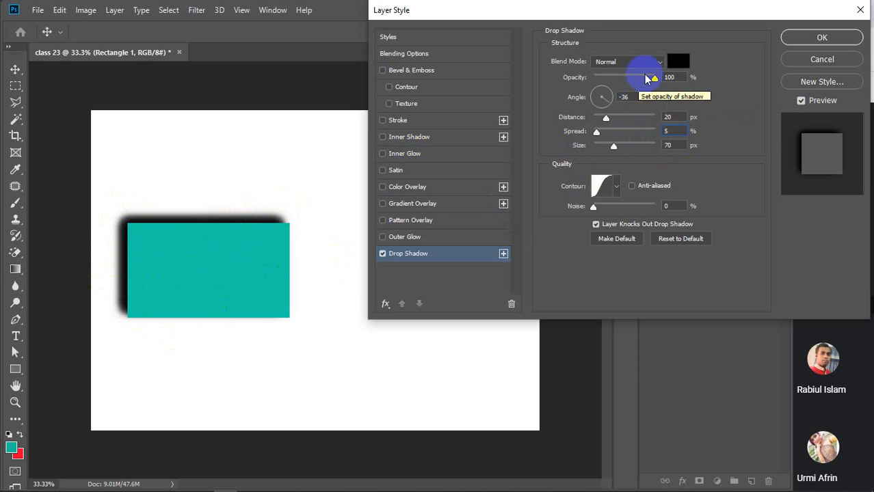
# Lower the shadow opacity to 66 and 75, then raise it to about 89%.
pyautogui.moveTo(639, 78); pyautogui.dragTo(635, 79)
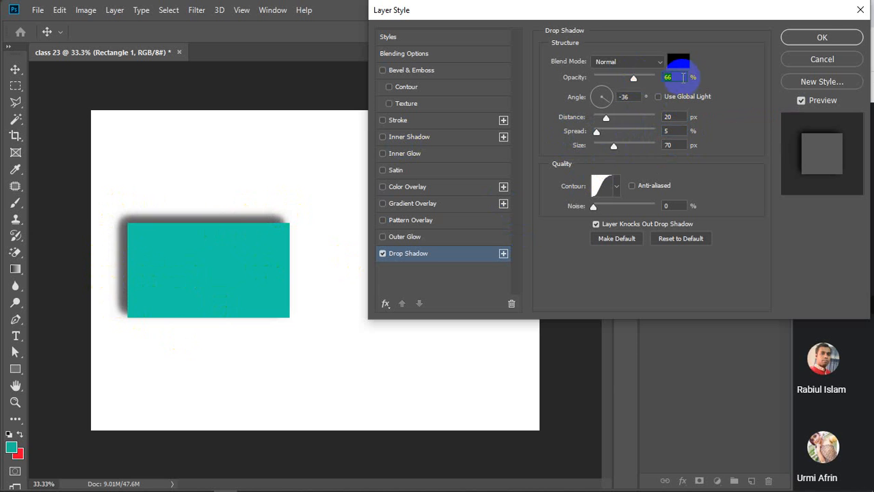
pyautogui.write('75')
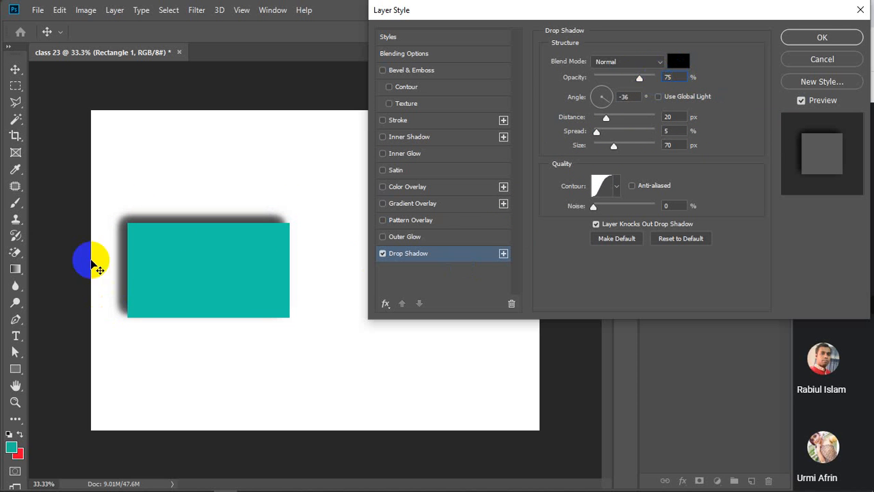
pyautogui.moveTo(649, 78)
pyautogui.mouseDown()
pyautogui.moveTo(673, 78)
pyautogui.moveTo(605, 80)
pyautogui.moveTo(641, 77)
pyautogui.mouseUp()
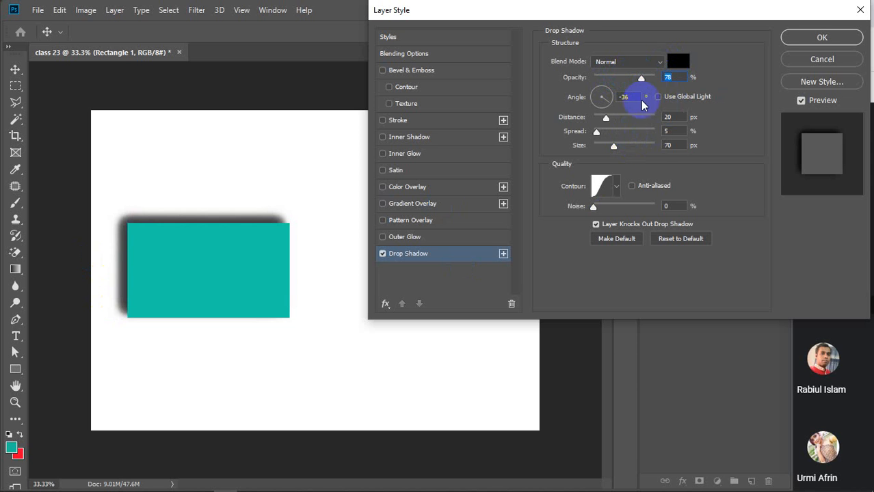
pyautogui.moveTo(641, 79); pyautogui.dragTo(648, 80)
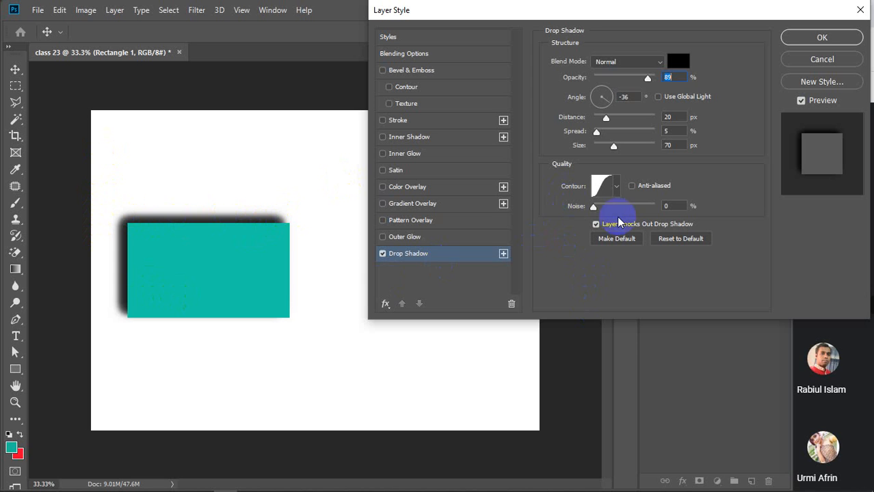
# Choose the Linear contour and raise the shadow opacity to 100%.
pyautogui.click(617, 192)
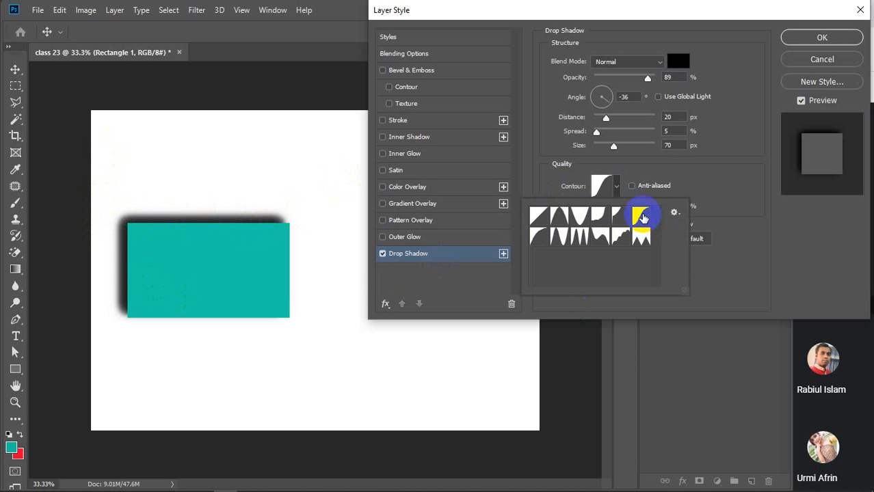
pyautogui.click(539, 216)
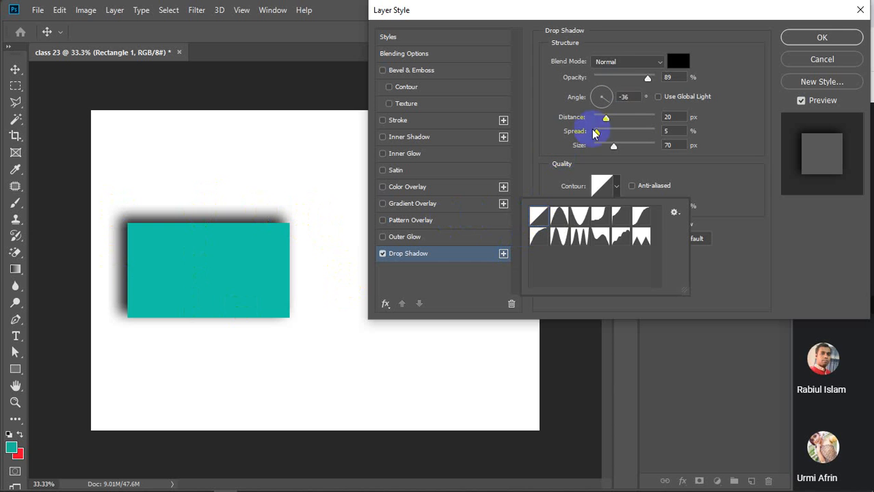
pyautogui.moveTo(651, 81); pyautogui.dragTo(663, 78)
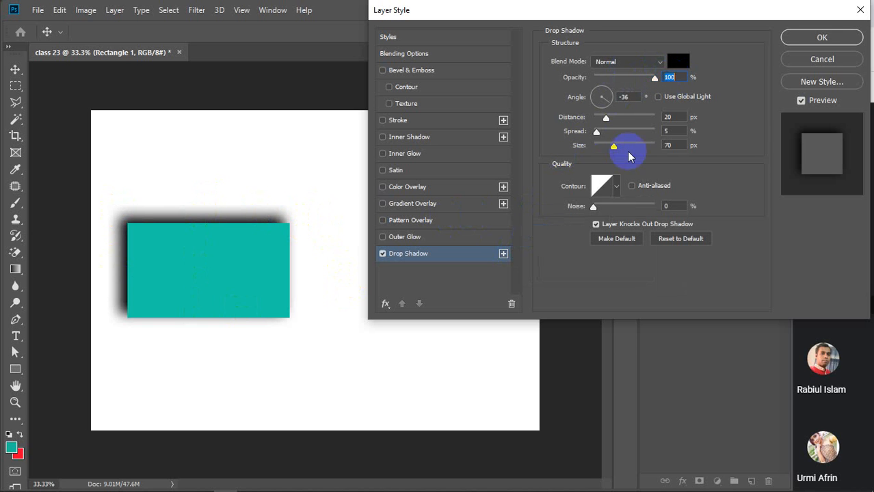
# Preview several contour presets, including cone and ring shapes, then return to Linear.
pyautogui.click(615, 185)
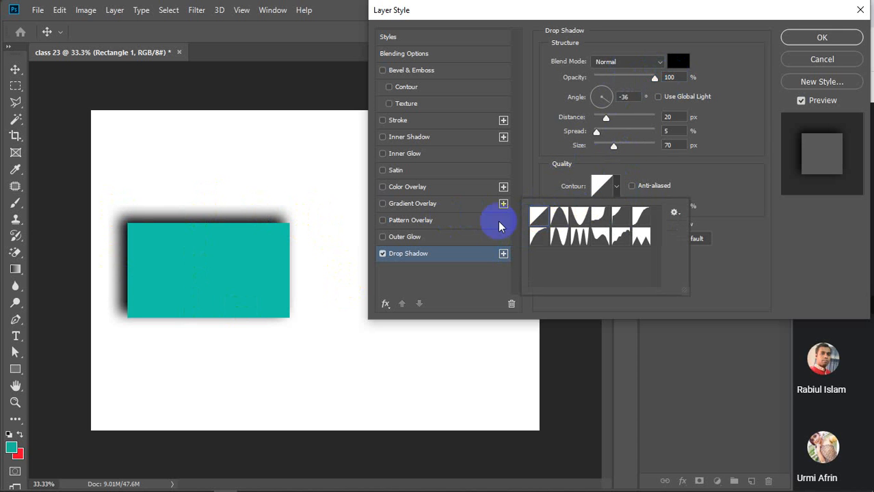
pyautogui.click(559, 219)
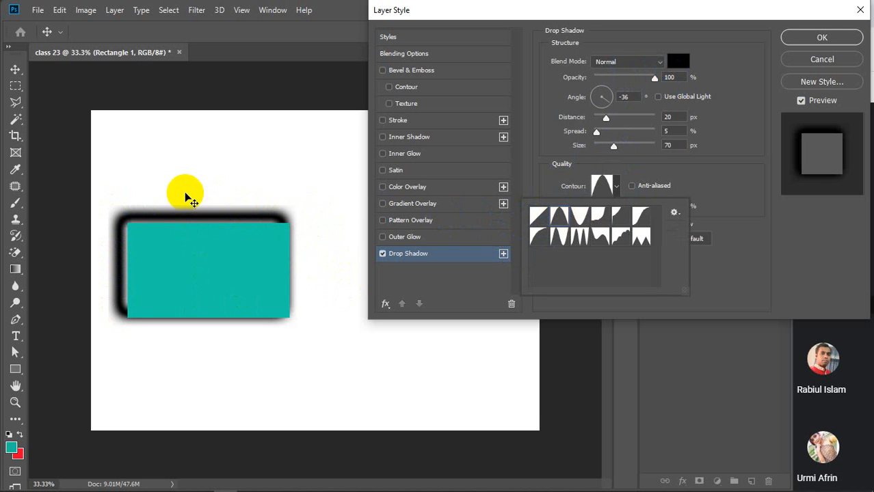
pyautogui.click(578, 217)
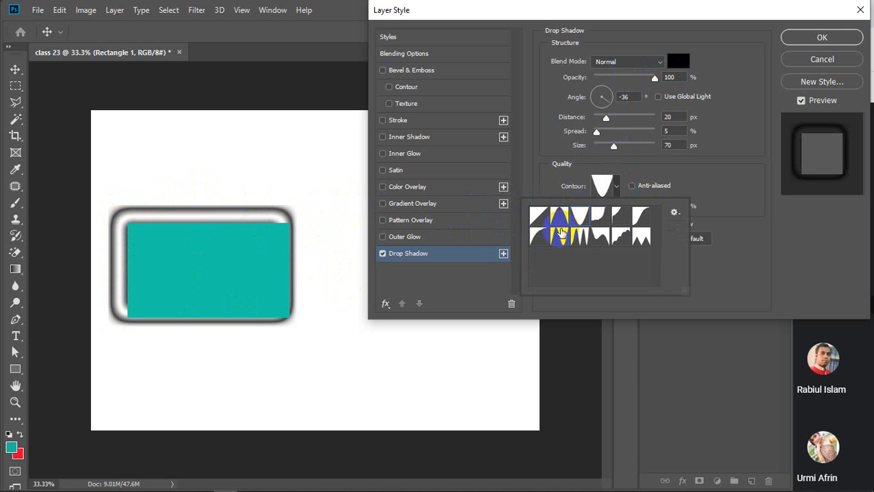
pyautogui.click(601, 218)
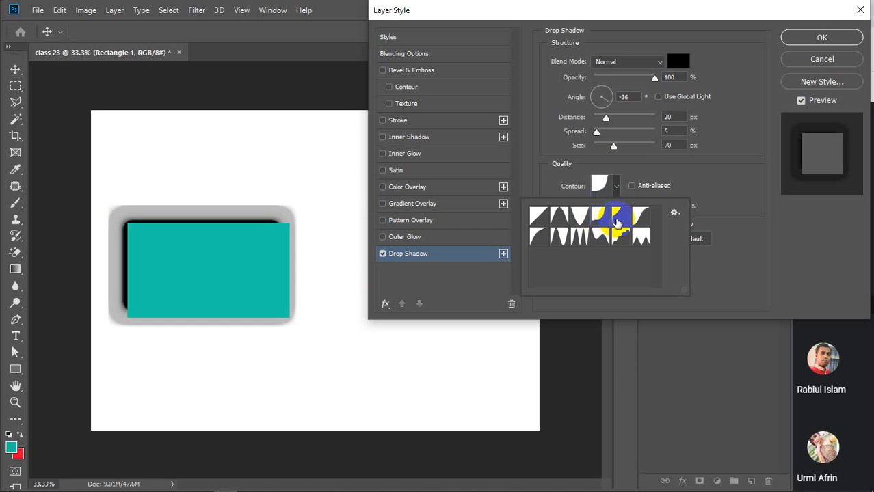
pyautogui.click(618, 216)
pyautogui.click(640, 216)
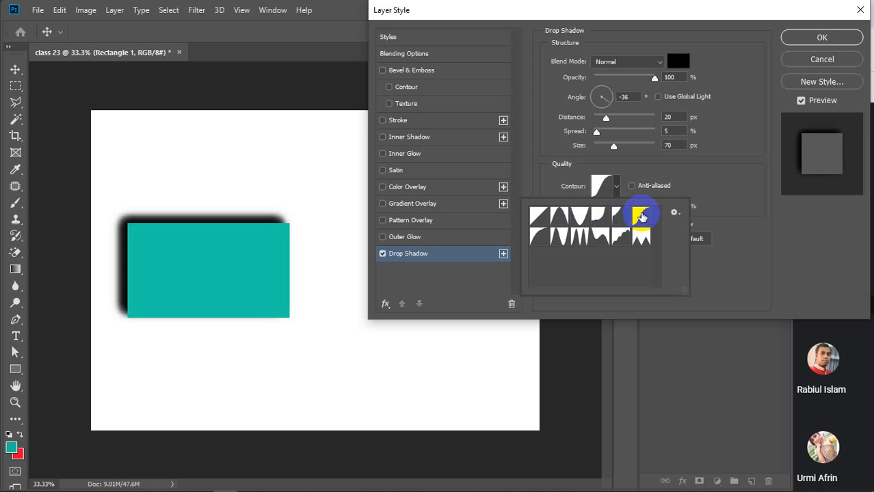
pyautogui.click(540, 239)
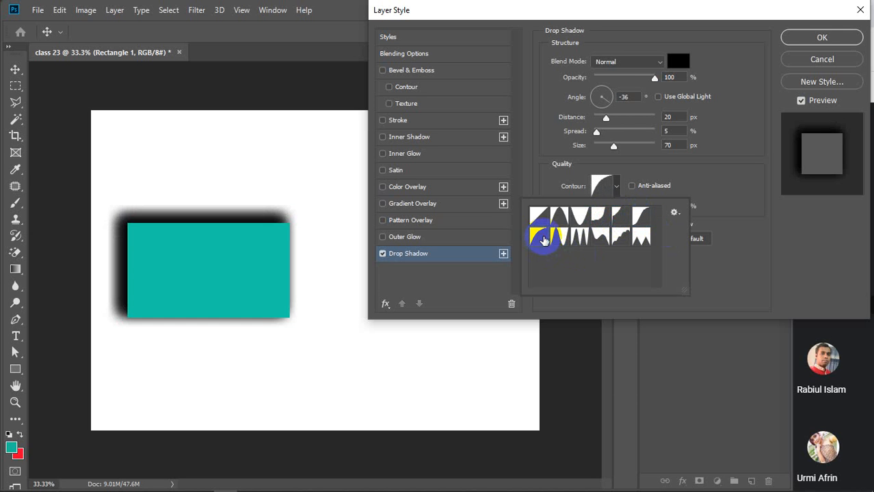
pyautogui.click(560, 237)
pyautogui.click(581, 237)
pyautogui.click(537, 215)
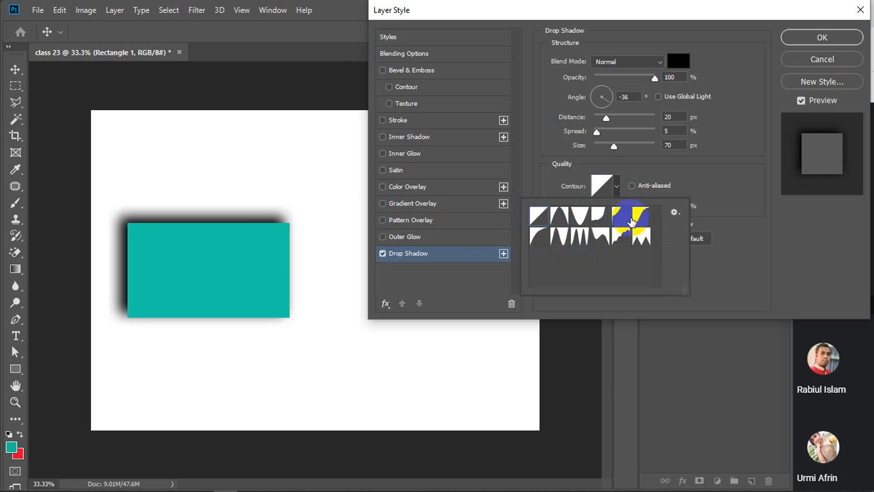
pyautogui.click(642, 238)
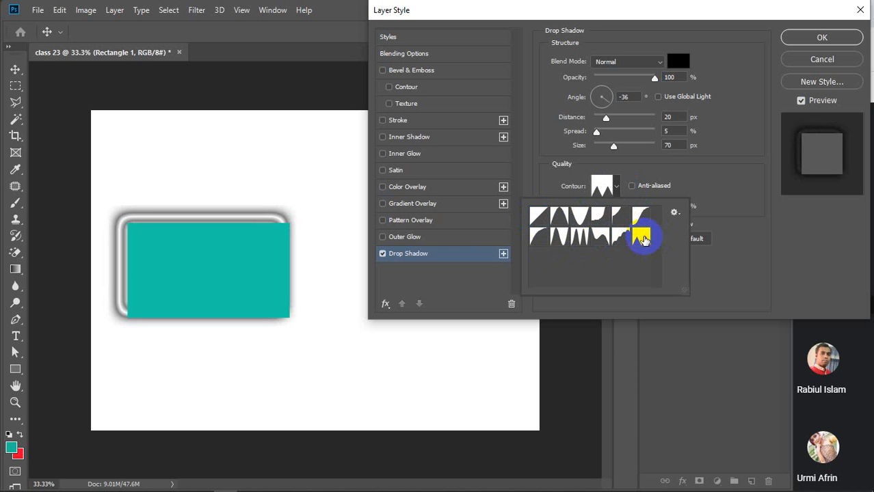
pyautogui.click(539, 217)
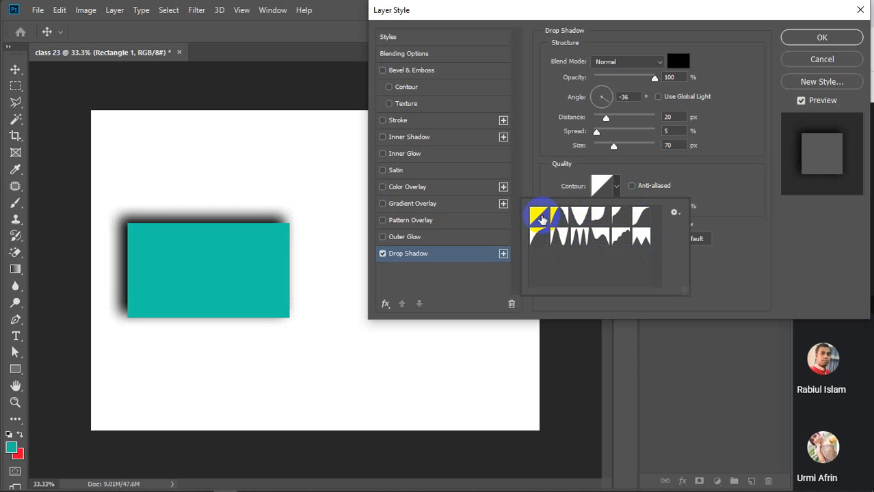
pyautogui.click(616, 186)
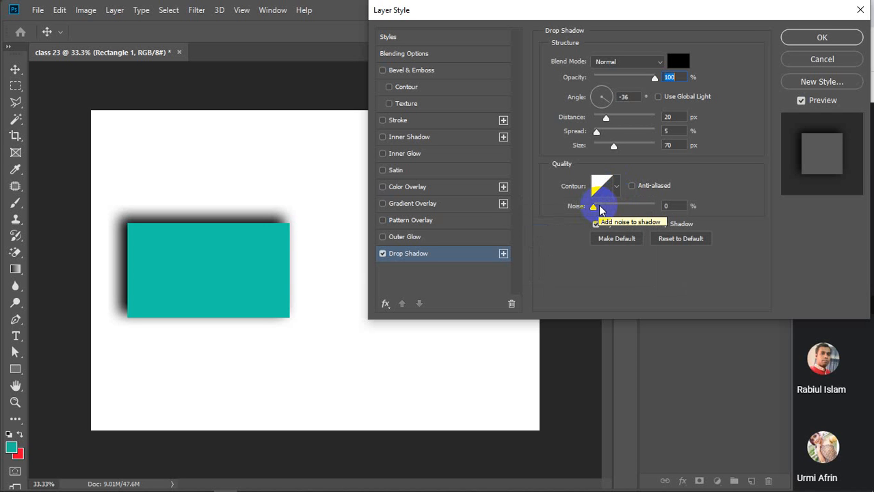
pyautogui.click(596, 209)
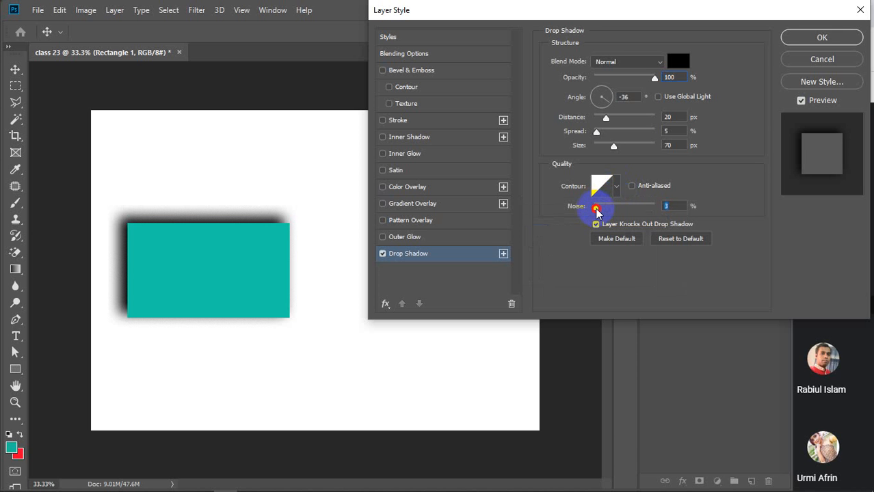
pyautogui.moveTo(596, 209); pyautogui.dragTo(574, 219)
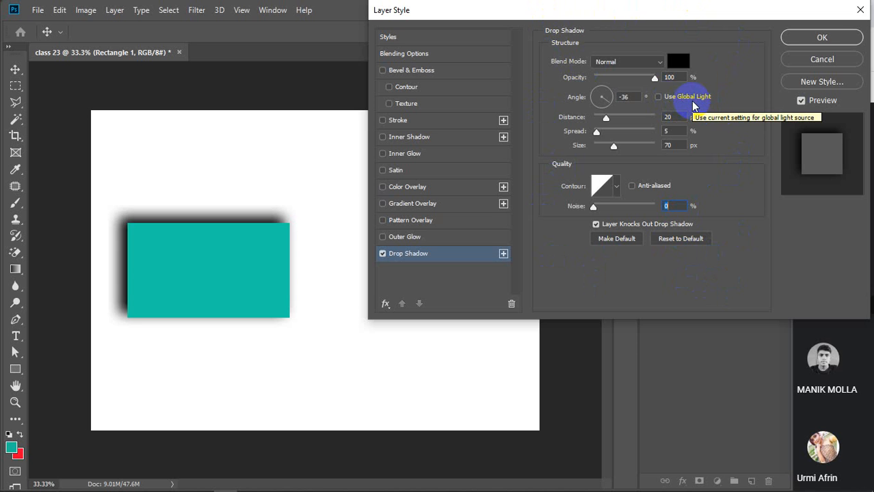
pyautogui.click(658, 97)
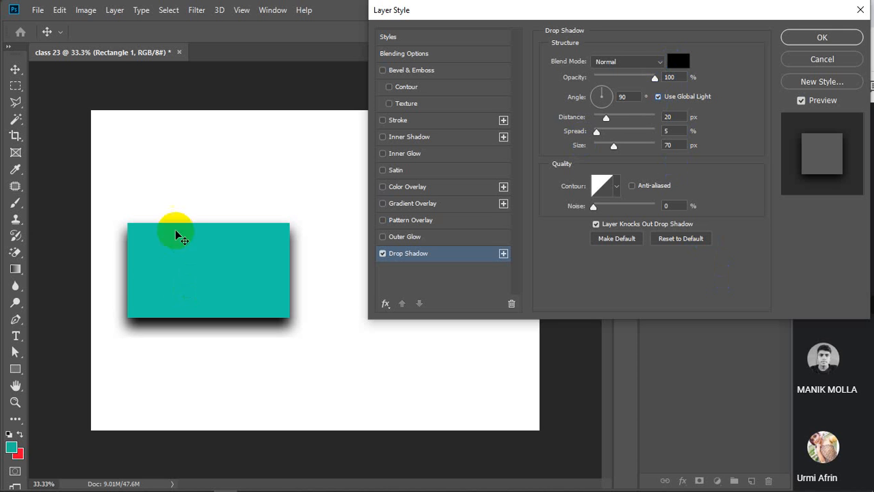
pyautogui.click(658, 98)
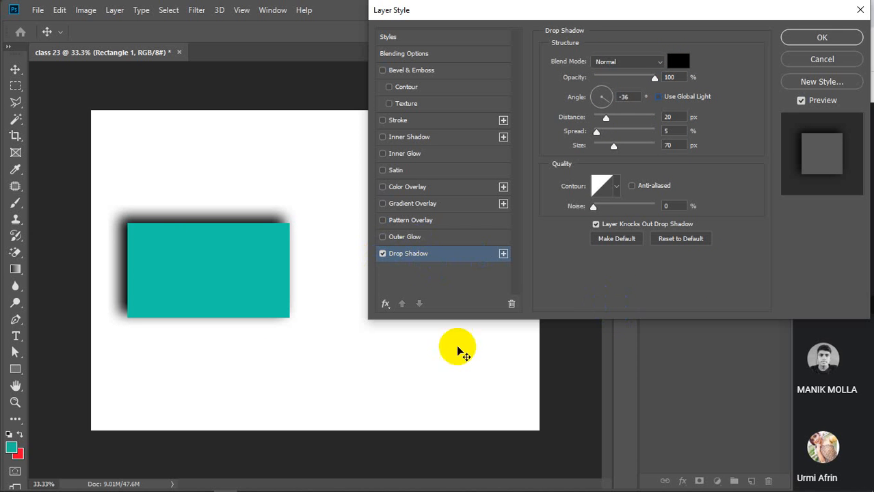
pyautogui.moveTo(344, 481)
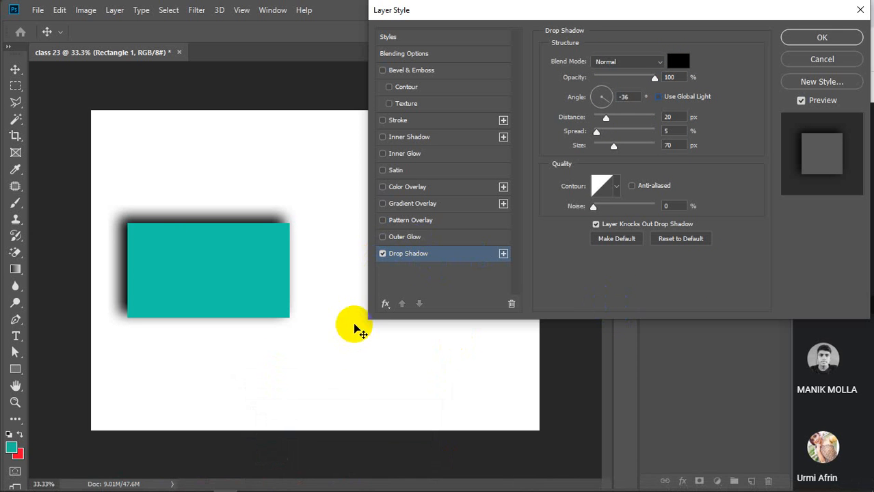
# Switch the Drop Shadow off and the Outer Glow on for Rectangle 1.
pyautogui.click(382, 254)
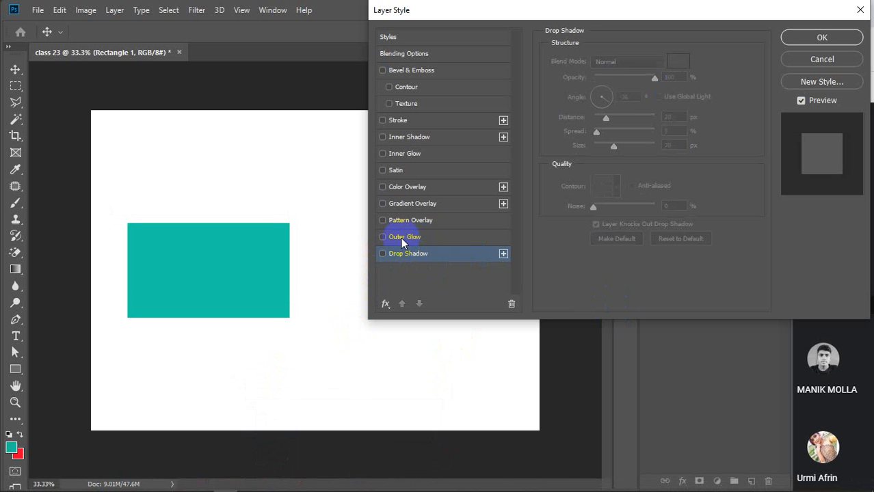
pyautogui.click(403, 239)
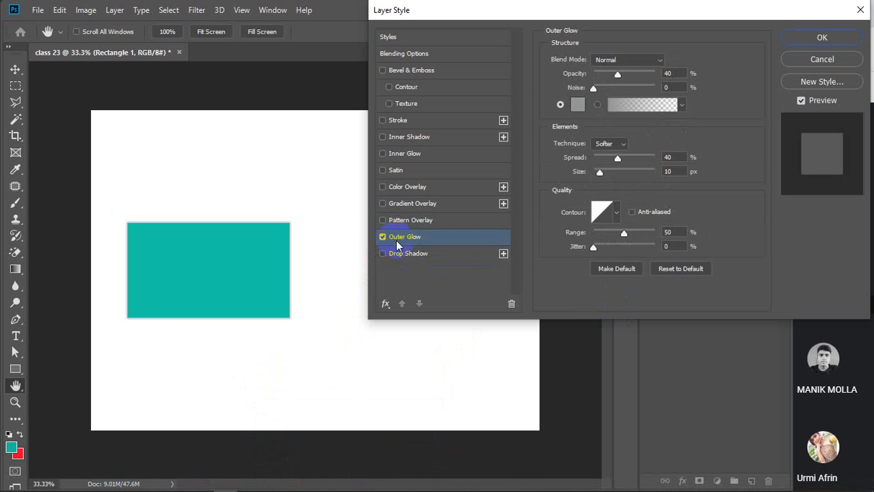
pyautogui.click(382, 236)
pyautogui.click(380, 254)
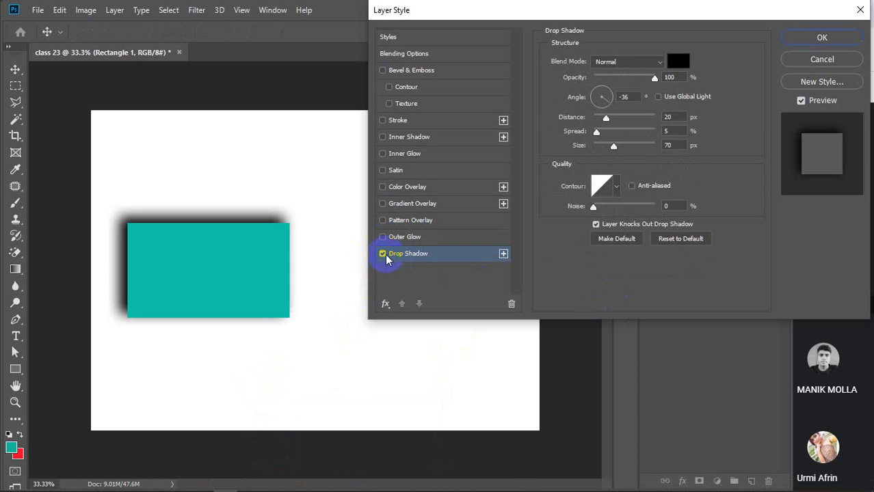
pyautogui.click(382, 254)
pyautogui.click(410, 239)
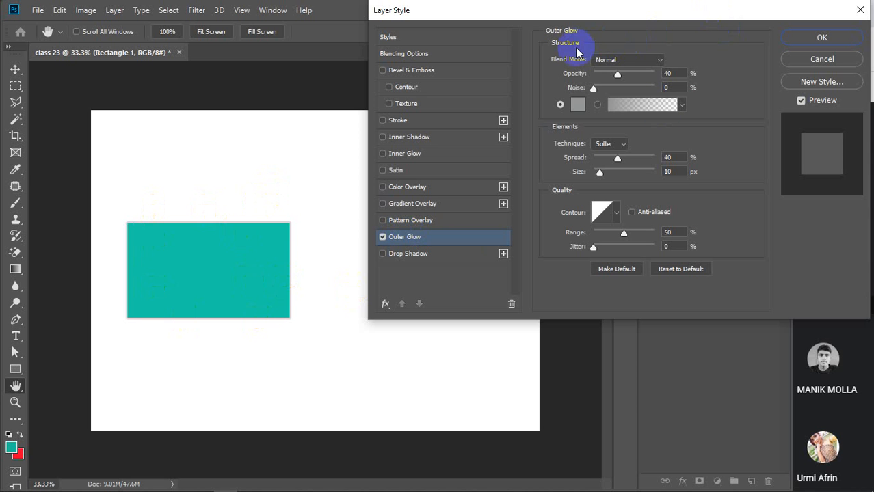
# Keep the Outer Glow at Normal blend mode, 100% opacity and 0% noise.
pyautogui.click(655, 60)
pyautogui.click(659, 61)
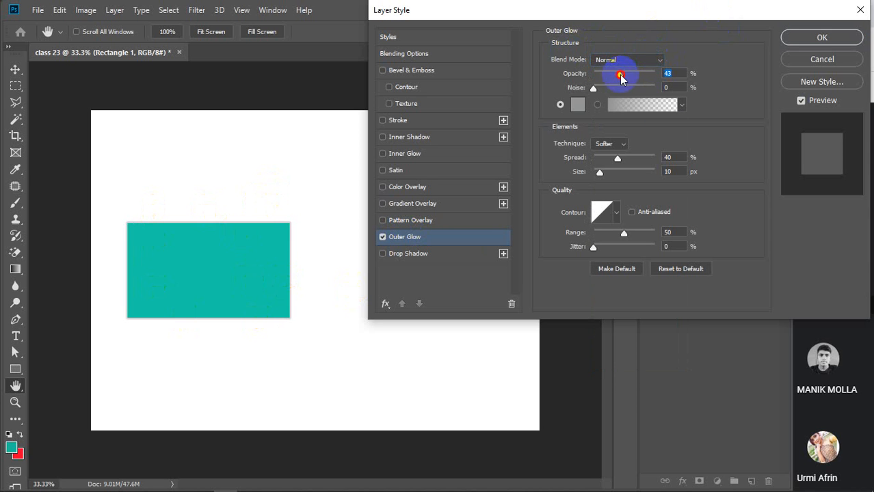
pyautogui.moveTo(618, 76); pyautogui.dragTo(686, 79)
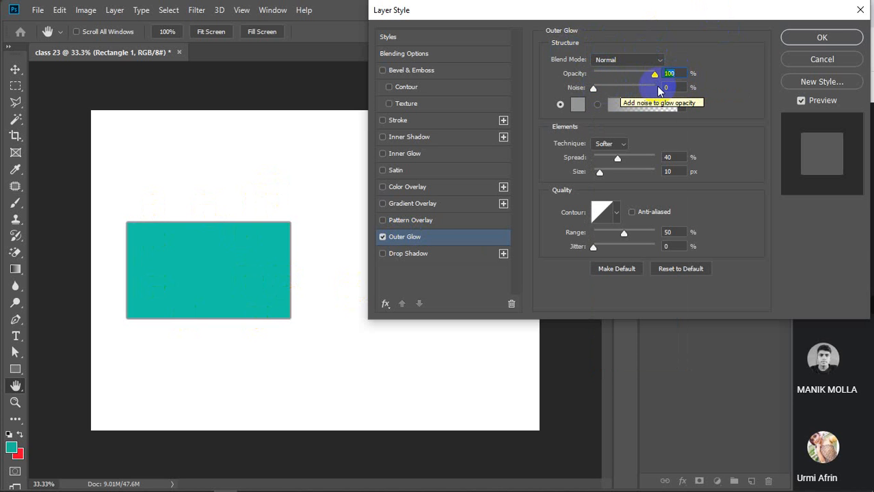
pyautogui.moveTo(593, 88); pyautogui.dragTo(669, 92)
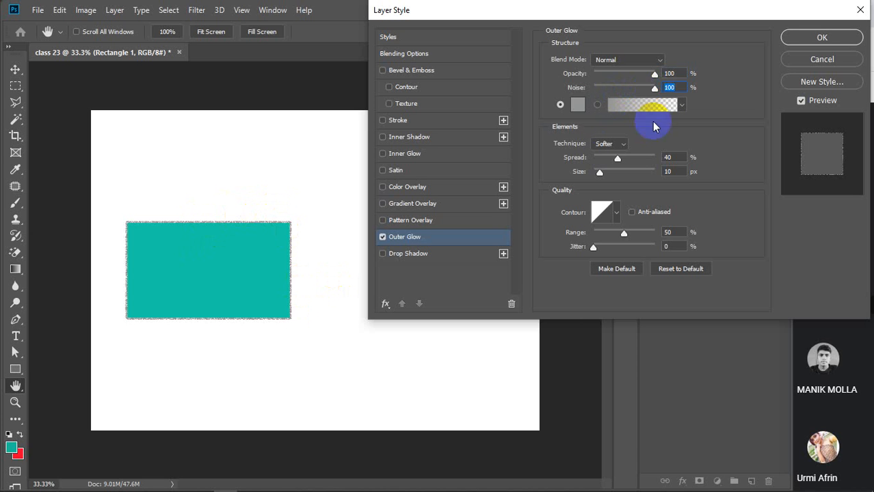
pyautogui.moveTo(650, 94); pyautogui.dragTo(570, 101)
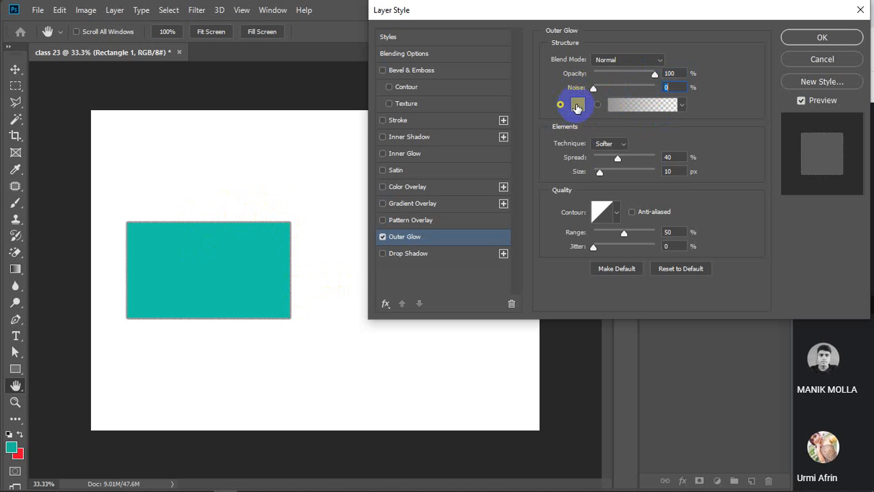
# Try red, teal, green and blue glow colours, then settle on black 000000.
pyautogui.click(577, 107)
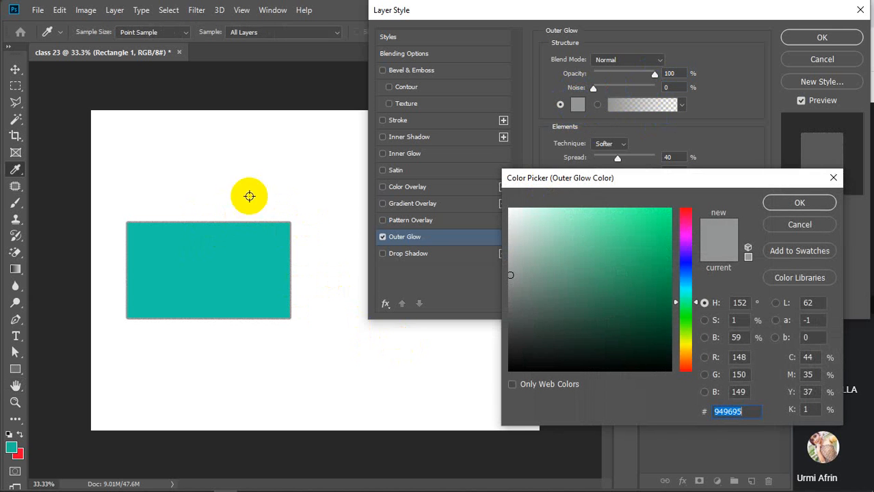
pyautogui.moveTo(666, 299); pyautogui.dragTo(525, 355)
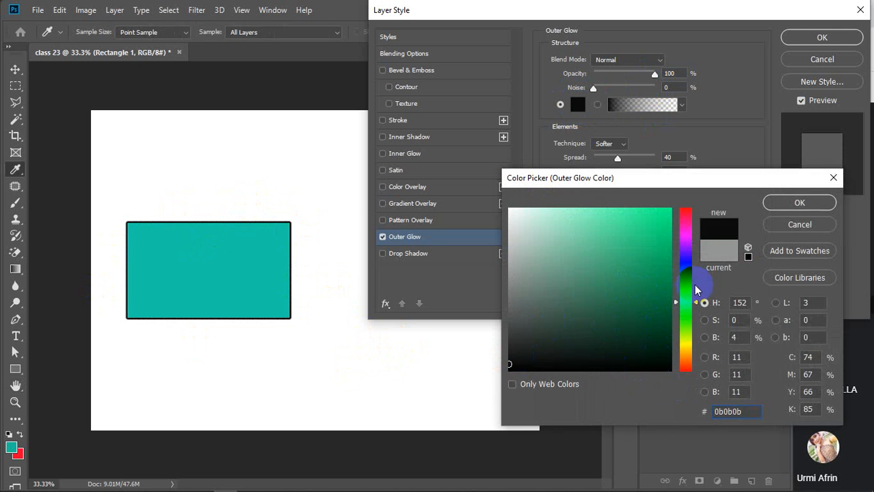
pyautogui.moveTo(691, 283); pyautogui.dragTo(693, 152)
pyautogui.click(663, 218)
pyautogui.moveTo(663, 219)
pyautogui.mouseDown()
pyautogui.moveTo(650, 275)
pyautogui.moveTo(687, 305)
pyautogui.mouseUp()
pyautogui.click(686, 290)
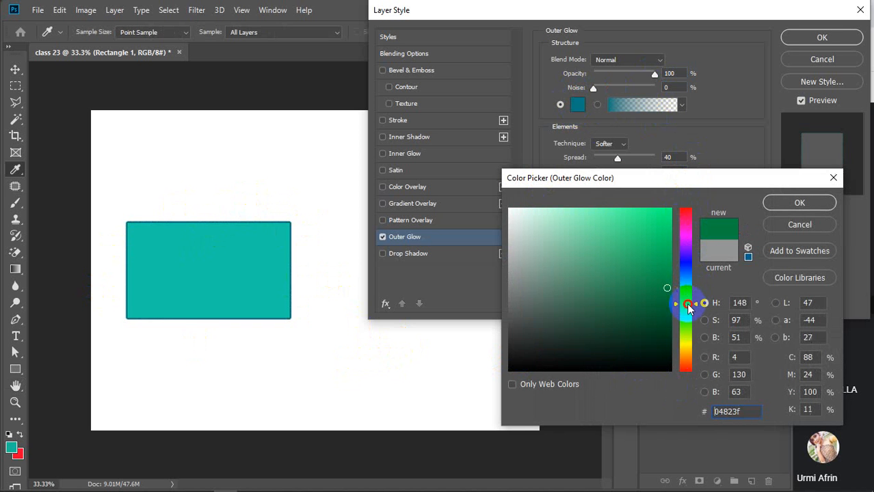
pyautogui.moveTo(665, 237); pyautogui.dragTo(675, 183)
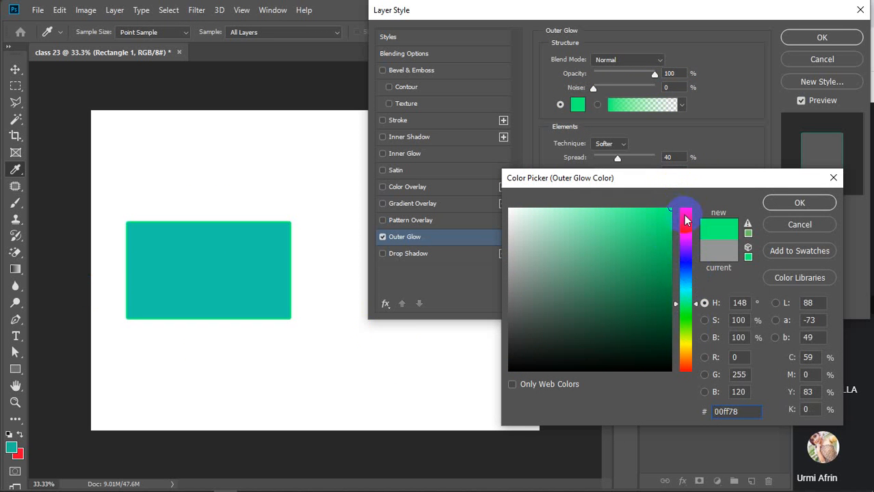
pyautogui.moveTo(685, 214); pyautogui.dragTo(687, 358)
pyautogui.moveTo(594, 335)
pyautogui.mouseDown()
pyautogui.moveTo(487, 361)
pyautogui.moveTo(484, 371)
pyautogui.mouseUp()
pyautogui.click(780, 204)
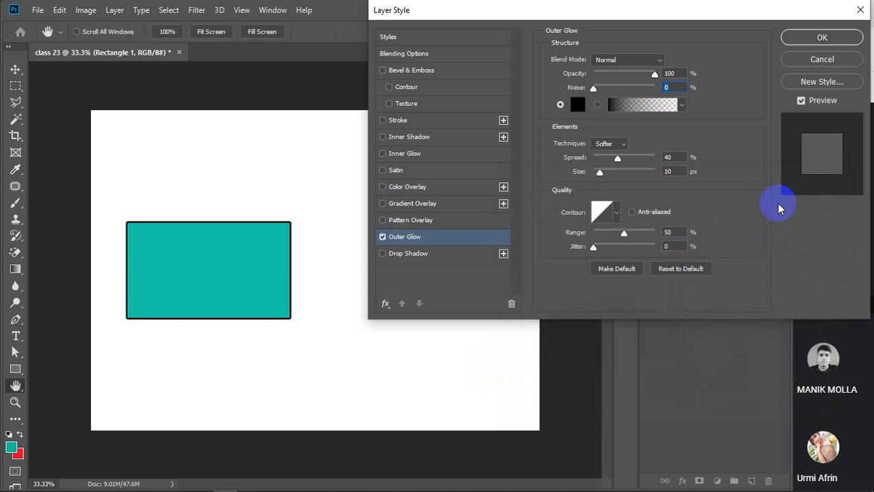
pyautogui.click(578, 105)
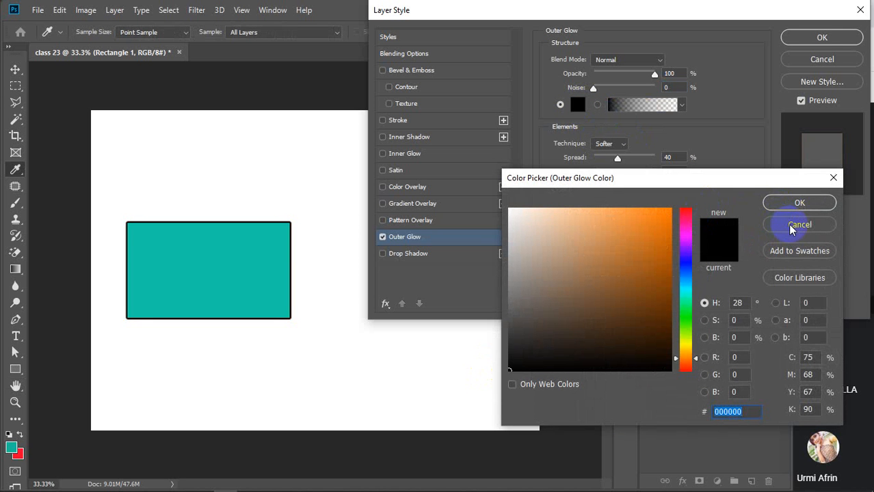
pyautogui.click(800, 203)
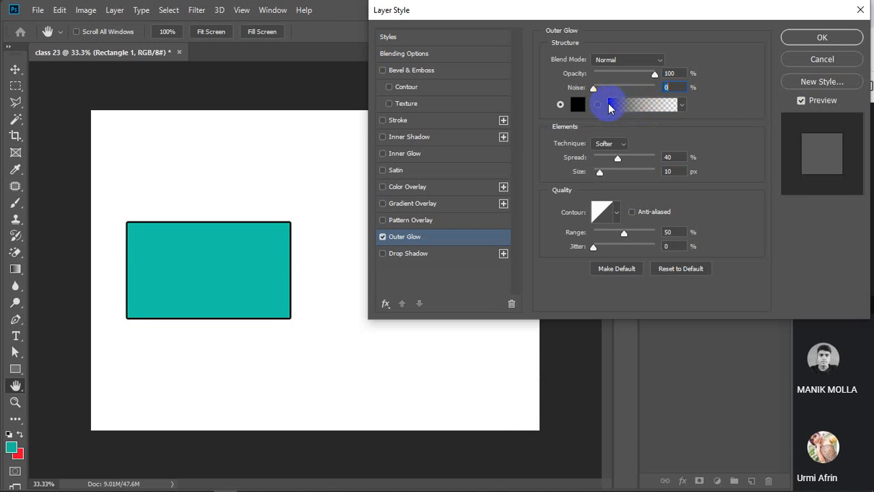
# Switch the glow to a gradient and start from the Blue preset.
pyautogui.click(598, 104)
pyautogui.click(647, 106)
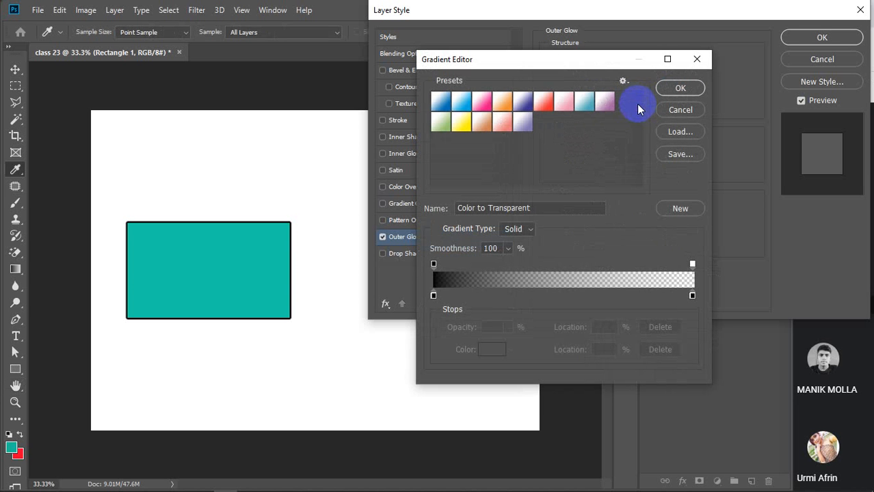
pyautogui.click(522, 103)
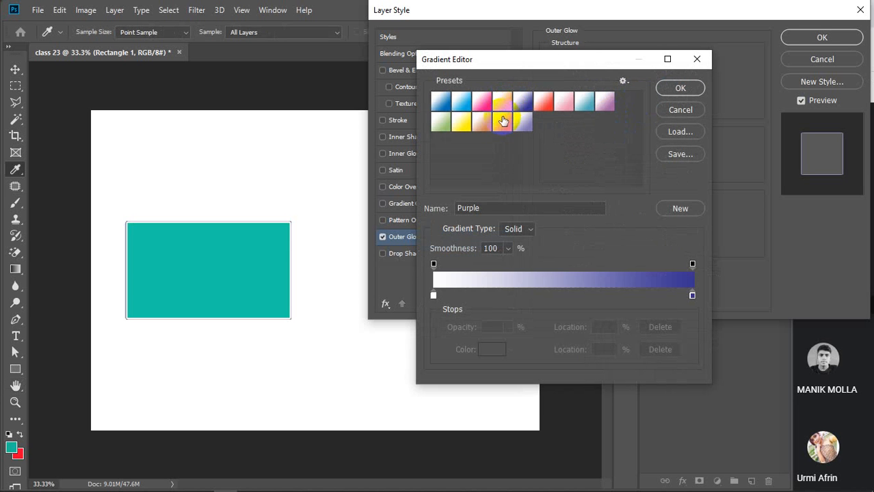
pyautogui.click(502, 122)
pyautogui.click(460, 121)
pyautogui.click(441, 102)
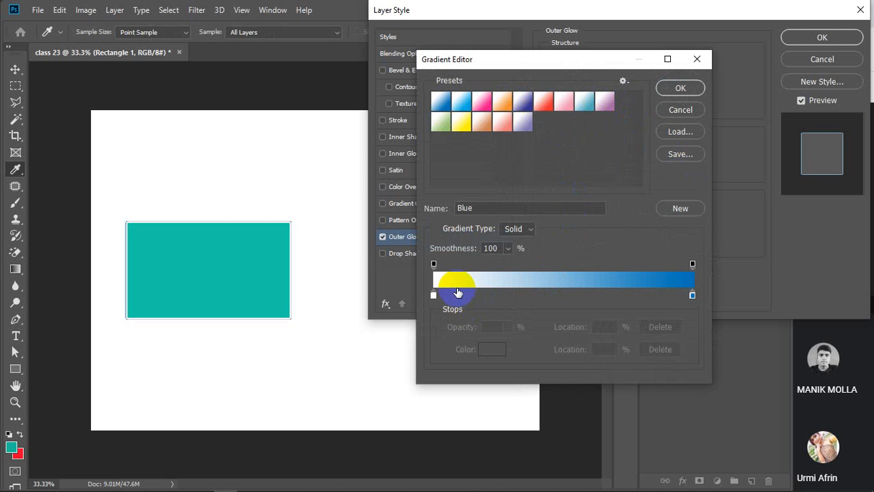
# Add colour stops at 33% and 65% and make the starting stop pure red.
pyautogui.click(519, 296)
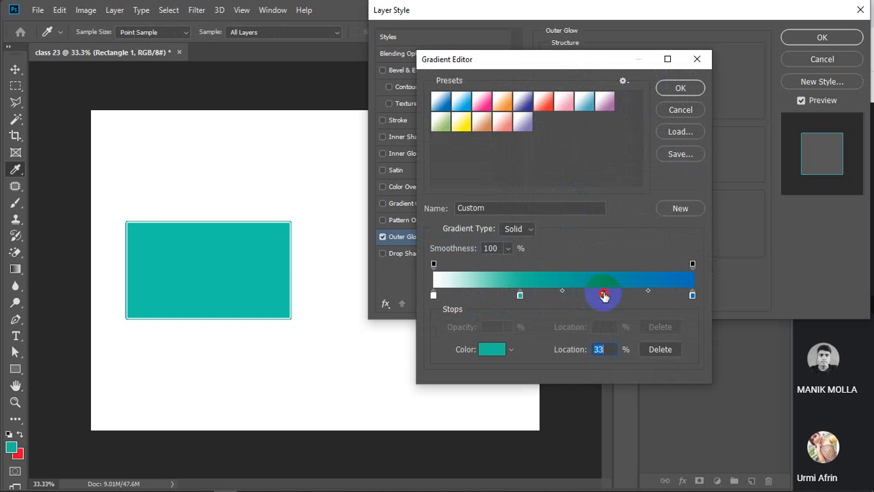
pyautogui.click(603, 295)
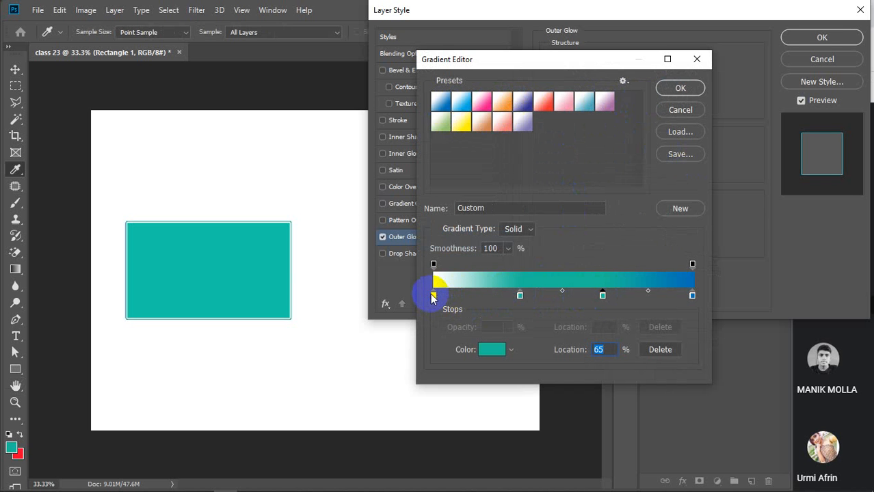
pyautogui.click(433, 296)
pyautogui.click(490, 350)
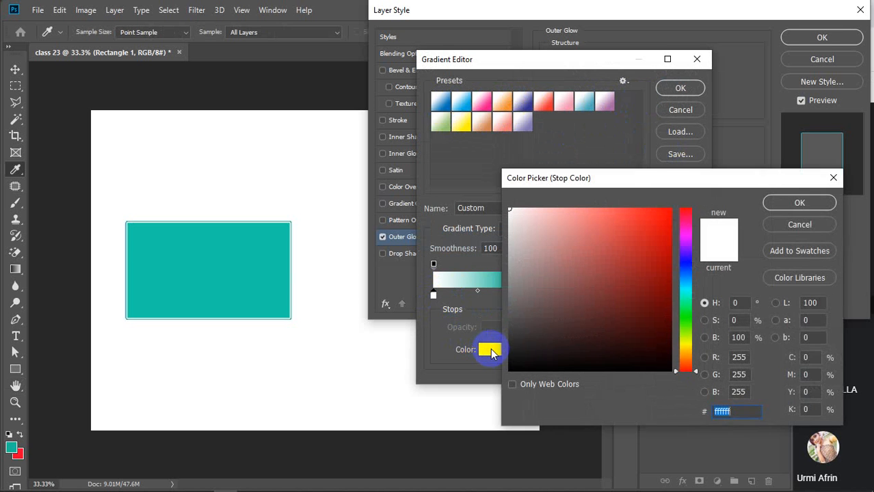
pyautogui.moveTo(618, 273); pyautogui.dragTo(673, 195)
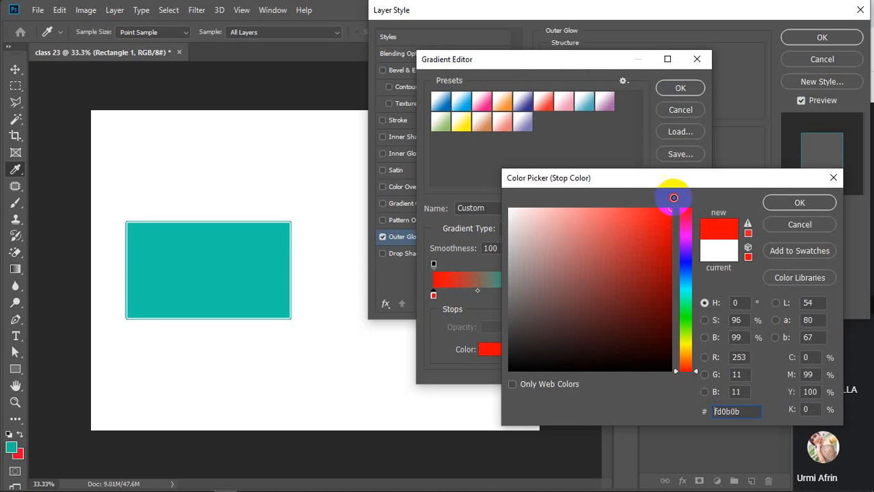
pyautogui.click(800, 203)
# Make the 65% stop bright yellow and apply the custom gradient to the glow.
pyautogui.click(519, 296)
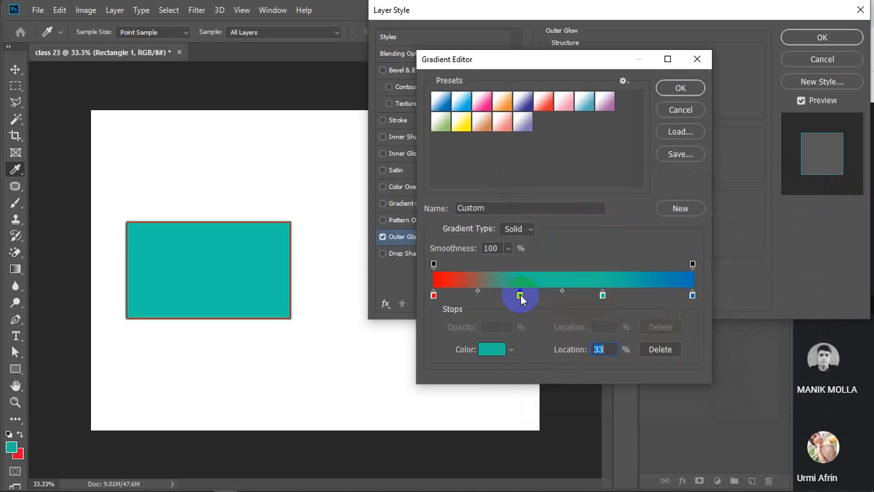
pyautogui.click(603, 295)
pyautogui.click(492, 350)
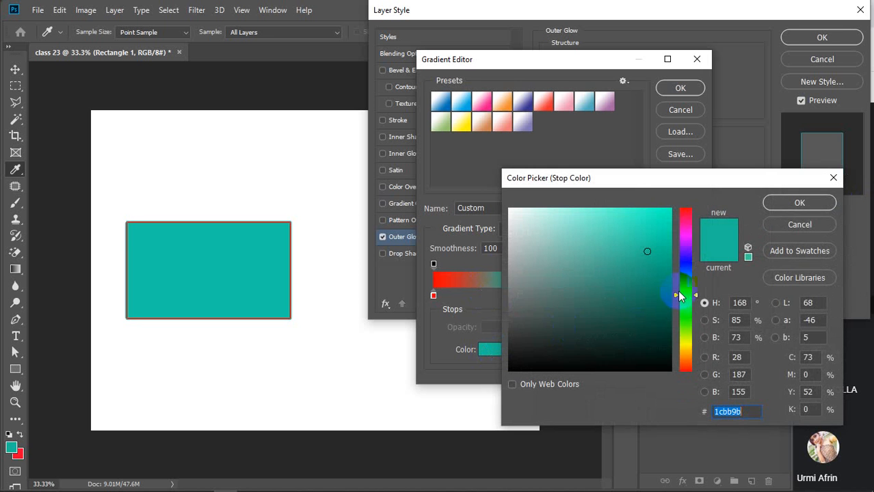
pyautogui.click(681, 342)
pyautogui.click(800, 203)
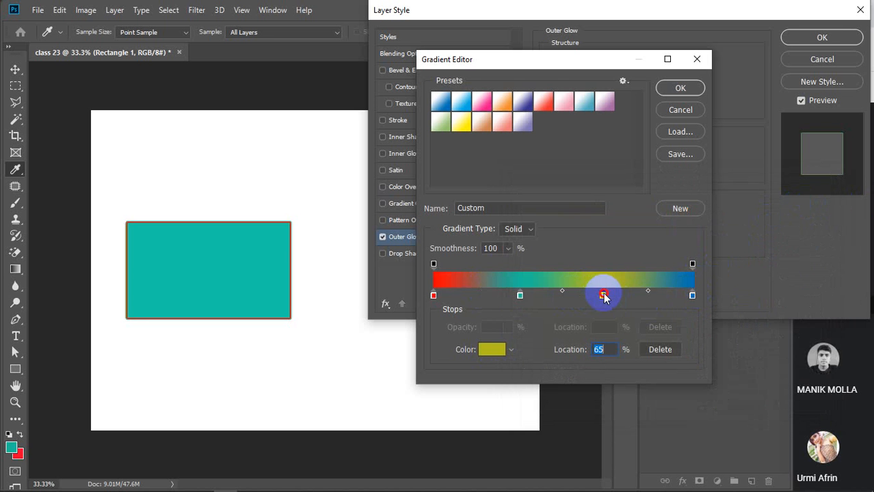
pyautogui.click(489, 350)
pyautogui.click(670, 210)
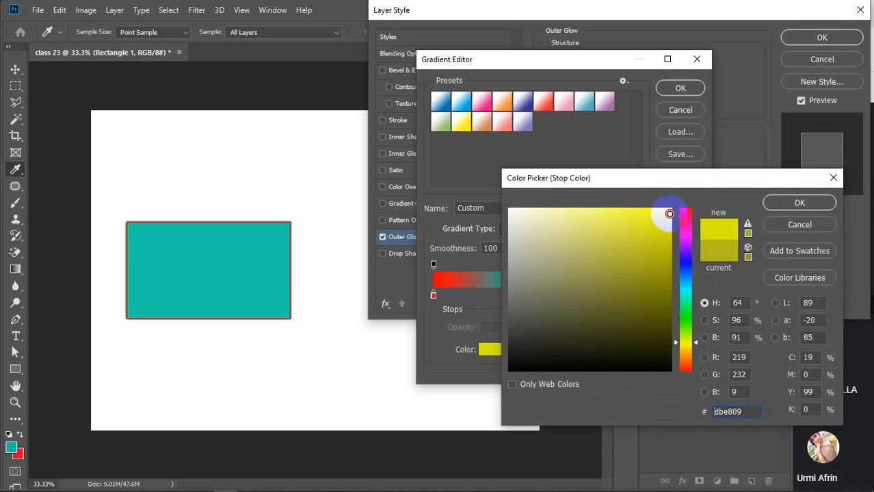
pyautogui.click(768, 205)
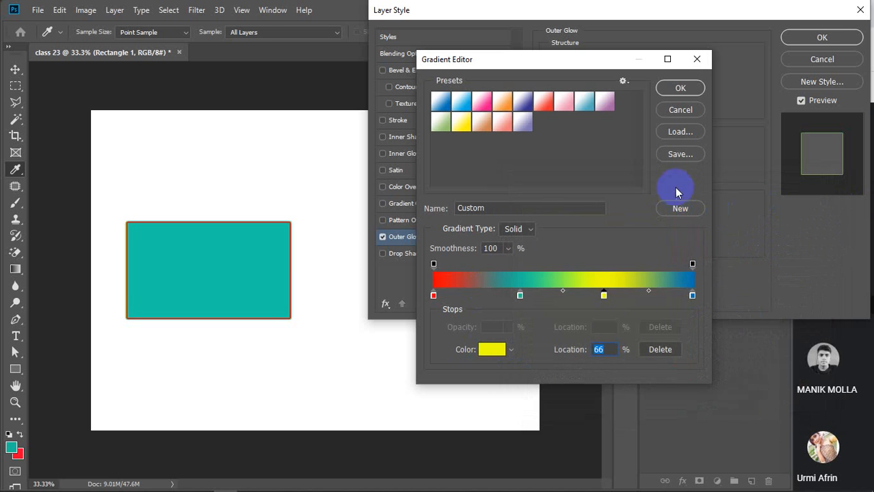
pyautogui.click(681, 88)
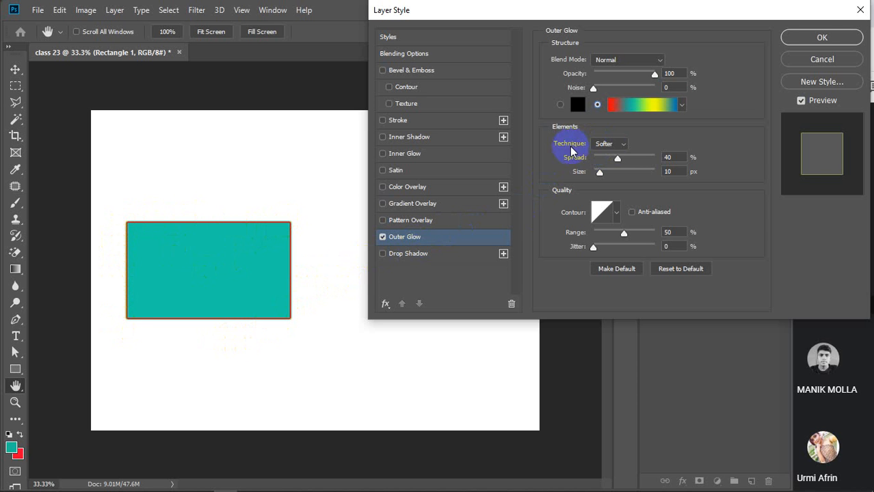
# Set the outer glow Spread to 20% and Size to 80 px, keeping the Softer technique.
pyautogui.click(621, 148)
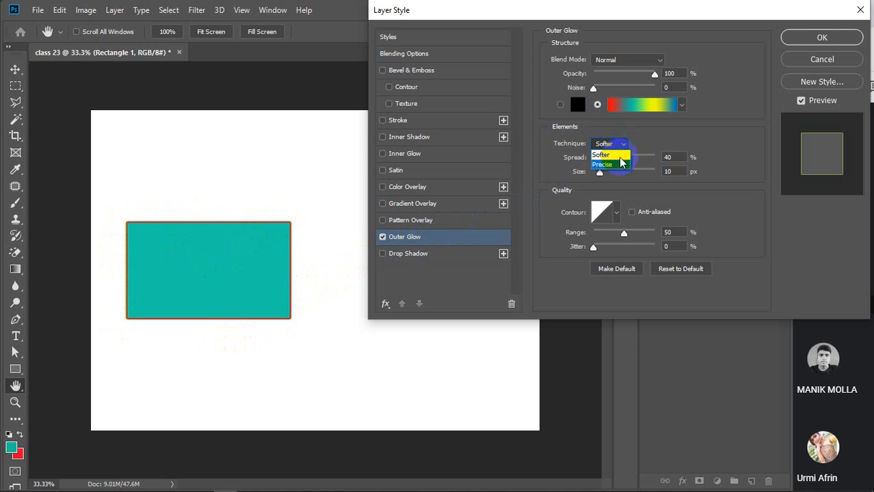
pyautogui.click(618, 165)
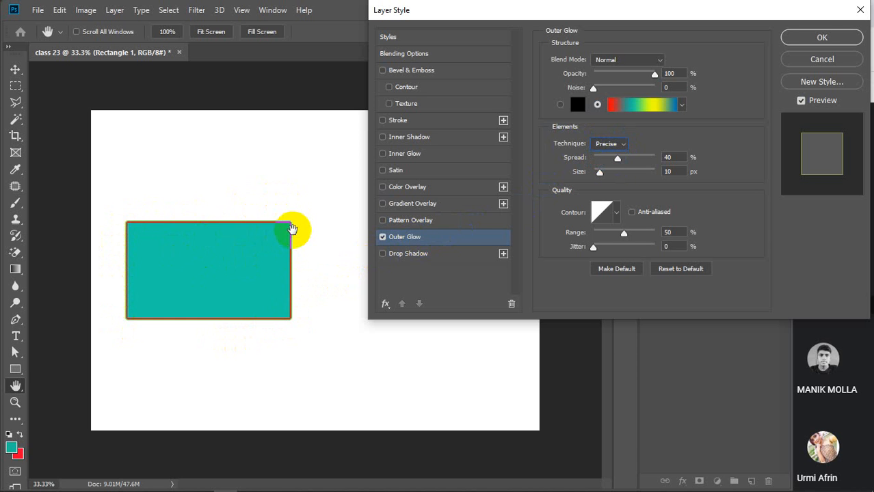
pyautogui.click(612, 148)
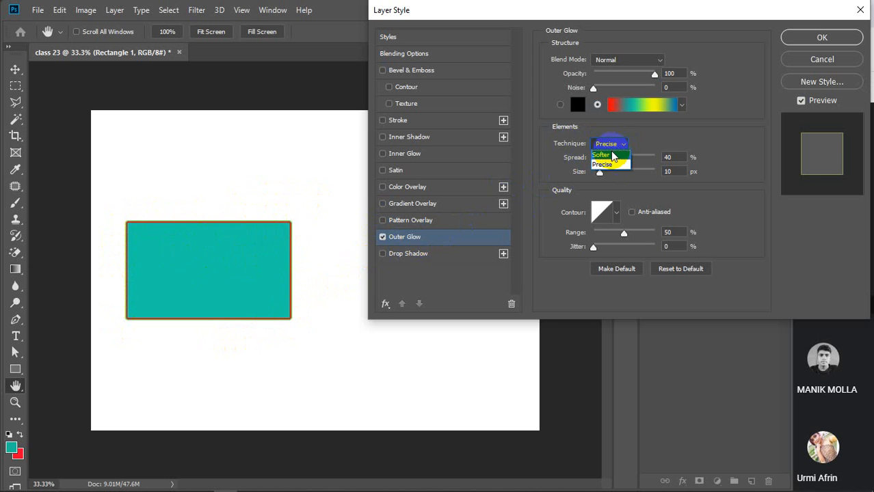
pyautogui.click(614, 156)
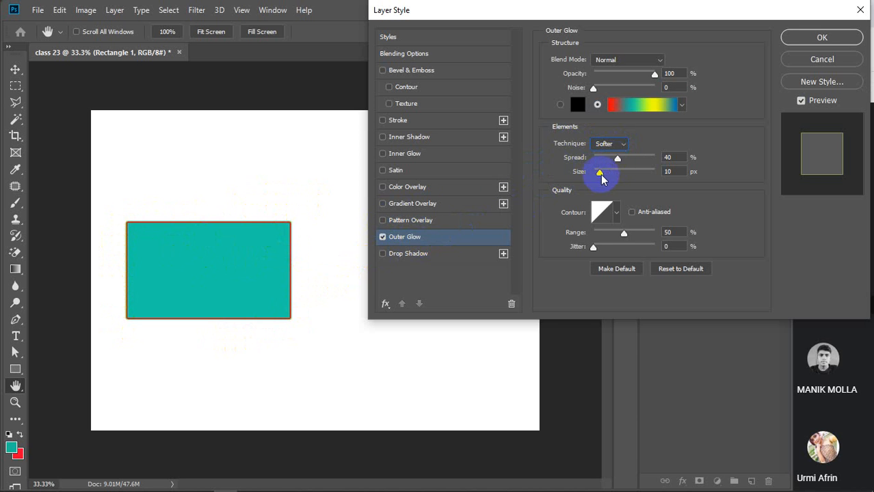
pyautogui.moveTo(620, 160)
pyautogui.mouseDown()
pyautogui.moveTo(655, 160)
pyautogui.moveTo(629, 156)
pyautogui.moveTo(614, 170)
pyautogui.moveTo(643, 171)
pyautogui.moveTo(612, 172)
pyautogui.moveTo(660, 161)
pyautogui.moveTo(585, 163)
pyautogui.moveTo(606, 163)
pyautogui.mouseUp()
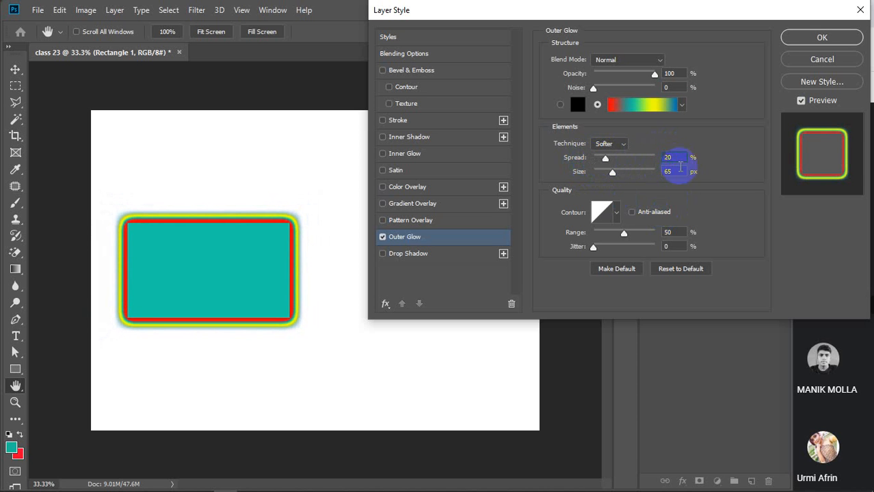
pyautogui.write('80')
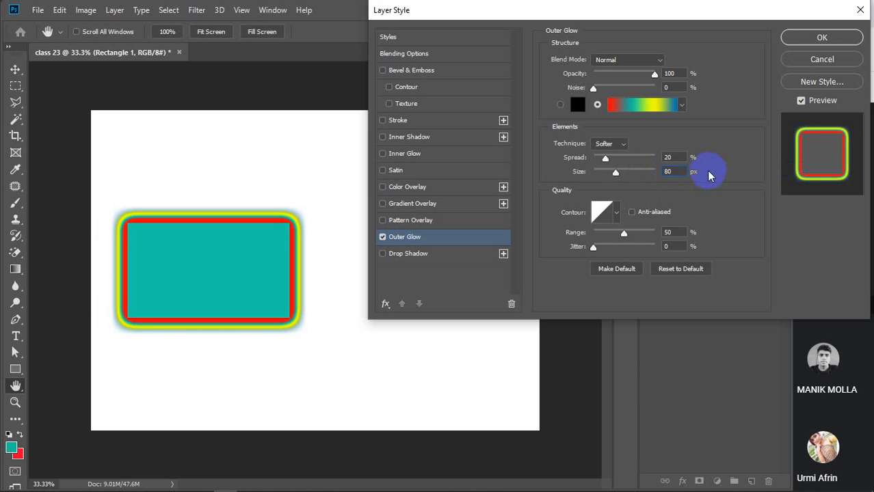
pyautogui.click(614, 144)
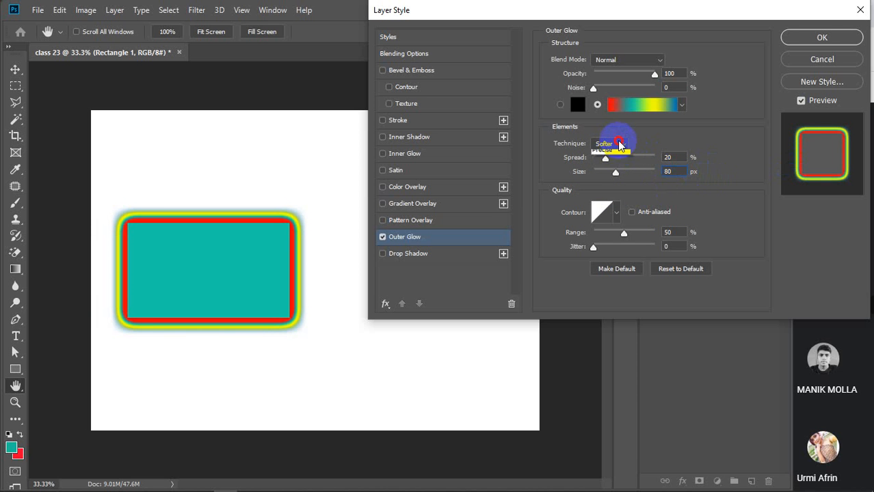
pyautogui.click(618, 165)
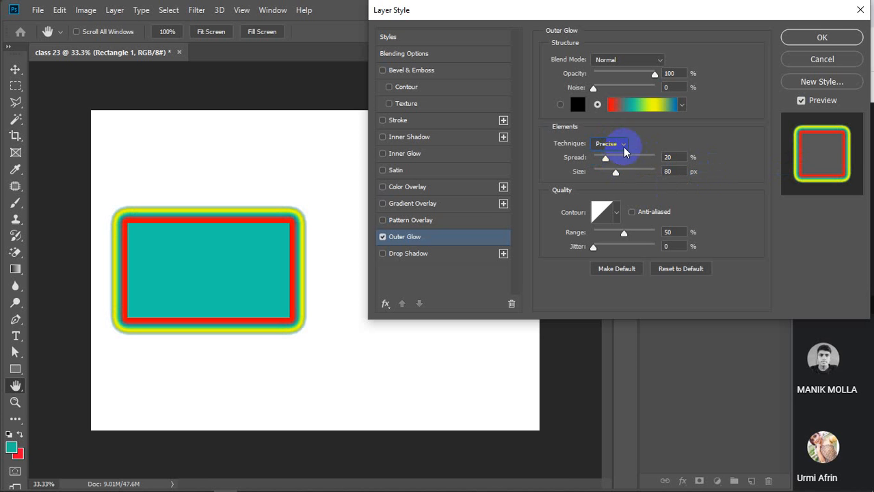
pyautogui.click(616, 145)
pyautogui.click(612, 156)
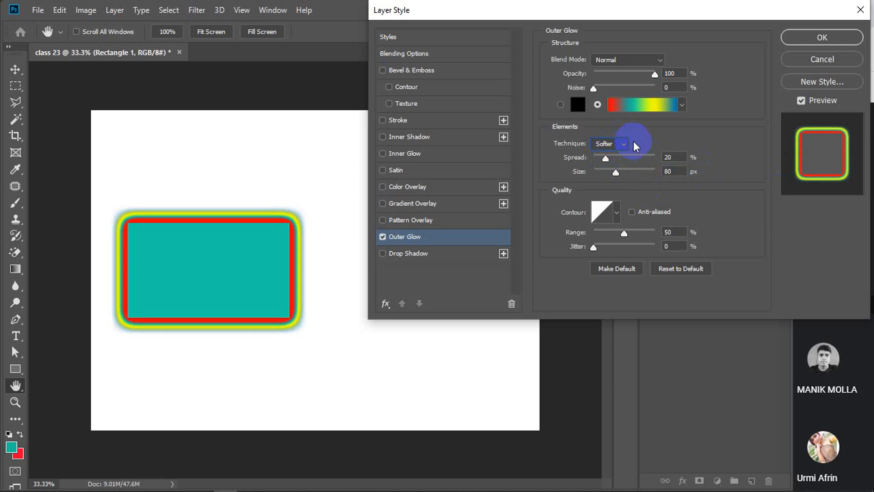
# Try several contour presets, apply the Linear contour, and set the glow Range to 57%.
pyautogui.click(618, 215)
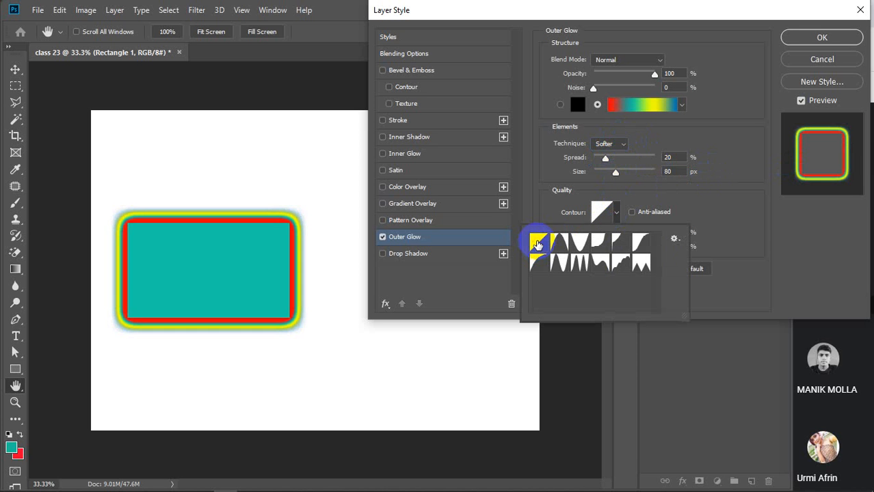
pyautogui.click(559, 245)
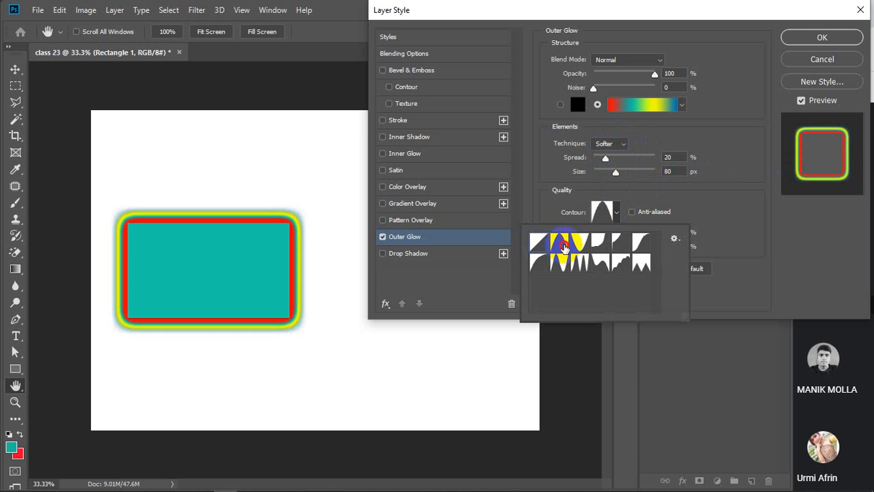
pyautogui.click(580, 244)
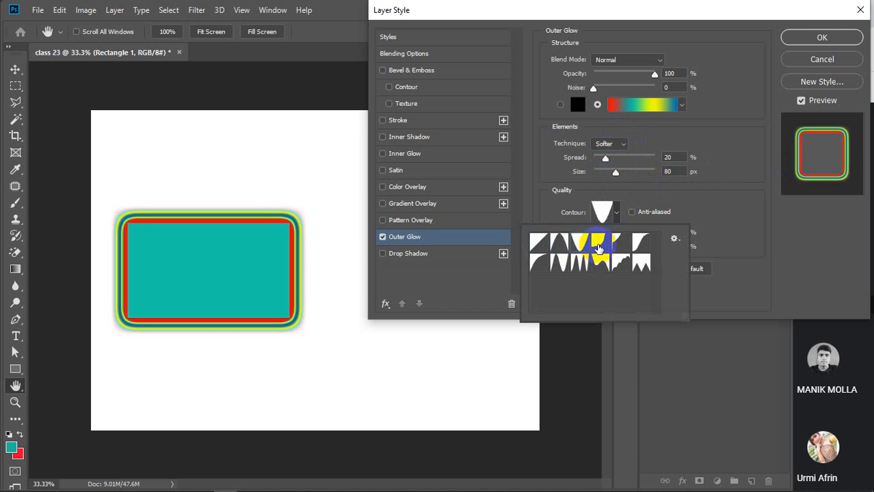
pyautogui.click(599, 243)
pyautogui.click(617, 247)
pyautogui.click(642, 243)
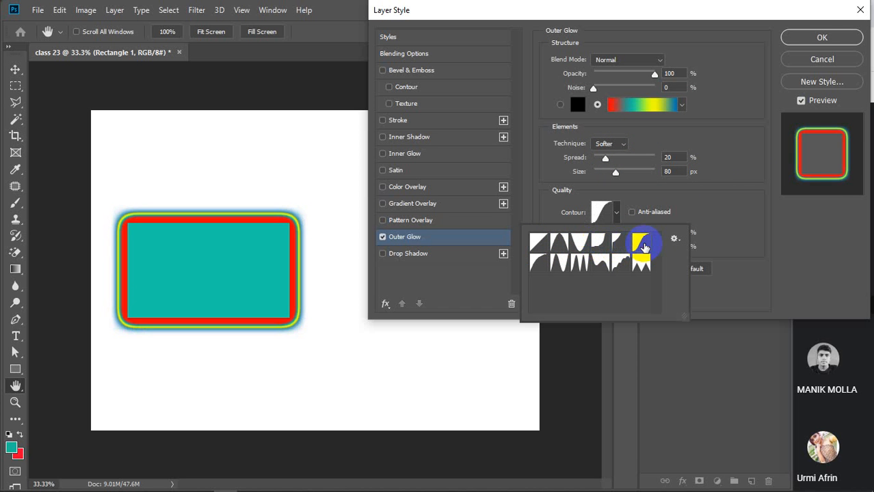
pyautogui.click(536, 263)
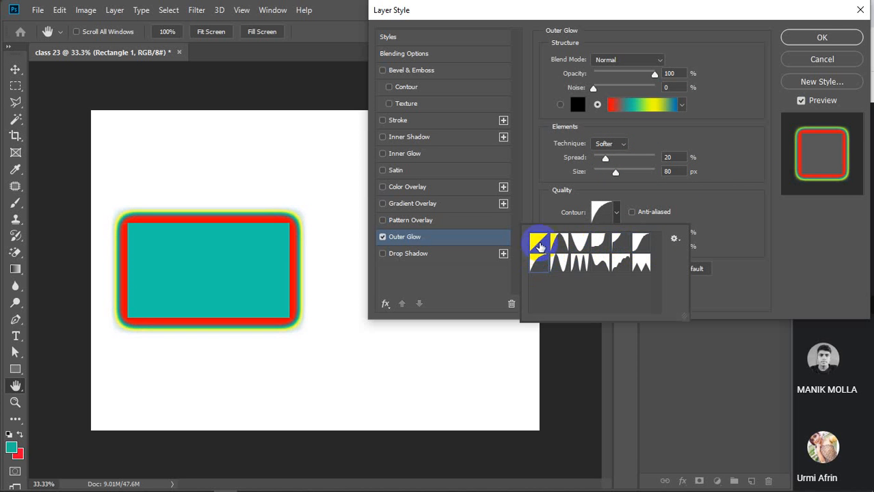
pyautogui.click(539, 244)
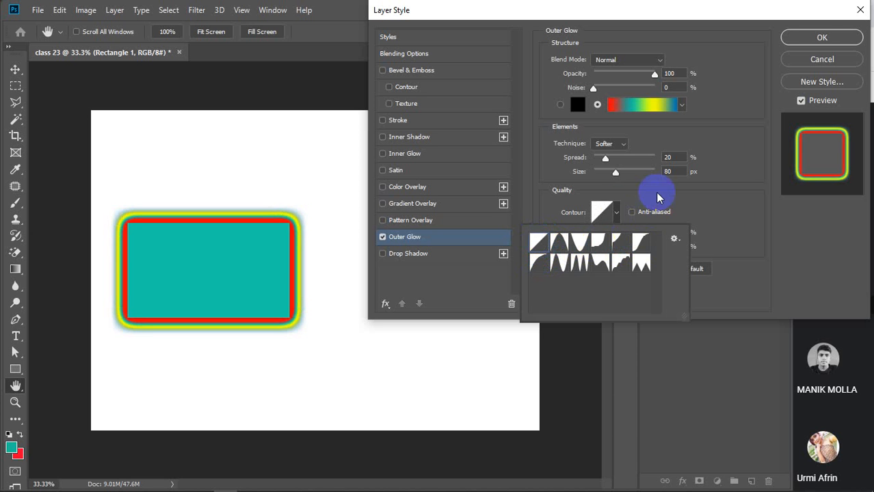
pyautogui.click(617, 213)
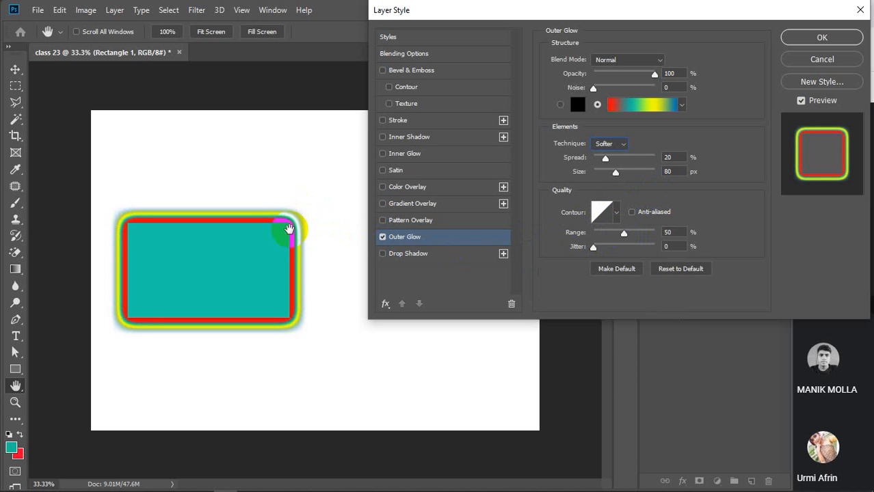
pyautogui.moveTo(625, 233)
pyautogui.mouseDown()
pyautogui.moveTo(656, 231)
pyautogui.moveTo(564, 234)
pyautogui.moveTo(652, 238)
pyautogui.moveTo(638, 235)
pyautogui.mouseUp()
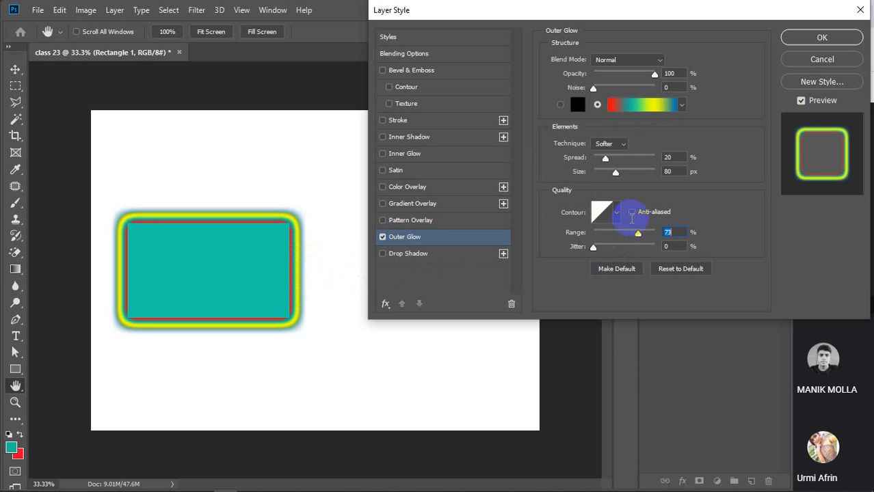
pyautogui.moveTo(639, 235)
pyautogui.mouseDown()
pyautogui.moveTo(592, 249)
pyautogui.moveTo(693, 236)
pyautogui.moveTo(620, 238)
pyautogui.moveTo(629, 234)
pyautogui.mouseUp()
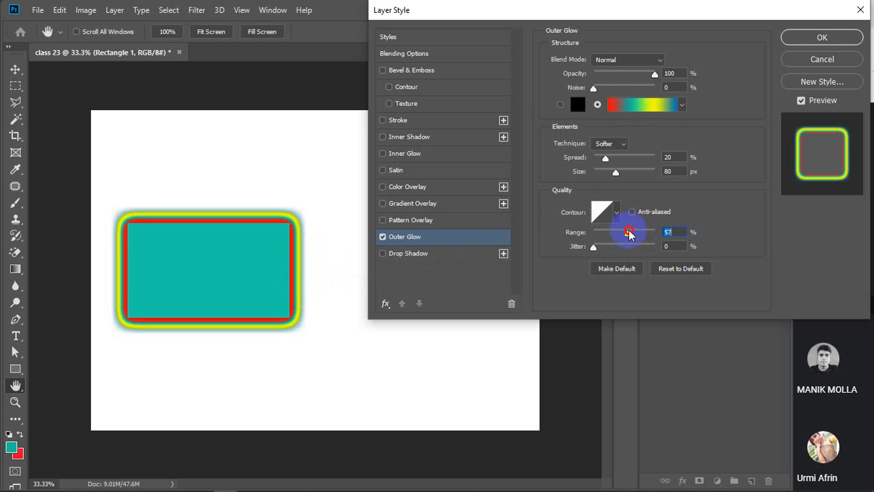
# Make the outer glow solid black and keep the Softer technique.
pyautogui.click(560, 105)
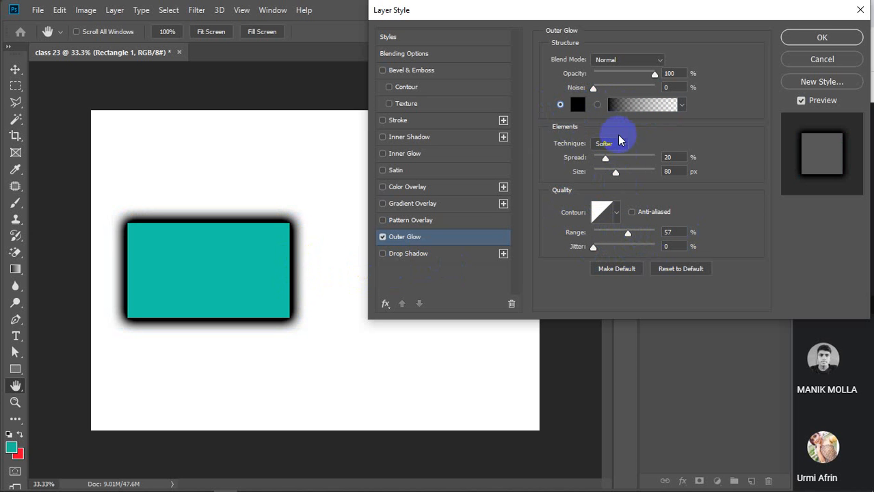
pyautogui.click(611, 144)
pyautogui.click(623, 164)
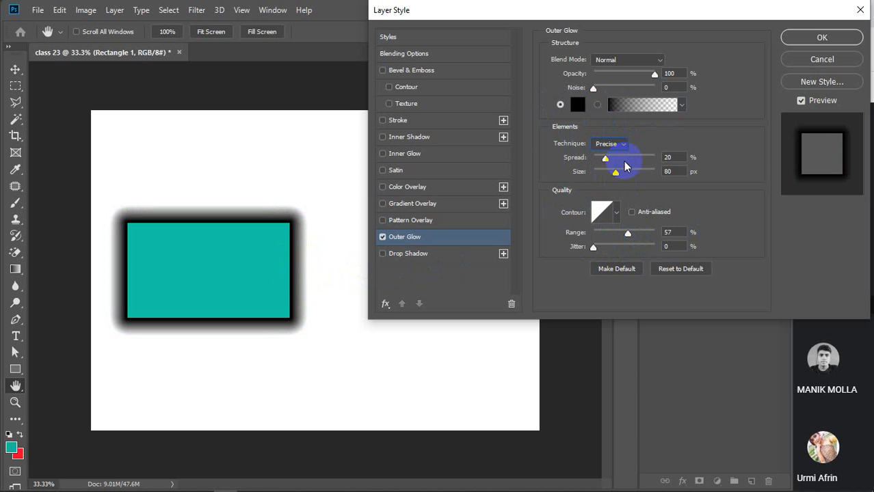
pyautogui.click(624, 145)
pyautogui.click(612, 155)
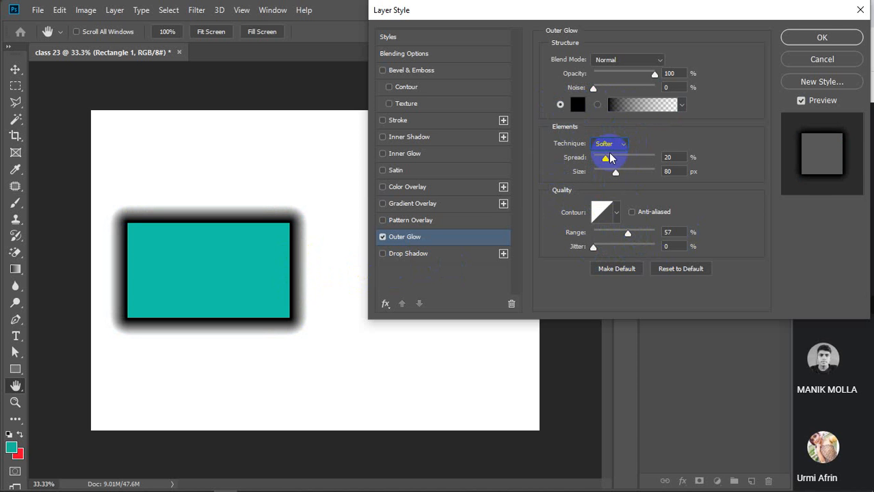
# Set the glow Range to 100% and Jitter to 0%.
pyautogui.moveTo(627, 233); pyautogui.dragTo(670, 241)
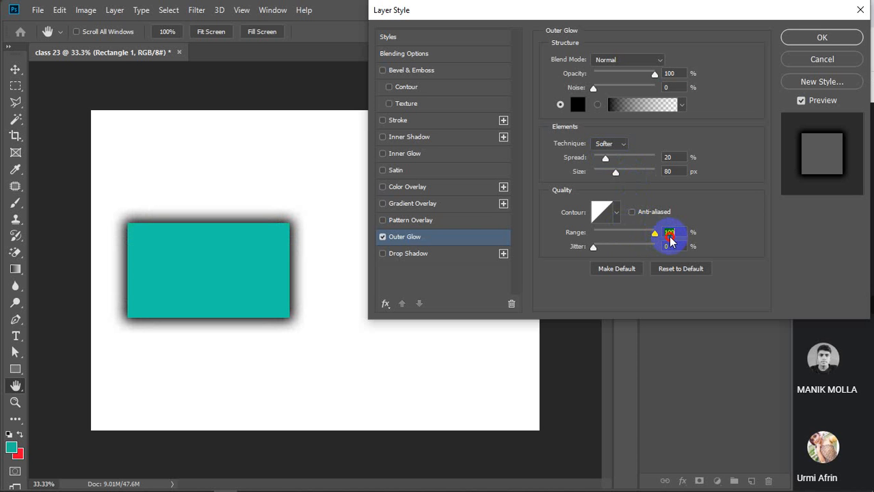
pyautogui.moveTo(670, 241); pyautogui.dragTo(645, 249)
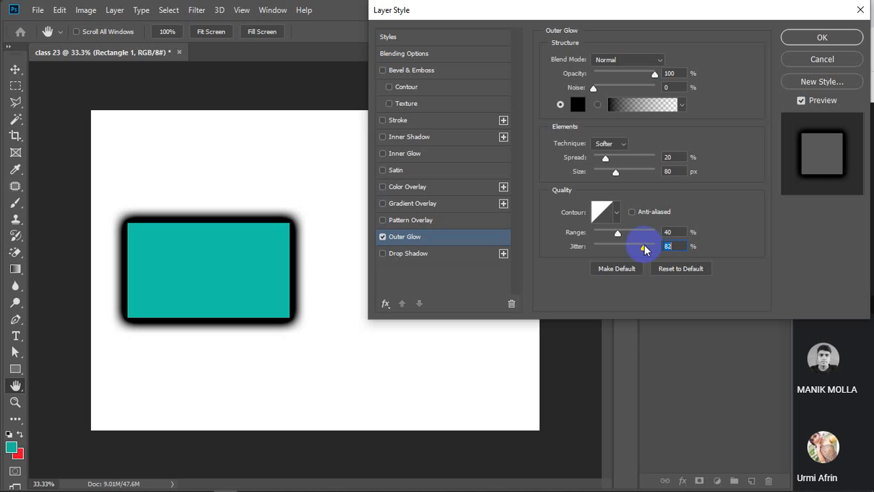
pyautogui.moveTo(644, 250); pyautogui.dragTo(573, 258)
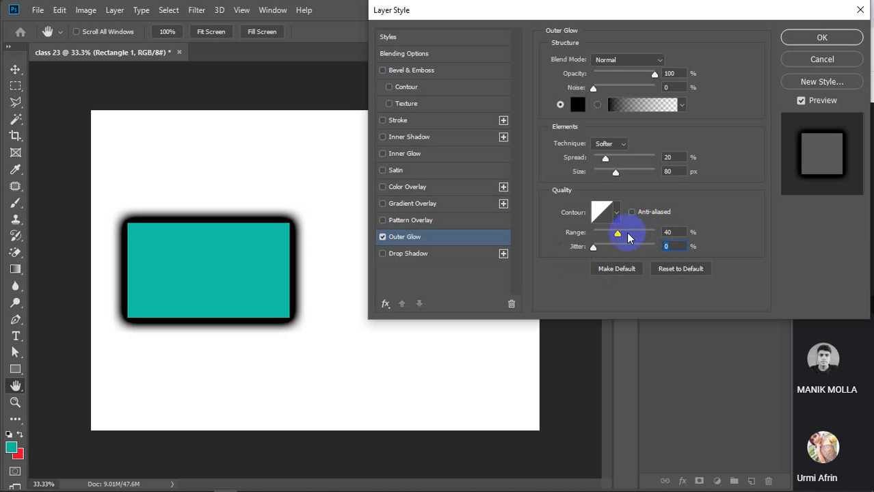
pyautogui.moveTo(617, 235); pyautogui.dragTo(670, 231)
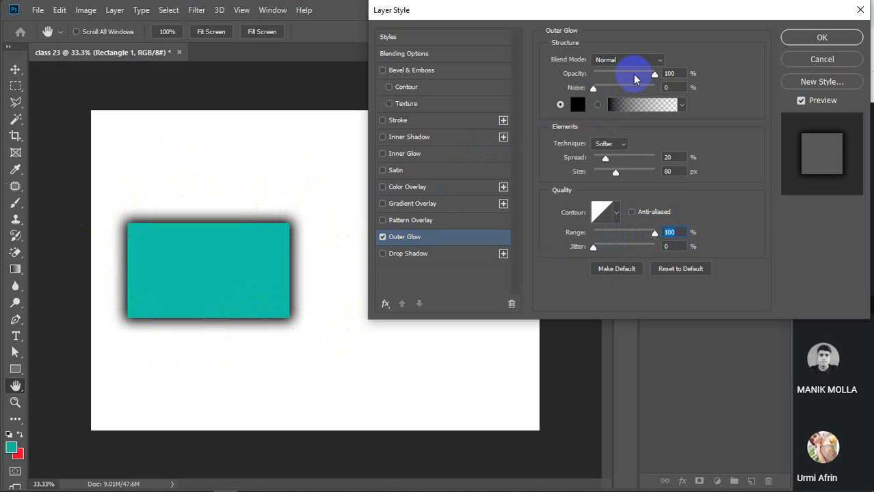
# Lower the glow opacity to 50%, apply the style, then delete the Outer Glow effect.
pyautogui.moveTo(654, 74); pyautogui.dragTo(631, 80)
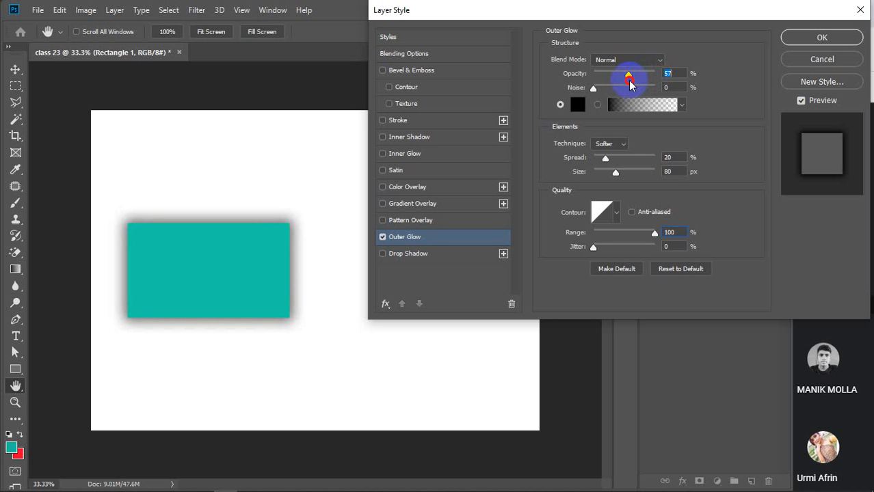
pyautogui.moveTo(630, 84); pyautogui.dragTo(629, 84)
pyautogui.write('50')
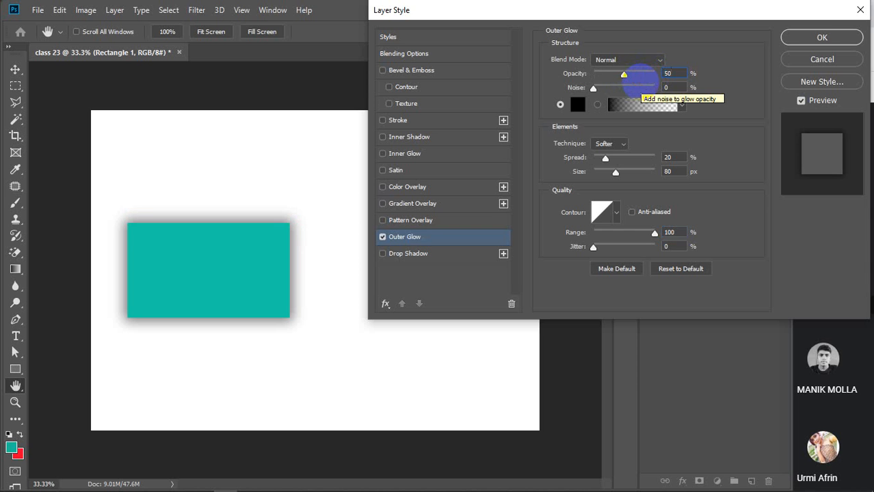
pyautogui.press('Return')
pyautogui.press('v')
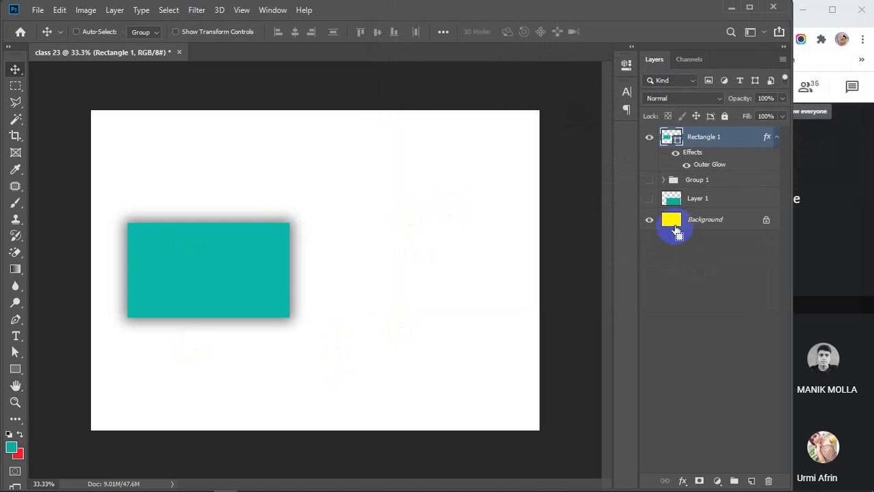
pyautogui.moveTo(676, 232); pyautogui.dragTo(674, 230)
# Reopen Rectangle 1's layer style, re-enable Outer Glow at 68% opacity, then switch it off.
pyautogui.doubleClick(755, 138)
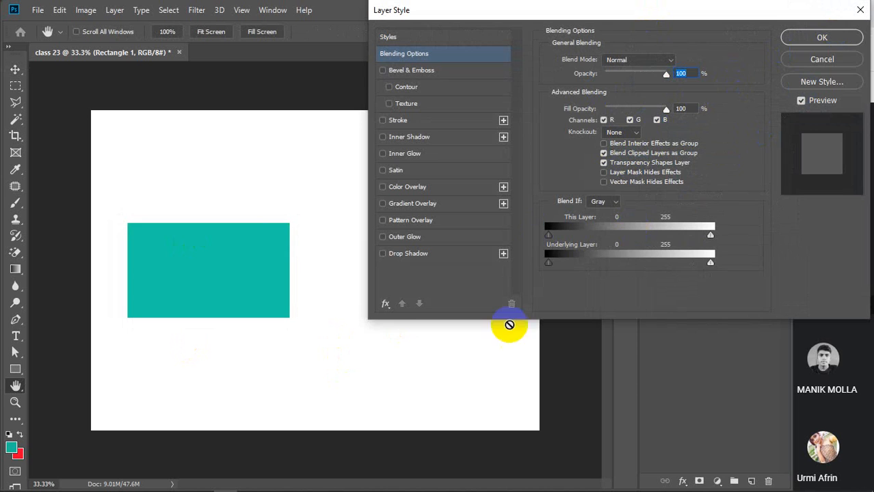
pyautogui.click(401, 240)
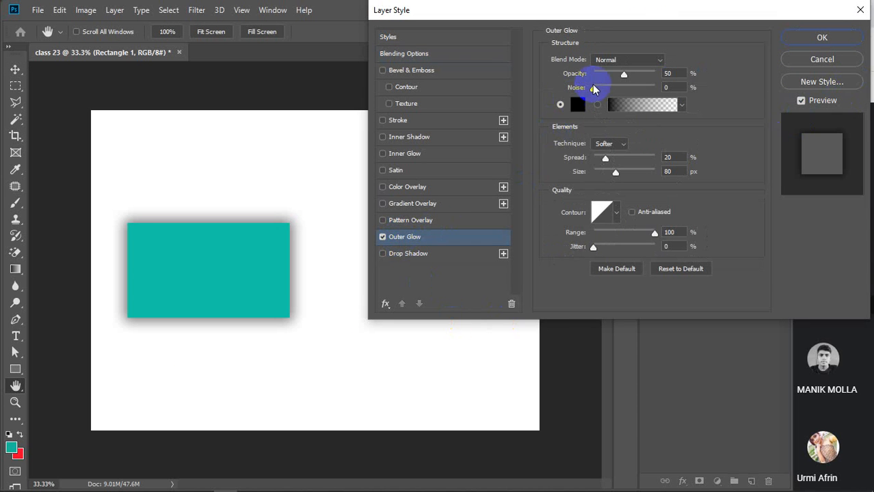
pyautogui.moveTo(624, 73); pyautogui.dragTo(663, 74)
pyautogui.moveTo(594, 87)
pyautogui.mouseDown()
pyautogui.moveTo(646, 85)
pyautogui.moveTo(589, 92)
pyautogui.mouseUp()
pyautogui.click(636, 74)
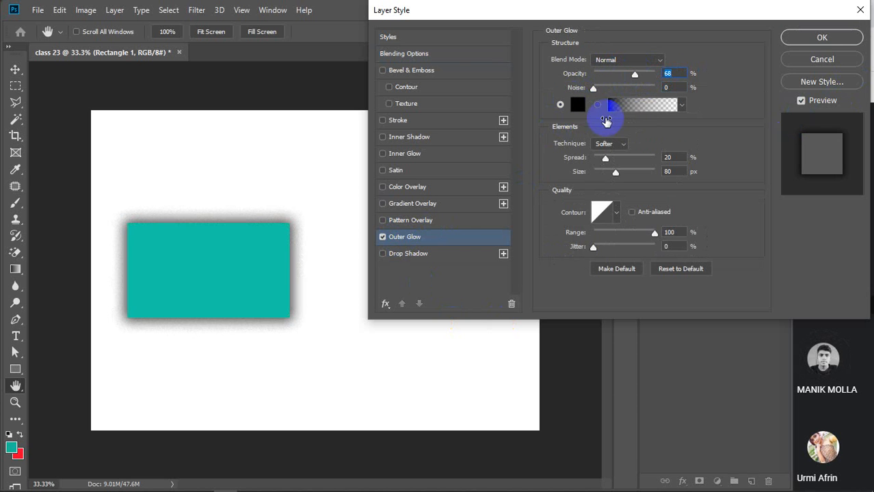
pyautogui.click(383, 237)
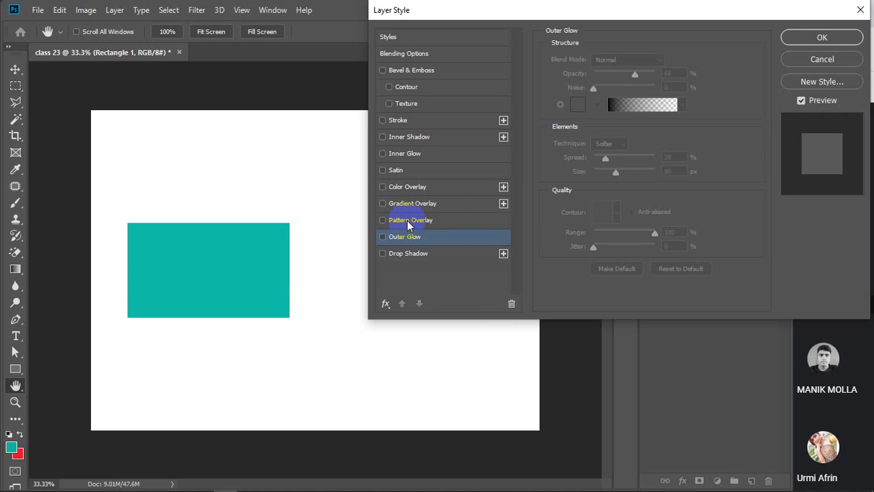
# Turn on Pattern Overlay and try several patterns, settling on the peach paper texture.
pyautogui.click(406, 219)
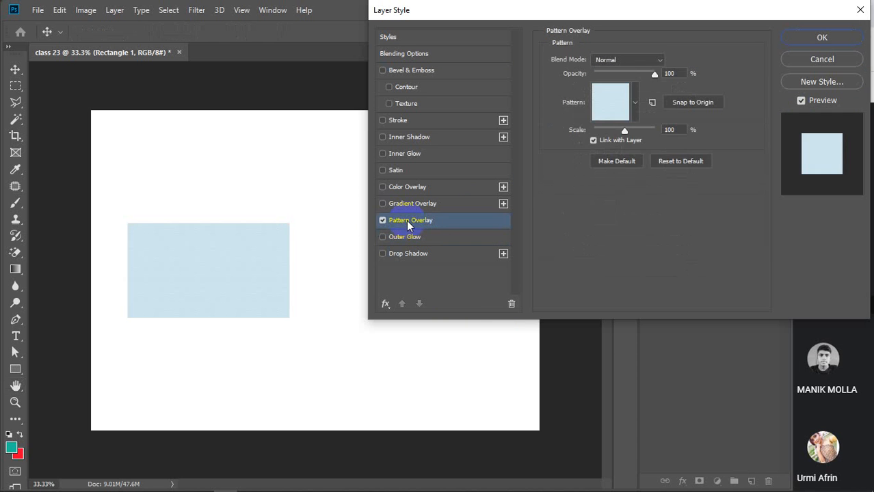
pyautogui.click(656, 59)
pyautogui.click(651, 67)
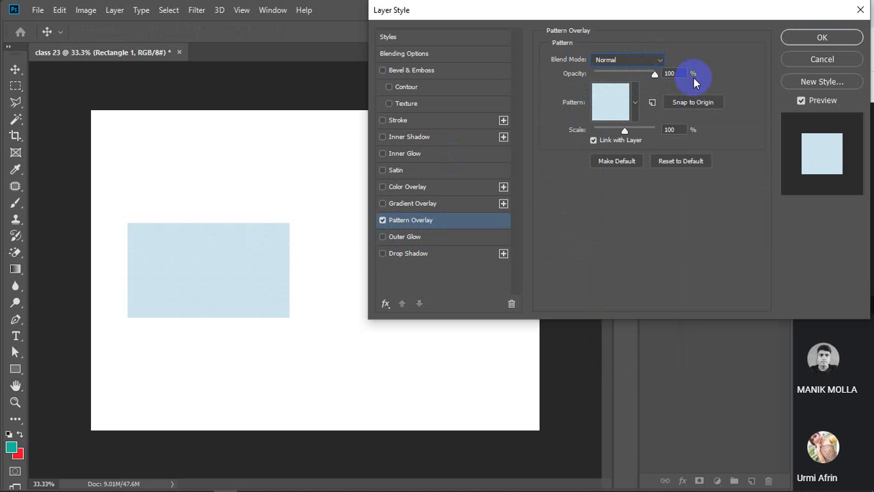
pyautogui.click(636, 103)
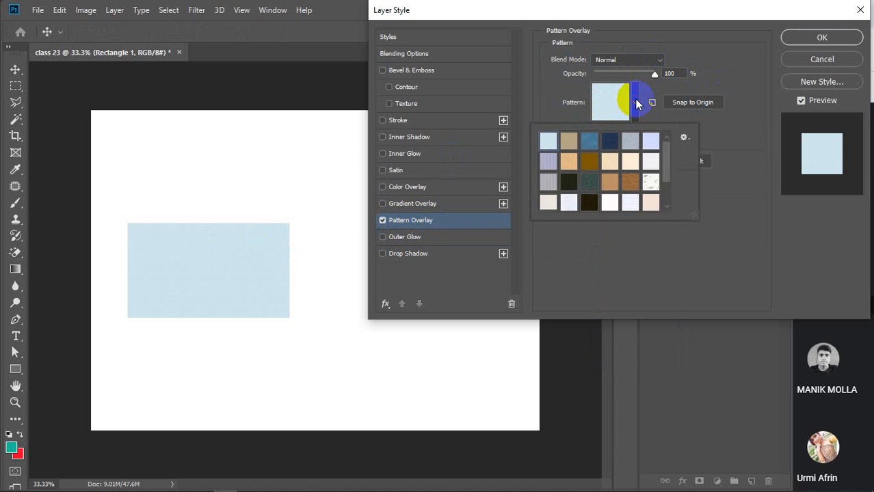
pyautogui.click(590, 140)
pyautogui.click(586, 182)
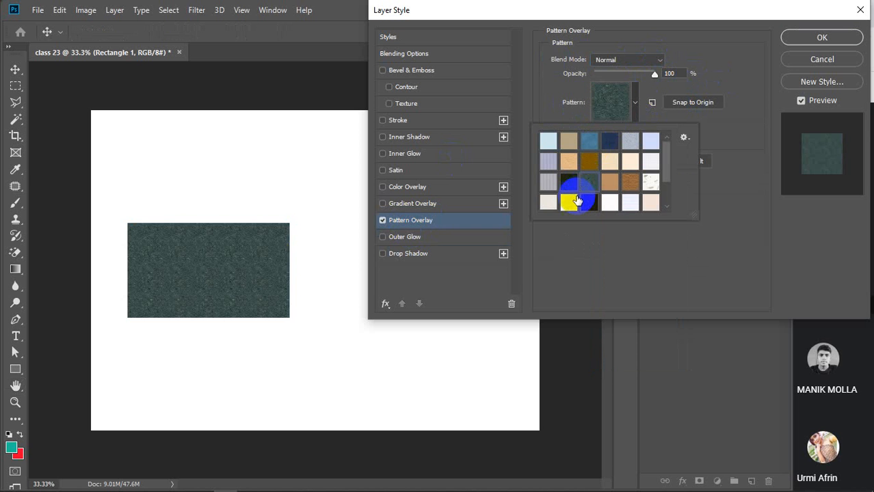
pyautogui.click(611, 199)
pyautogui.click(624, 142)
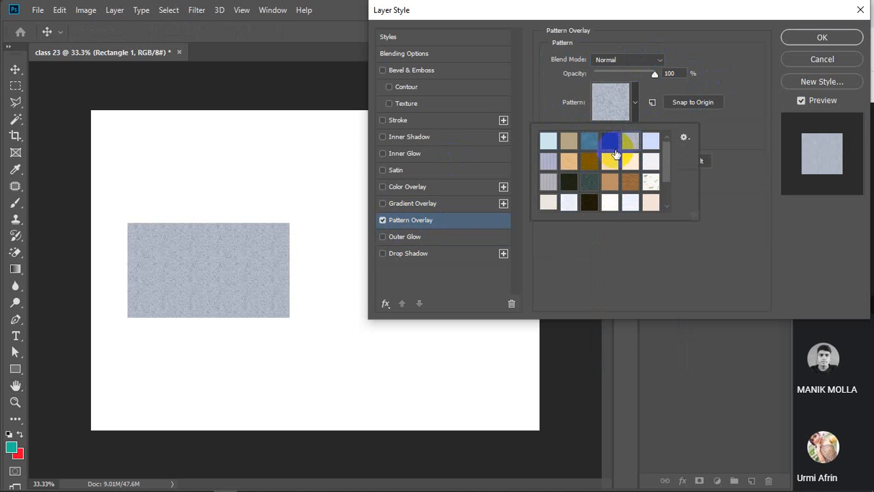
pyautogui.click(612, 163)
pyautogui.click(612, 164)
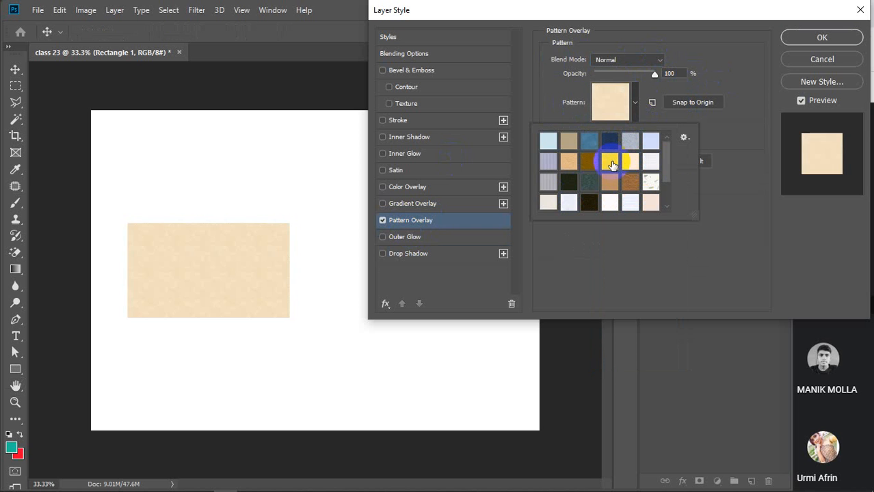
# Scale the pattern overlay down to 17%.
pyautogui.click(684, 138)
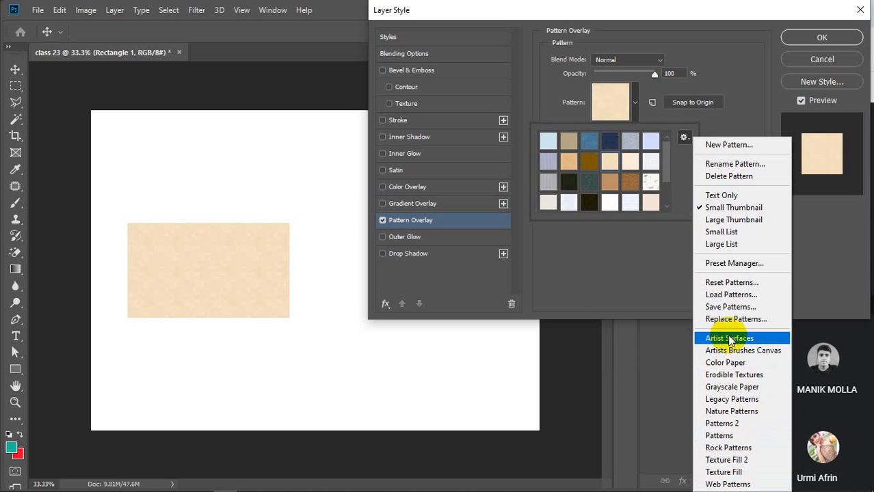
pyautogui.click(684, 138)
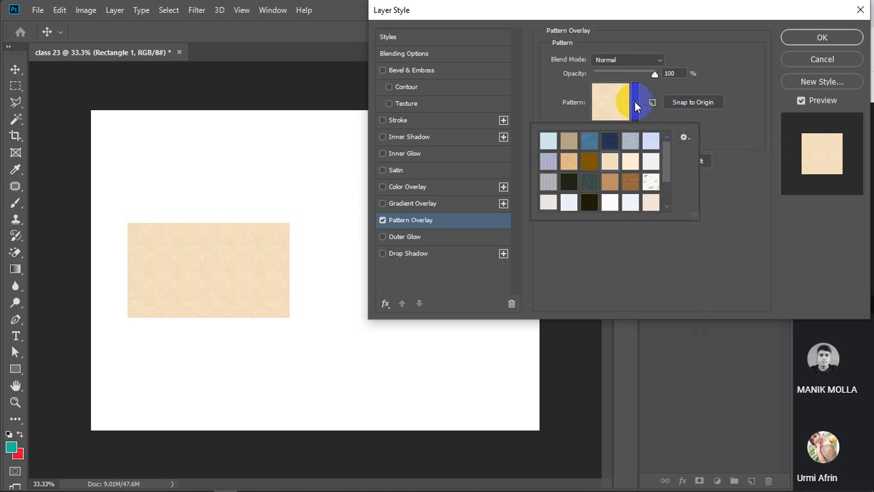
pyautogui.click(634, 101)
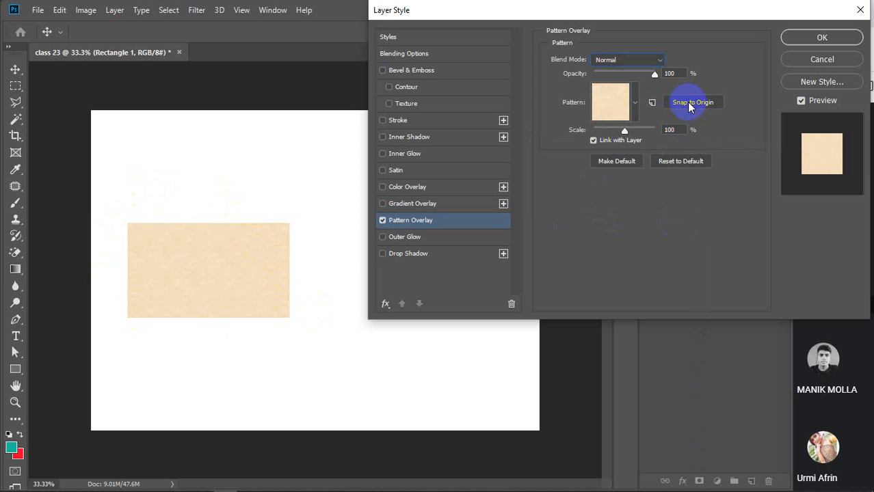
pyautogui.click(625, 132)
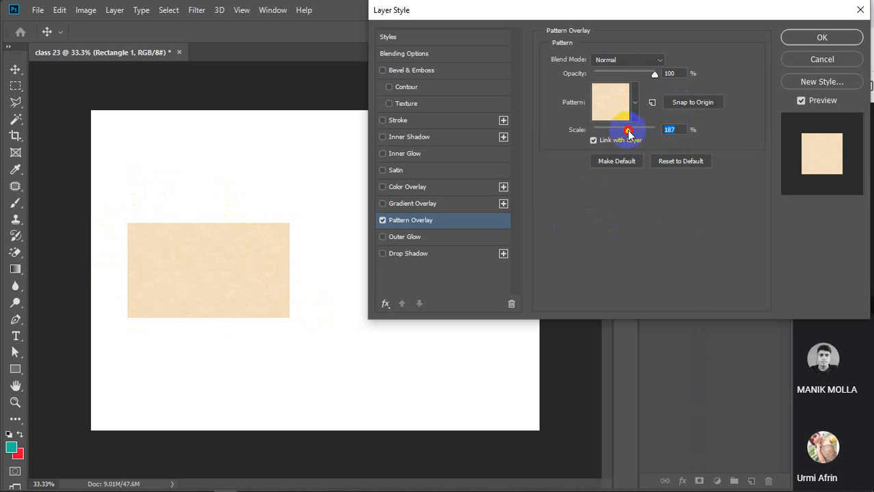
pyautogui.moveTo(628, 132); pyautogui.dragTo(600, 137)
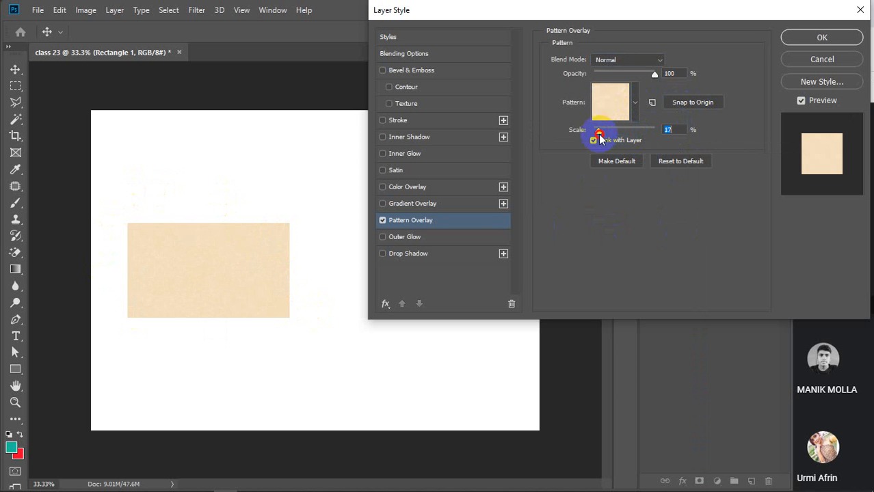
pyautogui.click(629, 101)
# Choose the yellow-black pattern swatch for the overlay.
pyautogui.click(646, 181)
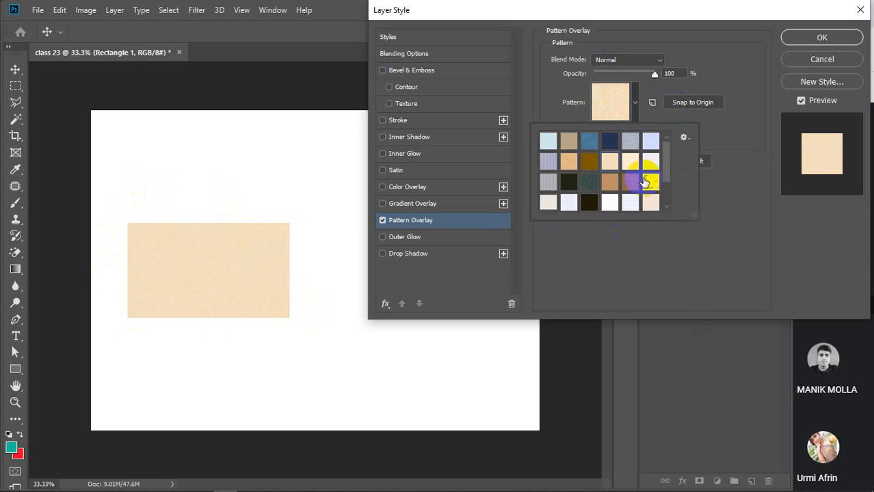
pyautogui.scroll(-2, 649, 185)
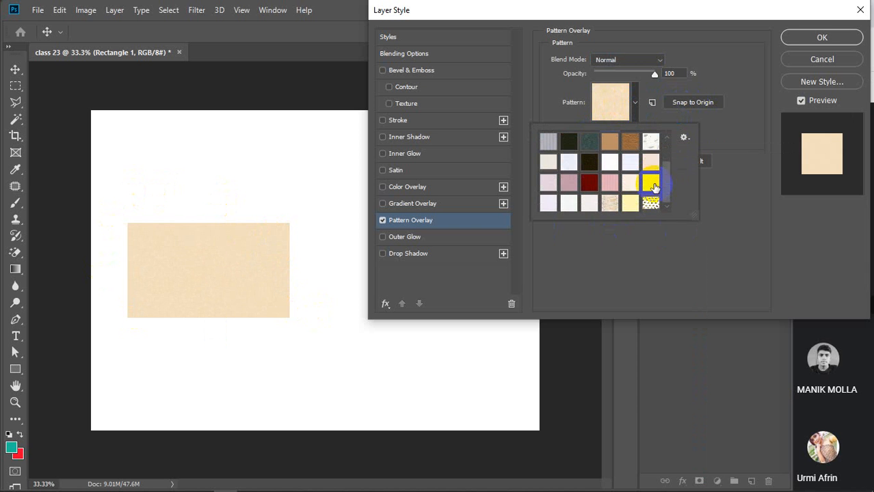
pyautogui.click(650, 203)
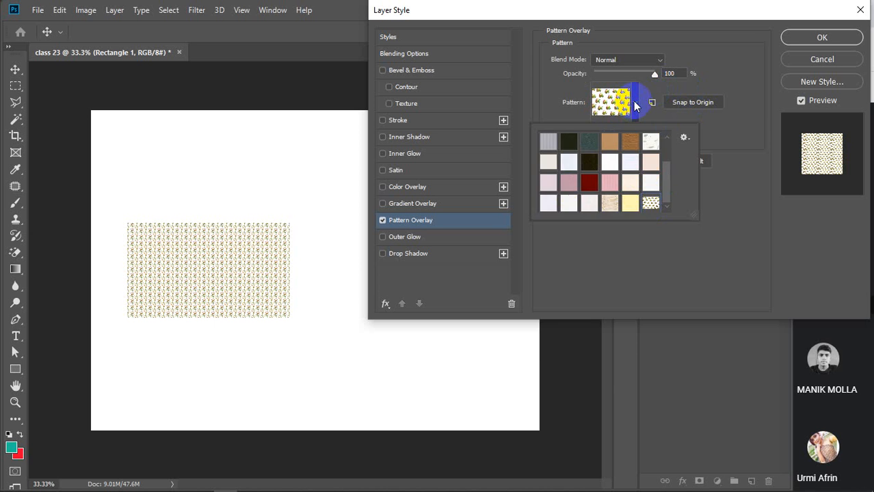
pyautogui.click(635, 104)
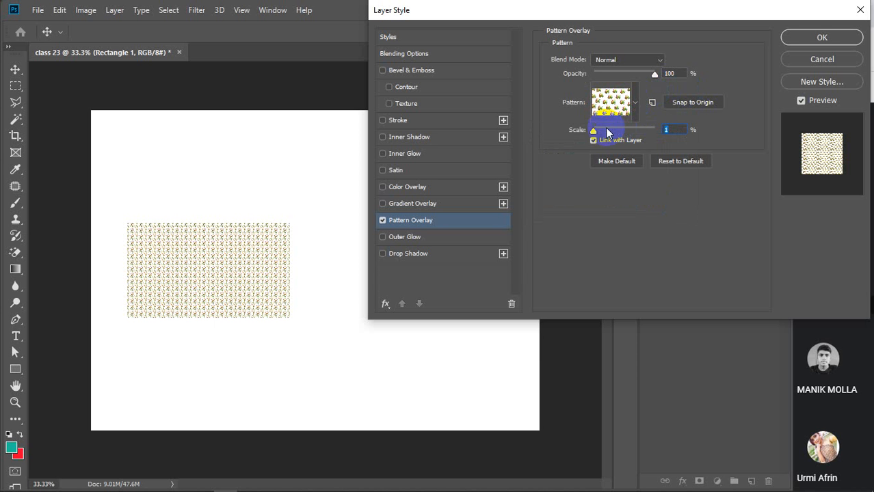
# Preview the pattern at 75%, very large and small scales, toggle Link with Layer, then disable Pattern Overlay.
pyautogui.moveTo(597, 135); pyautogui.dragTo(615, 131)
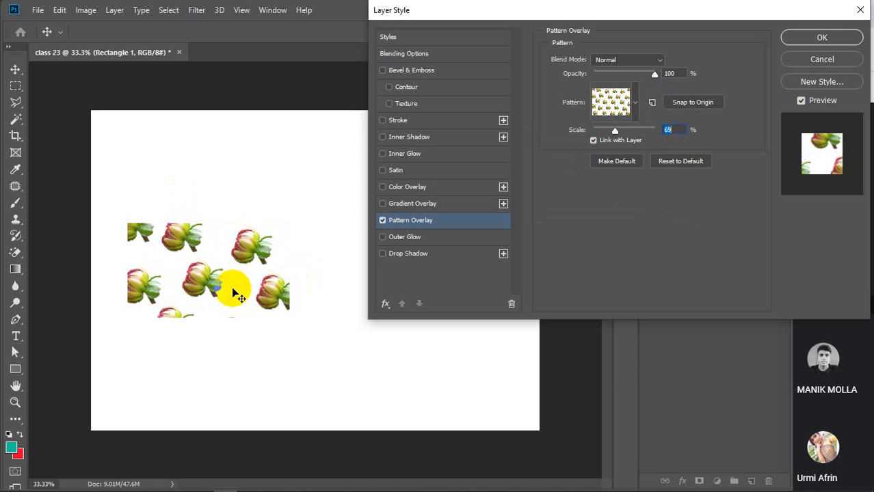
pyautogui.moveTo(616, 139); pyautogui.dragTo(579, 151)
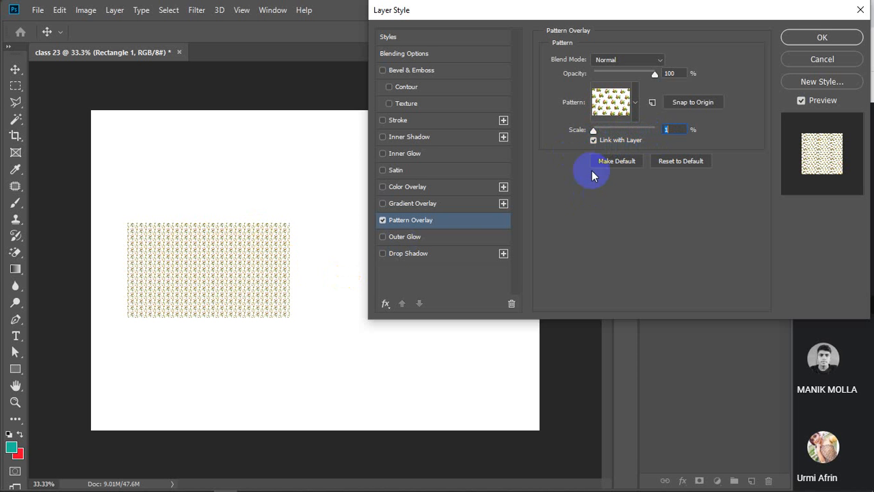
pyautogui.moveTo(595, 134); pyautogui.dragTo(596, 134)
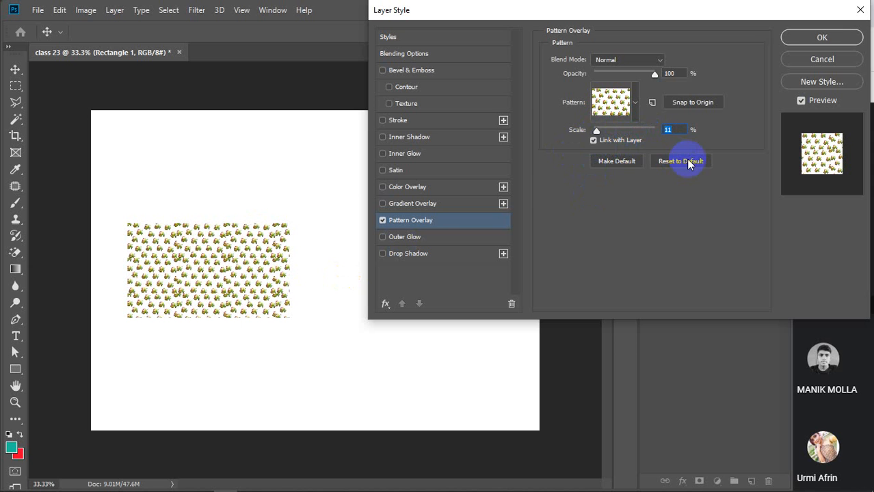
pyautogui.click(592, 140)
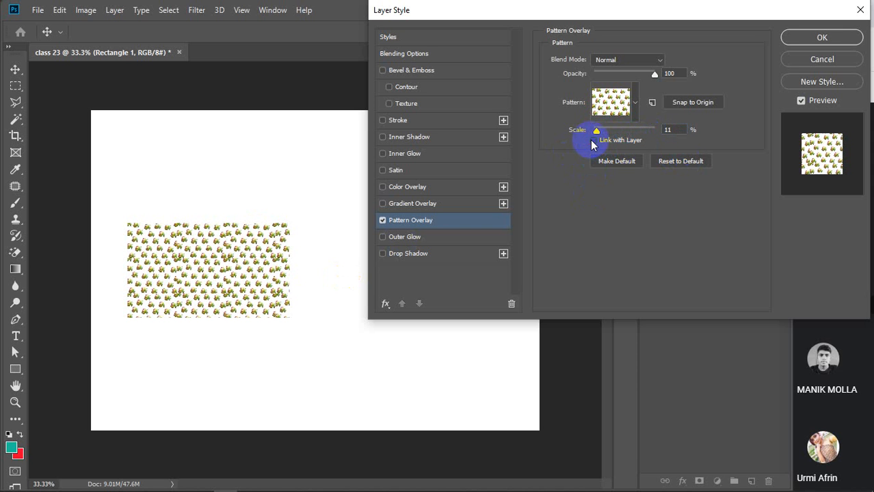
pyautogui.click(593, 141)
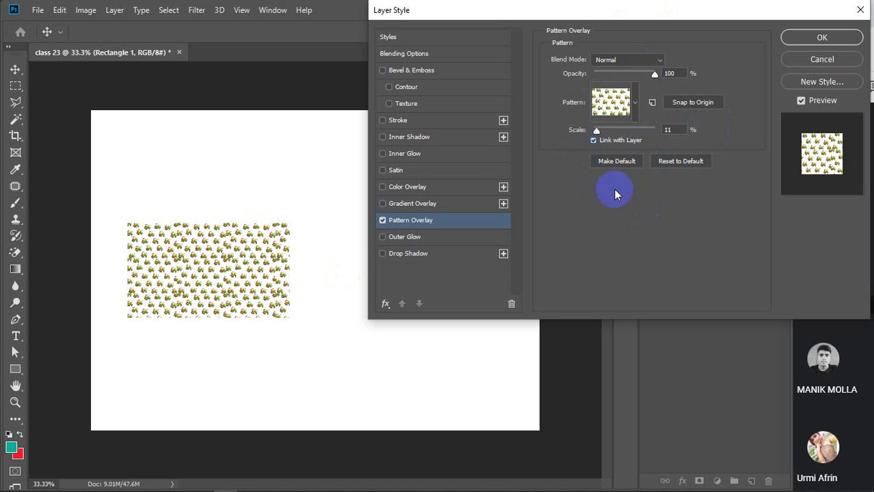
pyautogui.click(382, 221)
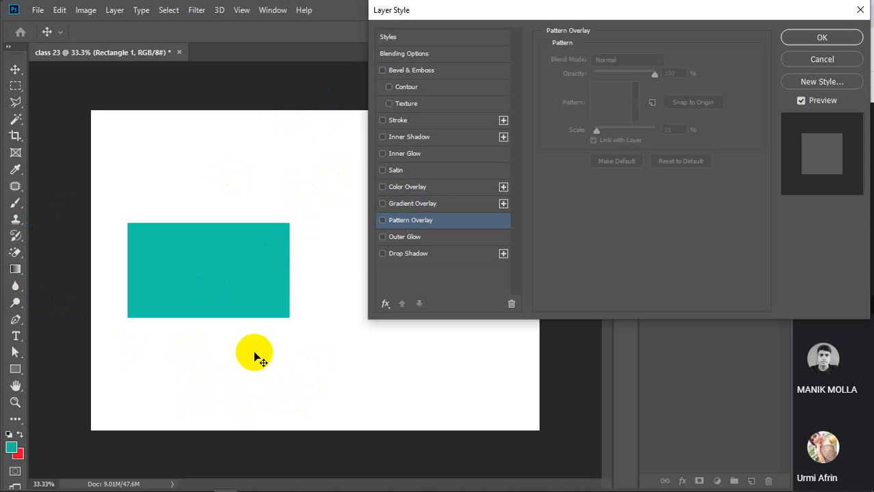
# Cancel the Layer Style and set the rectangle's fill to solid red.
pyautogui.click(822, 60)
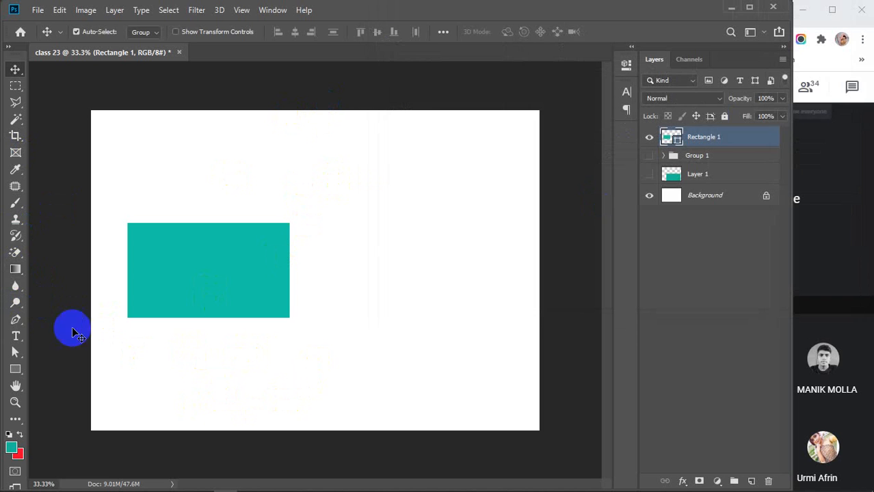
pyautogui.click(16, 369)
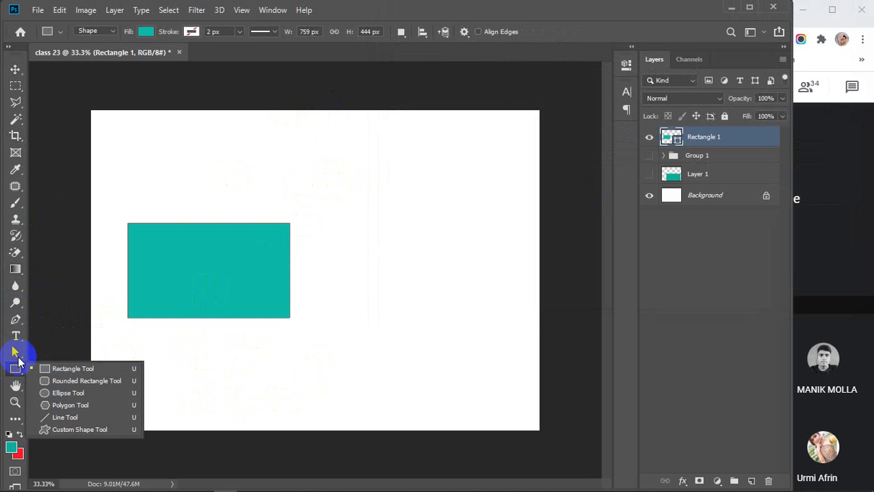
pyautogui.click(145, 31)
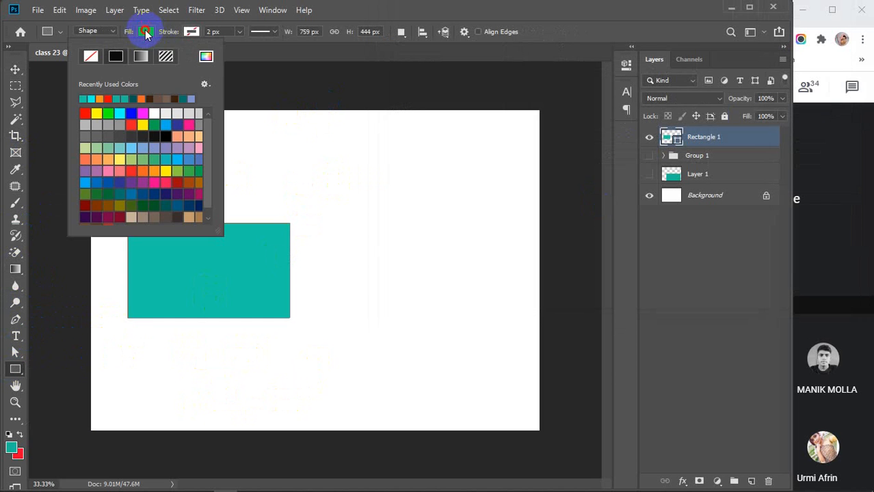
pyautogui.click(141, 57)
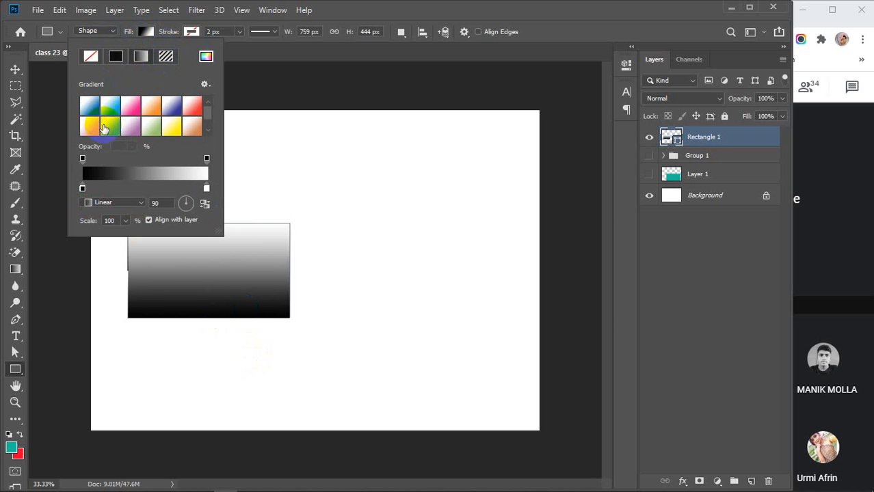
pyautogui.click(115, 57)
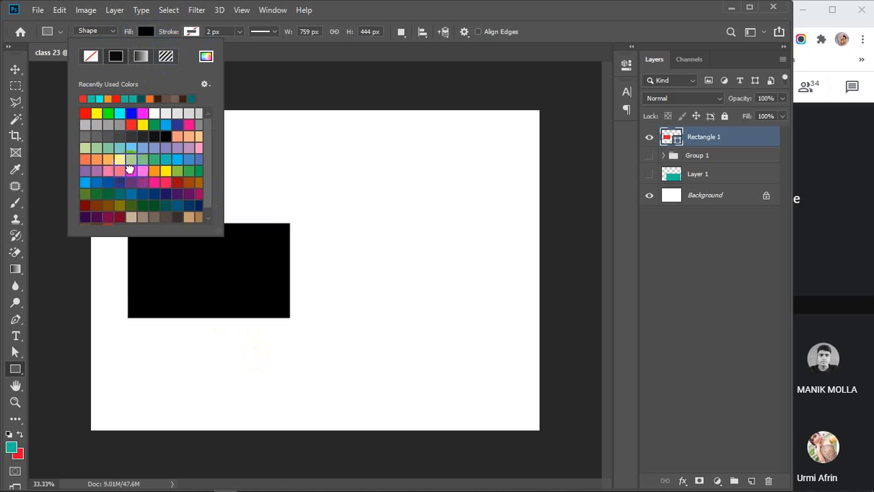
pyautogui.click(132, 170)
pyautogui.click(146, 32)
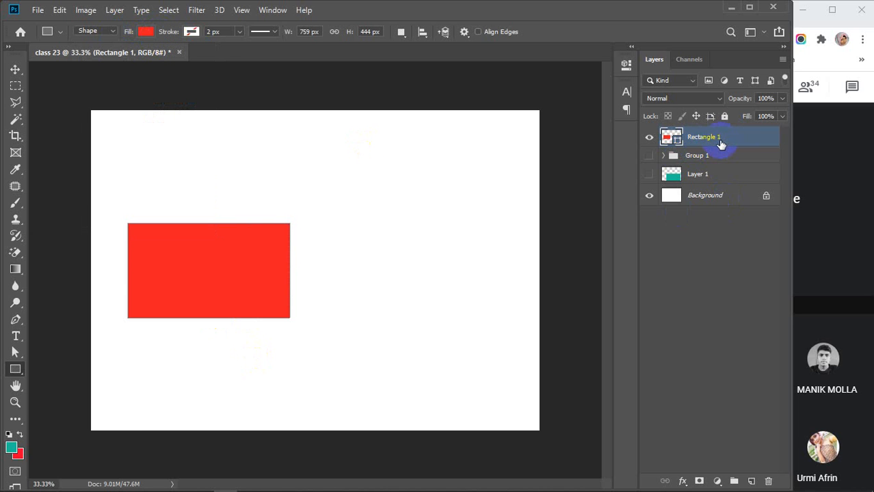
# Select the Rectangle 1 layer and delete it.
pyautogui.click(26, 369)
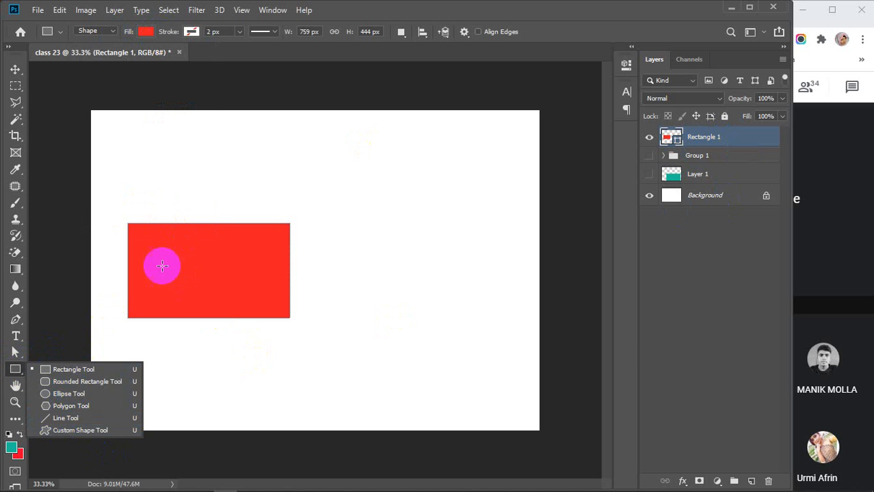
pyautogui.click(15, 69)
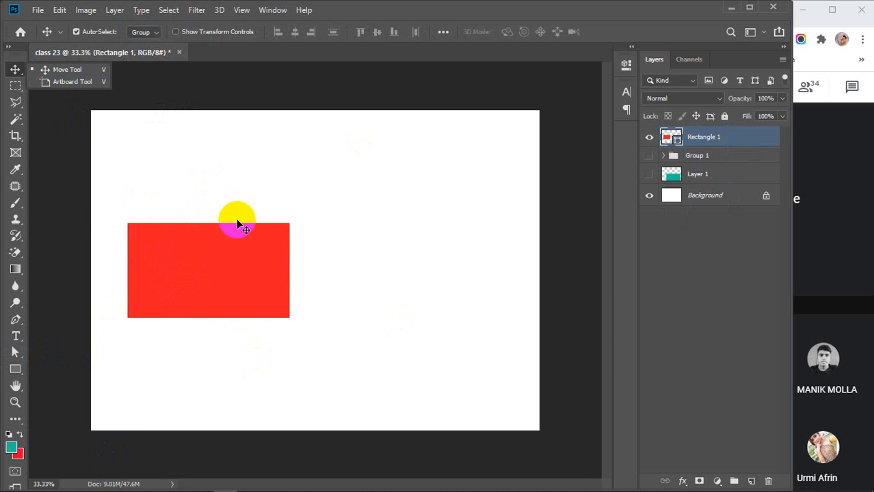
pyautogui.click(735, 137)
pyautogui.press('Delete')
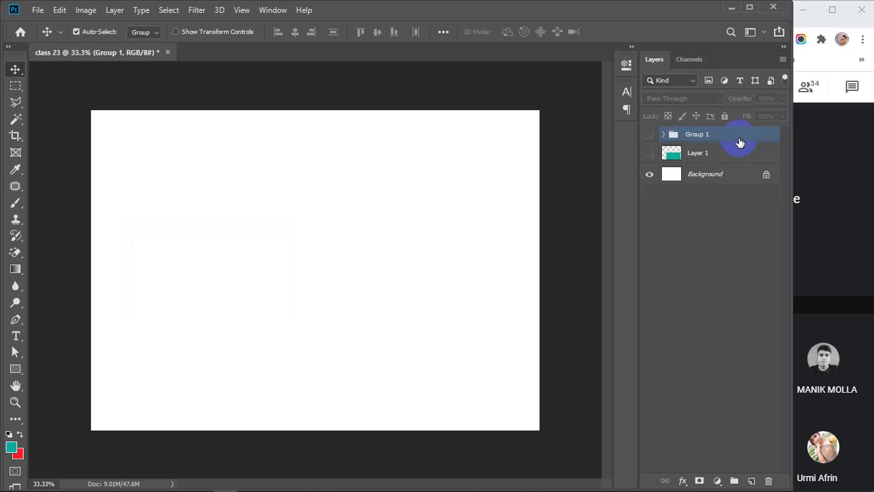
pyautogui.click(16, 320)
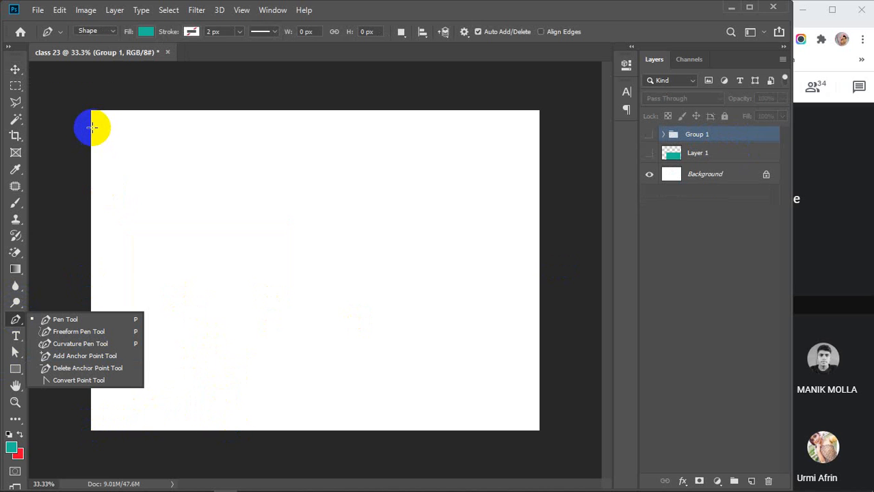
# Draw a closed teal wave shape with the Pen tool over the canvas's lower left.
pyautogui.click(93, 126)
pyautogui.moveTo(229, 192); pyautogui.dragTo(286, 282)
pyautogui.moveTo(304, 359); pyautogui.dragTo(401, 340)
pyautogui.hotkey('ctrl', 'z')
pyautogui.hotkey('ctrl', 'z')
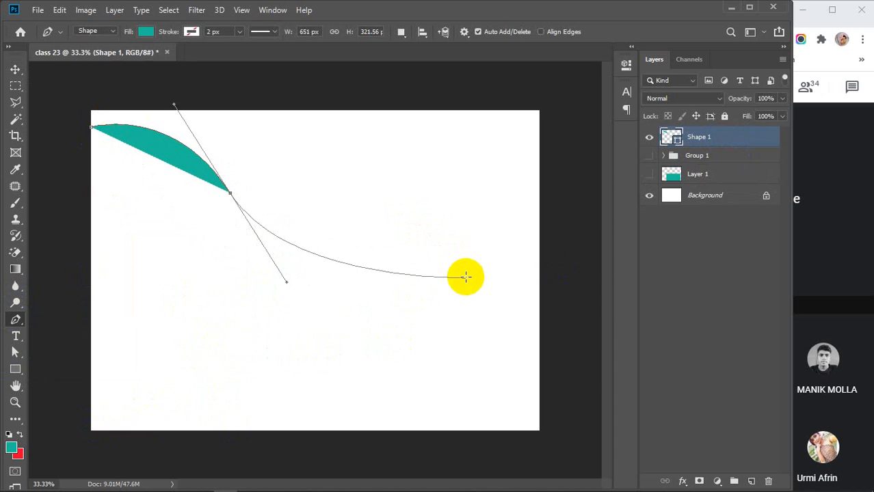
pyautogui.moveTo(480, 314); pyautogui.dragTo(546, 306)
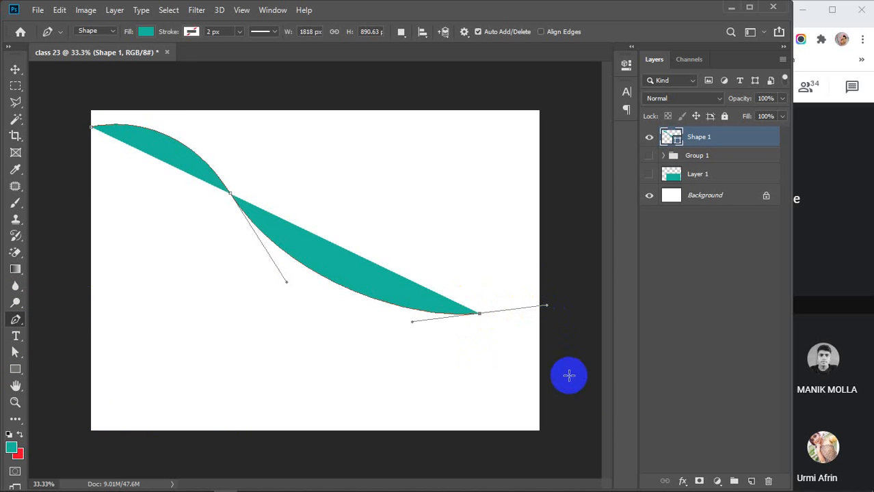
pyautogui.click(574, 334)
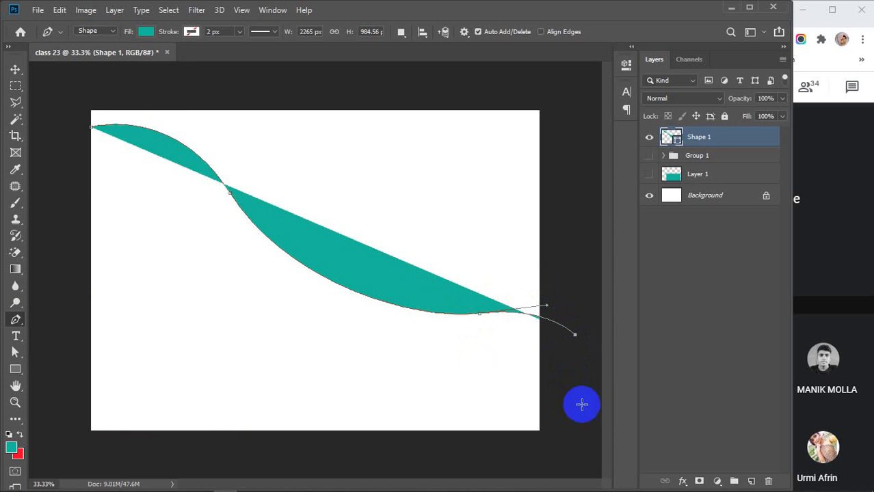
pyautogui.click(563, 460)
pyautogui.click(72, 458)
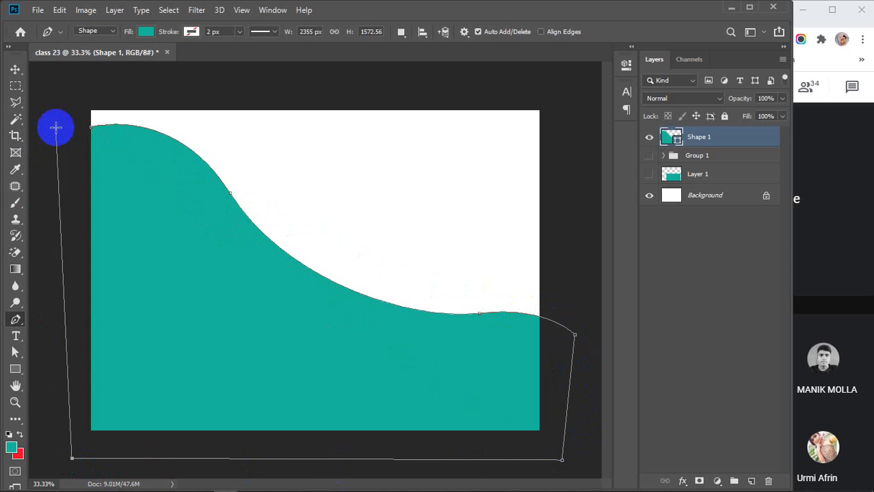
pyautogui.click(69, 134)
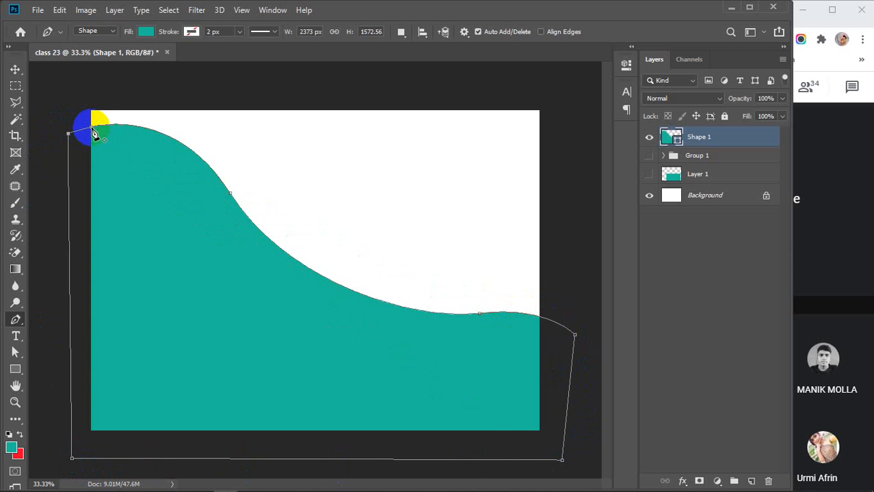
pyautogui.click(93, 129)
# Move the Shape 1 wave slightly down and left.
pyautogui.press('v')
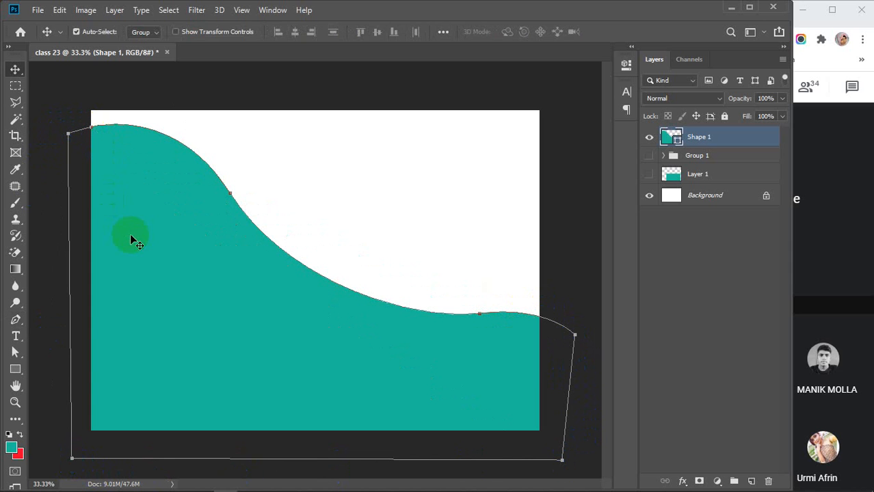
pyautogui.click(556, 141)
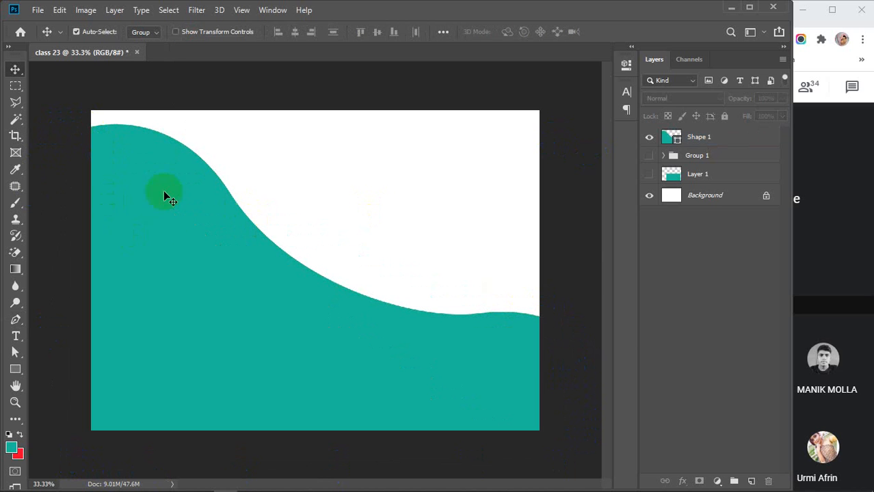
pyautogui.moveTo(248, 290); pyautogui.dragTo(246, 301)
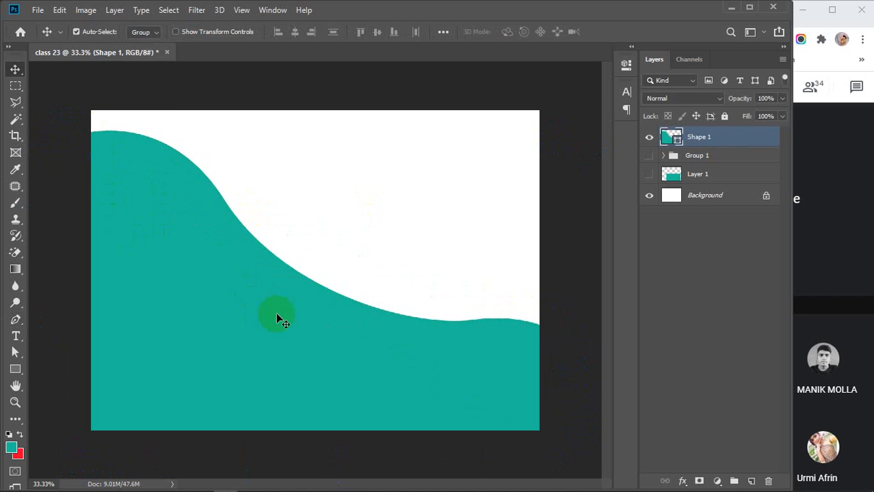
# Give the wave a white-to-black gradient fill and deselect the Shape 1 layer.
pyautogui.click(15, 369)
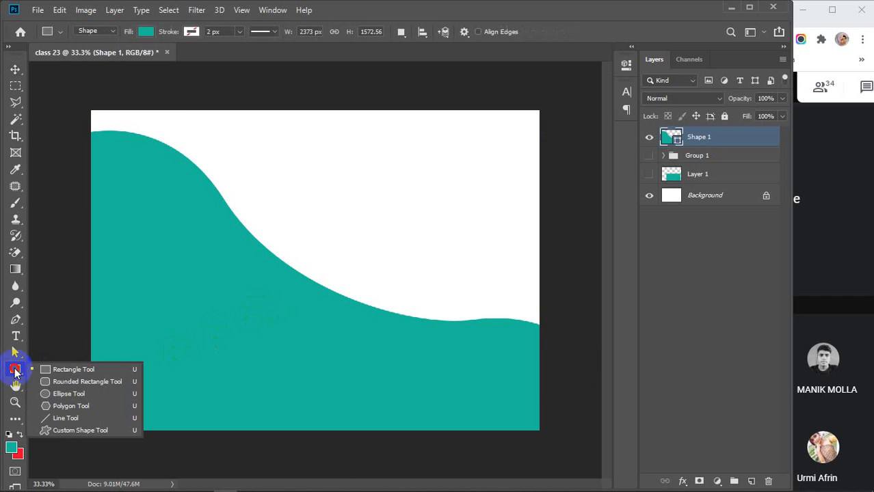
pyautogui.click(146, 31)
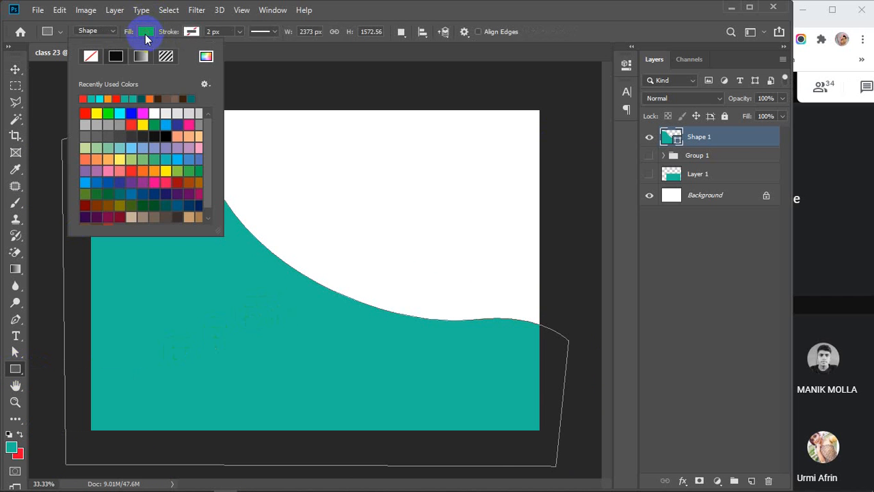
pyautogui.click(140, 57)
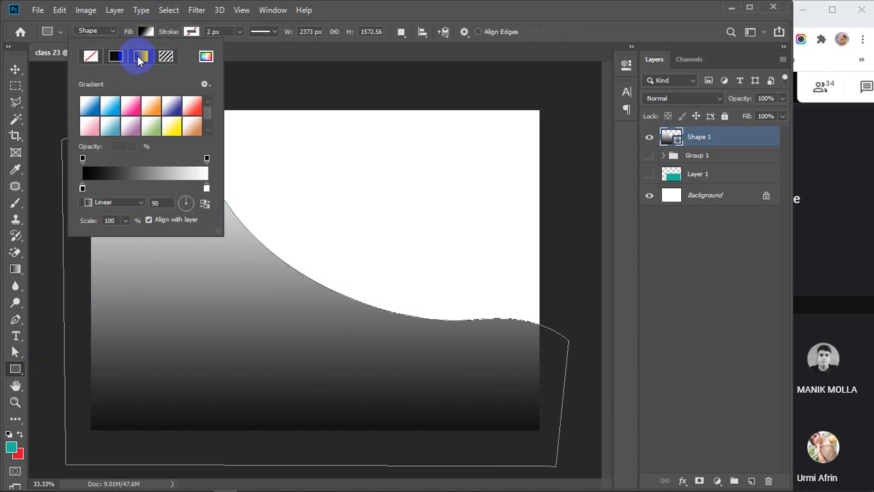
pyautogui.click(140, 31)
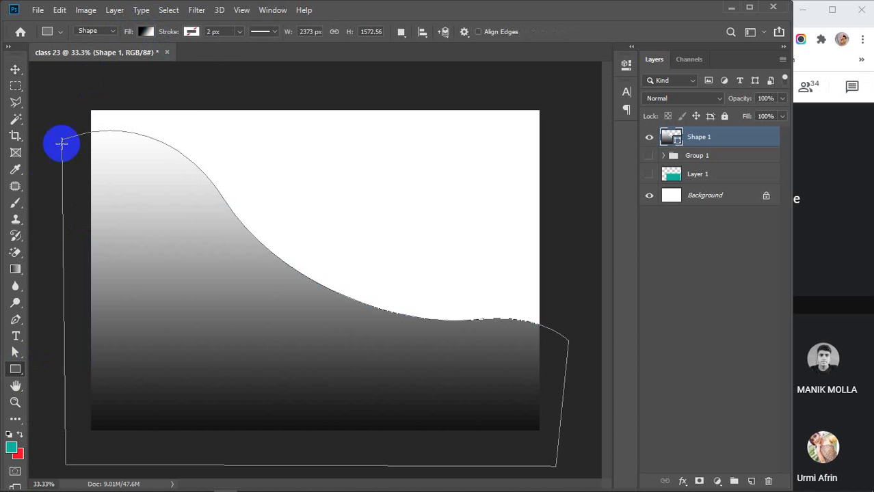
pyautogui.click(14, 70)
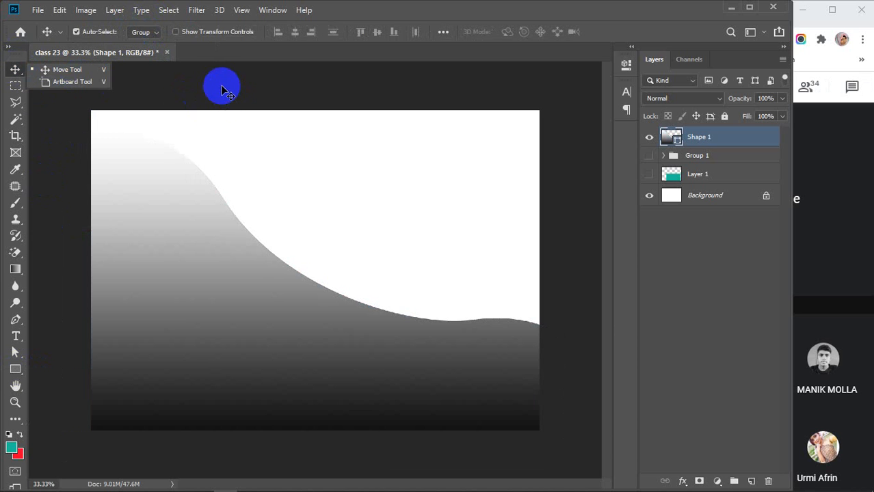
pyautogui.click(249, 174)
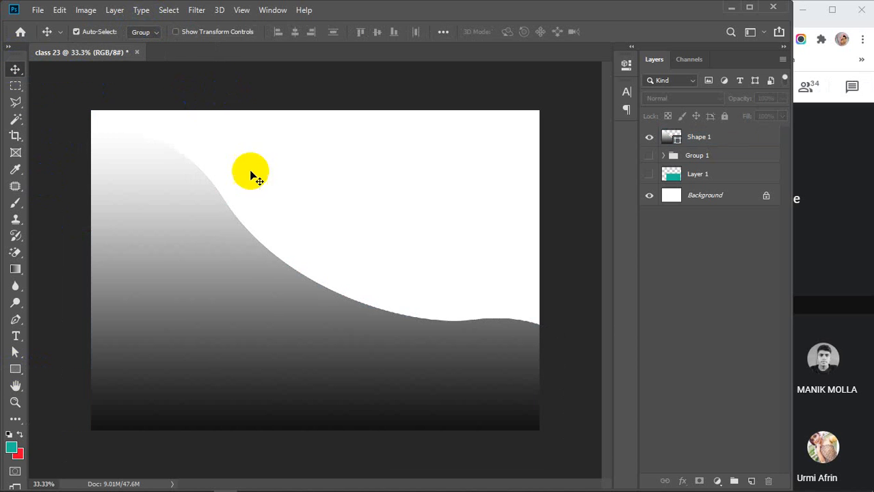
# Add a green-to-purple Gradient Overlay to Shape 1 at 100% opacity and open its Gradient Editor.
pyautogui.doubleClick(757, 139)
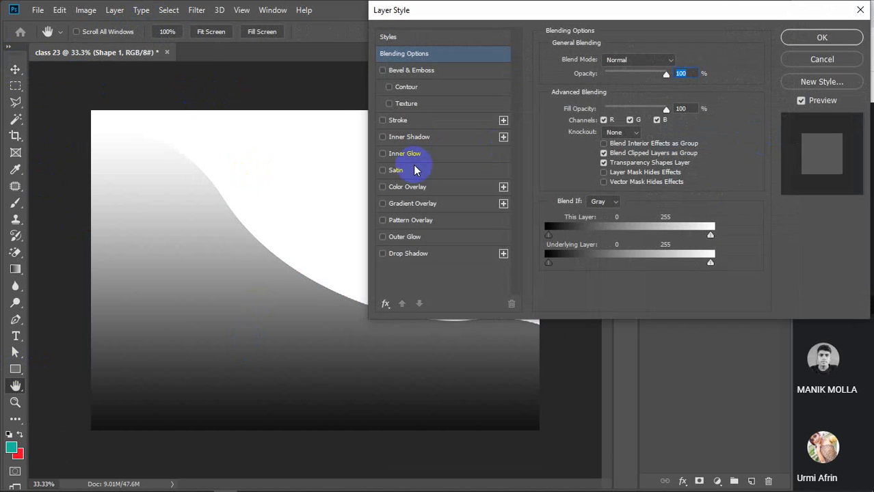
pyautogui.click(405, 205)
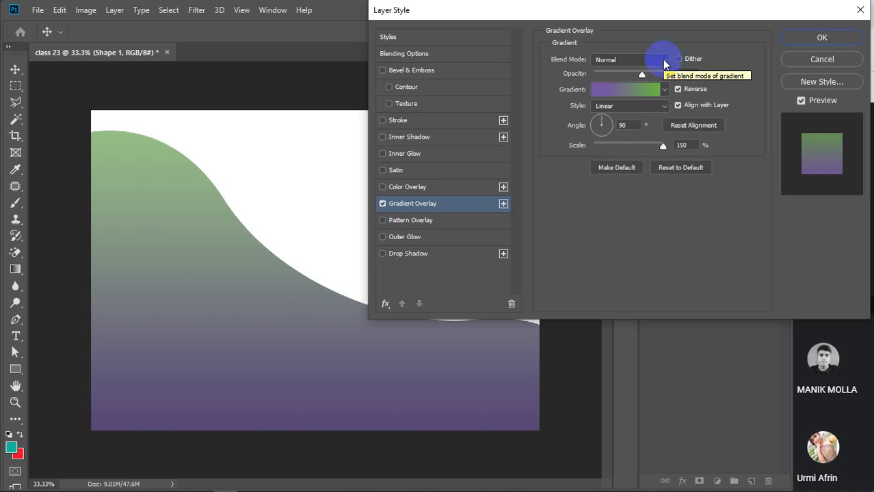
pyautogui.moveTo(642, 74); pyautogui.dragTo(682, 73)
pyautogui.click(681, 73)
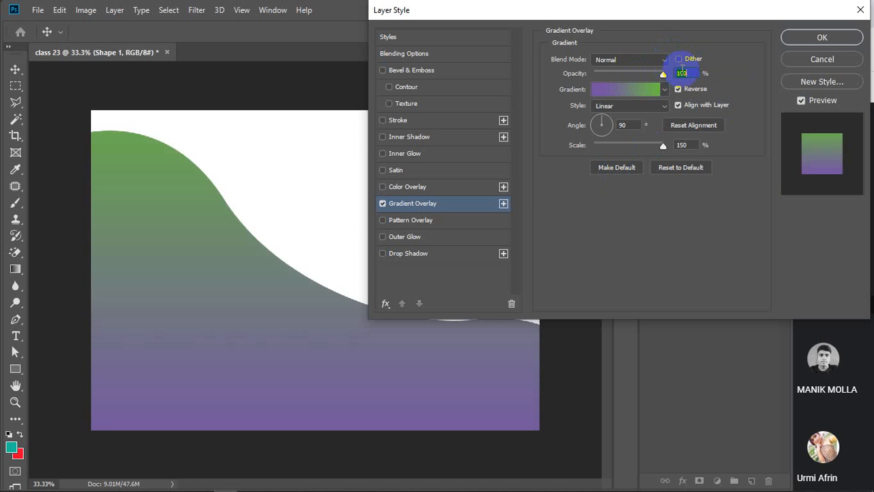
pyautogui.click(622, 89)
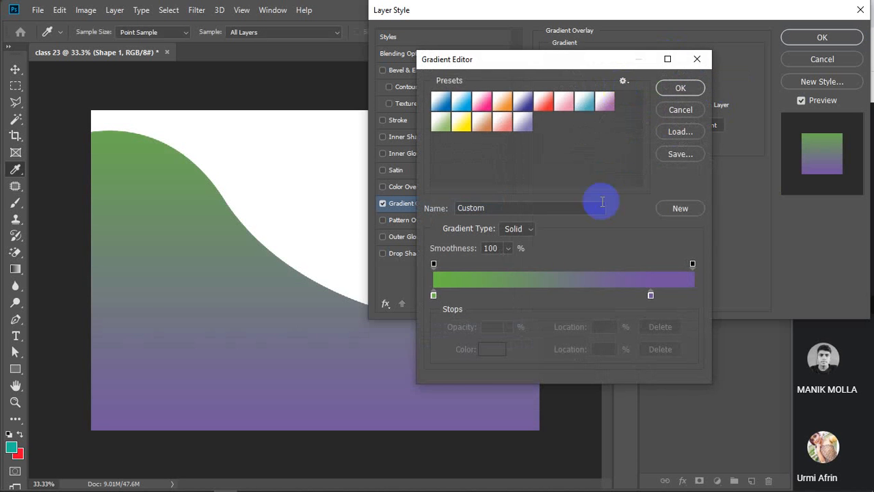
# Try the Orange, Magenta and Light Cyan presets and add a middle teal stop.
pyautogui.click(503, 103)
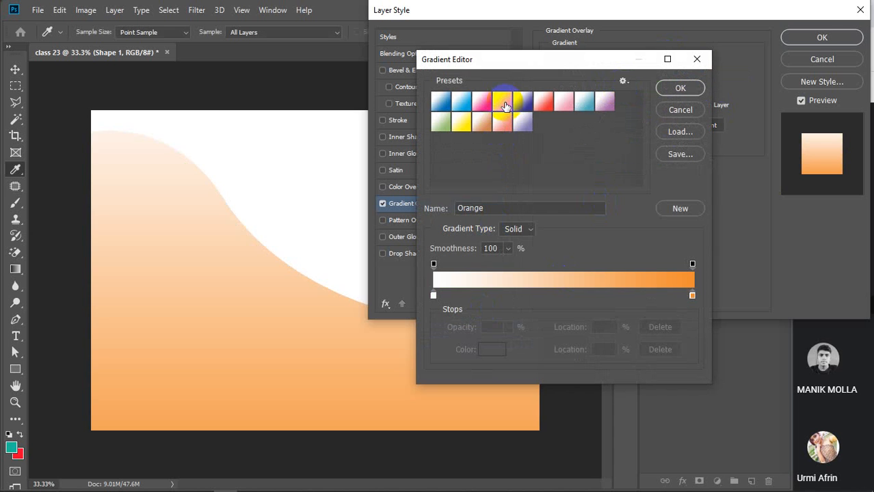
pyautogui.click(482, 103)
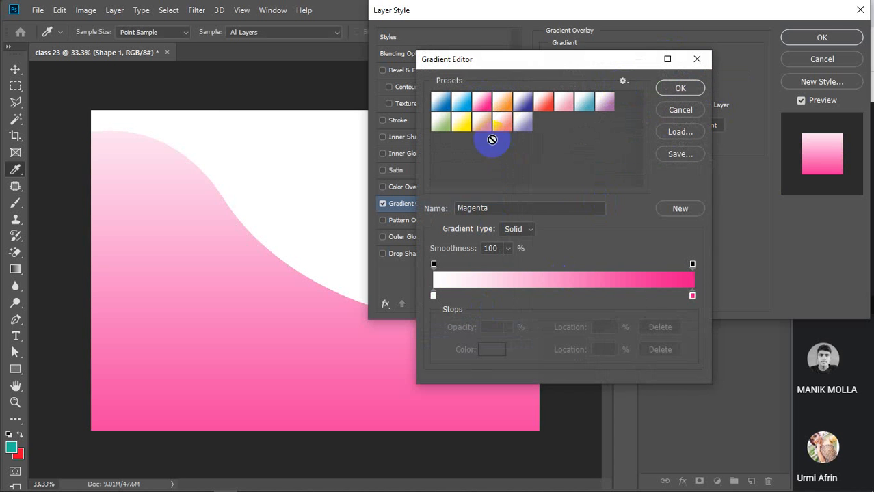
pyautogui.click(561, 295)
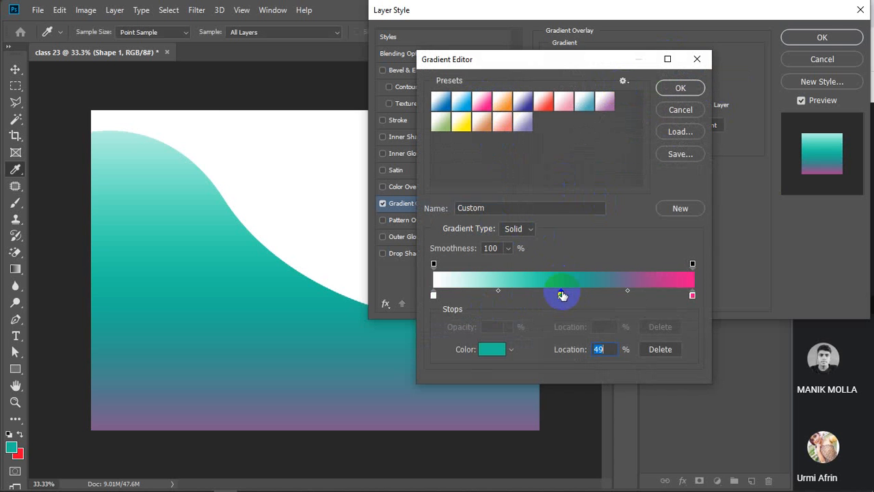
pyautogui.click(583, 103)
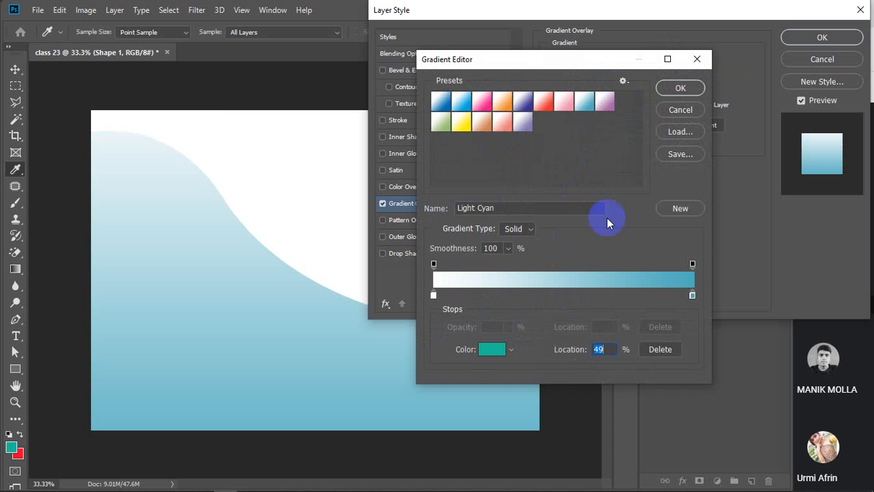
pyautogui.click(565, 294)
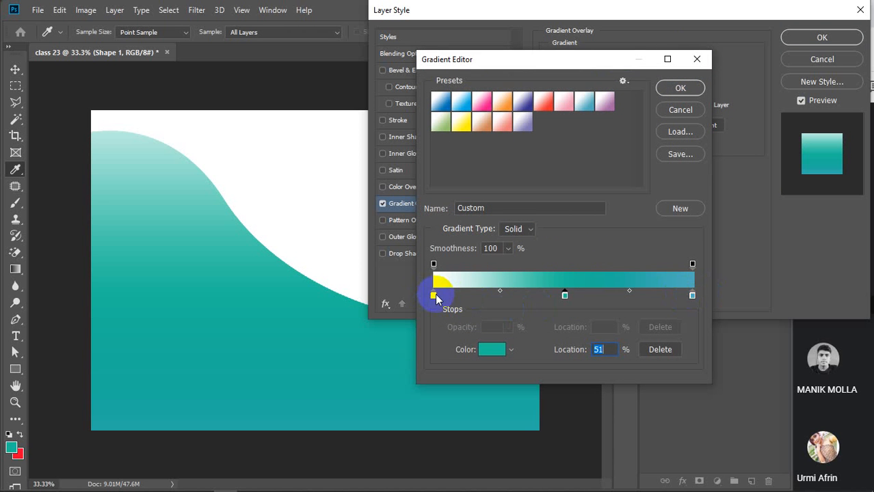
# Set the left gradient stop to bright cyan #00fffc.
pyautogui.click(434, 295)
pyautogui.click(492, 349)
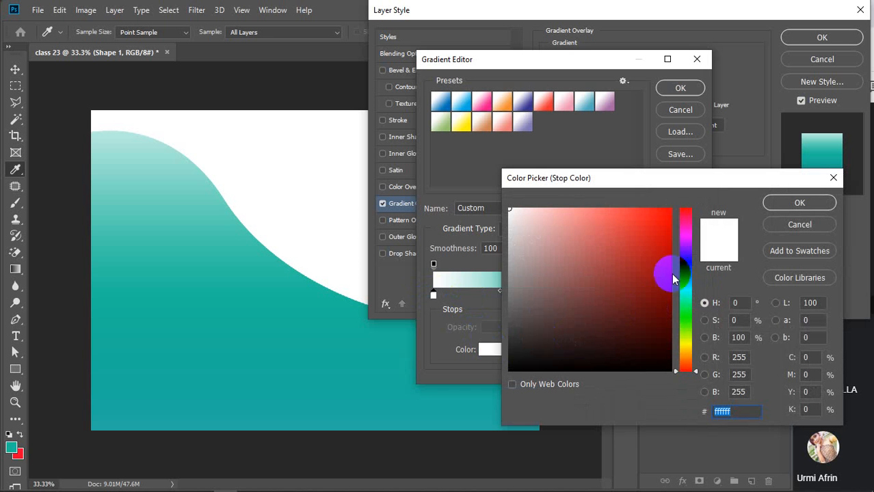
pyautogui.click(686, 291)
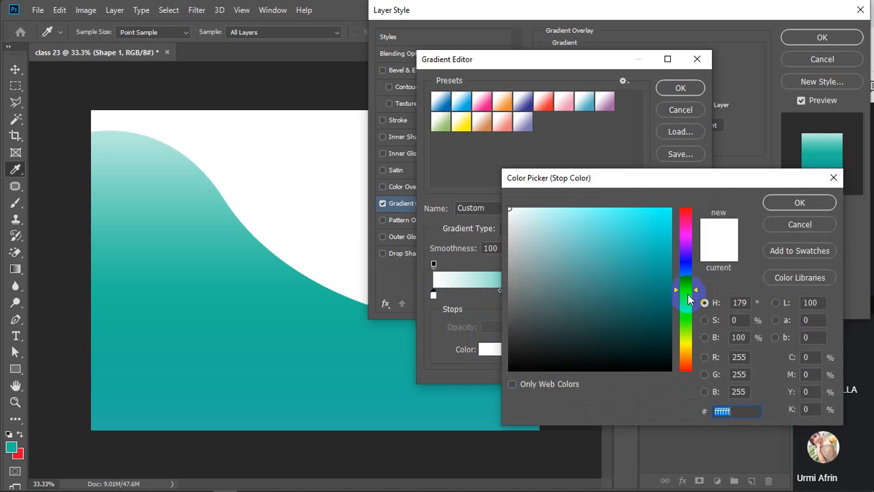
pyautogui.moveTo(662, 267); pyautogui.dragTo(677, 200)
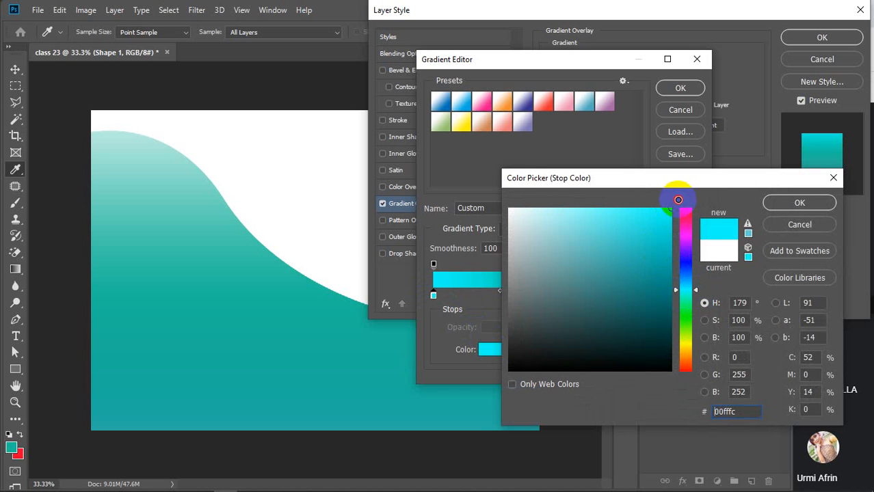
pyautogui.click(785, 206)
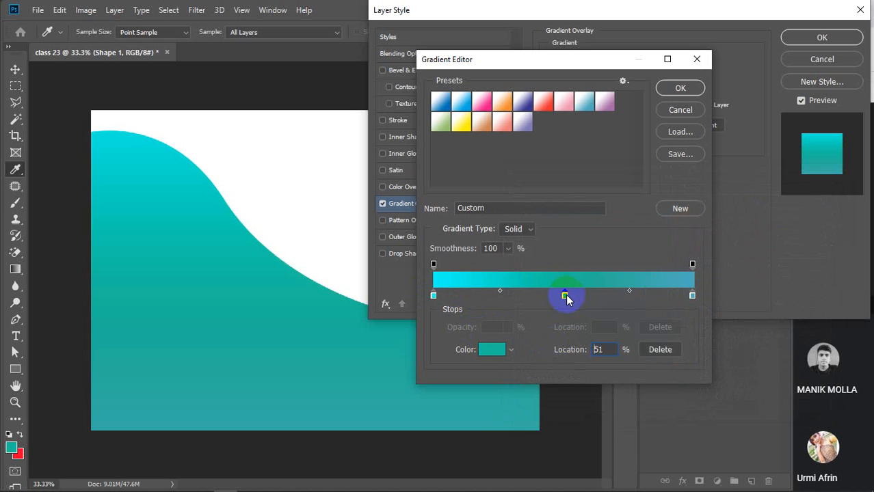
# Make the middle stop light teal and the right stop dark teal, then apply the gradient.
pyautogui.click(489, 349)
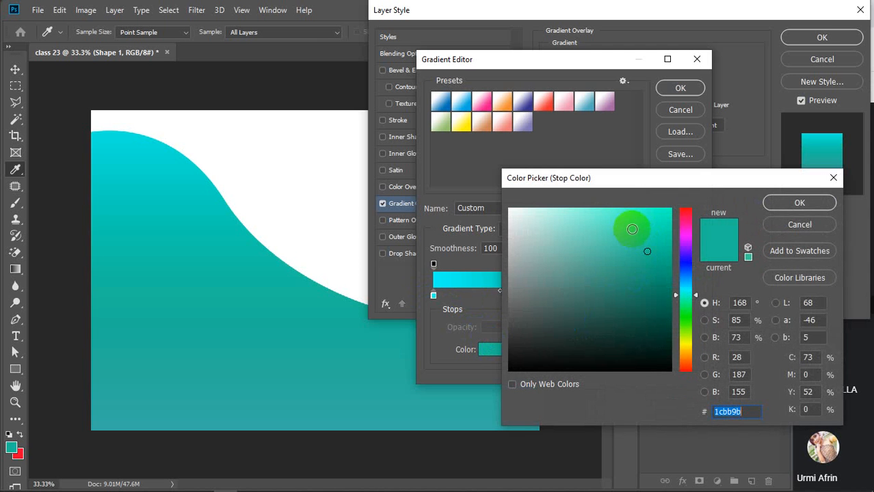
pyautogui.click(613, 210)
pyautogui.click(773, 206)
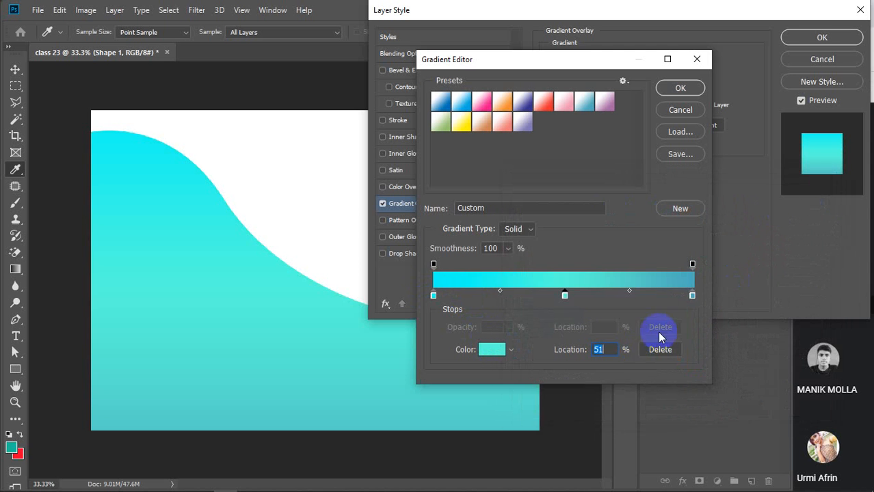
pyautogui.click(692, 294)
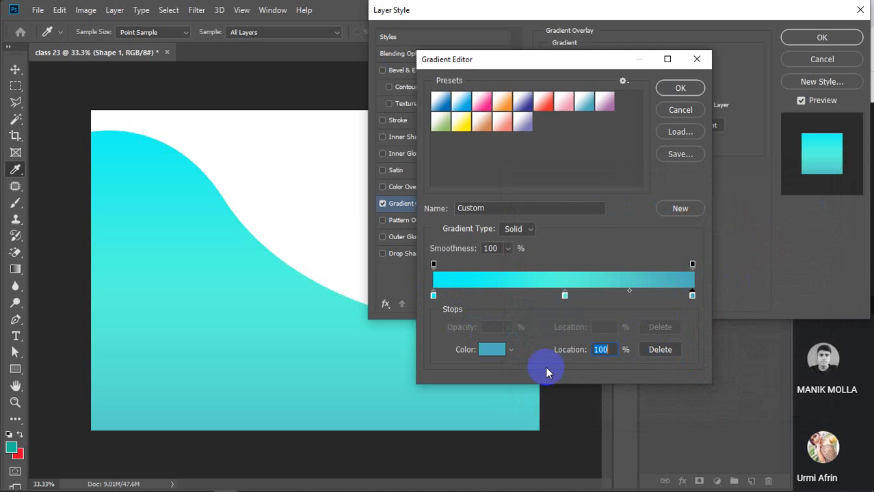
pyautogui.click(495, 350)
pyautogui.moveTo(688, 292); pyautogui.dragTo(687, 296)
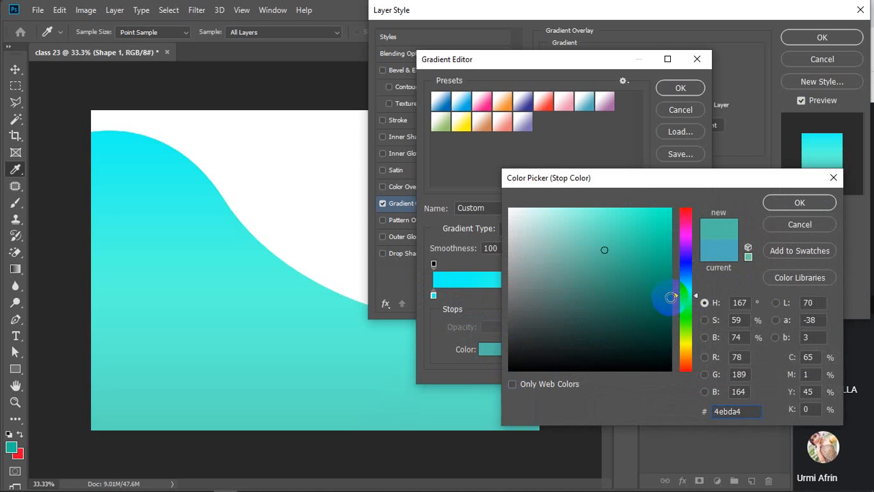
pyautogui.click(670, 297)
pyautogui.click(780, 206)
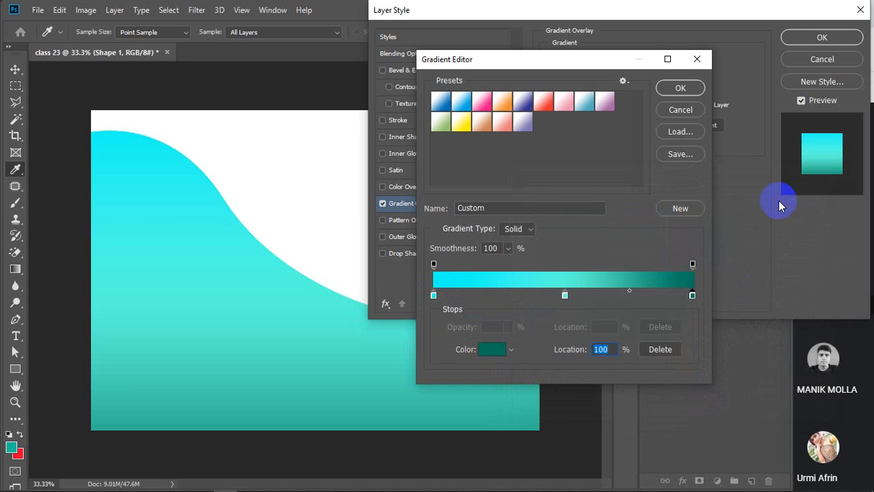
pyautogui.click(681, 88)
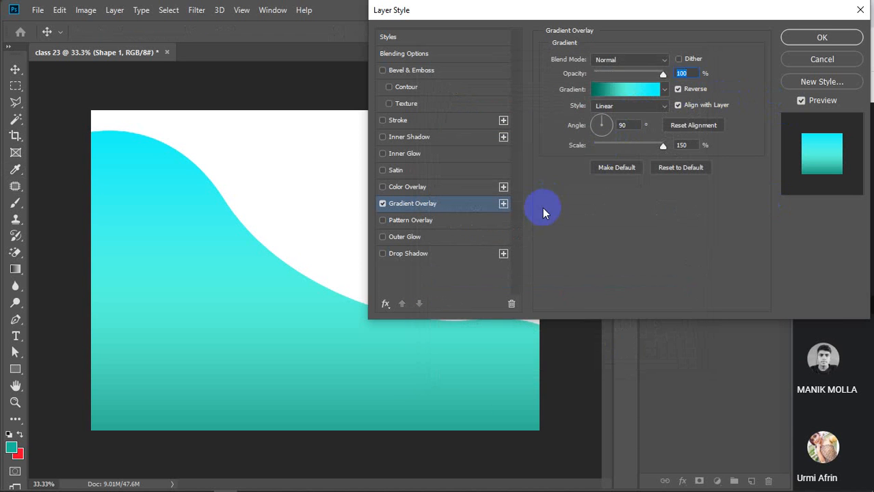
# Try reversing the gradient and the Radial and Angle styles, keeping it Linear.
pyautogui.click(678, 88)
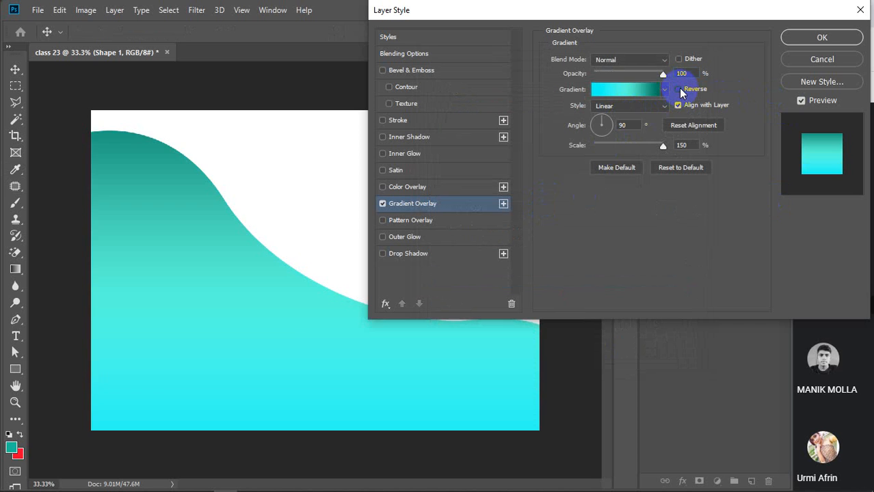
pyautogui.click(678, 89)
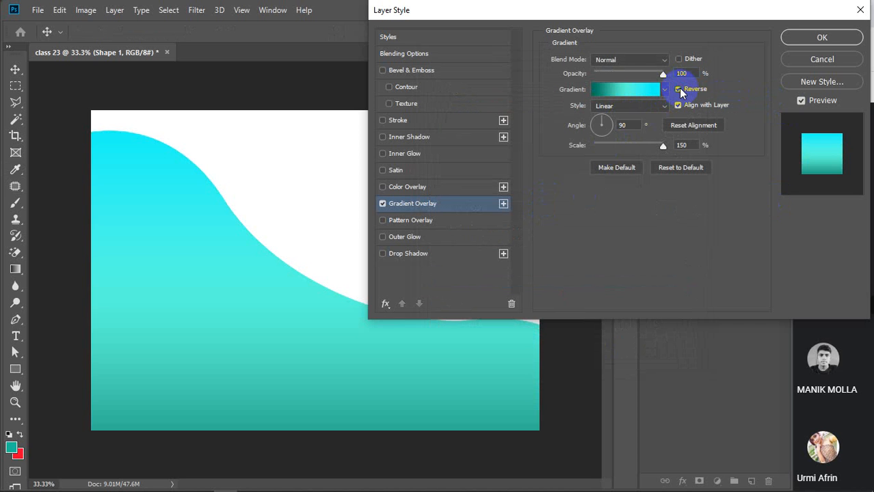
pyautogui.click(678, 89)
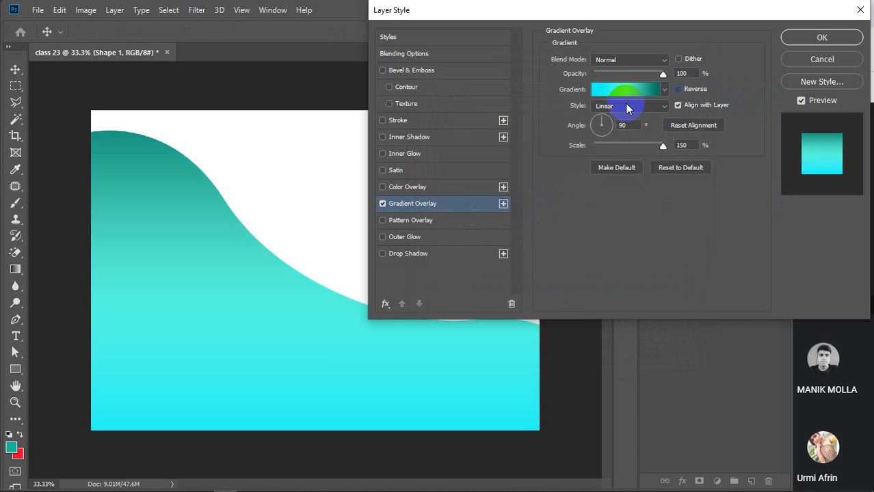
pyautogui.click(664, 108)
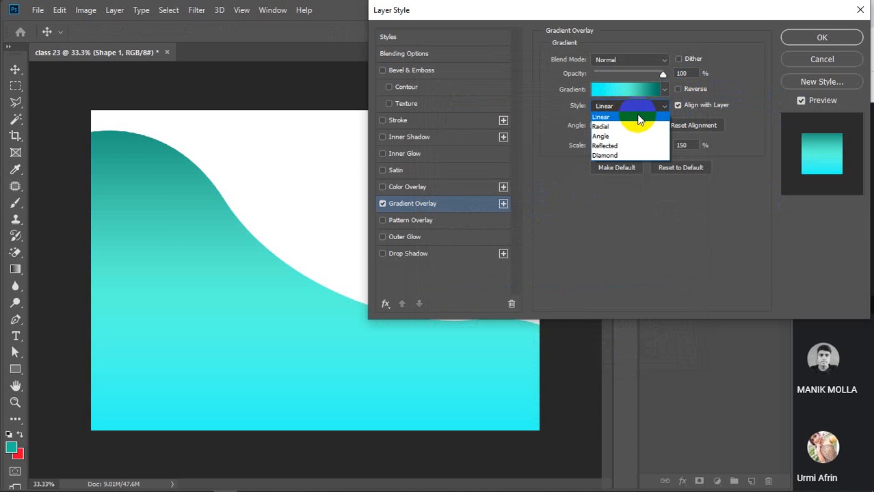
pyautogui.click(629, 125)
pyautogui.click(665, 106)
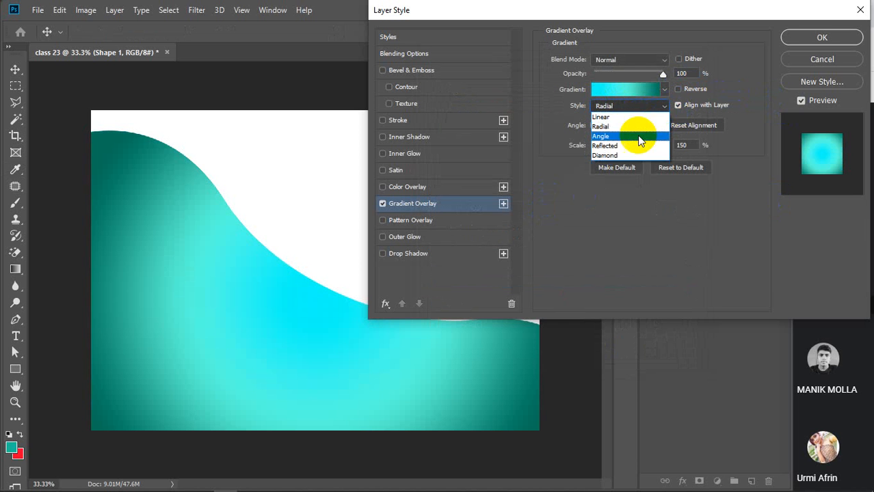
pyautogui.click(658, 135)
pyautogui.click(665, 108)
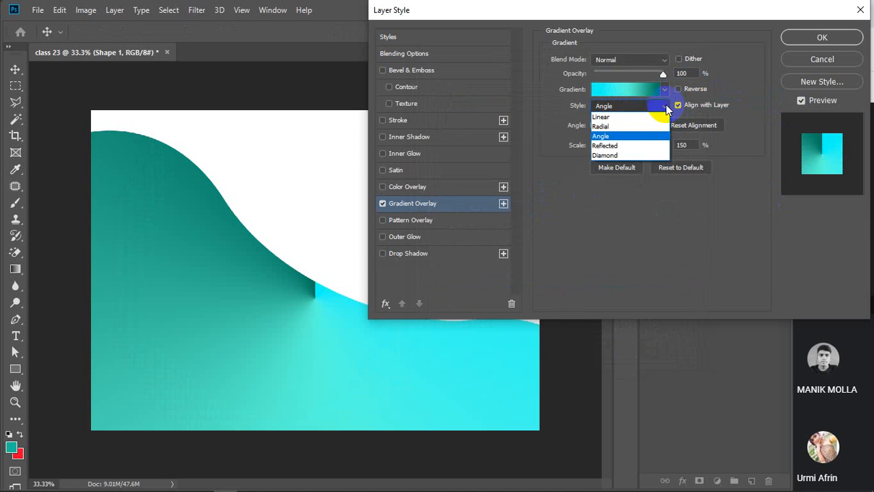
pyautogui.click(627, 120)
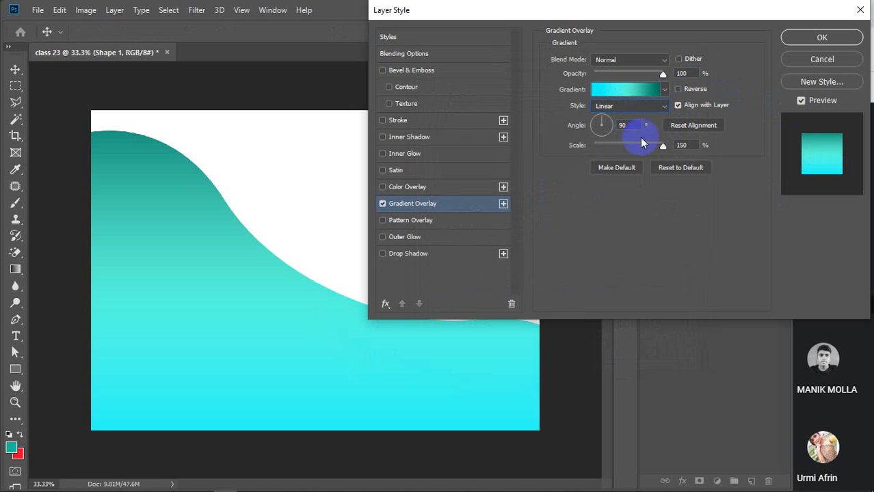
# Set the gradient overlay's scale to 100 and angle to 135°, then switch the overlay off.
pyautogui.click(606, 119)
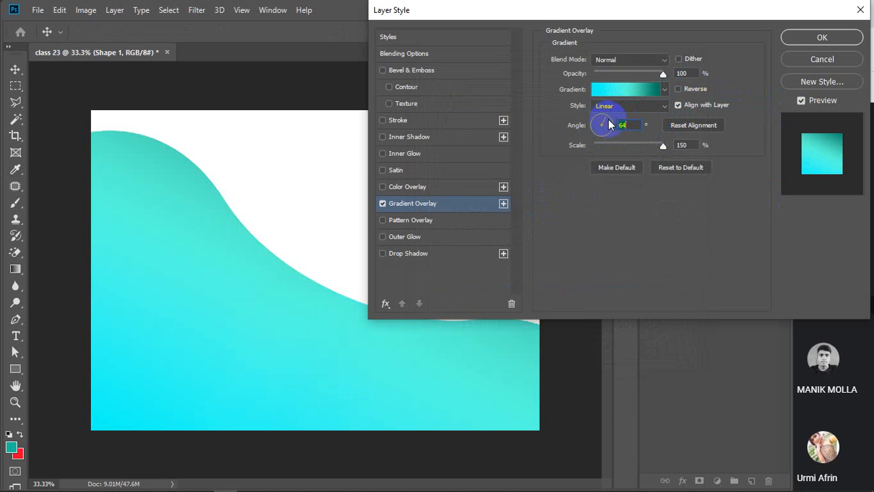
pyautogui.moveTo(612, 125)
pyautogui.mouseDown()
pyautogui.moveTo(607, 136)
pyautogui.moveTo(597, 126)
pyautogui.mouseUp()
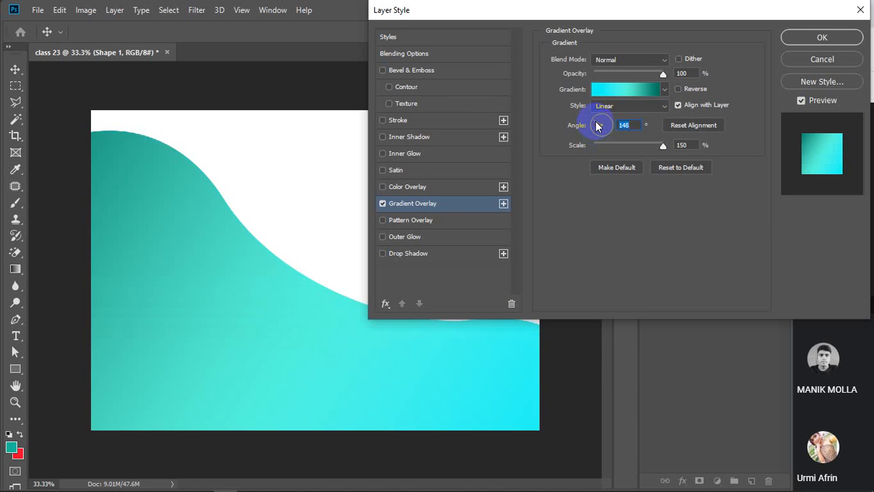
pyautogui.moveTo(663, 146); pyautogui.dragTo(638, 152)
pyautogui.click(682, 147)
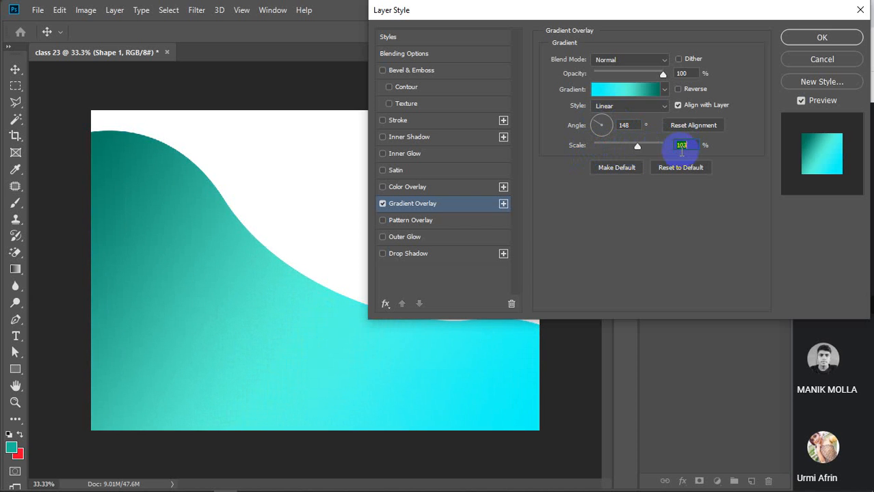
pyautogui.write('100')
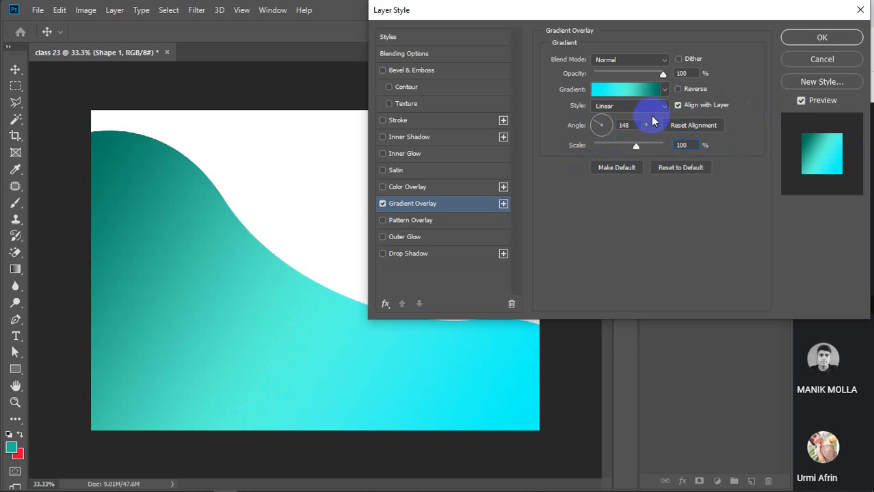
pyautogui.click(599, 123)
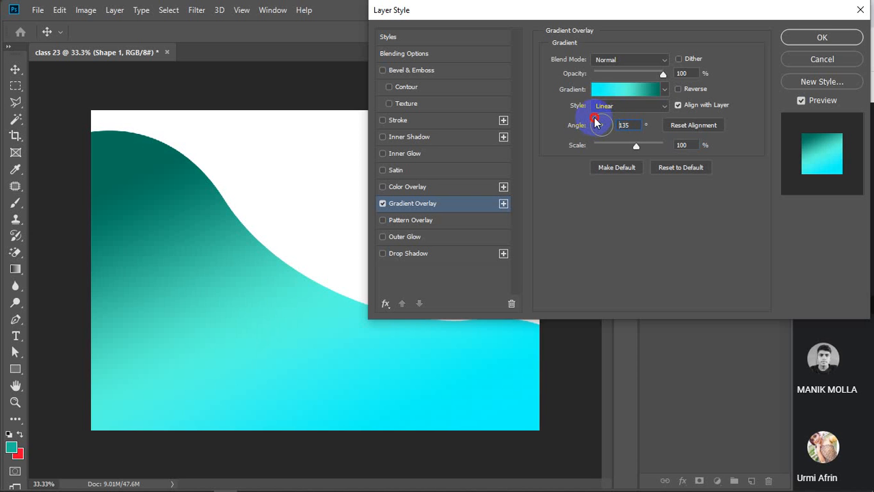
pyautogui.click(596, 121)
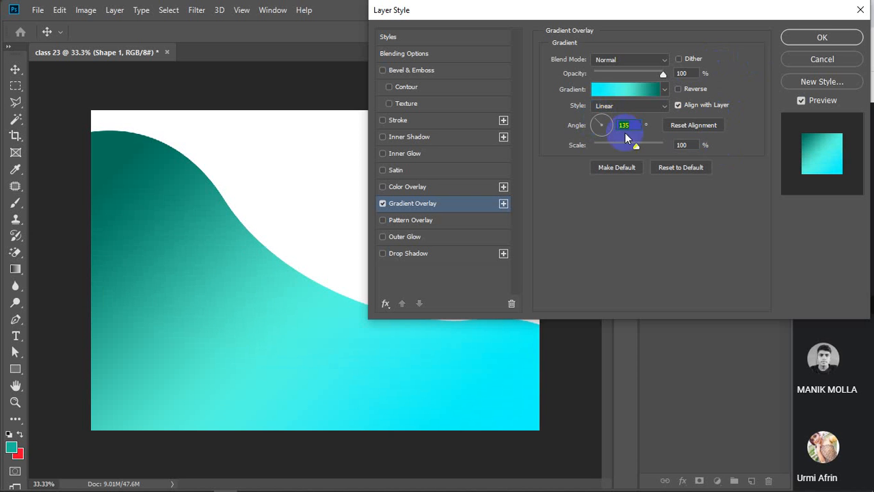
pyautogui.moveTo(524, 13)
pyautogui.mouseDown()
pyautogui.moveTo(718, 5)
pyautogui.moveTo(718, 15)
pyautogui.moveTo(523, 1)
pyautogui.moveTo(522, 10)
pyautogui.mouseUp()
pyautogui.click(383, 204)
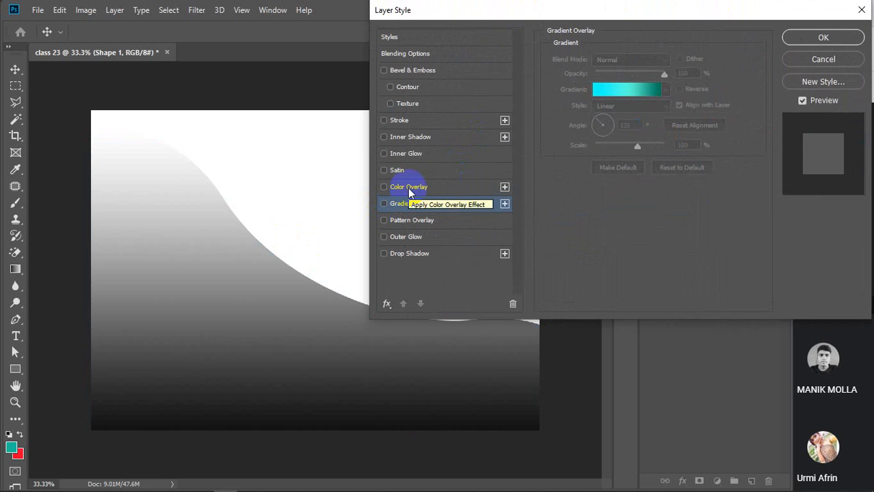
# Cancel Layer Style, hide Shape 1, and delete Layer 1's teal rectangle.
pyautogui.click(818, 61)
pyautogui.click(649, 137)
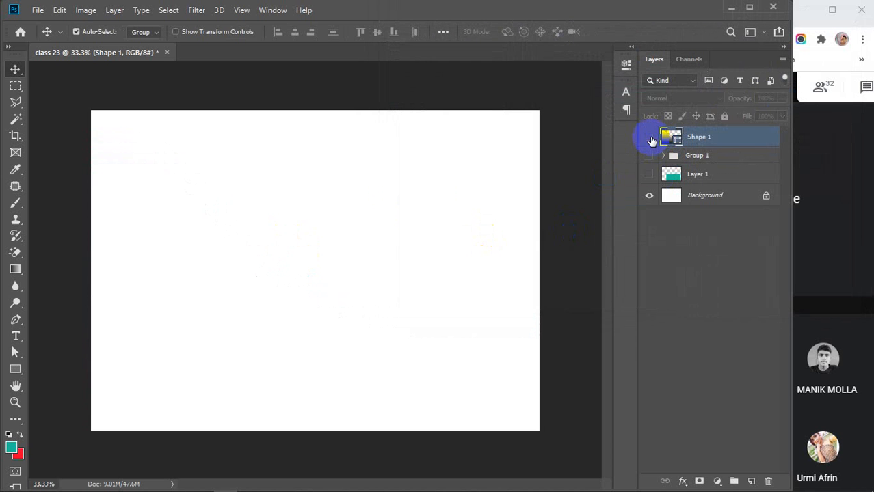
pyautogui.click(701, 176)
pyautogui.click(649, 174)
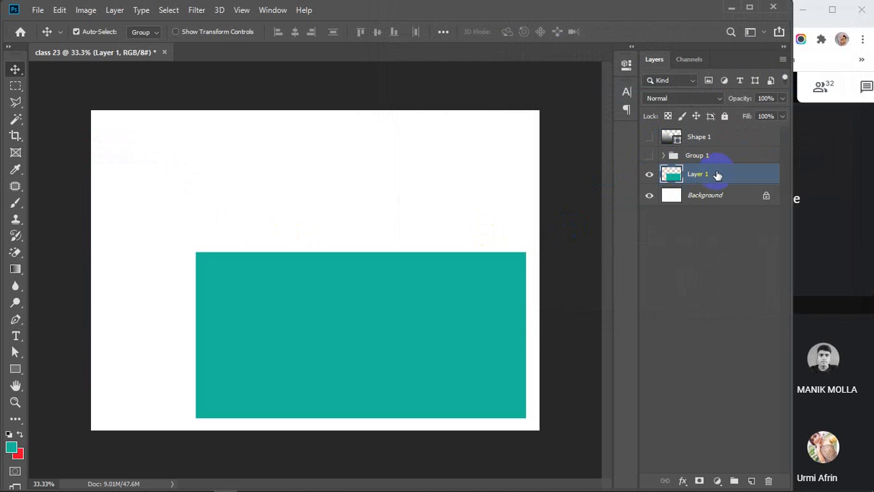
pyautogui.moveTo(376, 307); pyautogui.dragTo(336, 260)
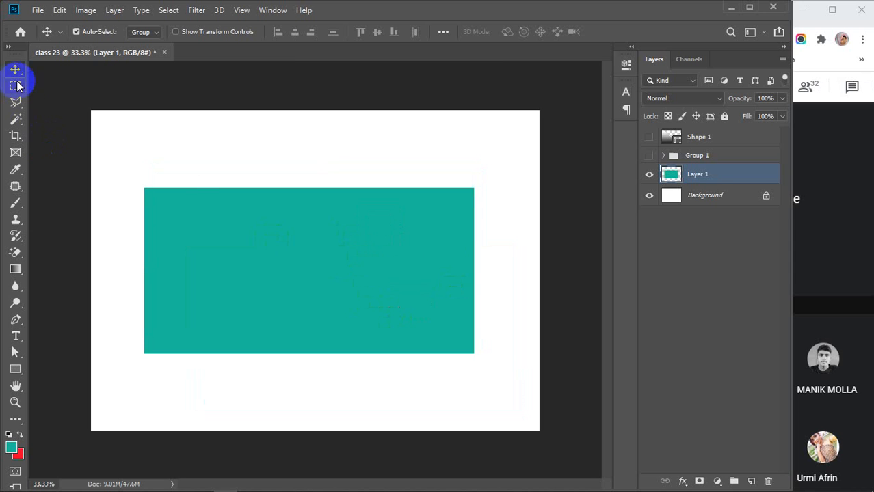
pyautogui.press('Delete')
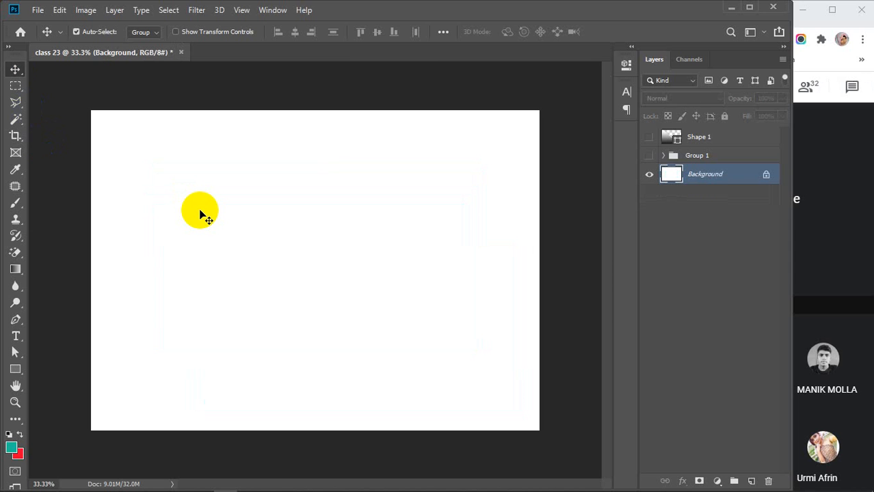
# Fill a lower-left rectangular selection with red on a new layer and move it up-right.
pyautogui.click(15, 86)
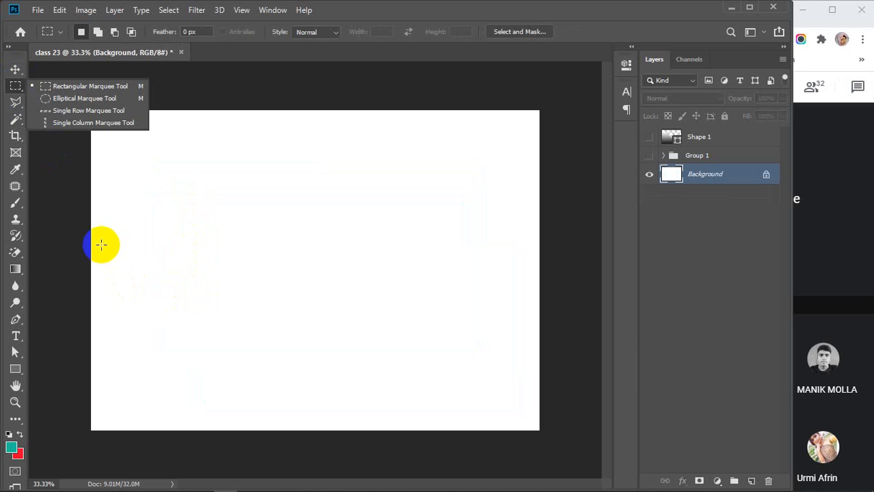
pyautogui.moveTo(101, 245); pyautogui.dragTo(286, 395)
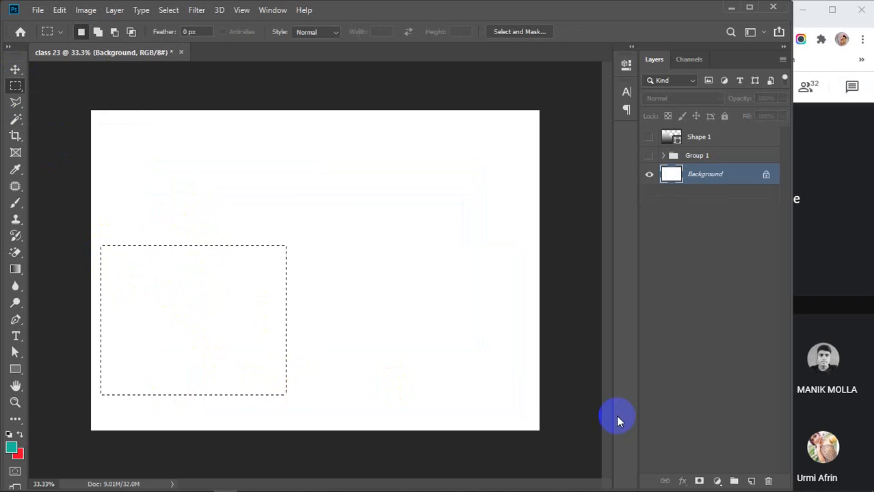
pyautogui.click(751, 482)
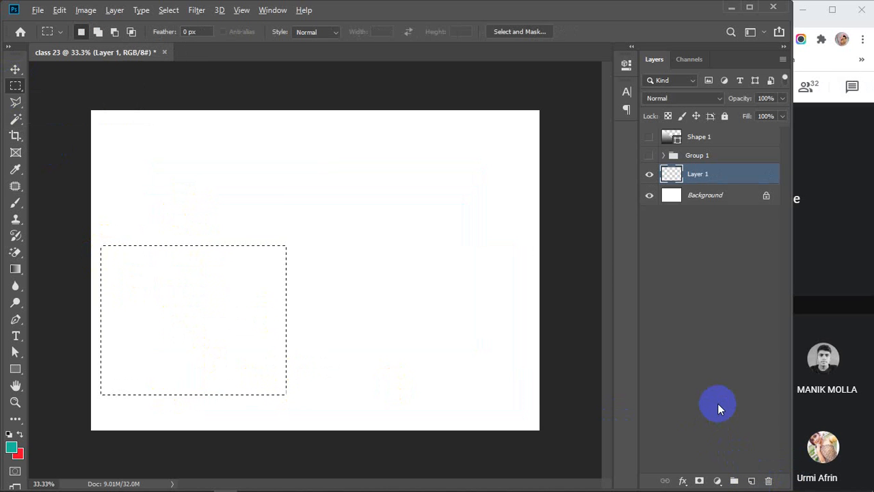
pyautogui.hotkey('ctrl', 'BackSpace')
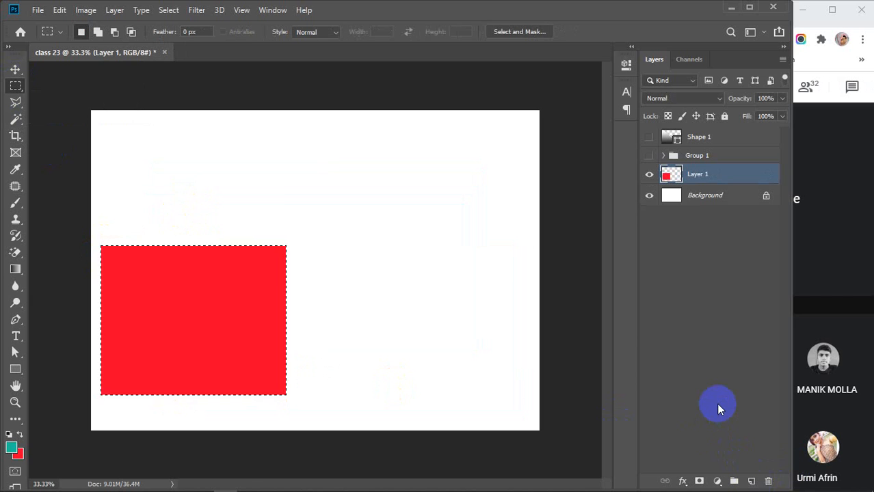
pyautogui.press('v')
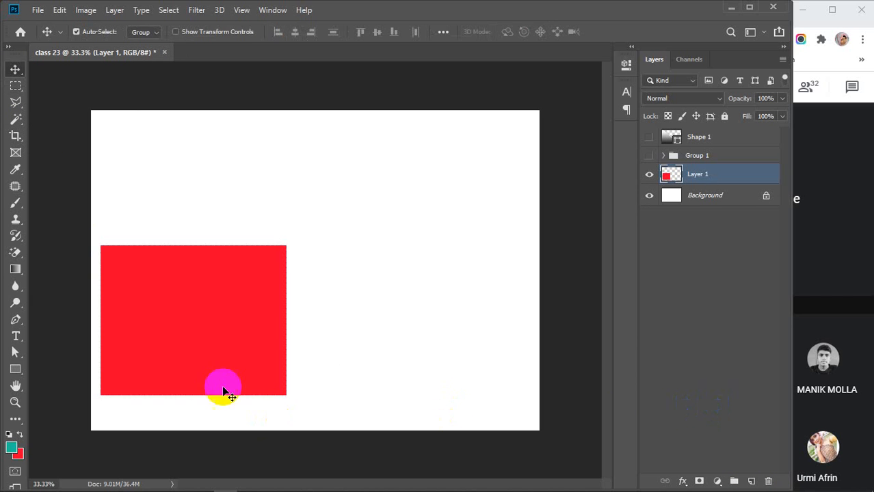
pyautogui.moveTo(220, 385); pyautogui.dragTo(195, 303)
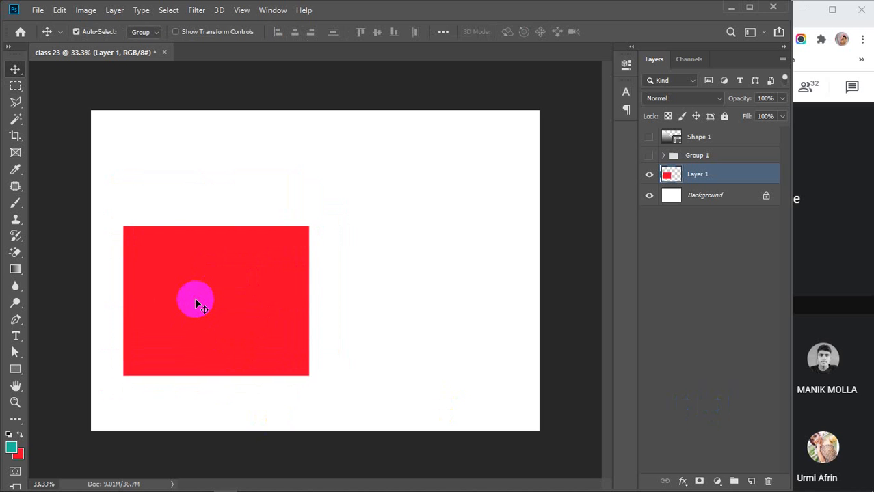
# Select Layer 1's red square, drag it up and left, and open its Layer Style.
pyautogui.keyDown('ctrl'); pyautogui.click(673, 177); pyautogui.keyUp('ctrl')
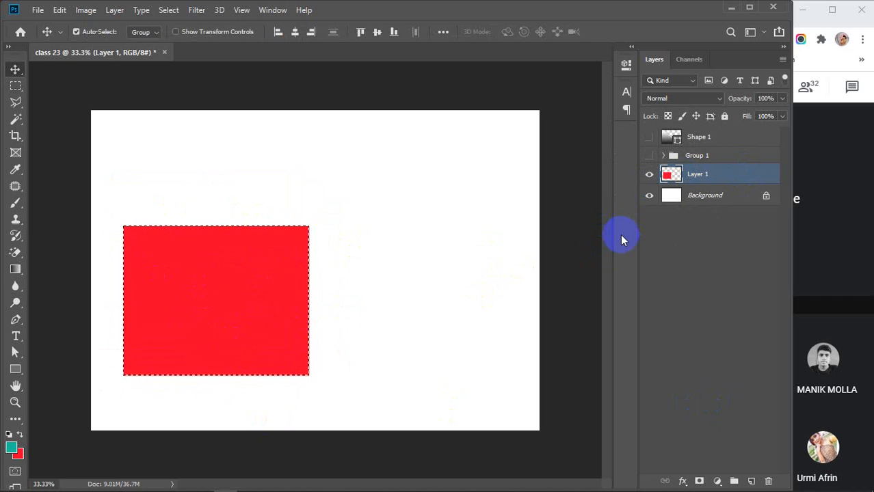
pyautogui.moveTo(253, 280); pyautogui.dragTo(221, 295)
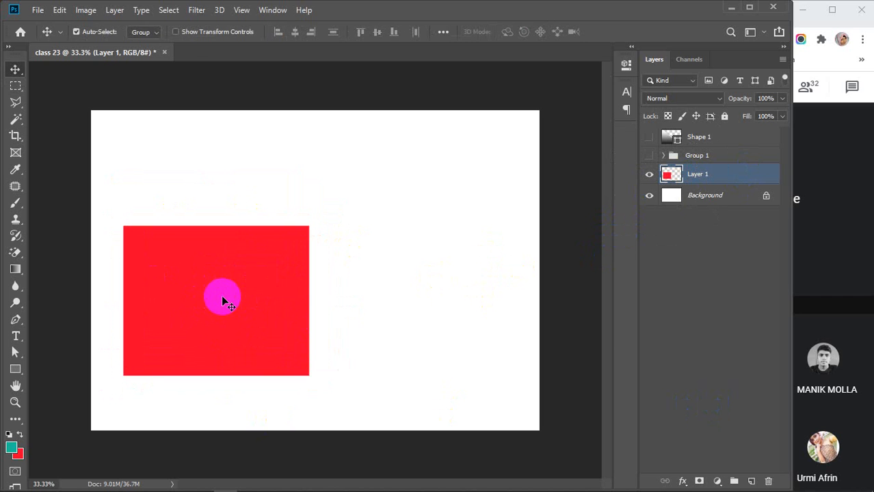
pyautogui.click(208, 326)
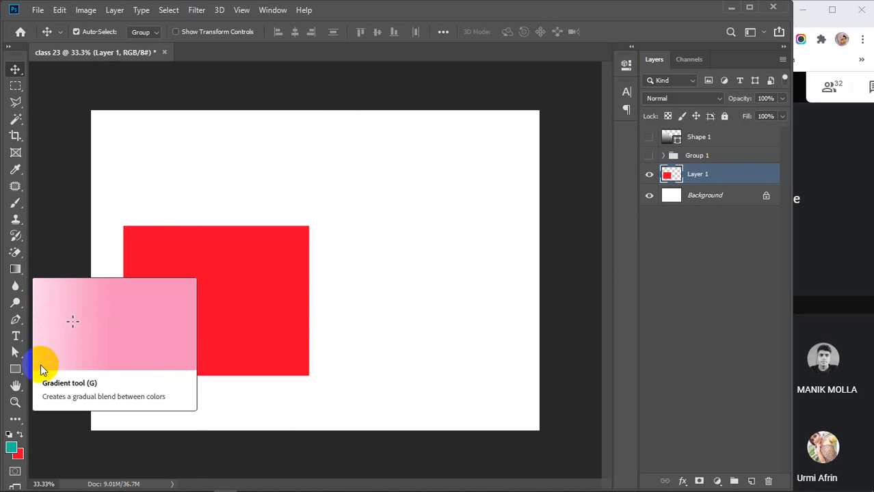
pyautogui.click(229, 310)
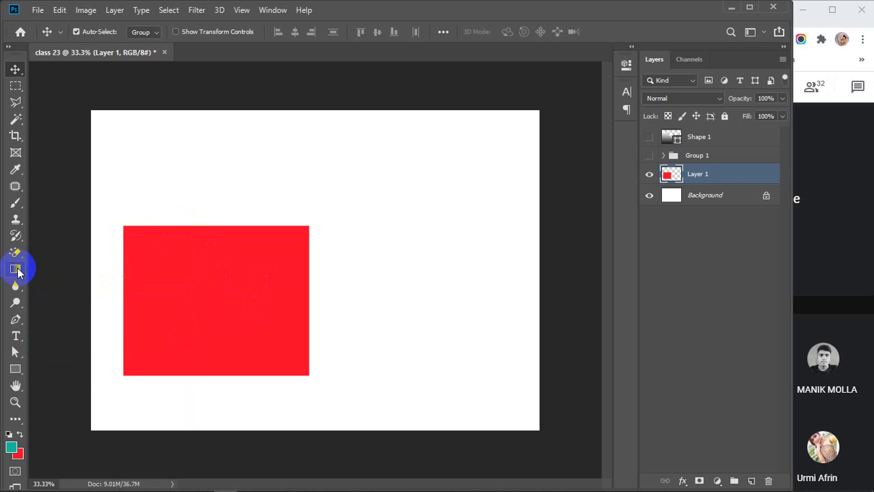
pyautogui.click(271, 321)
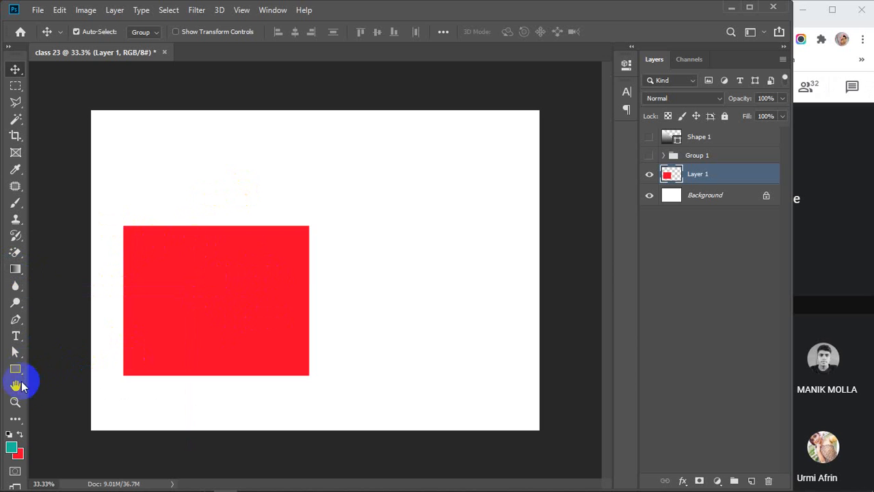
pyautogui.moveTo(286, 319); pyautogui.dragTo(261, 304)
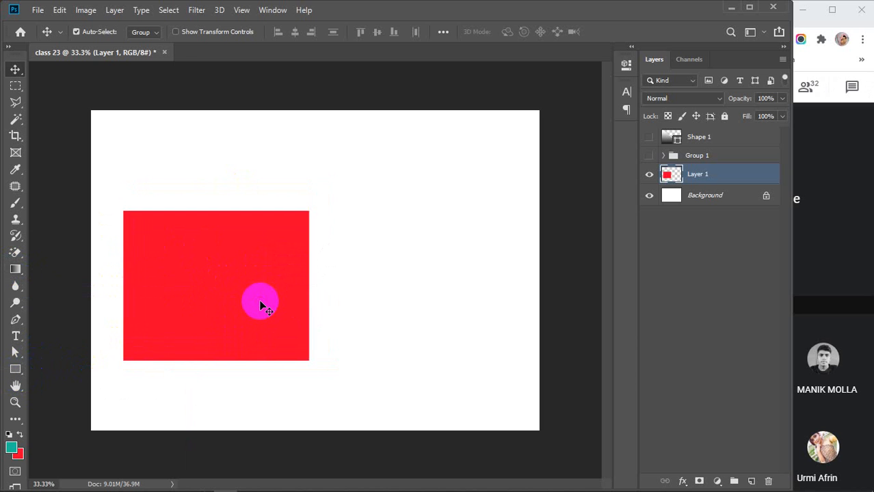
pyautogui.doubleClick(745, 173)
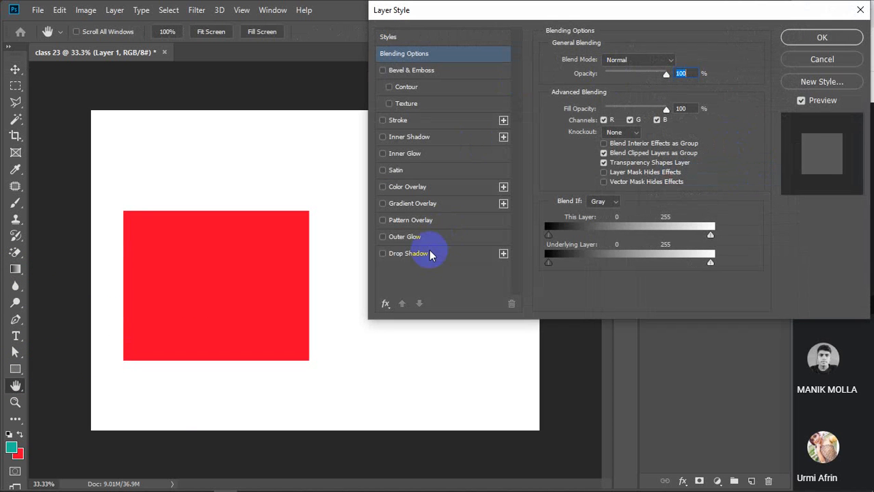
# Preview a Color Overlay, try orange but cancel, then turn the overlay off.
pyautogui.click(403, 188)
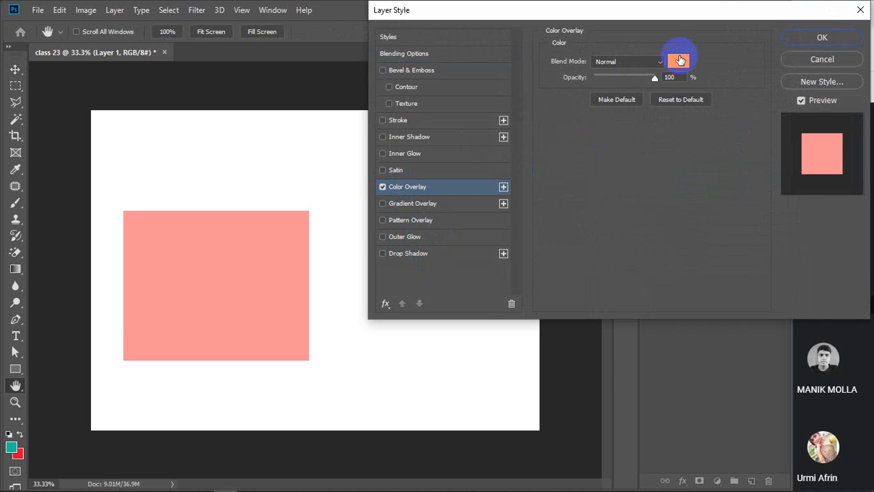
pyautogui.click(680, 60)
pyautogui.moveTo(636, 255); pyautogui.dragTo(688, 359)
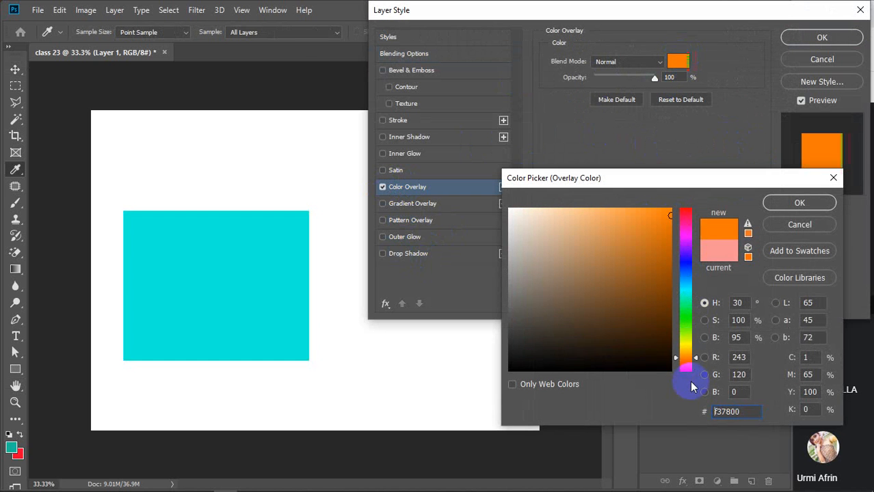
pyautogui.click(785, 225)
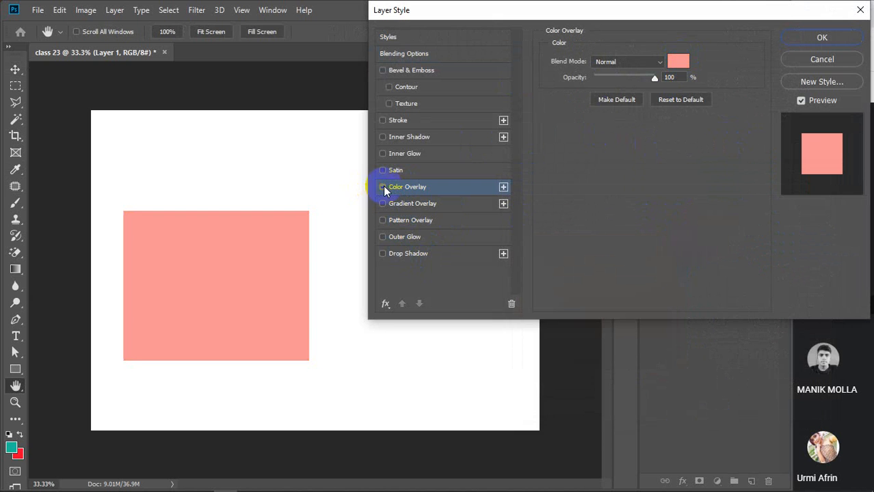
pyautogui.click(383, 186)
# Add a Gradient Overlay, try Plum, Light Cyan, Pink, Orange and Cyan, then apply Salmon Pink.
pyautogui.click(402, 203)
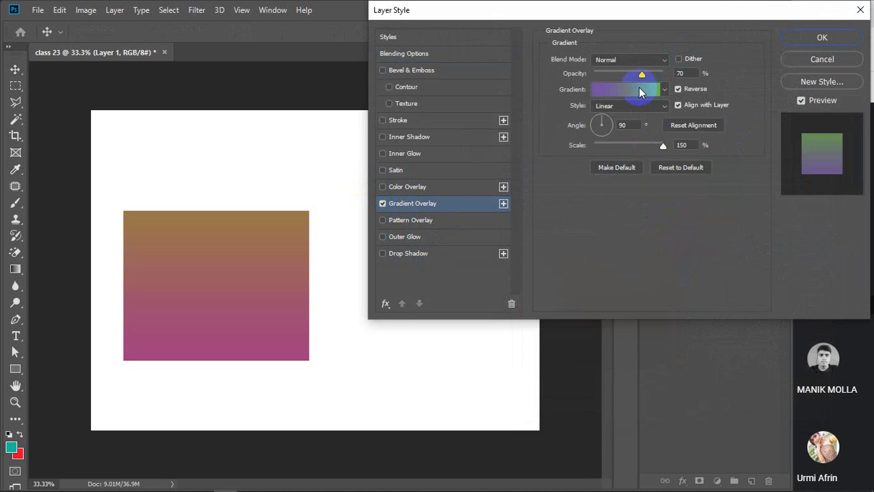
pyautogui.click(639, 91)
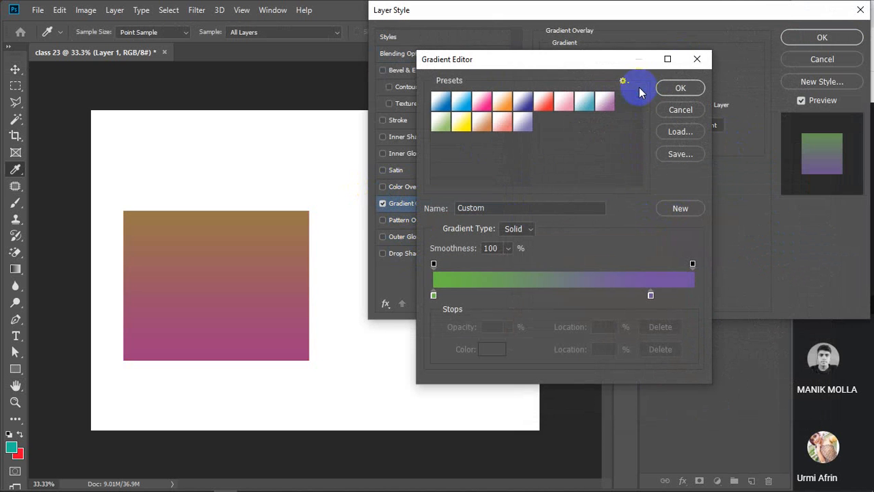
pyautogui.click(503, 123)
pyautogui.click(586, 102)
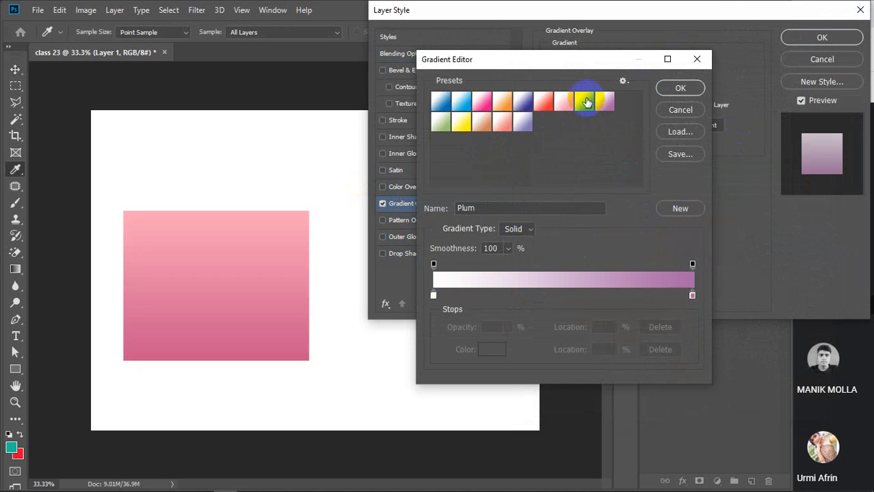
pyautogui.click(582, 103)
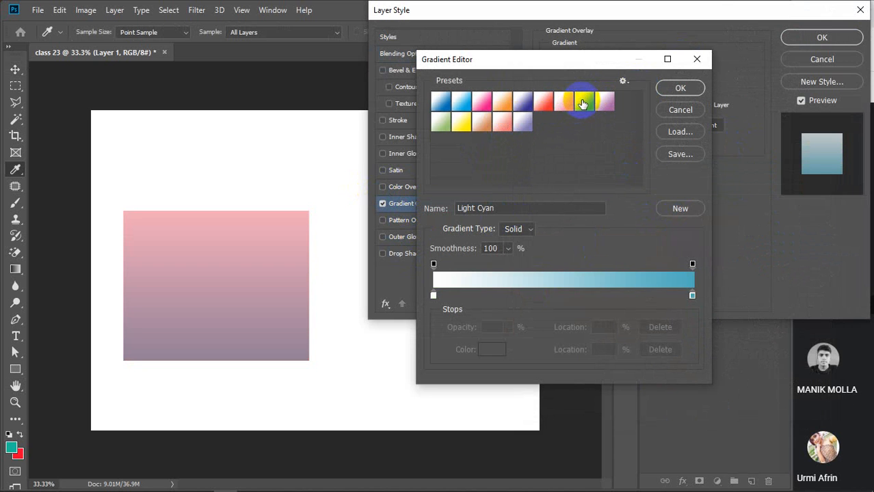
pyautogui.click(562, 101)
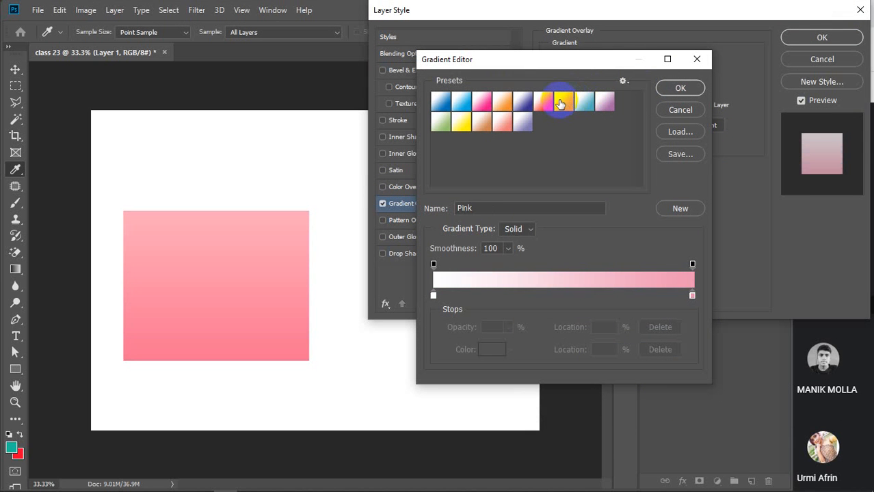
pyautogui.click(504, 106)
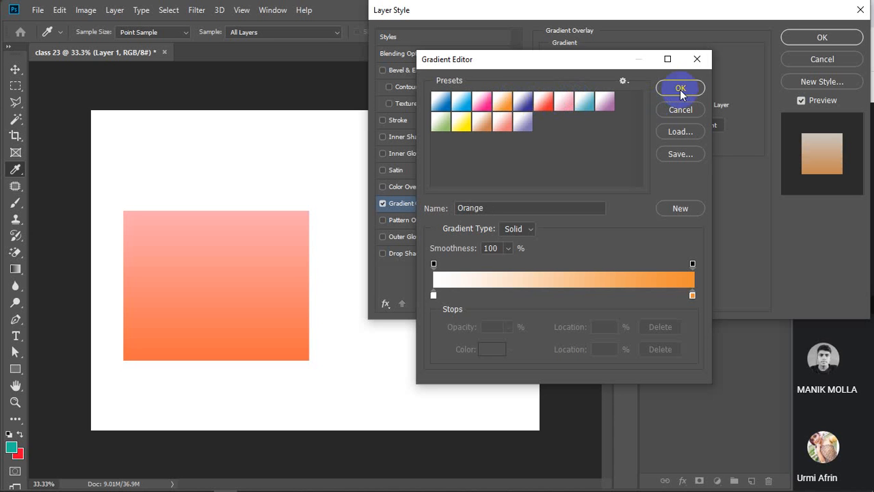
pyautogui.click(461, 102)
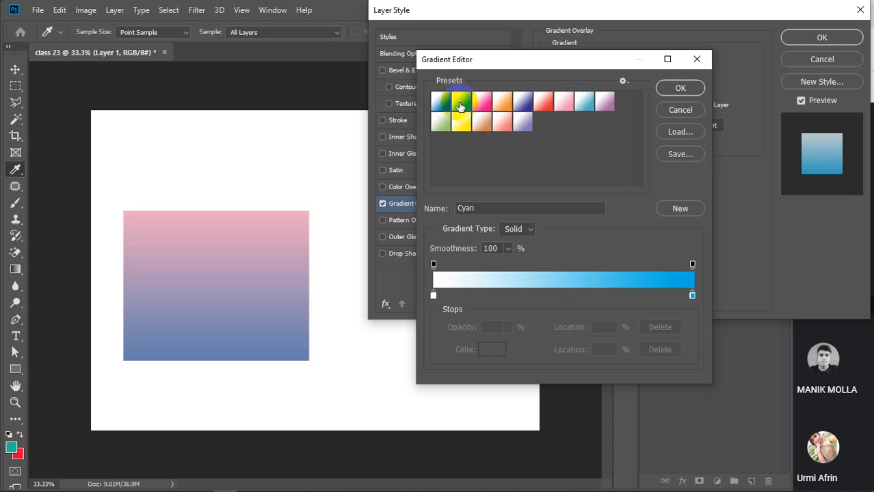
pyautogui.click(495, 125)
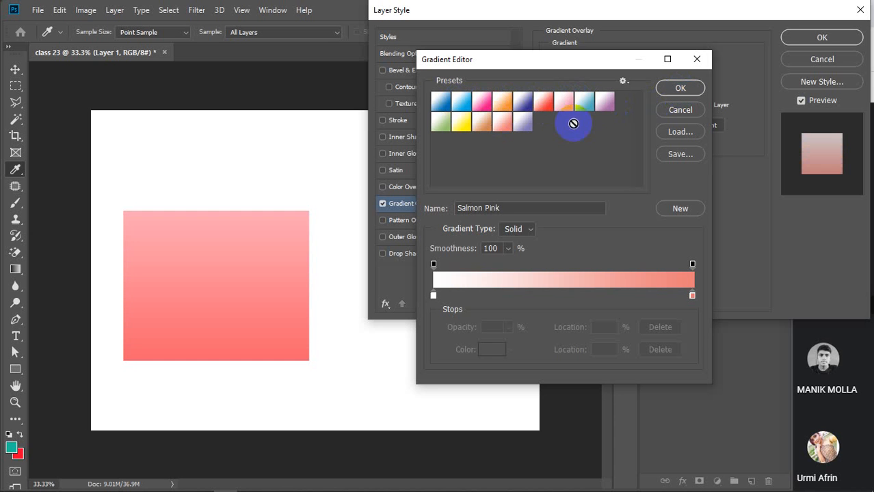
pyautogui.click(680, 89)
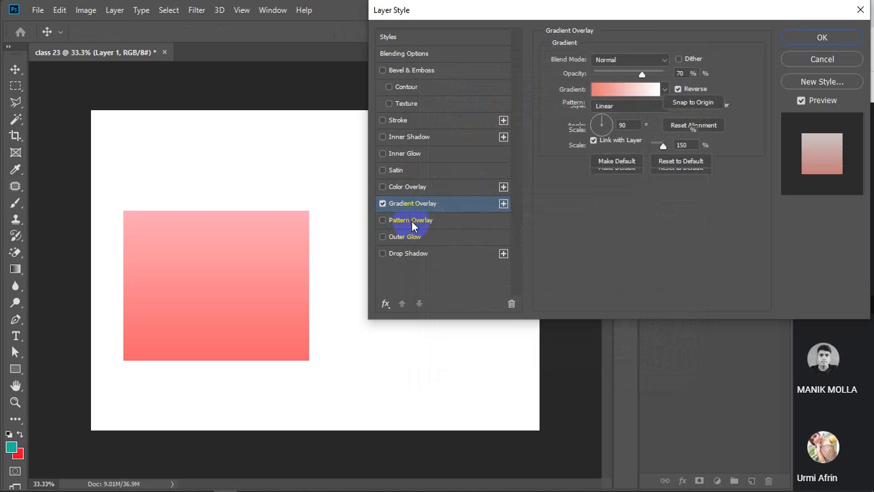
pyautogui.click(411, 221)
# Turn off Pattern Overlay and Gradient Overlay and move the Layer Style dialog toward the centre.
pyautogui.click(382, 220)
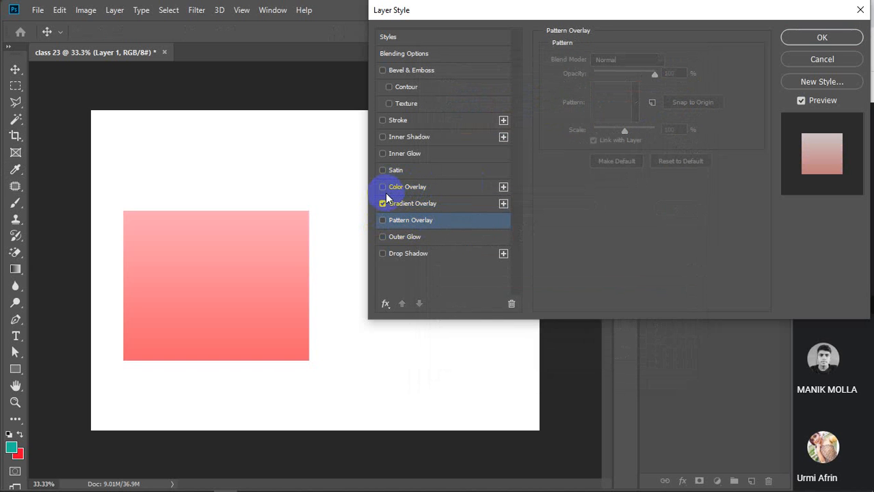
pyautogui.click(382, 204)
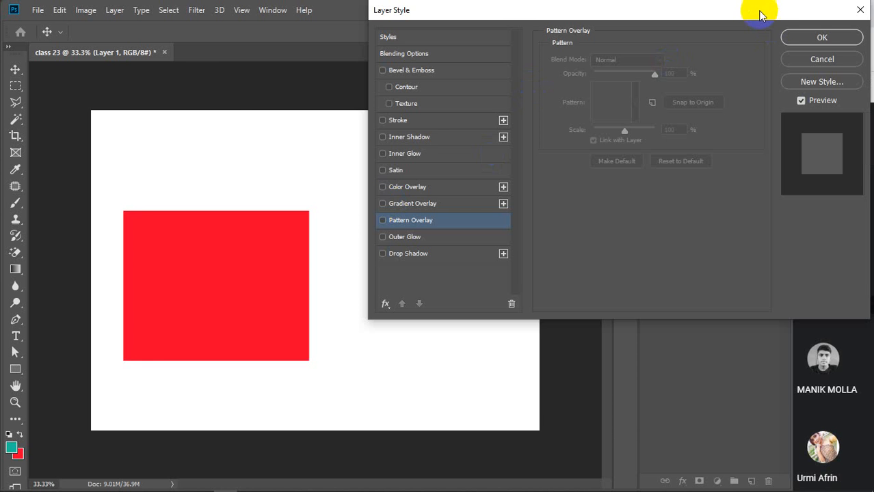
pyautogui.moveTo(755, 10); pyautogui.dragTo(555, 113)
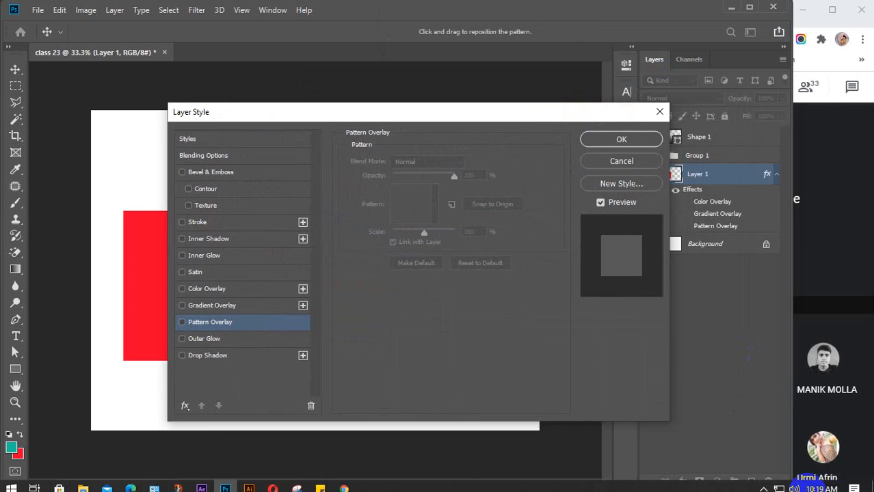
pyautogui.click(763, 483)
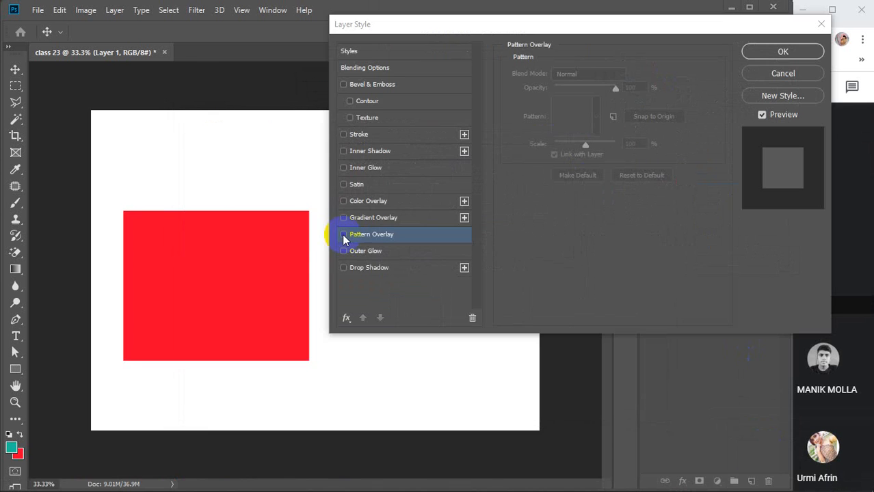
pyautogui.click(202, 276)
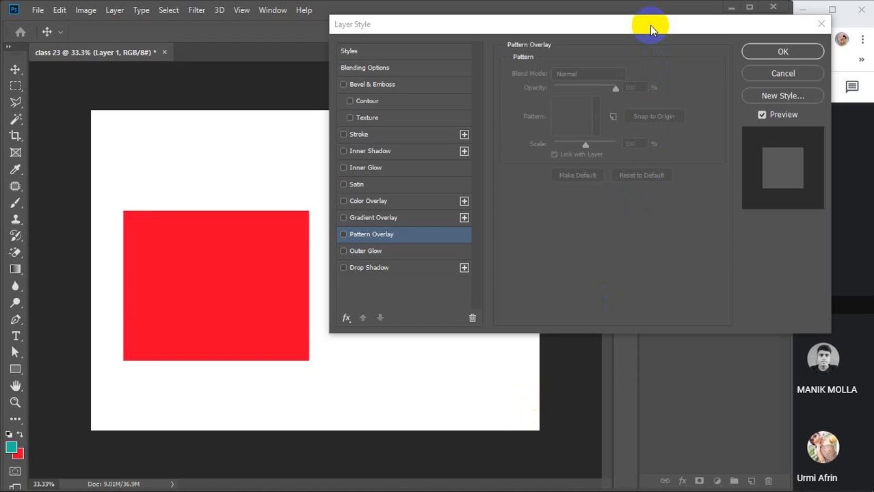
# Reposition the Layer Style dialog at the top of the screen and enable Satin.
pyautogui.moveTo(649, 25); pyautogui.dragTo(580, 70)
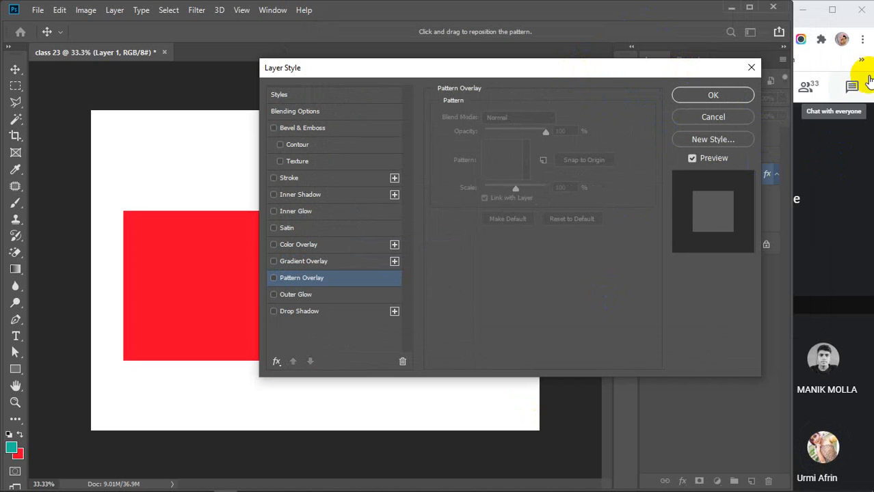
pyautogui.moveTo(562, 73); pyautogui.dragTo(590, 33)
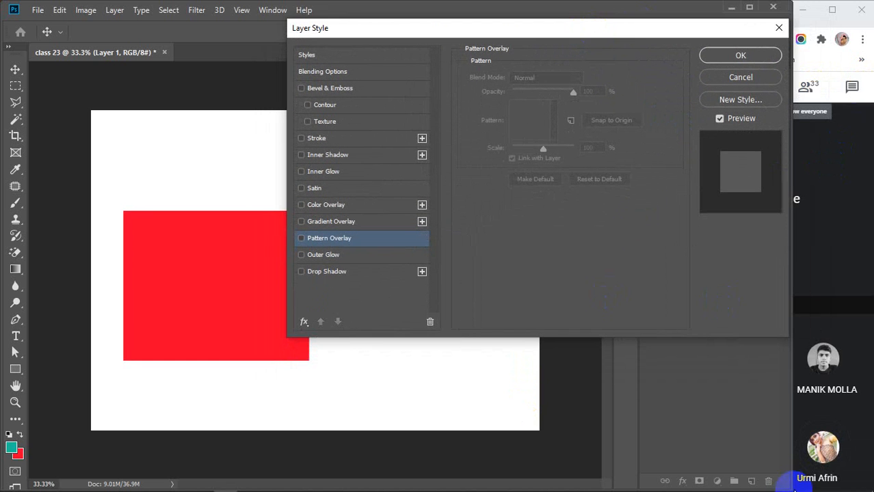
pyautogui.moveTo(538, 39); pyautogui.dragTo(542, 18)
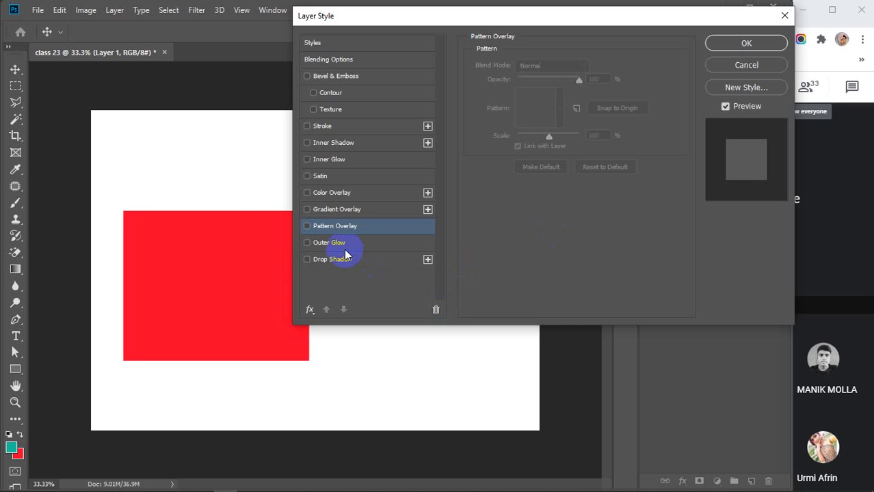
pyautogui.click(319, 177)
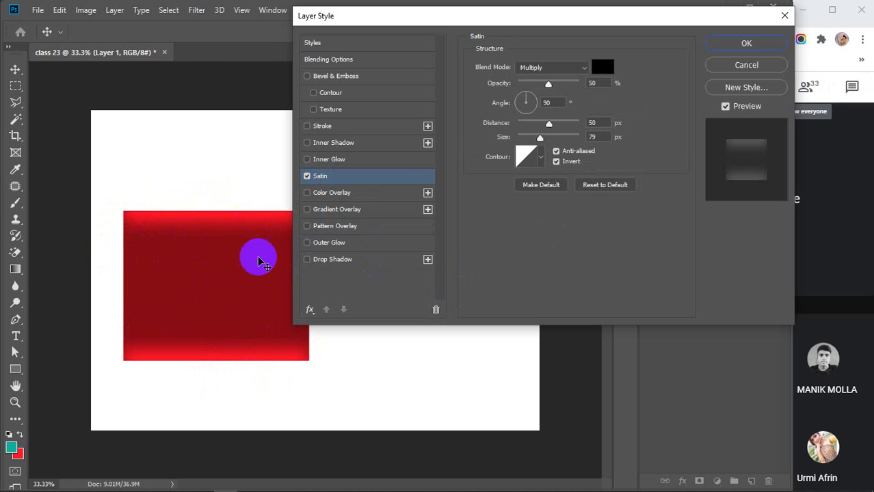
# Set Satin to Normal blend mode with bright red (d20202) at 100% opacity.
pyautogui.click(573, 69)
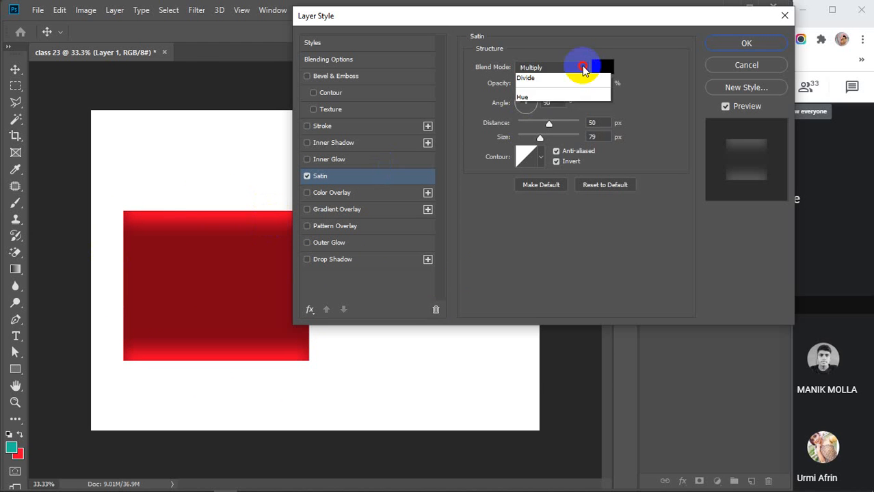
pyautogui.click(552, 79)
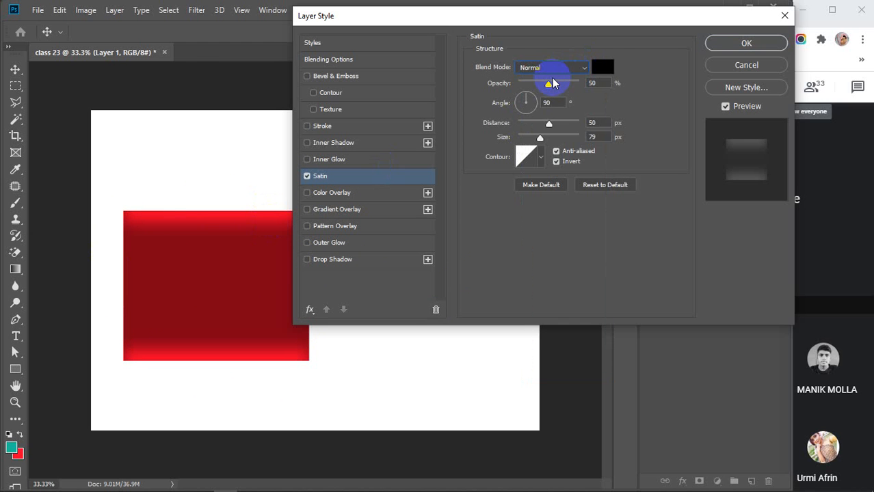
pyautogui.click(602, 67)
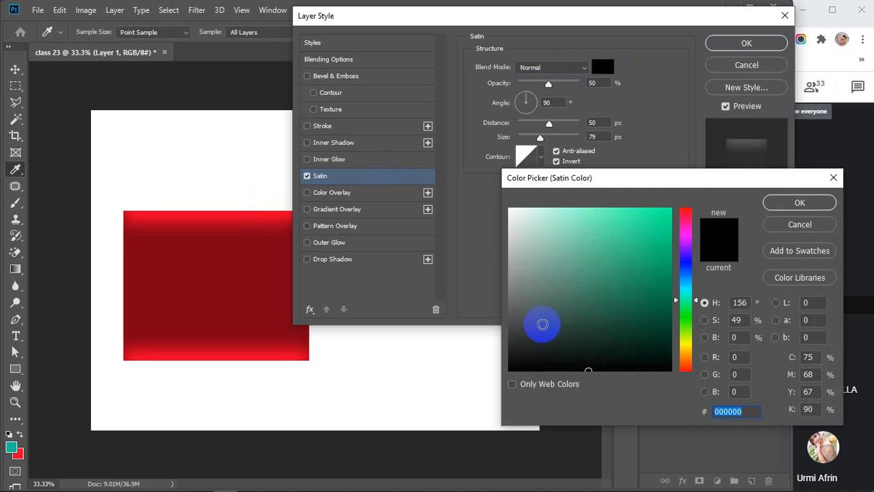
pyautogui.click(509, 288)
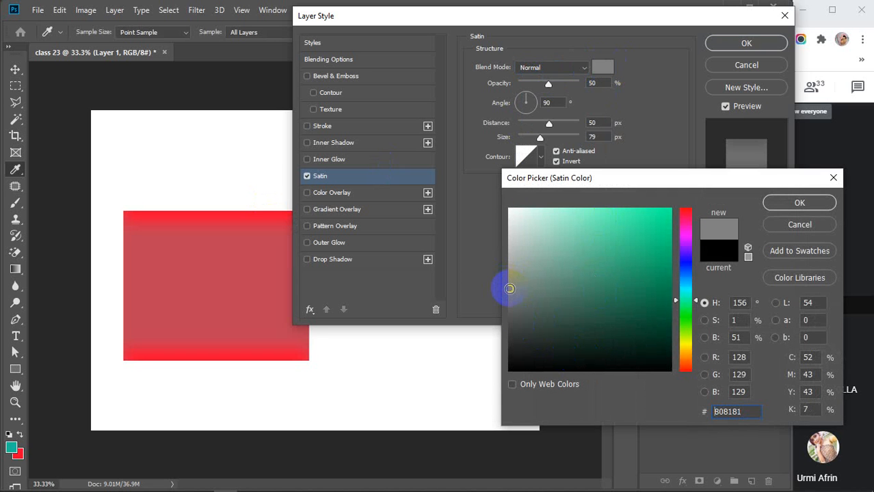
pyautogui.moveTo(509, 289); pyautogui.dragTo(510, 308)
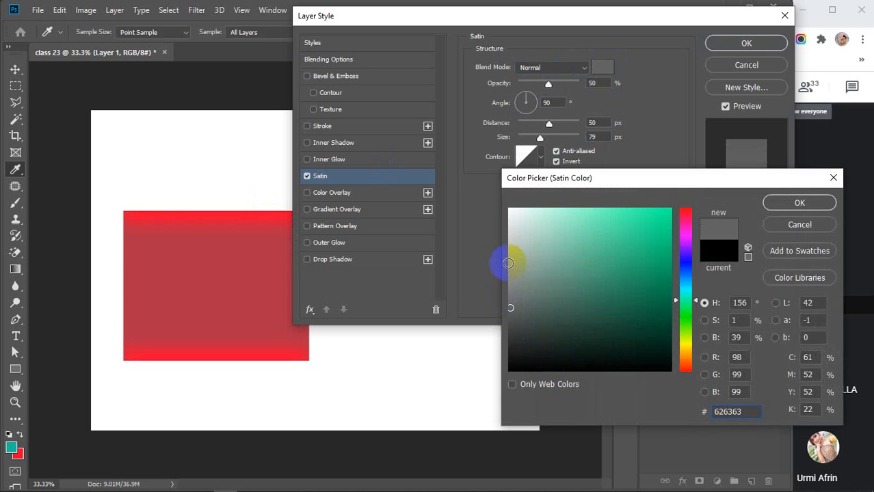
pyautogui.moveTo(686, 244); pyautogui.dragTo(684, 208)
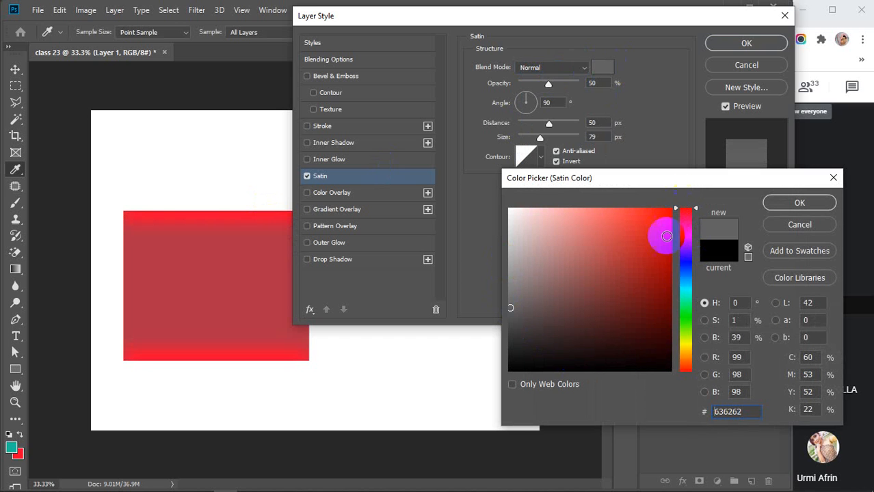
pyautogui.click(666, 271)
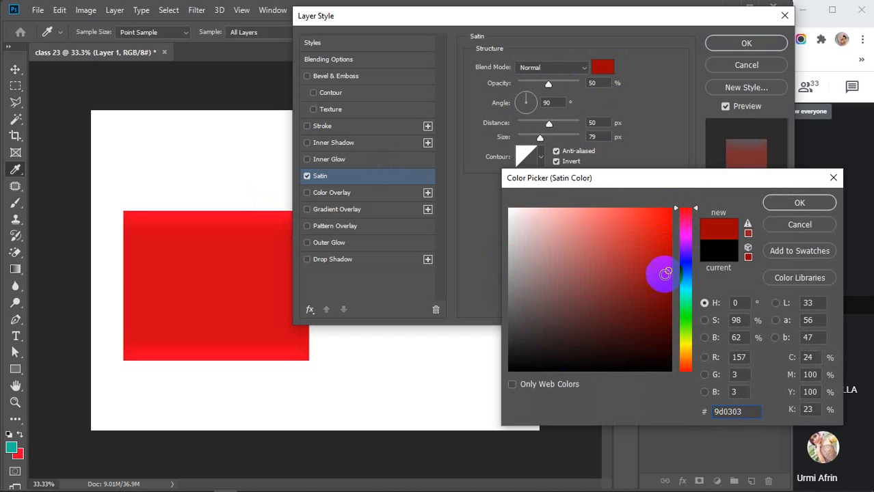
pyautogui.moveTo(666, 273)
pyautogui.mouseDown()
pyautogui.moveTo(664, 245)
pyautogui.moveTo(668, 258)
pyautogui.mouseUp()
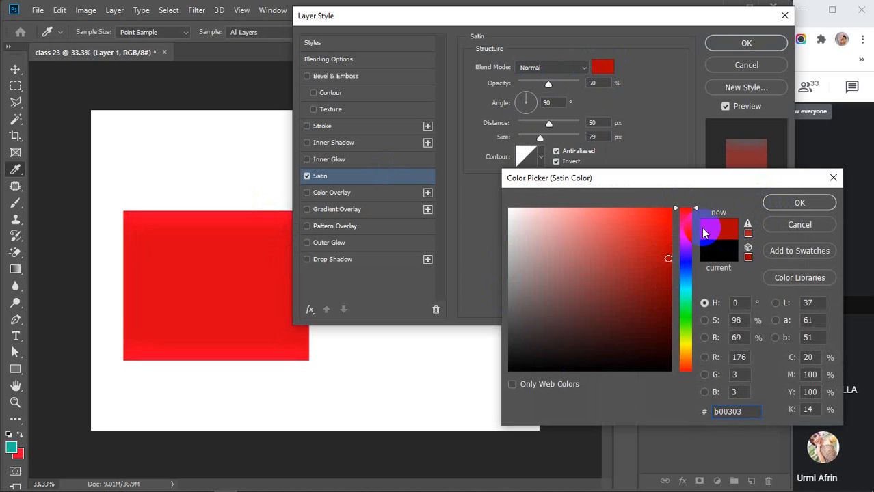
pyautogui.click(639, 219)
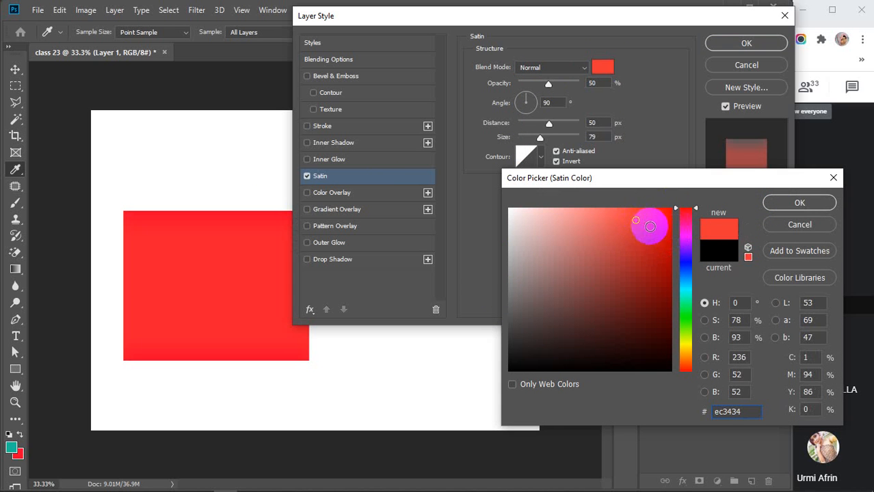
pyautogui.moveTo(621, 214)
pyautogui.mouseDown()
pyautogui.moveTo(608, 213)
pyautogui.moveTo(670, 236)
pyautogui.mouseUp()
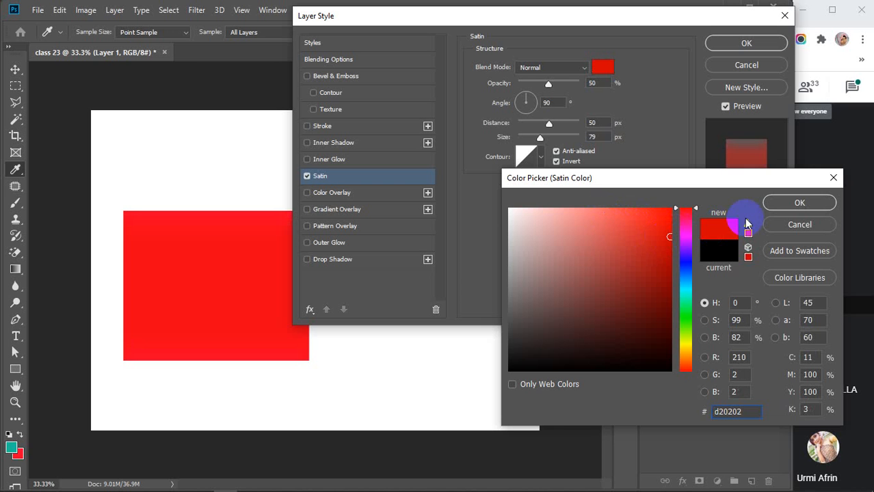
pyautogui.click(800, 204)
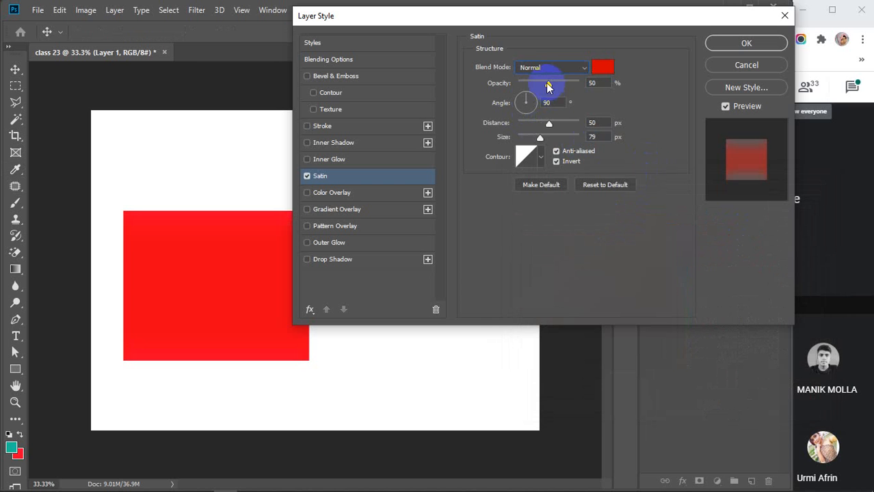
pyautogui.moveTo(549, 84); pyautogui.dragTo(601, 82)
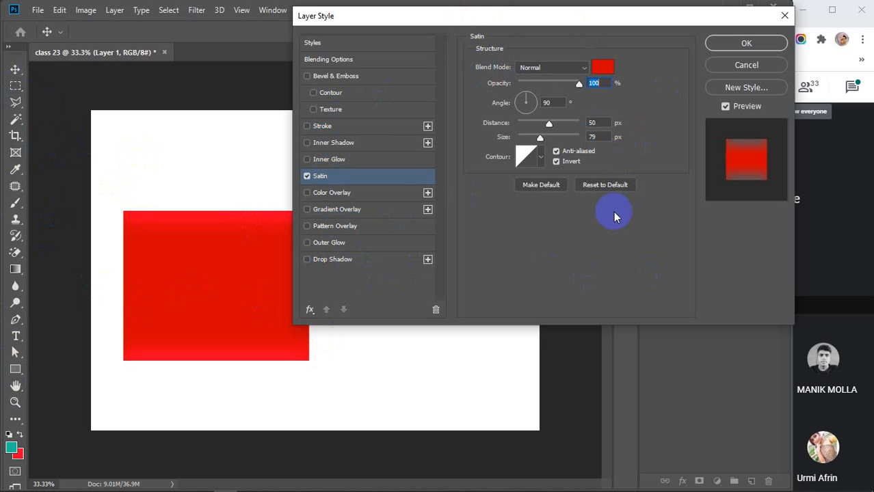
# Change the satin colour to a slightly brighter dark red.
pyautogui.click(586, 81)
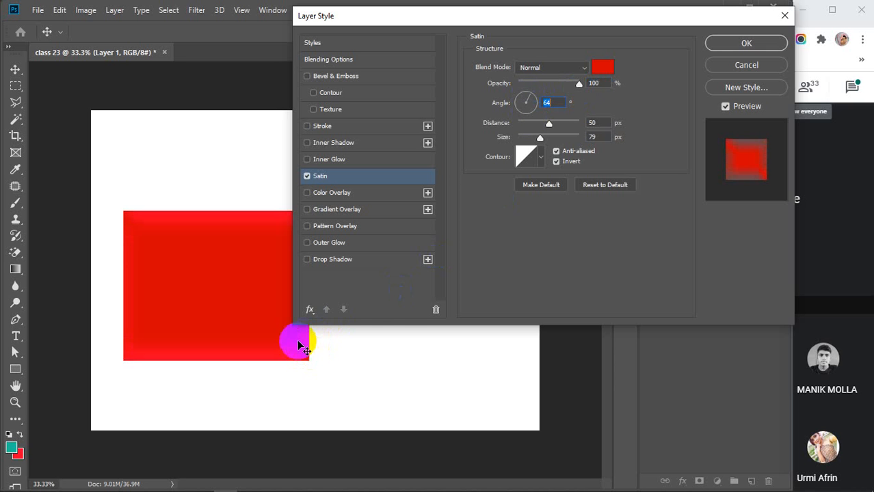
pyautogui.click(600, 68)
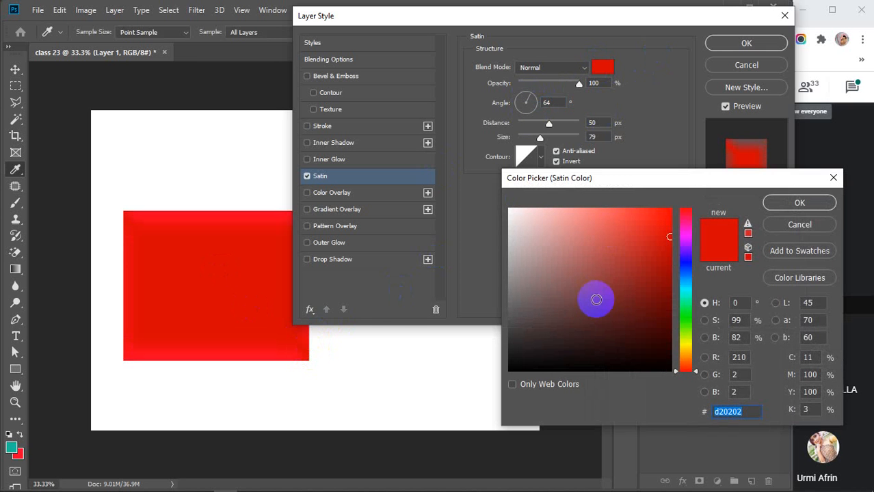
pyautogui.click(661, 306)
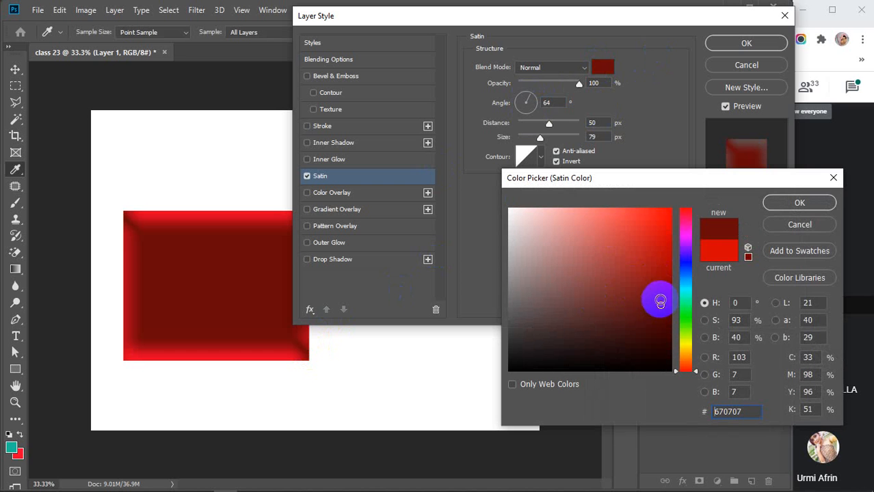
pyautogui.click(666, 276)
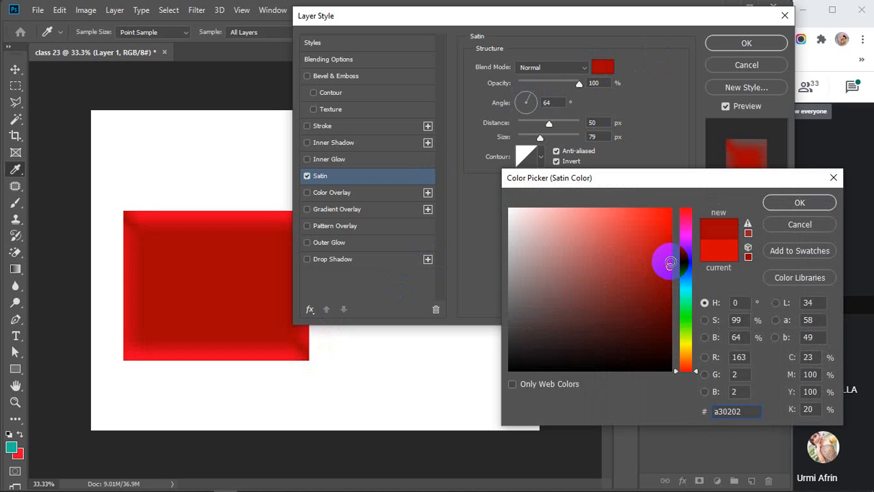
pyautogui.click(794, 202)
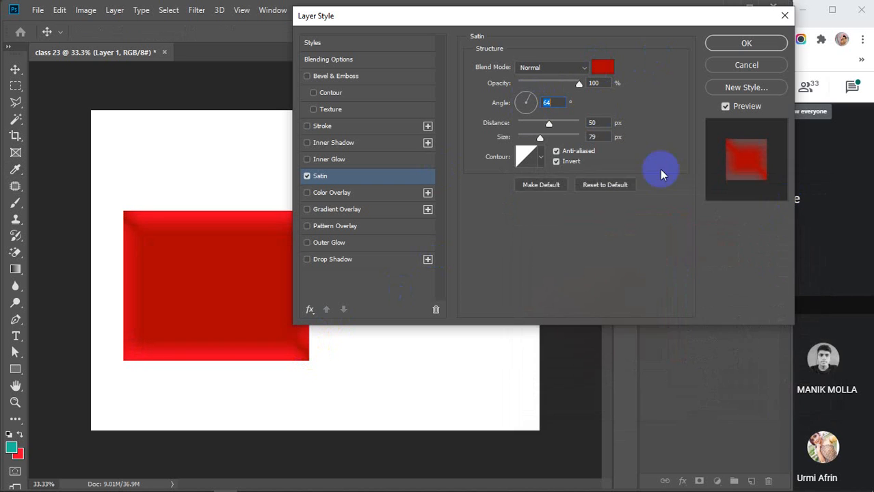
# Set the satin angle to -124° with 20 px distance and 50 px size.
pyautogui.click(534, 104)
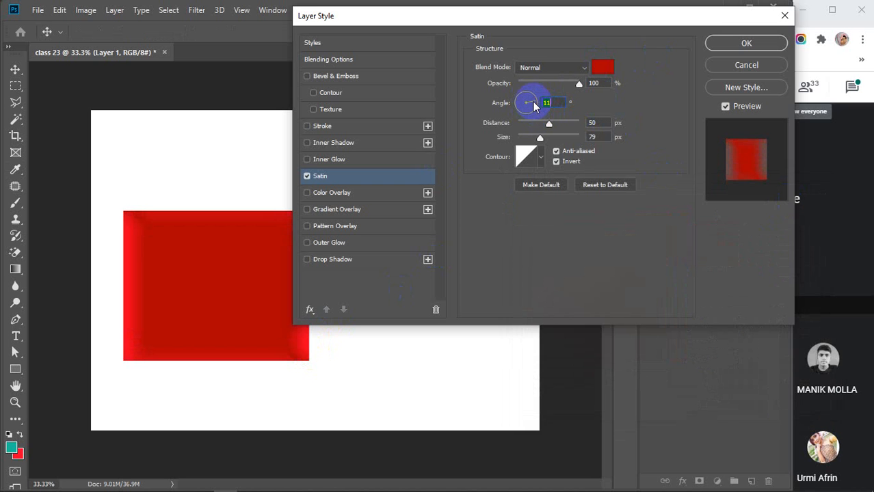
pyautogui.click(523, 113)
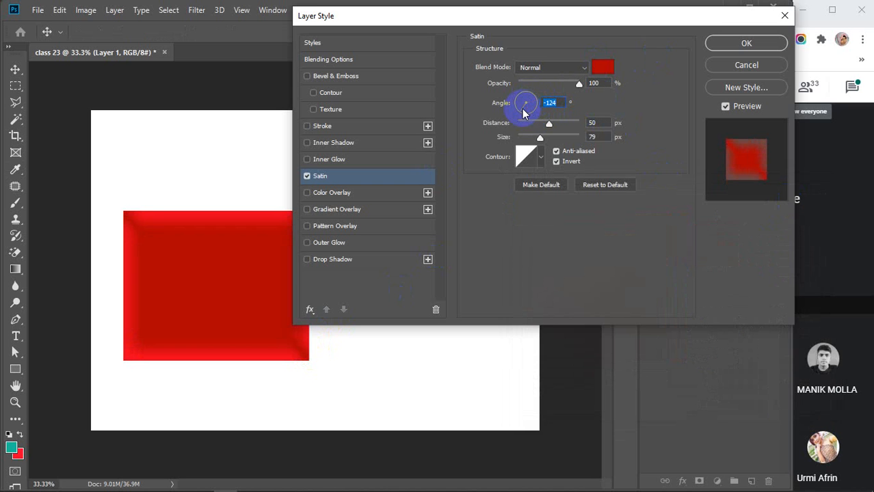
pyautogui.moveTo(549, 125)
pyautogui.mouseDown()
pyautogui.moveTo(580, 129)
pyautogui.moveTo(548, 131)
pyautogui.mouseUp()
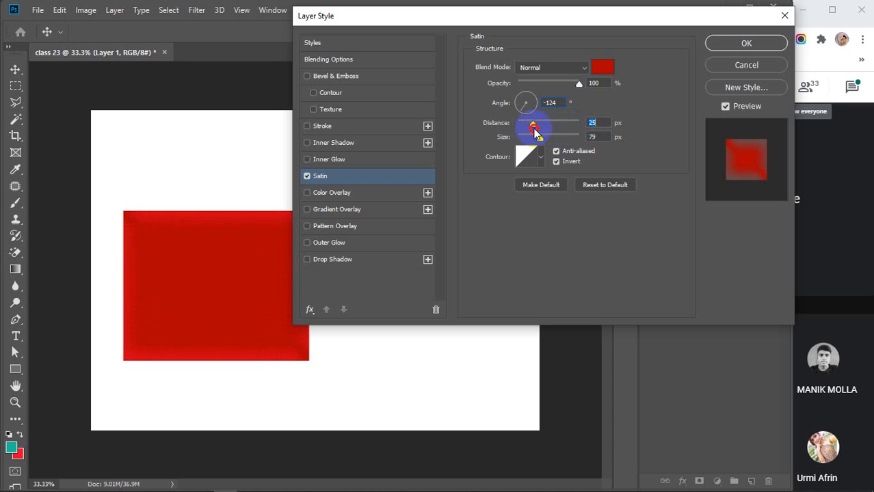
pyautogui.moveTo(537, 134)
pyautogui.mouseDown()
pyautogui.moveTo(578, 140)
pyautogui.moveTo(522, 139)
pyautogui.mouseUp()
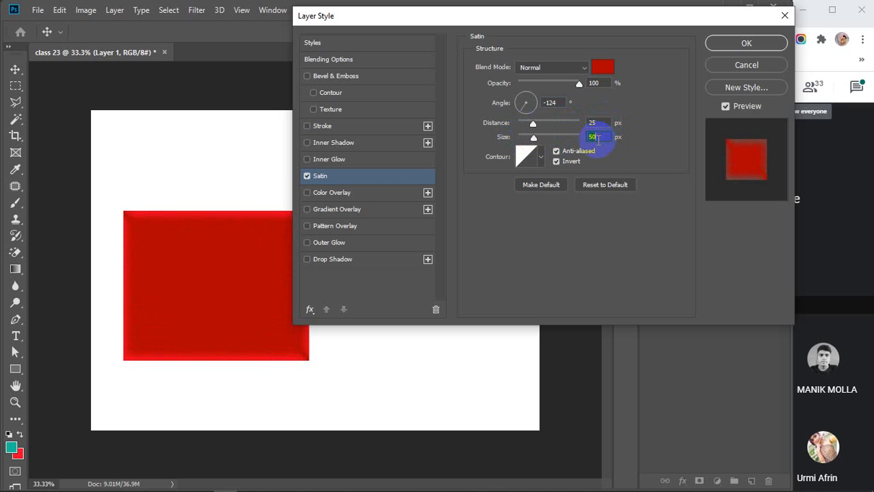
pyautogui.press('Down')
pyautogui.press('Down')
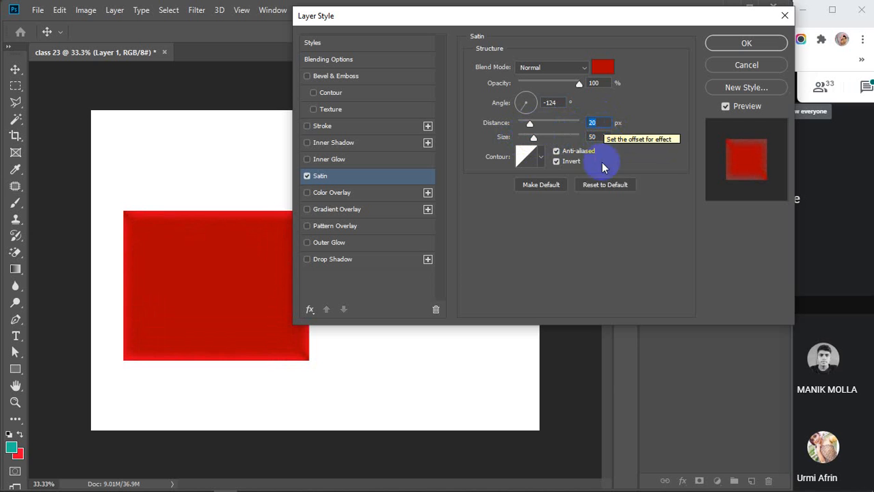
# Preview several Contour presets on the satin and keep Linear.
pyautogui.click(543, 159)
pyautogui.click(470, 190)
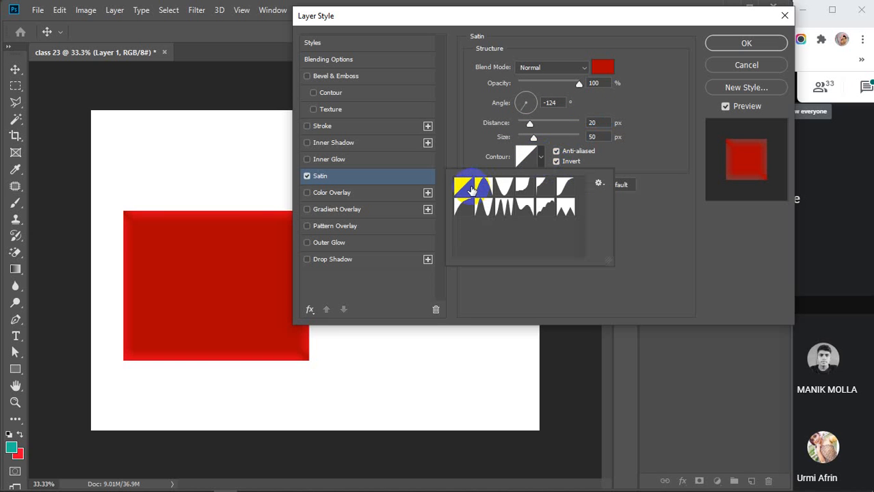
pyautogui.click(508, 190)
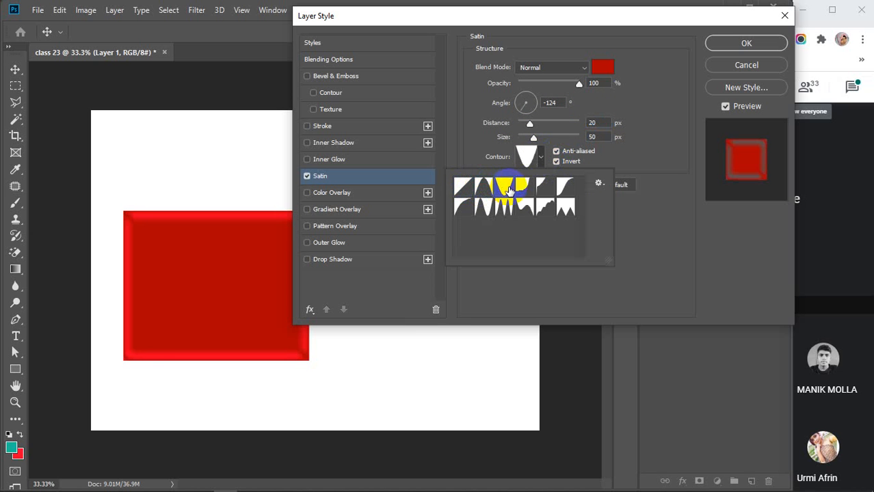
pyautogui.click(525, 189)
pyautogui.click(562, 187)
pyautogui.click(462, 192)
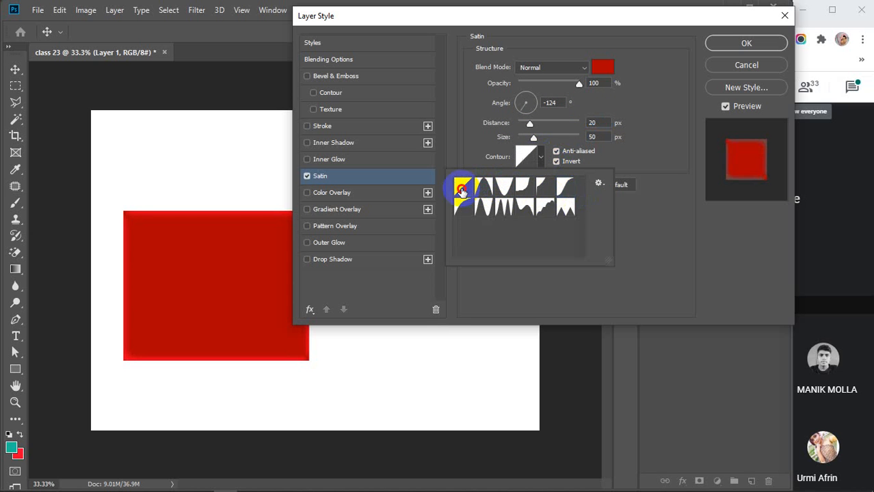
pyautogui.click(541, 156)
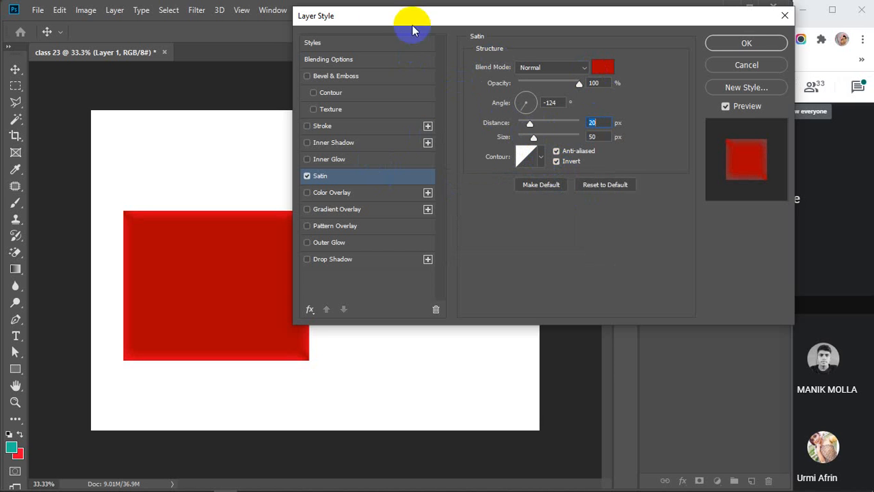
# Move the Layer Style dialog aside and back, switch Satin off, and enable Inner Glow.
pyautogui.moveTo(380, 16); pyautogui.dragTo(456, 206)
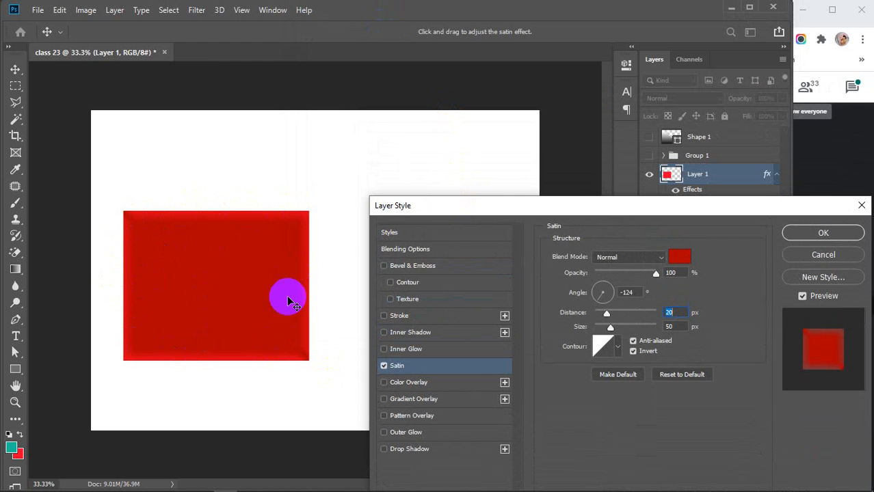
pyautogui.moveTo(499, 206); pyautogui.dragTo(488, 132)
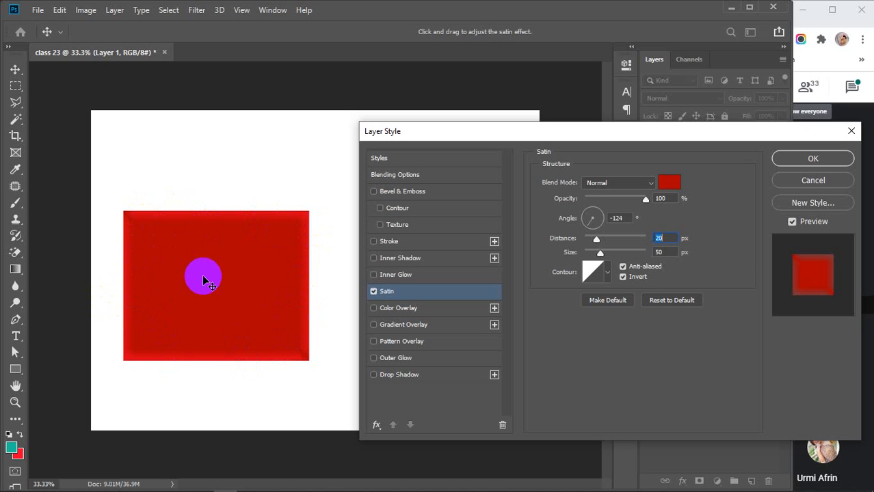
pyautogui.click(374, 292)
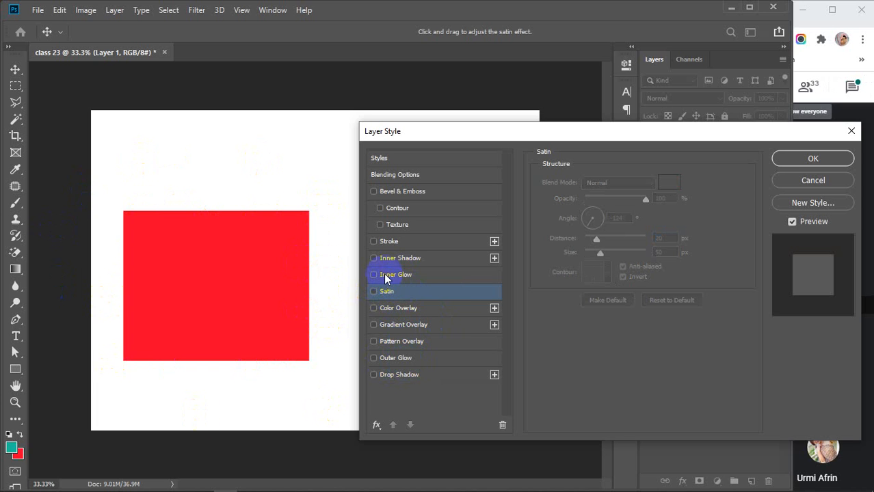
pyautogui.click(385, 277)
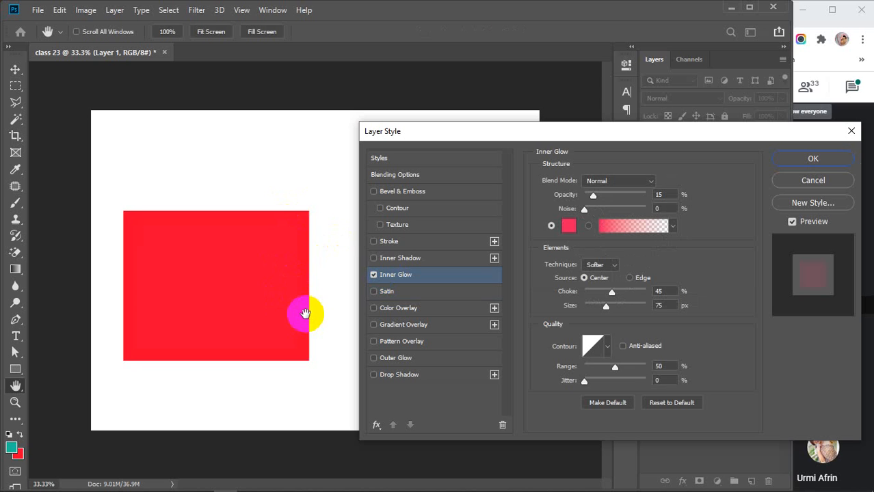
# Set the Inner Glow to 100% opacity with a solid black colour.
pyautogui.moveTo(592, 196); pyautogui.dragTo(695, 195)
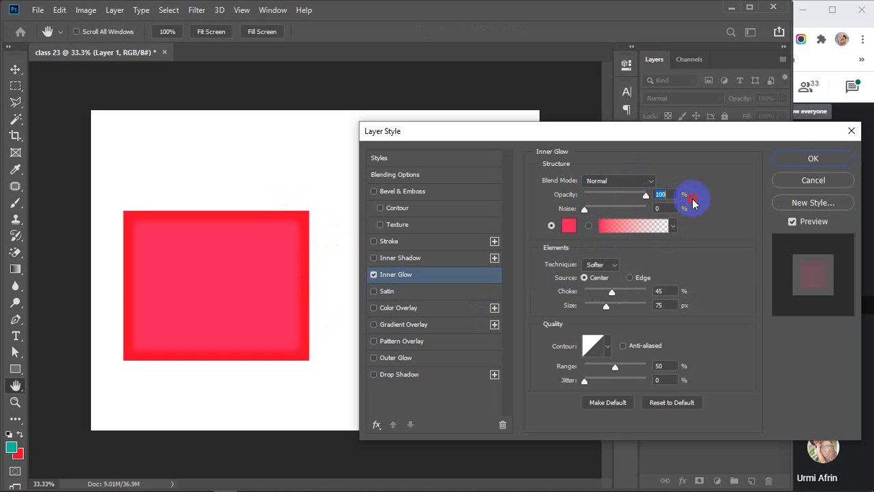
pyautogui.click(584, 210)
pyautogui.click(552, 227)
pyautogui.click(568, 227)
pyautogui.moveTo(566, 225)
pyautogui.mouseDown()
pyautogui.moveTo(681, 342)
pyautogui.moveTo(687, 386)
pyautogui.mouseUp()
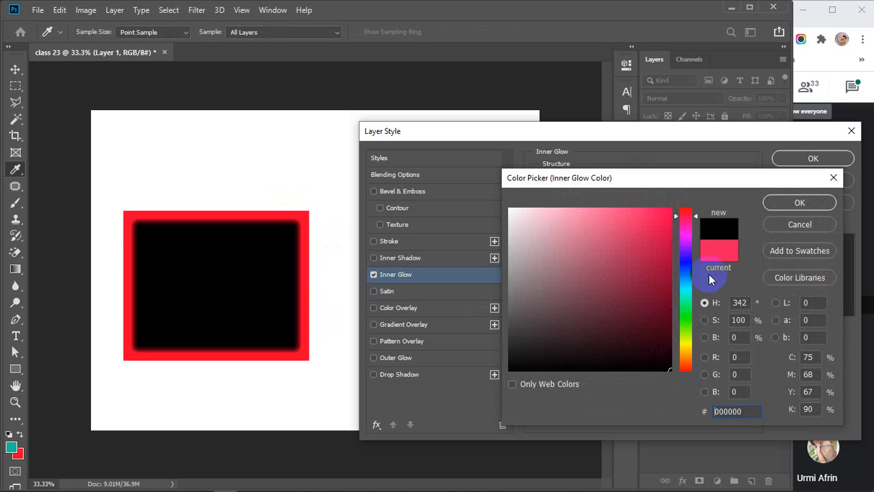
pyautogui.click(782, 205)
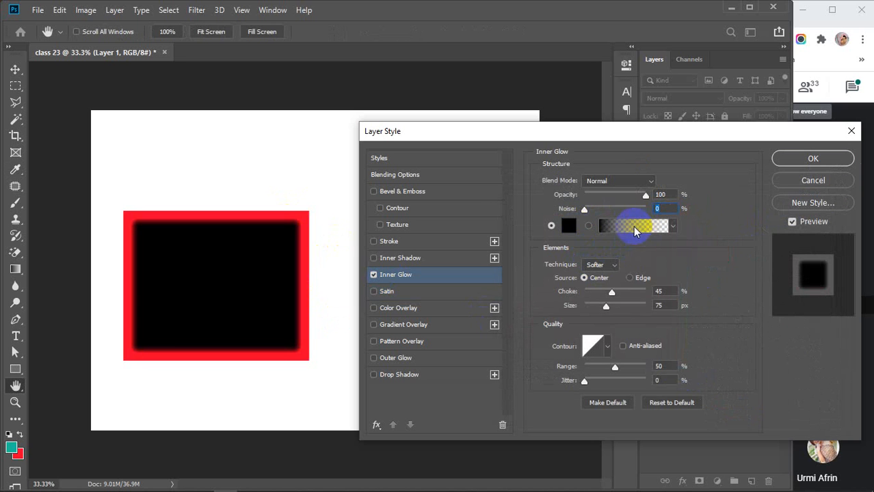
# Preview Light Purple and other glow gradients but keep black, and leave Source on Center.
pyautogui.click(635, 230)
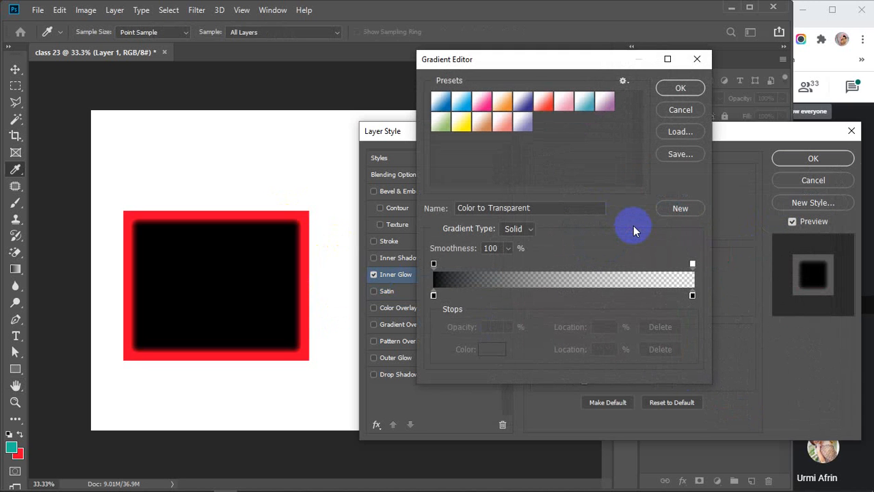
pyautogui.click(523, 124)
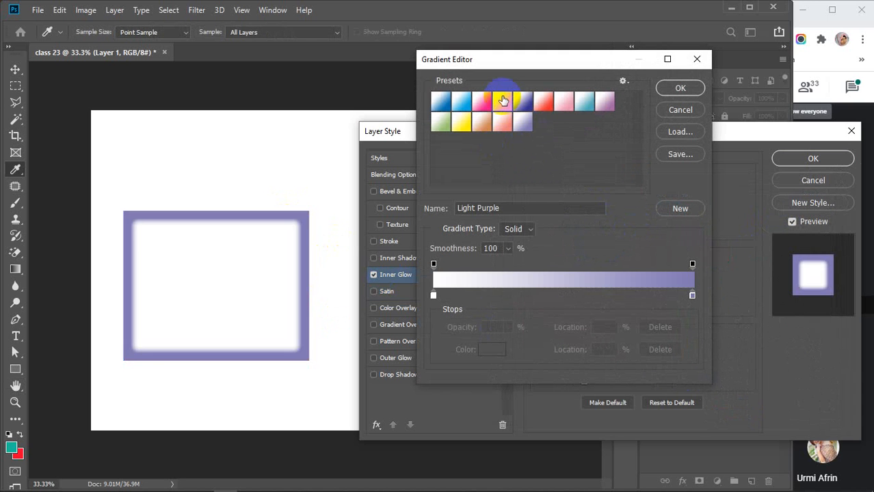
pyautogui.click(502, 102)
pyautogui.click(677, 109)
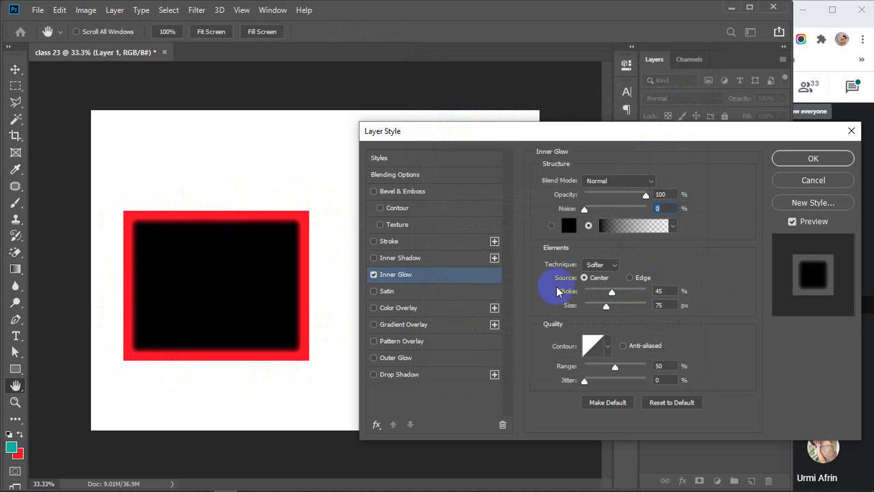
pyautogui.click(634, 280)
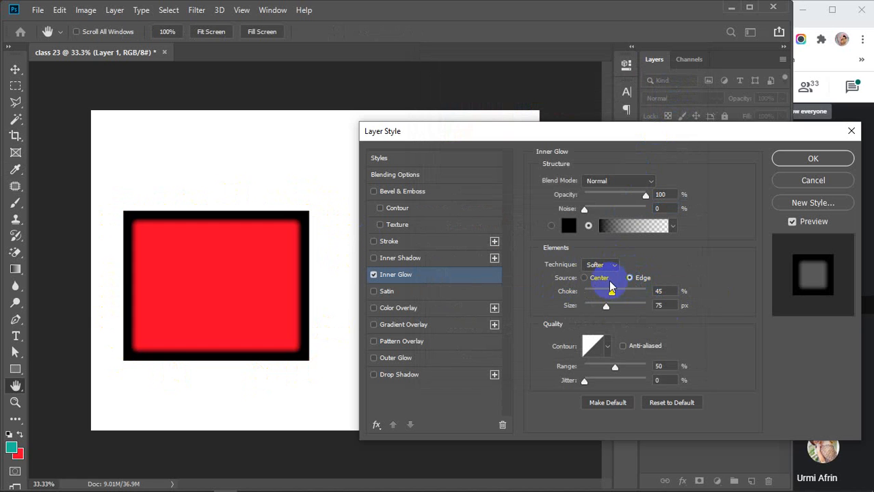
pyautogui.click(585, 278)
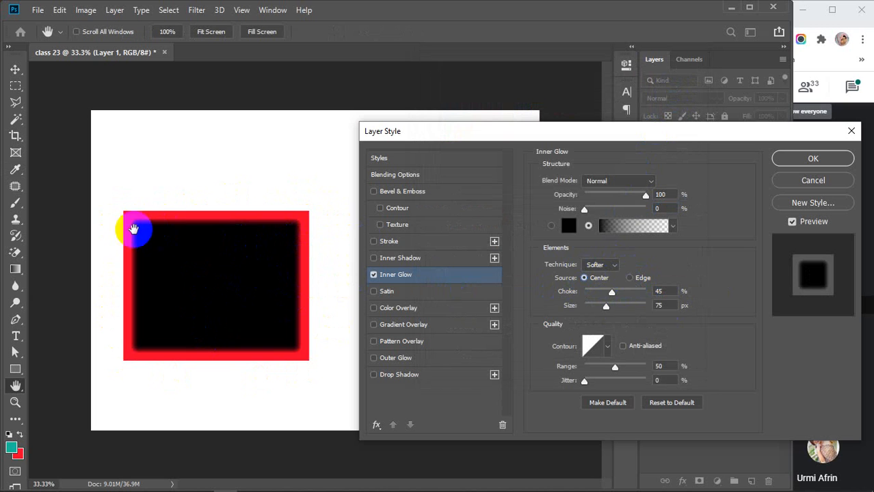
pyautogui.click(373, 274)
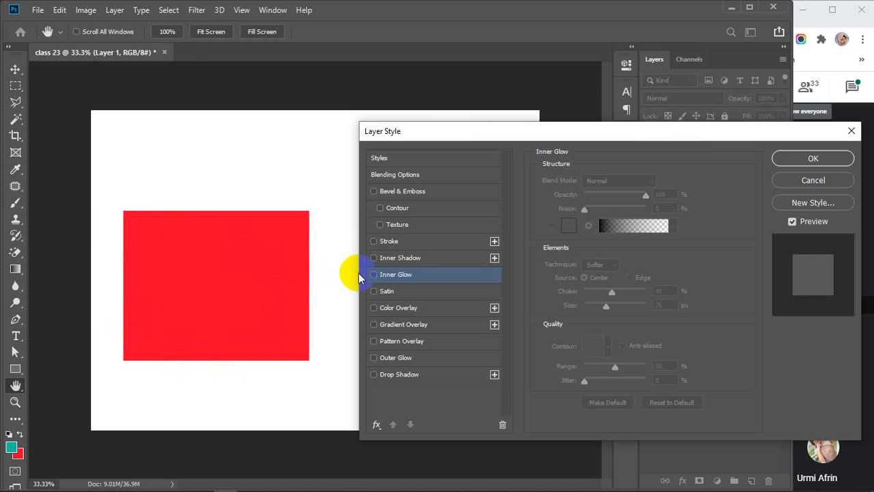
pyautogui.click(384, 274)
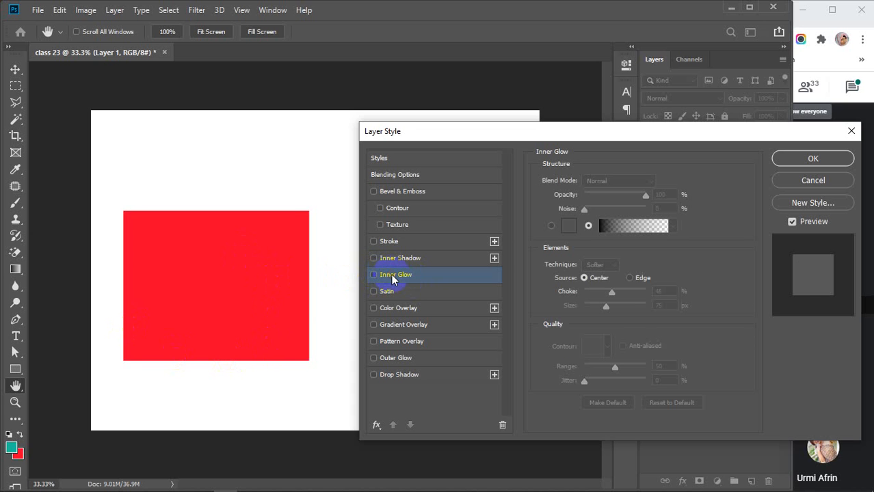
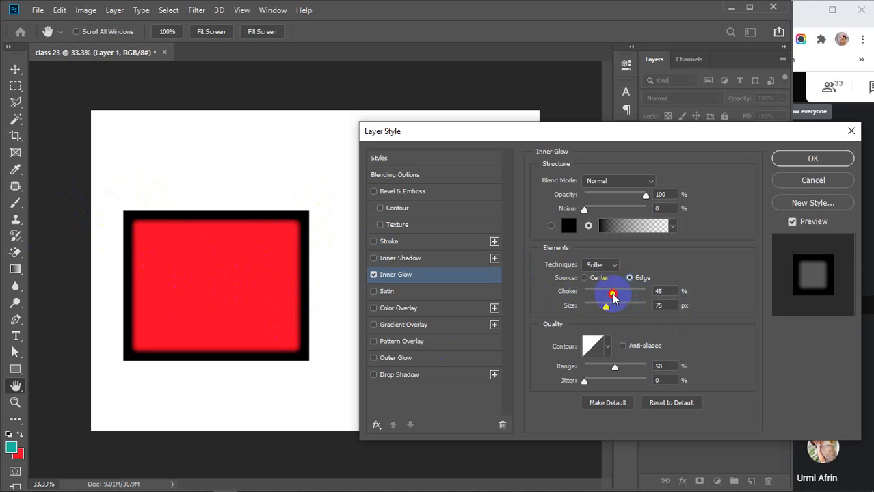
# Tighten the Inner Glow choke to 19% and change its colour to dark red.
pyautogui.moveTo(613, 297)
pyautogui.mouseDown()
pyautogui.moveTo(655, 302)
pyautogui.moveTo(592, 298)
pyautogui.moveTo(630, 308)
pyautogui.moveTo(604, 306)
pyautogui.moveTo(616, 309)
pyautogui.mouseUp()
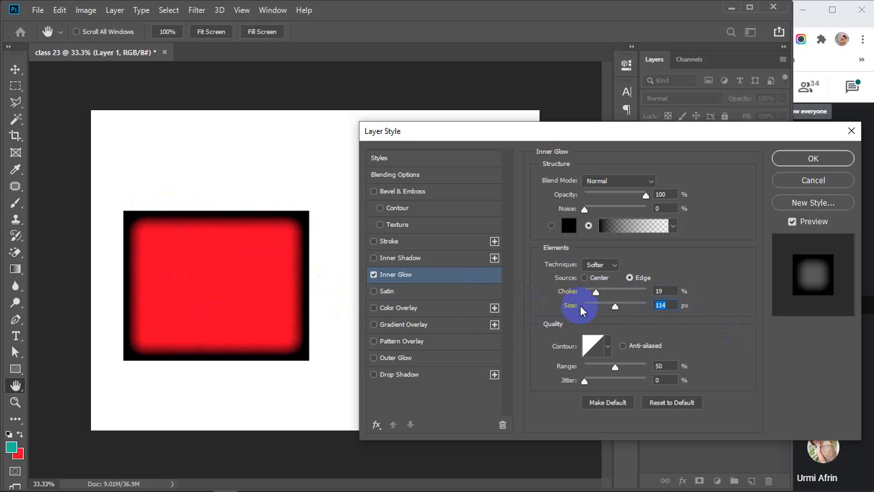
pyautogui.click(570, 226)
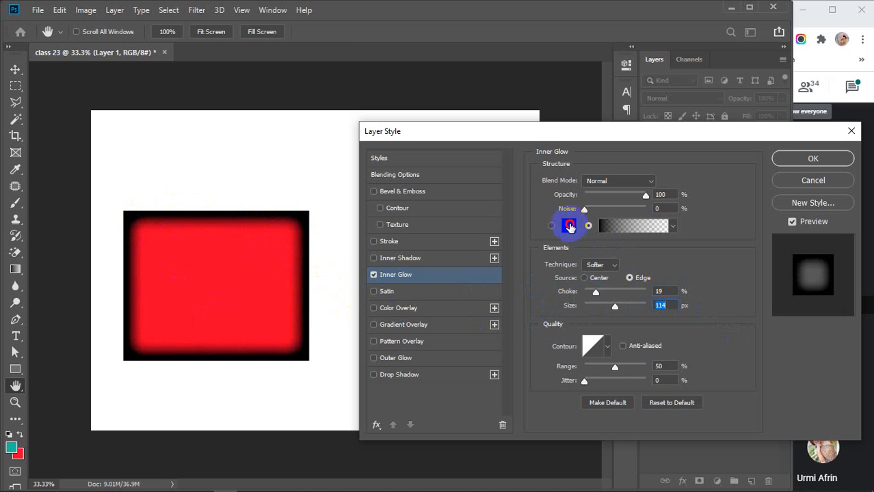
pyautogui.moveTo(686, 252); pyautogui.dragTo(693, 193)
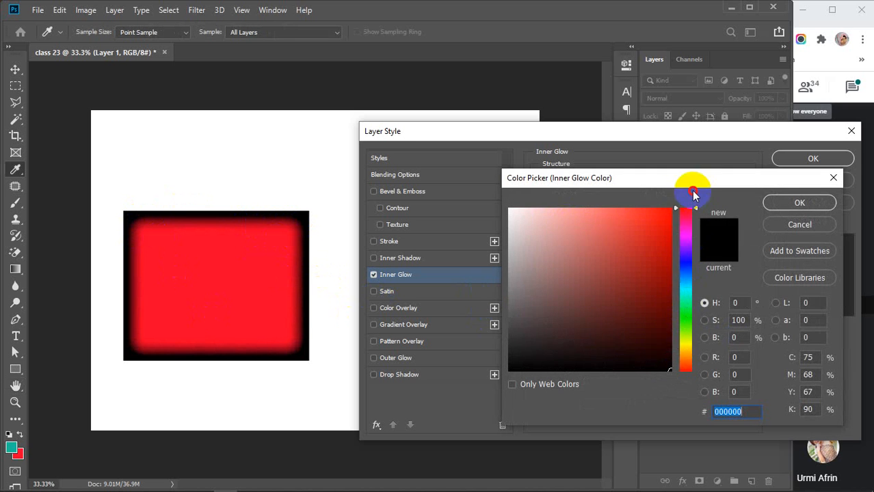
pyautogui.click(671, 276)
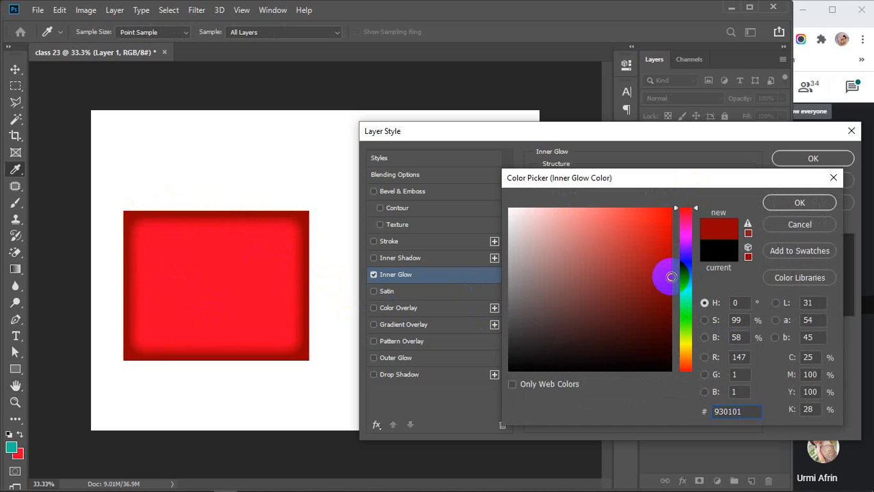
pyautogui.click(665, 288)
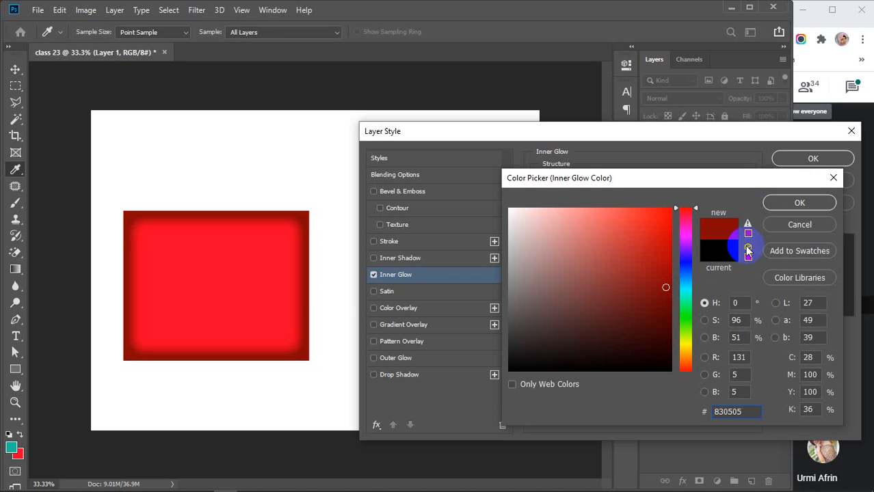
pyautogui.click(668, 274)
pyautogui.click(776, 205)
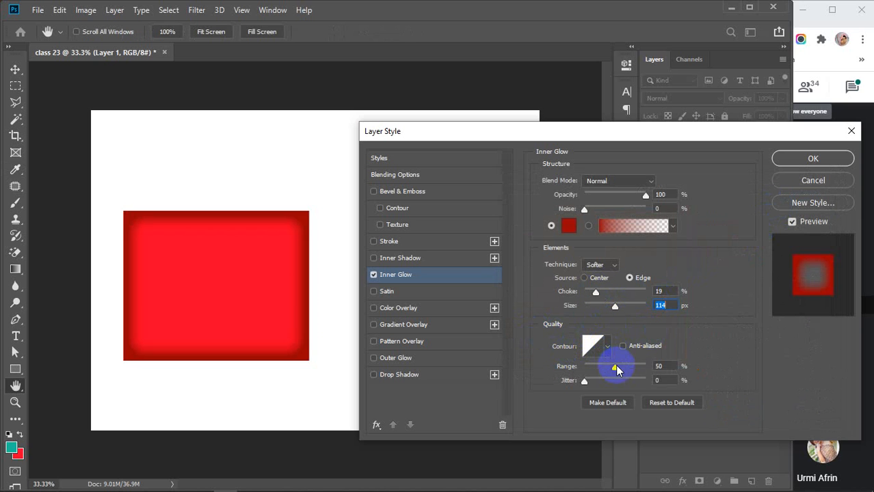
# Set the Inner Glow range to 100%, then switch Inner Glow off.
pyautogui.moveTo(612, 369); pyautogui.dragTo(648, 369)
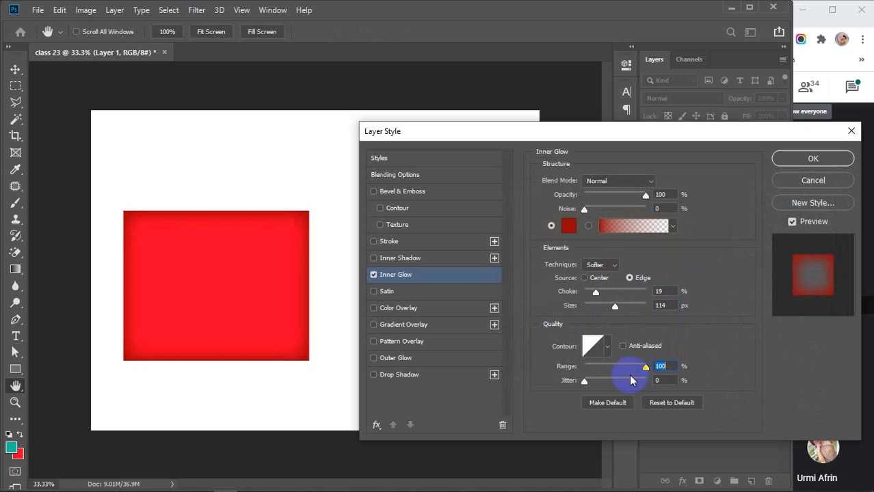
pyautogui.moveTo(587, 381); pyautogui.dragTo(564, 381)
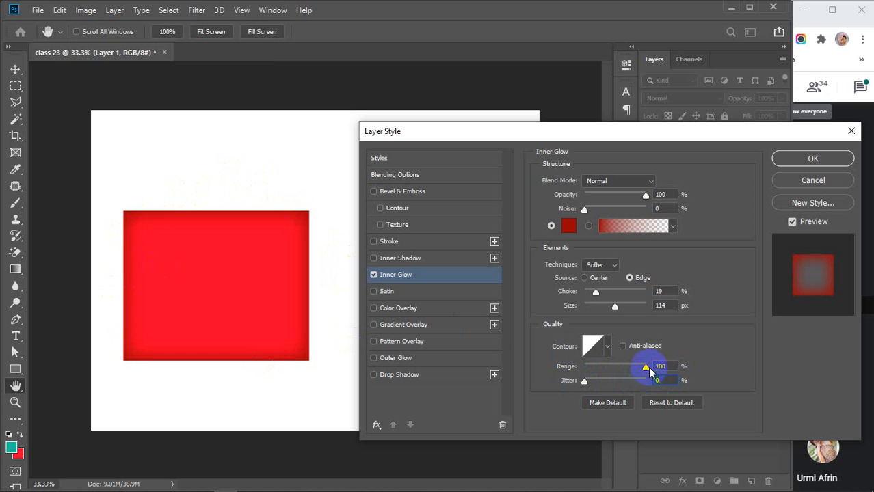
pyautogui.moveTo(645, 367); pyautogui.dragTo(674, 367)
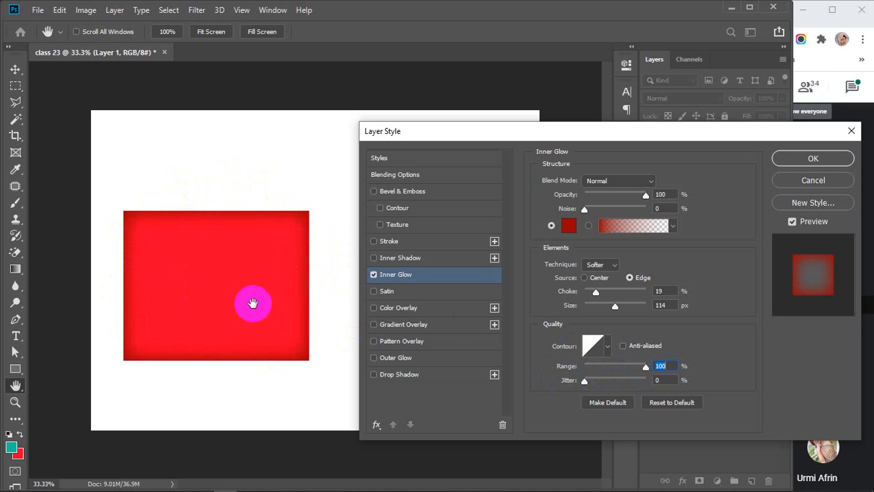
pyautogui.click(374, 275)
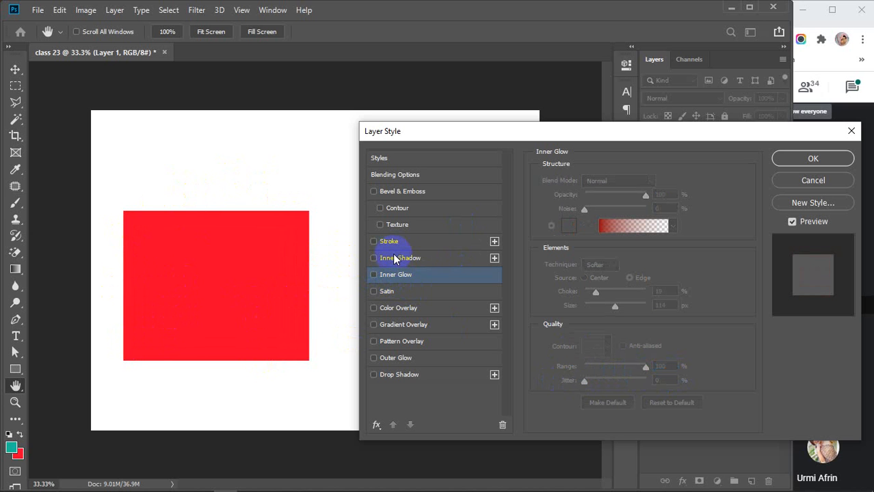
# Enable Inner Shadow with Normal blend mode, black colour and 100% opacity.
pyautogui.click(393, 259)
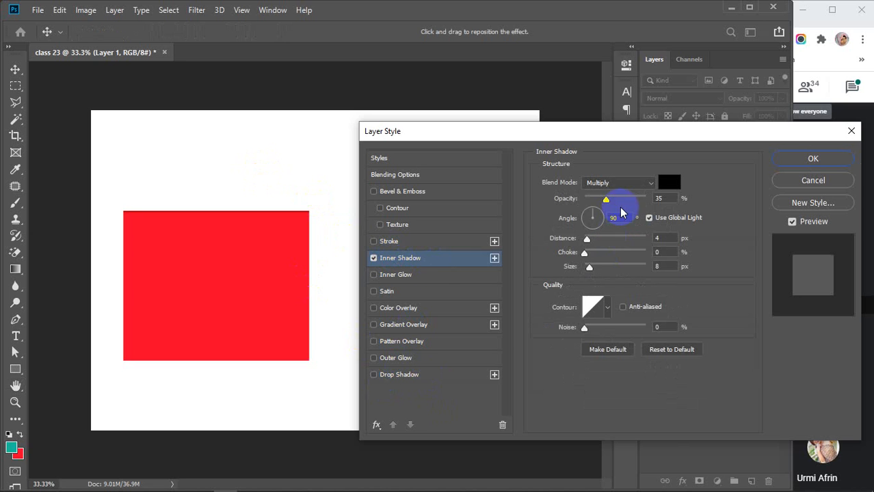
pyautogui.click(647, 181)
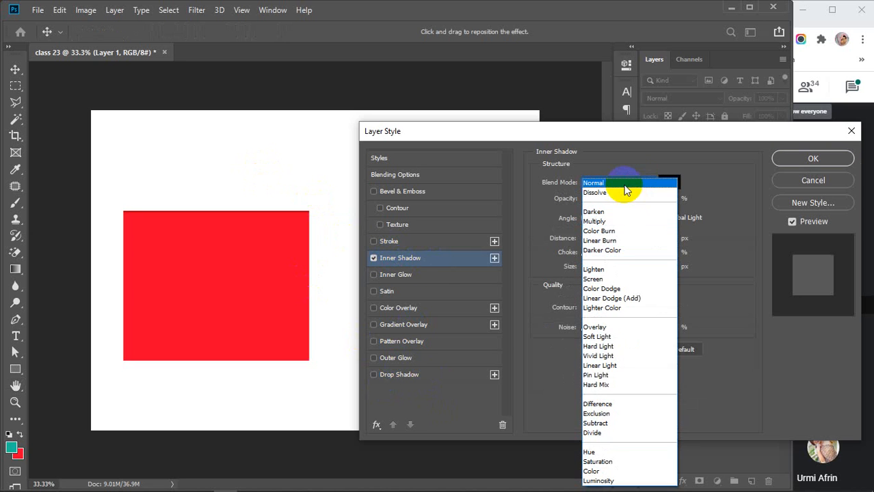
pyautogui.click(626, 184)
pyautogui.click(668, 181)
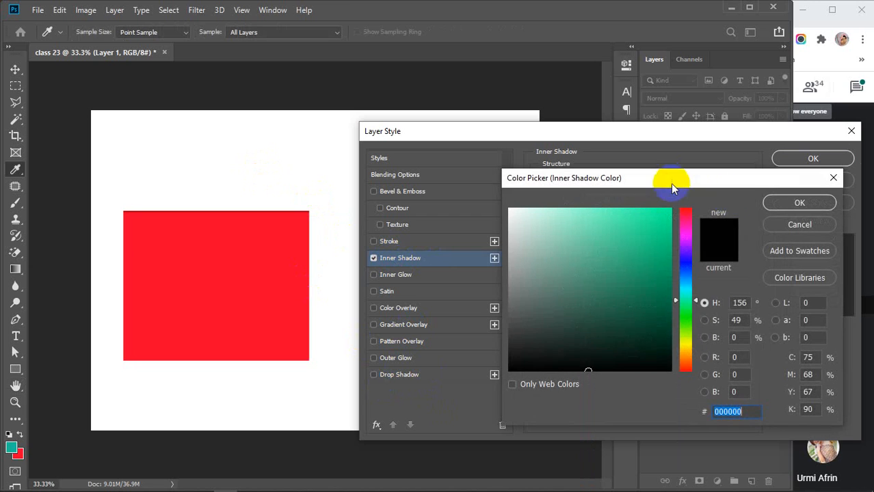
pyautogui.click(784, 202)
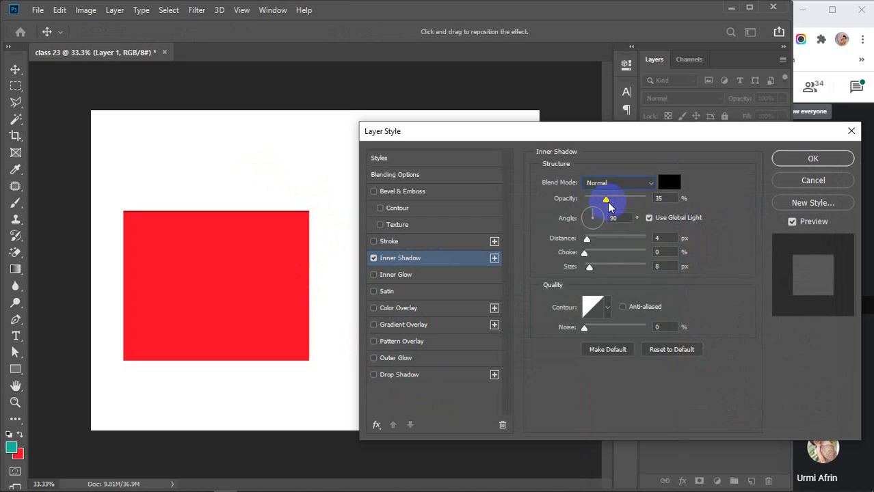
pyautogui.moveTo(606, 200); pyautogui.dragTo(702, 197)
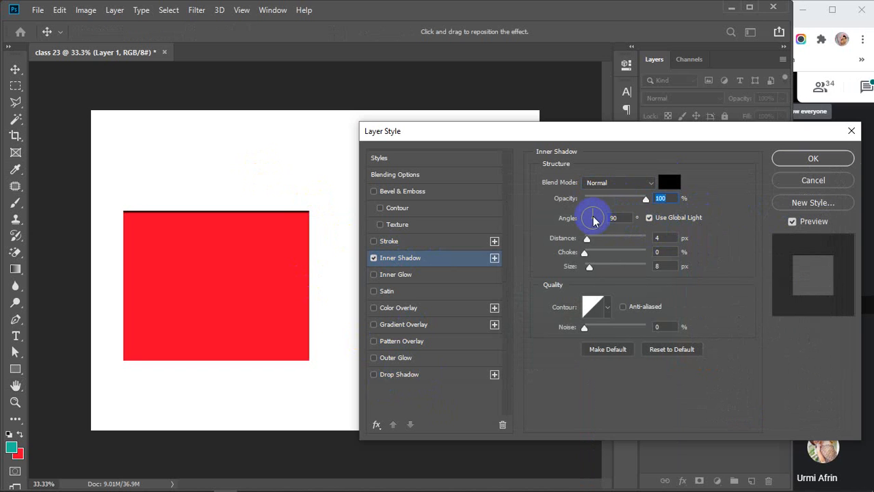
# Give the shadow its own 53° angle, distance 15, choke 5 and size 80.
pyautogui.moveTo(593, 220); pyautogui.dragTo(599, 219)
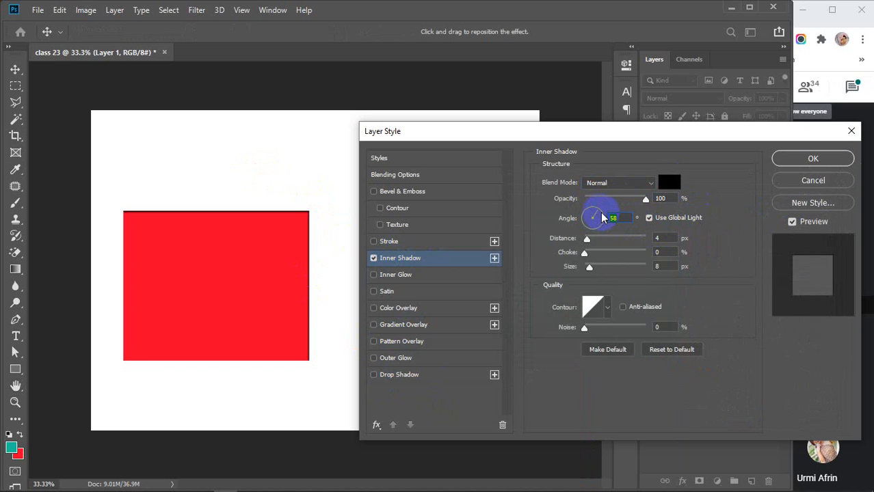
pyautogui.click(649, 219)
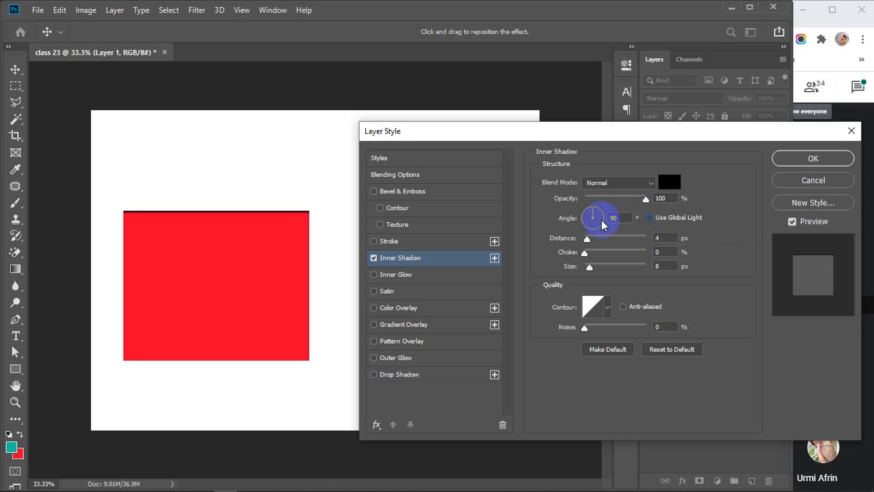
pyautogui.moveTo(602, 224); pyautogui.dragTo(597, 242)
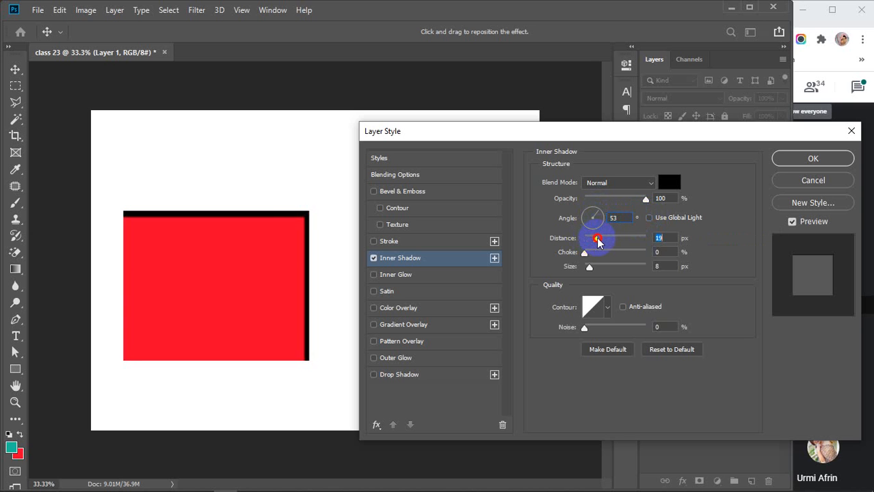
pyautogui.write('20')
pyautogui.click(667, 252)
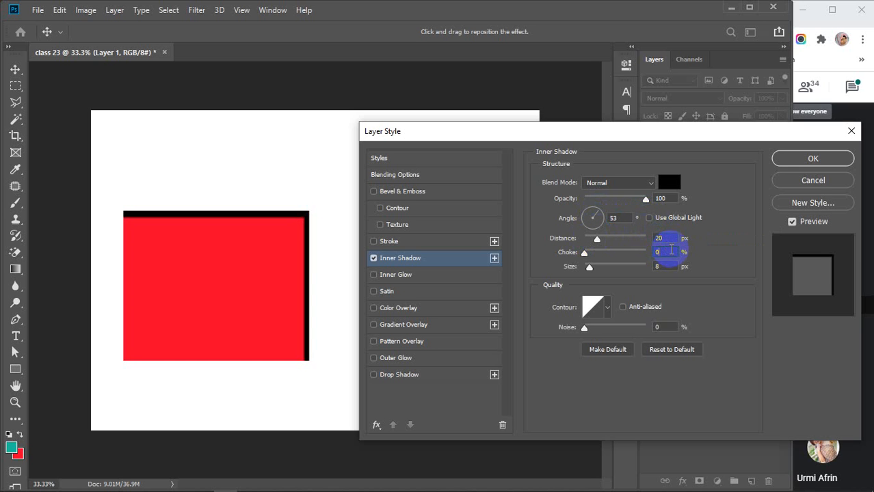
pyautogui.write('12')
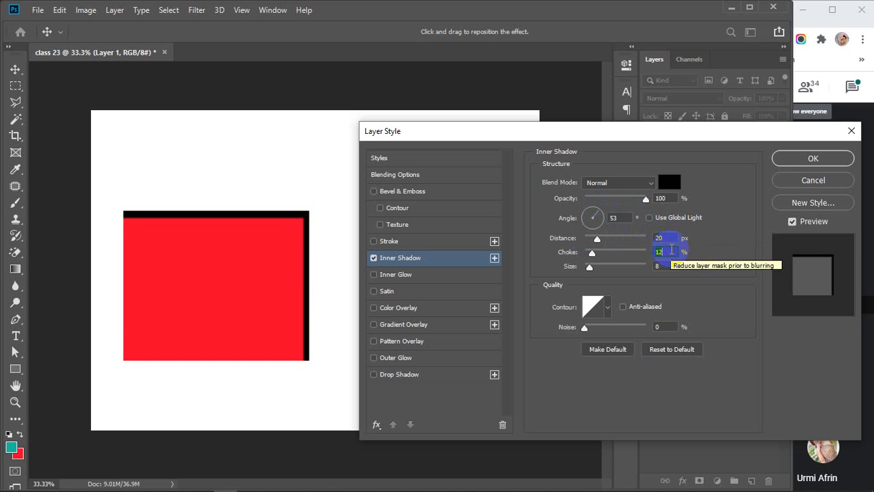
pyautogui.scroll(9, 670, 250)
pyautogui.scroll(-1, 664, 248)
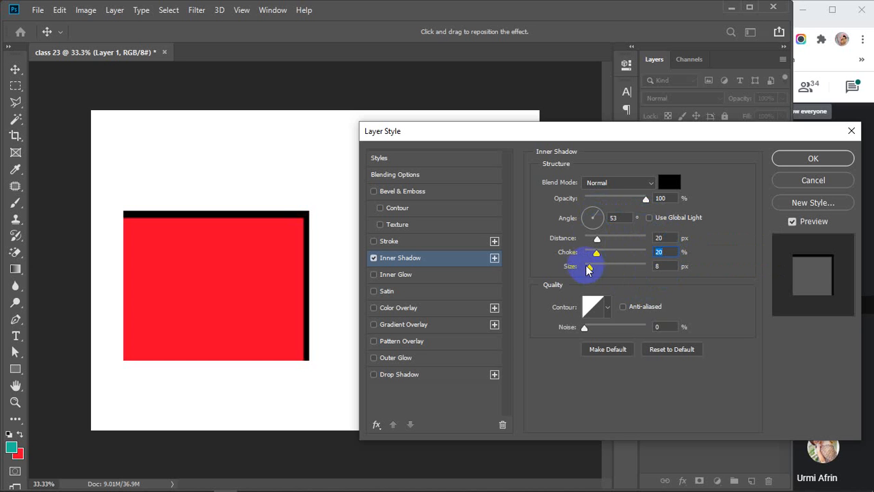
pyautogui.moveTo(588, 268); pyautogui.dragTo(609, 274)
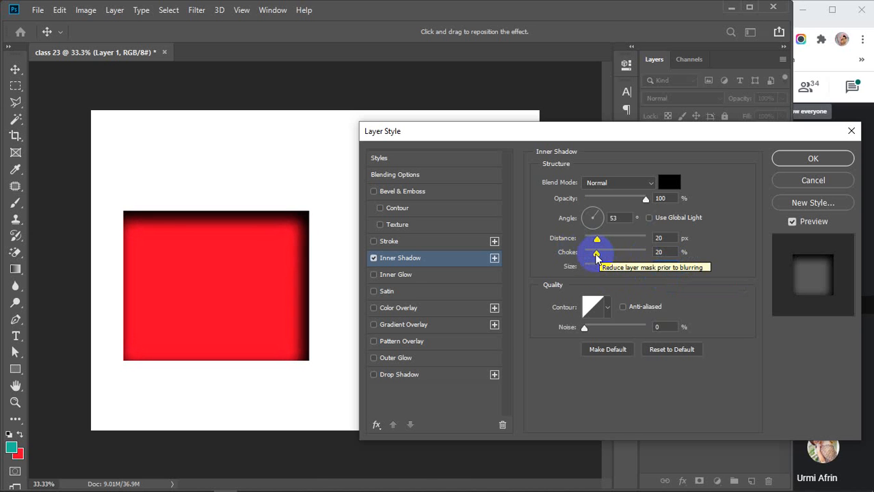
pyautogui.moveTo(596, 256); pyautogui.dragTo(589, 257)
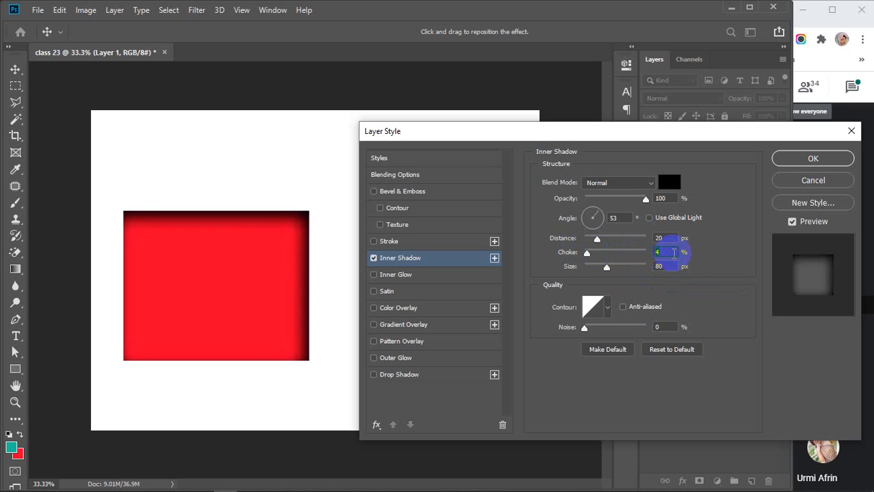
pyautogui.click(667, 238)
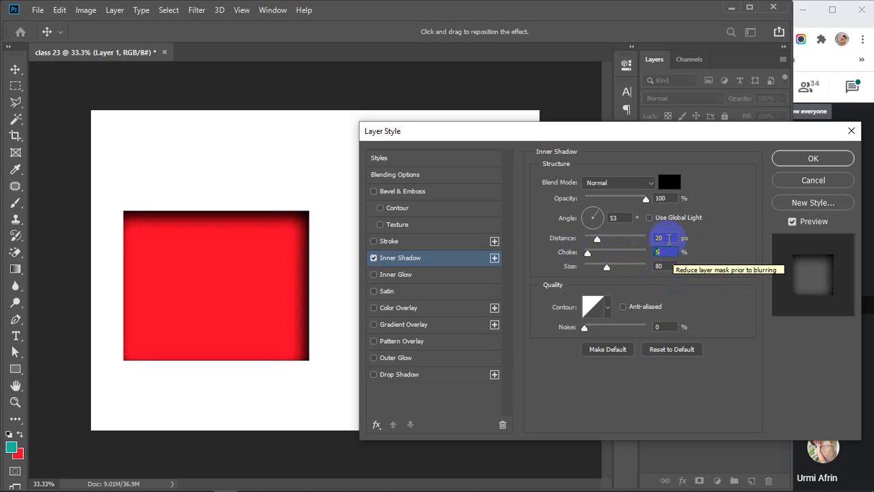
pyautogui.press('Down')
pyautogui.press('Down')
pyautogui.press('Down')
pyautogui.press('Down')
pyautogui.press('Down')
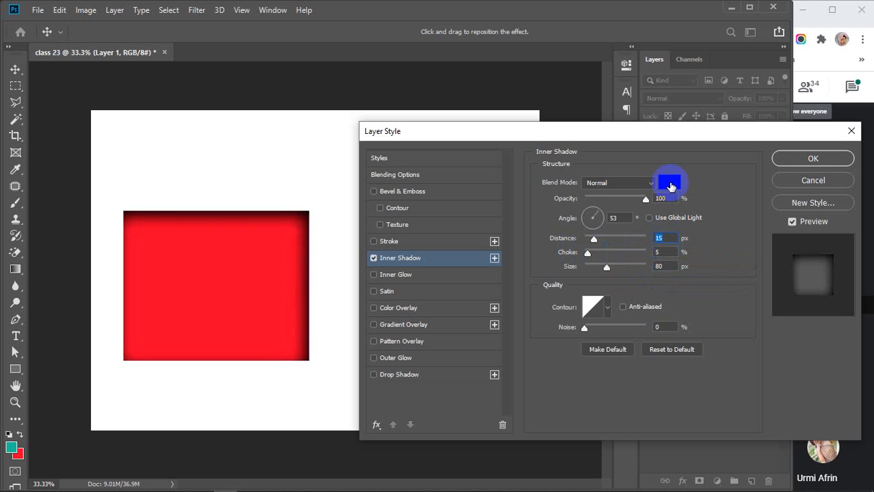
# Change the inner shadow colour to a dark red, about 7d0505.
pyautogui.click(669, 182)
pyautogui.moveTo(685, 254); pyautogui.dragTo(690, 192)
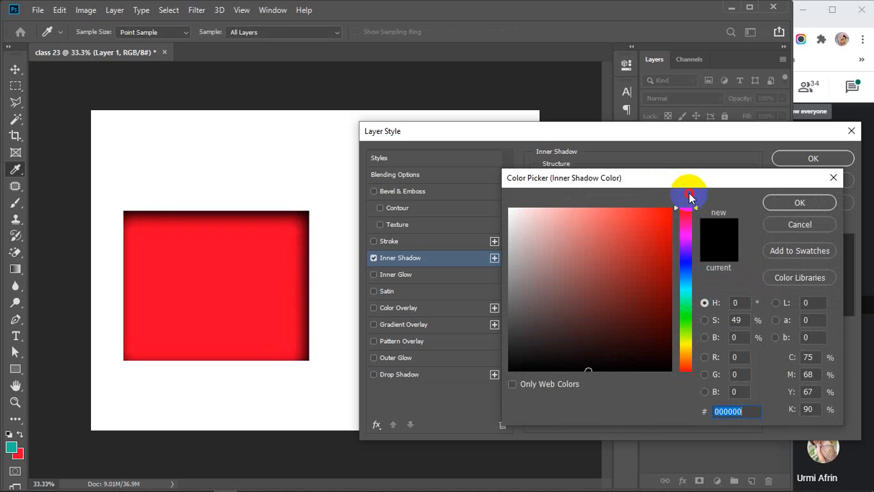
pyautogui.click(669, 282)
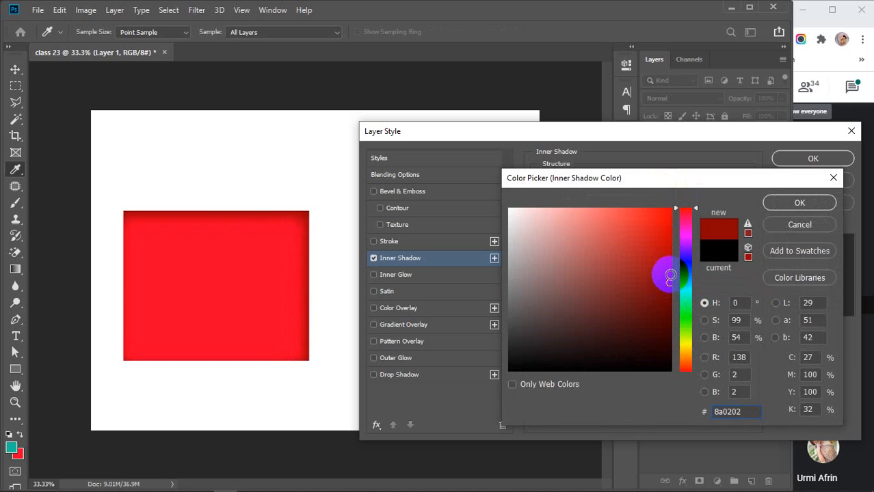
pyautogui.click(670, 290)
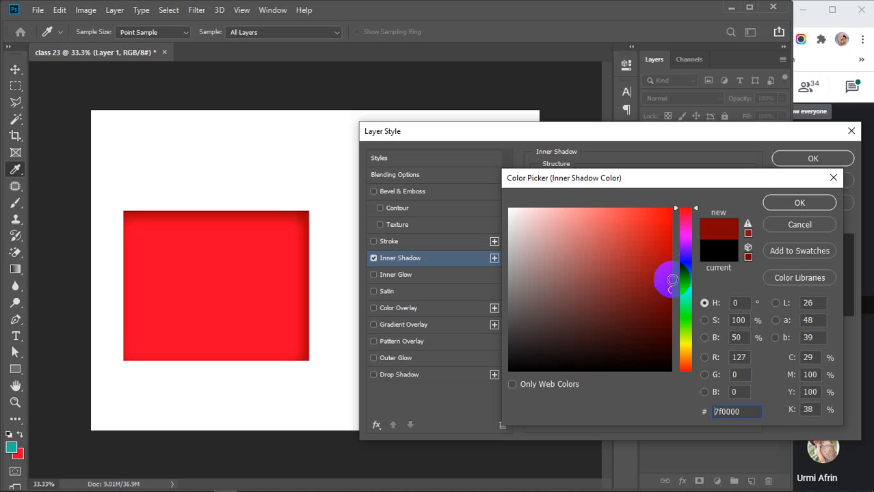
pyautogui.click(672, 266)
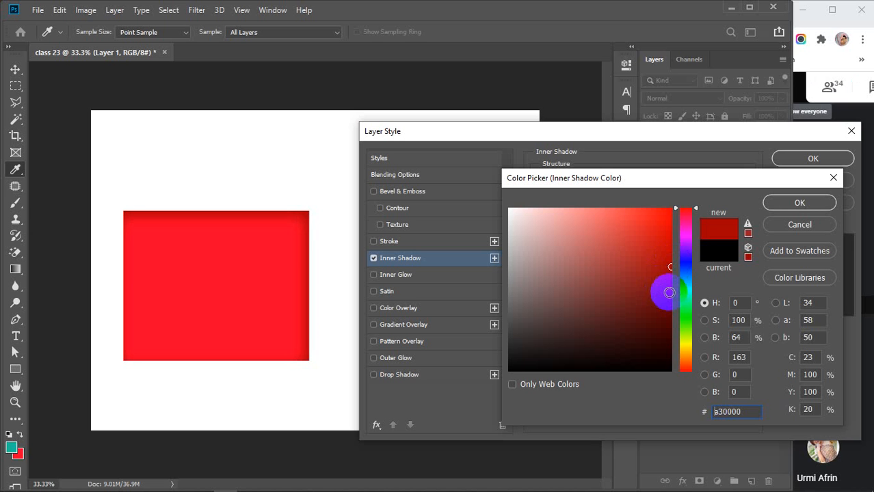
pyautogui.click(665, 292)
pyautogui.click(775, 205)
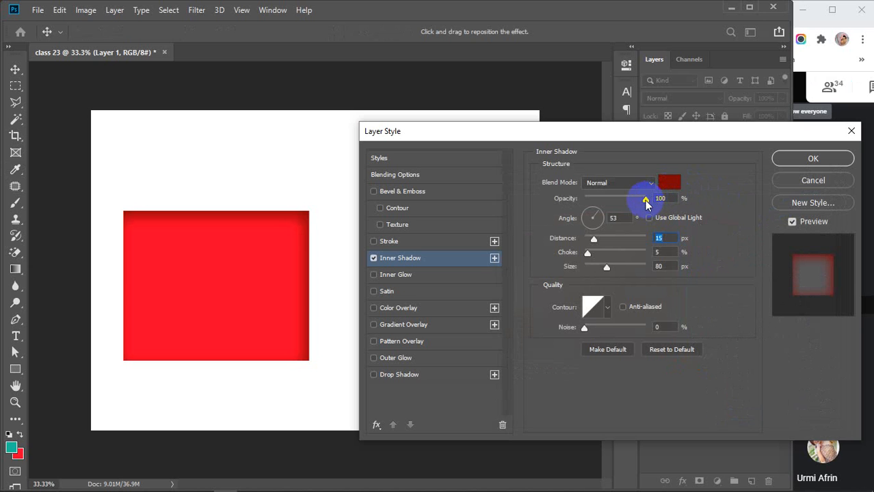
# Lower the inner shadow opacity to 70%, leaving noise at 0%.
pyautogui.moveTo(638, 199); pyautogui.dragTo(628, 203)
pyautogui.click(677, 200)
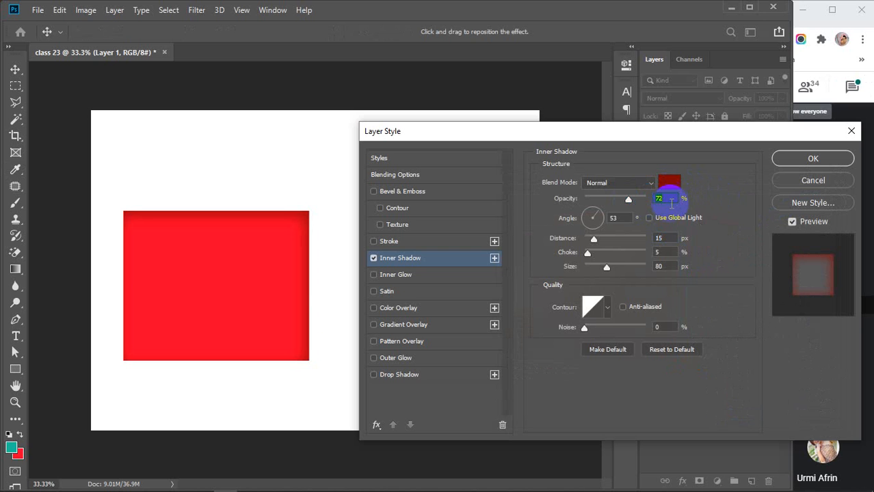
pyautogui.press('Down')
pyautogui.press('Down')
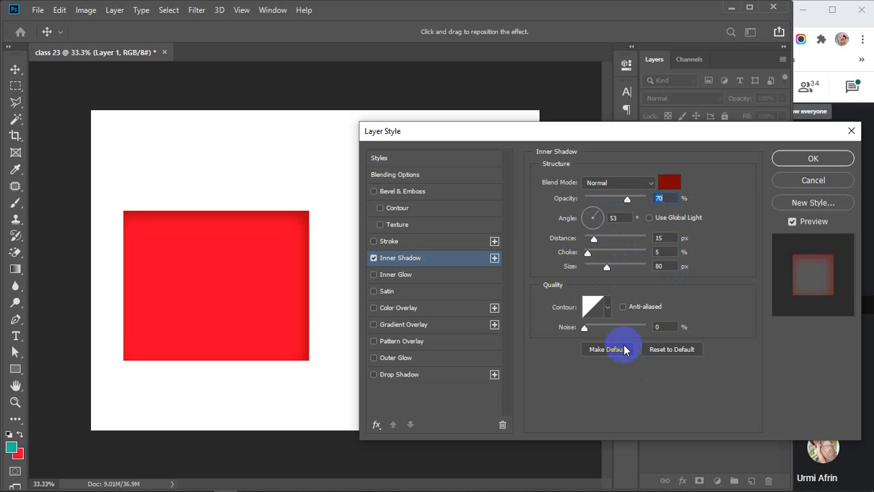
pyautogui.moveTo(584, 328); pyautogui.dragTo(541, 337)
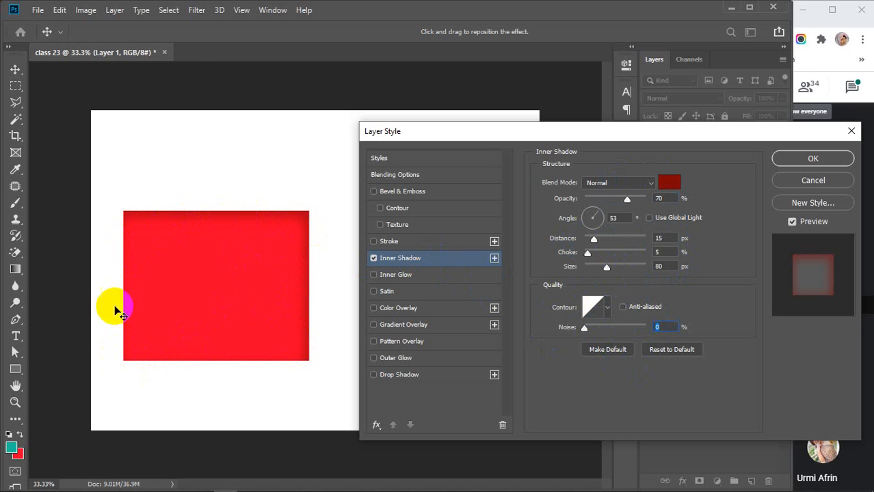
# Add a second inner shadow and angle it to -53°, then -110°.
pyautogui.click(495, 258)
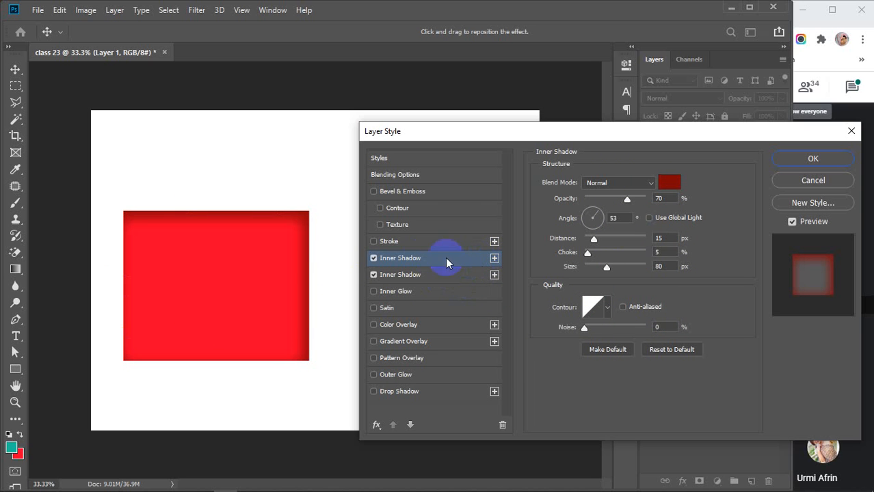
pyautogui.click(613, 220)
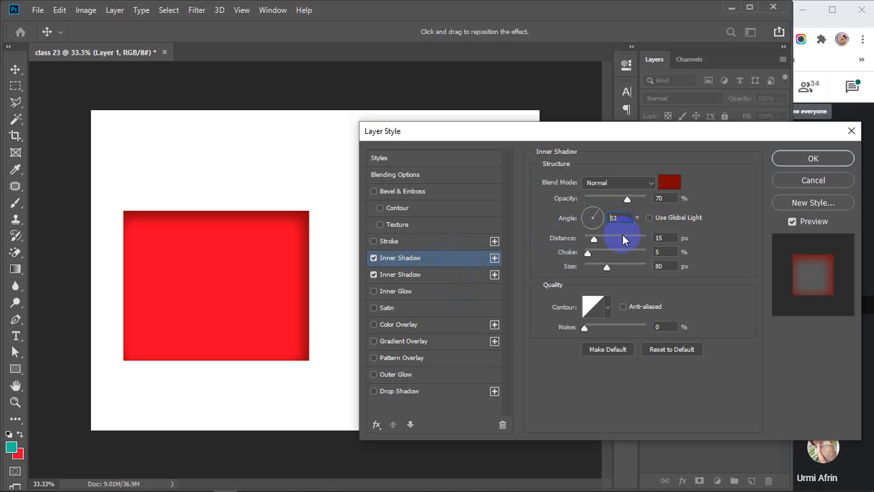
pyautogui.write('-53')
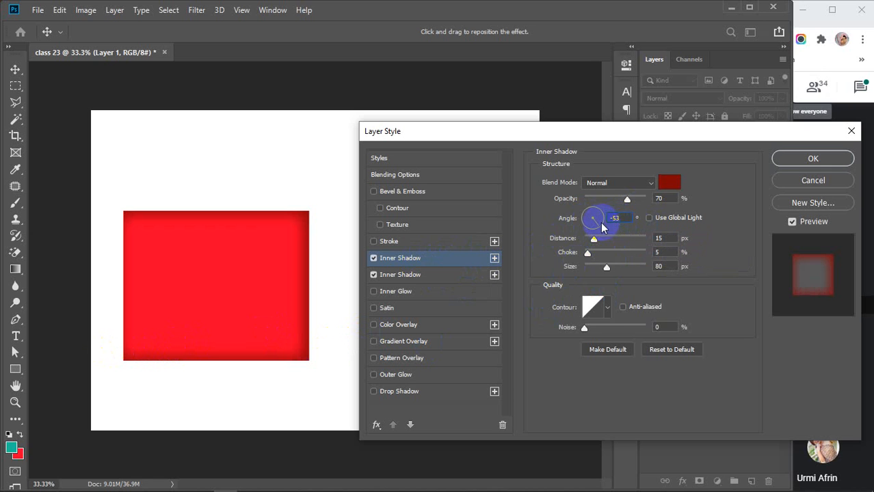
pyautogui.moveTo(597, 228); pyautogui.dragTo(588, 229)
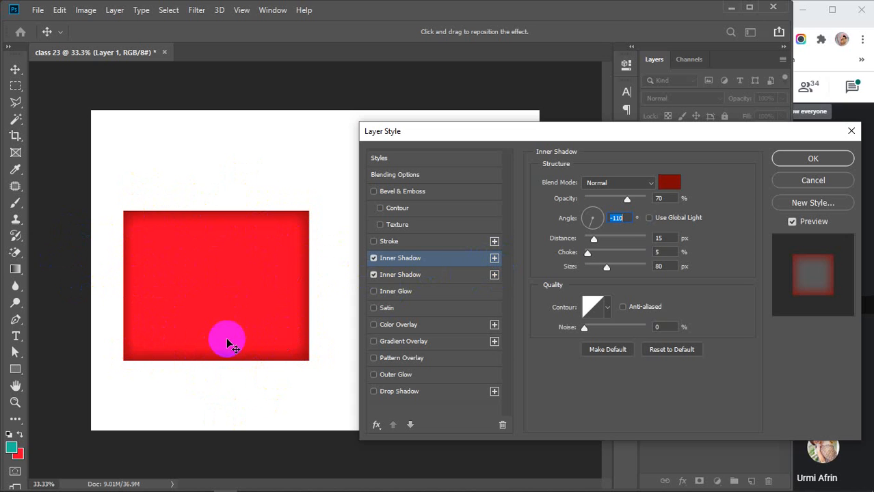
# Compare the two shadows, delete the extra one, and switch Inner Shadow off.
pyautogui.click(374, 275)
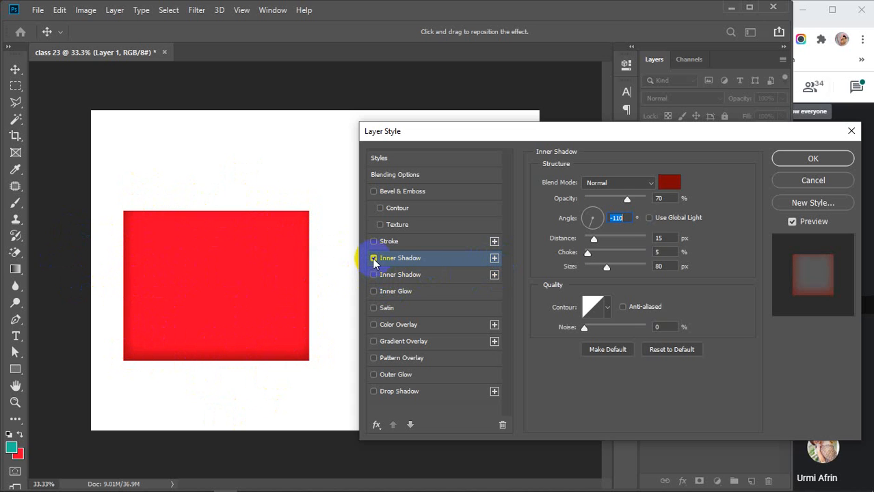
pyautogui.click(375, 274)
pyautogui.click(374, 259)
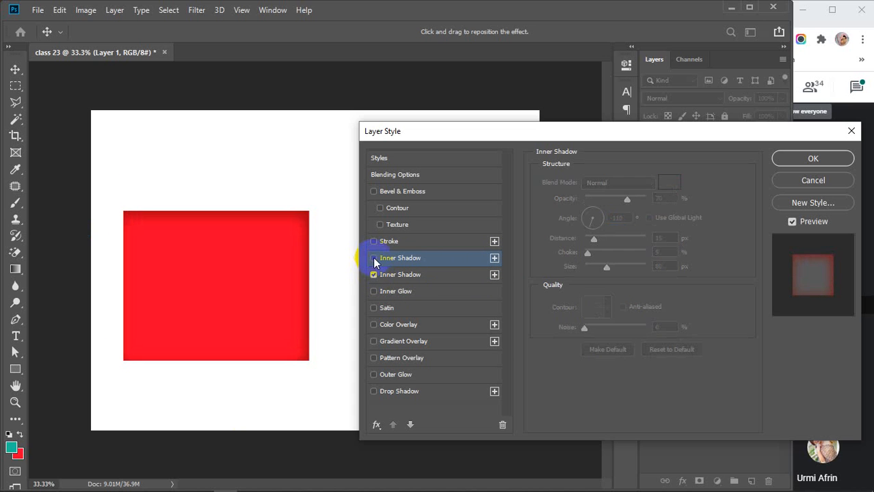
pyautogui.click(458, 259)
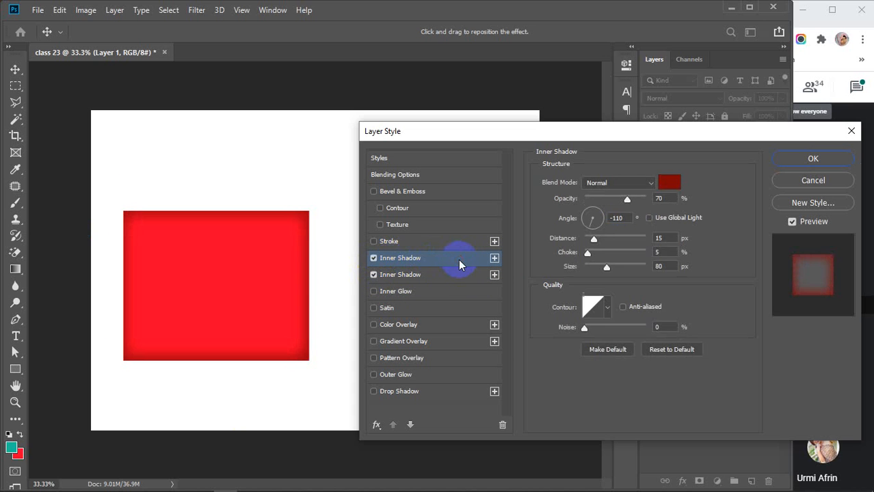
pyautogui.click(502, 424)
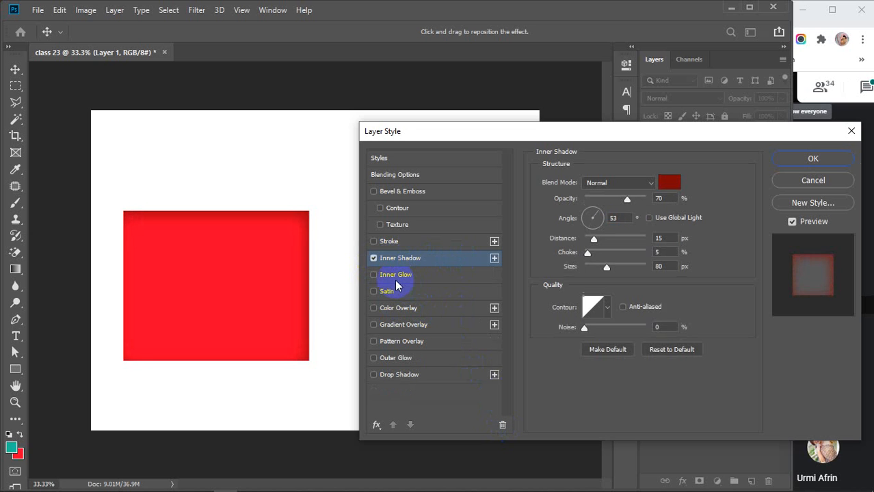
pyautogui.click(374, 258)
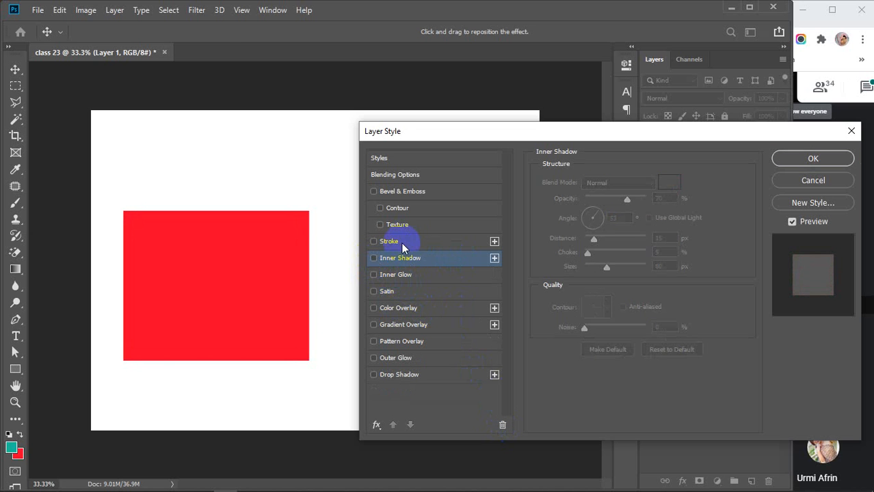
# Turn on a black Stroke and thicken it to 50 px.
pyautogui.click(405, 241)
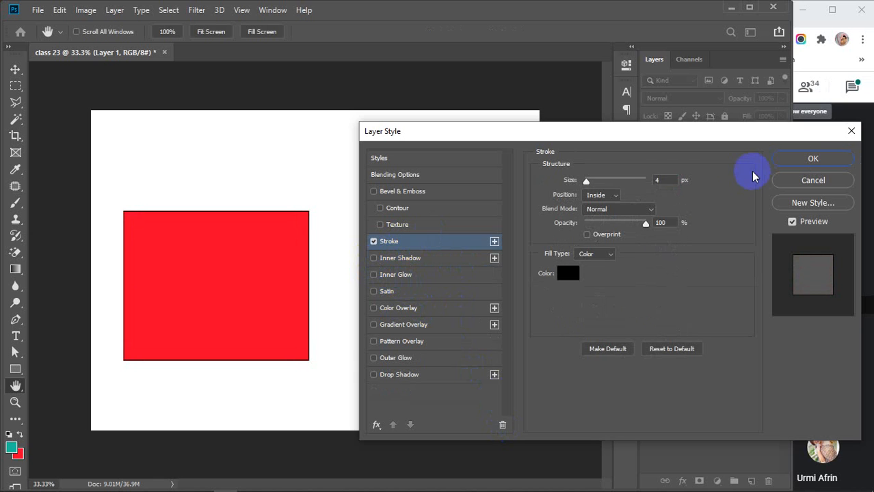
pyautogui.moveTo(586, 181)
pyautogui.mouseDown()
pyautogui.moveTo(632, 181)
pyautogui.moveTo(611, 182)
pyautogui.mouseUp()
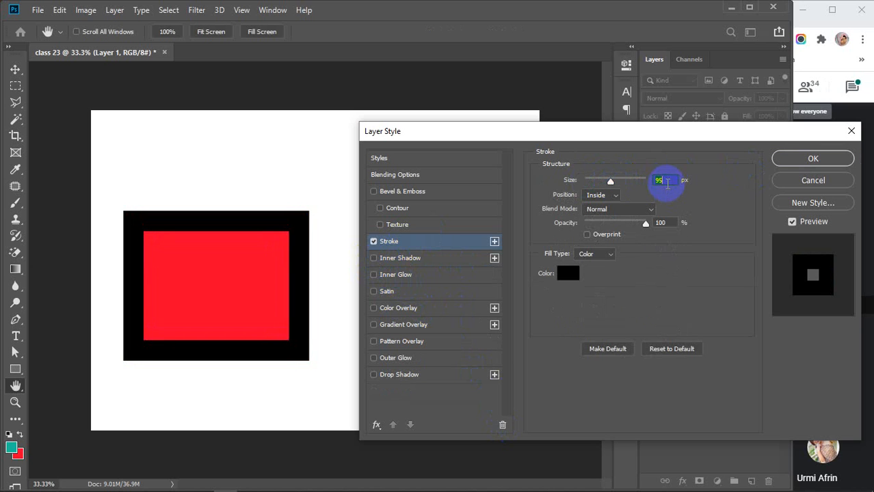
pyautogui.scroll(-11, 667, 181)
pyautogui.scroll(-4, 667, 182)
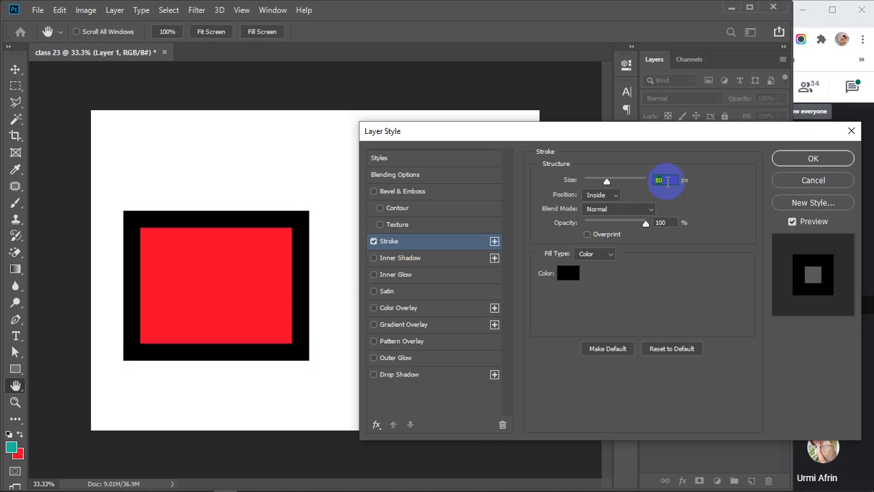
pyautogui.scroll(-20, 667, 181)
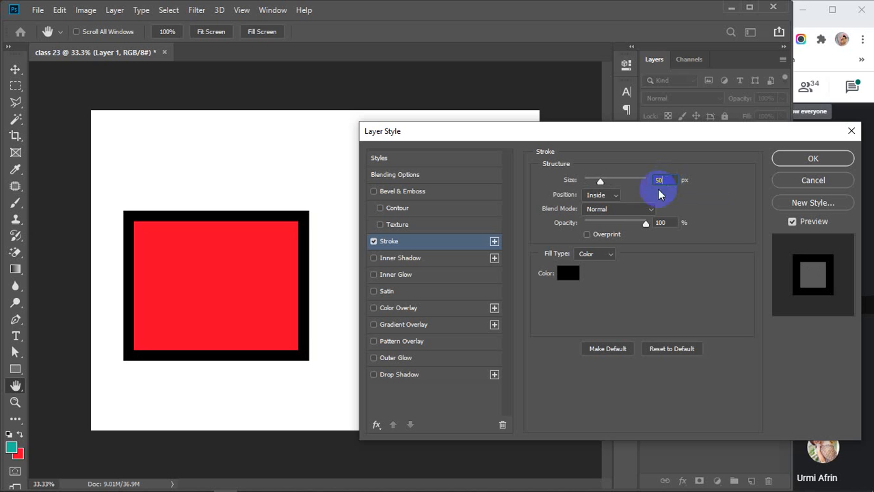
# Try Outside and Inside stroke positions, settling on Center.
pyautogui.click(613, 197)
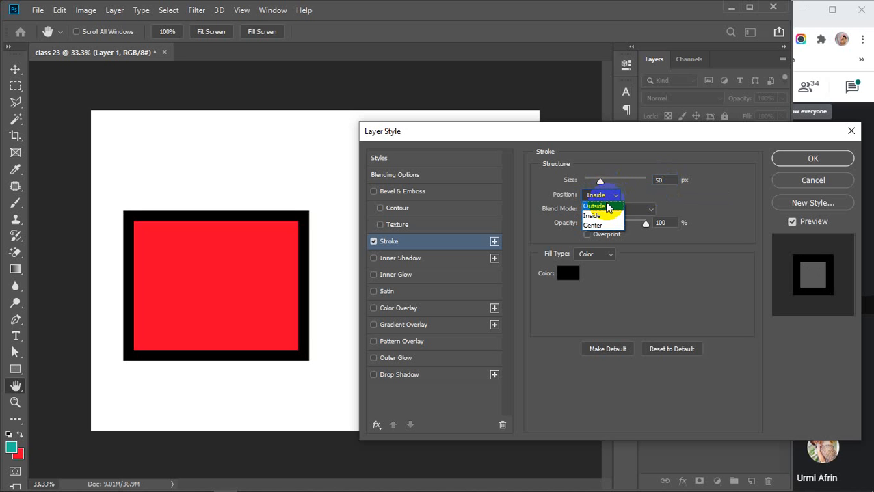
pyautogui.click(606, 207)
pyautogui.click(614, 196)
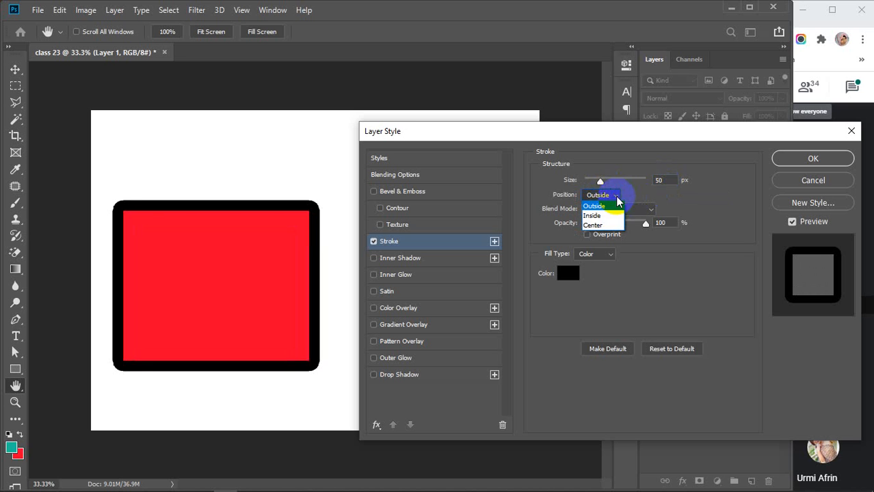
pyautogui.click(611, 219)
pyautogui.click(616, 196)
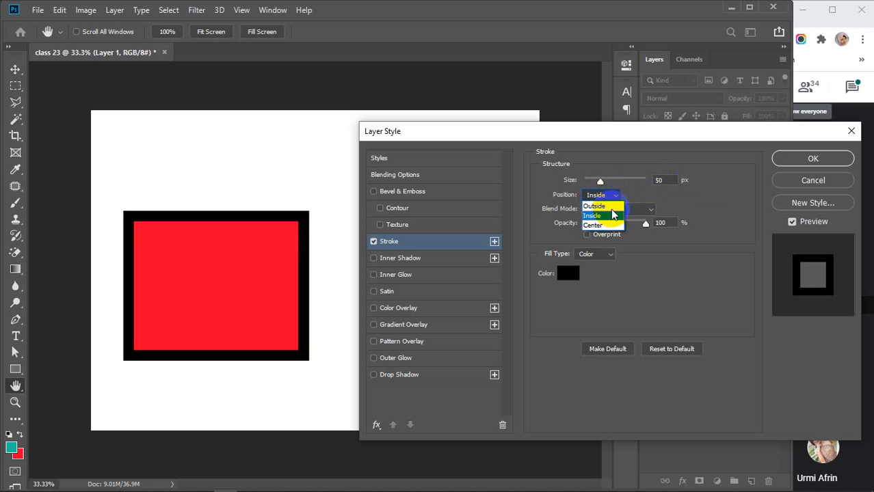
pyautogui.click(606, 232)
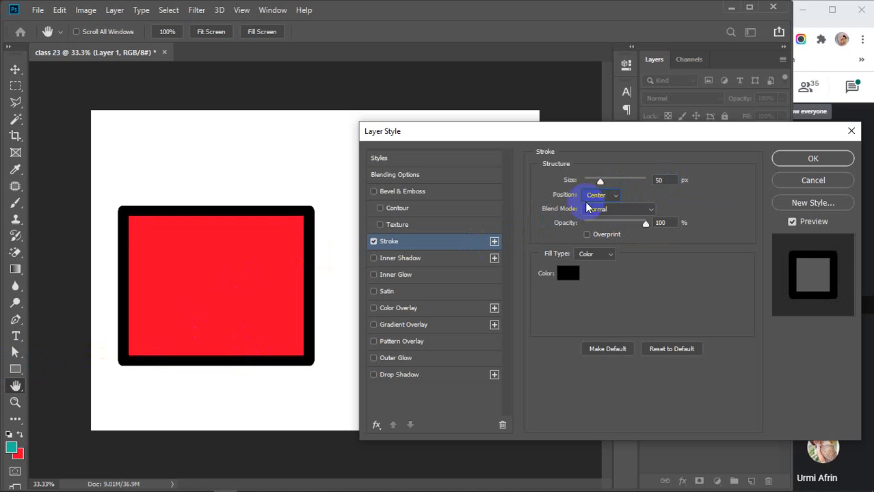
# Keep the stroke in Normal blend mode, test opacity and overprint, and view fill types.
pyautogui.click(654, 212)
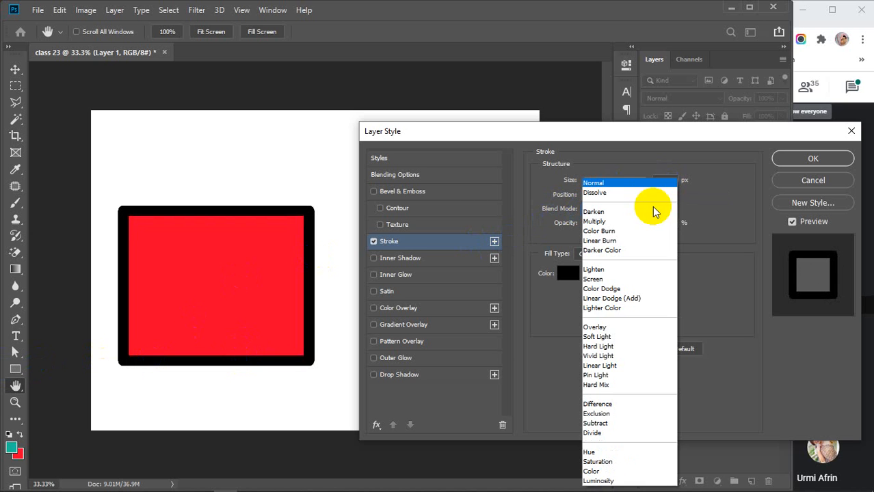
pyautogui.click(624, 182)
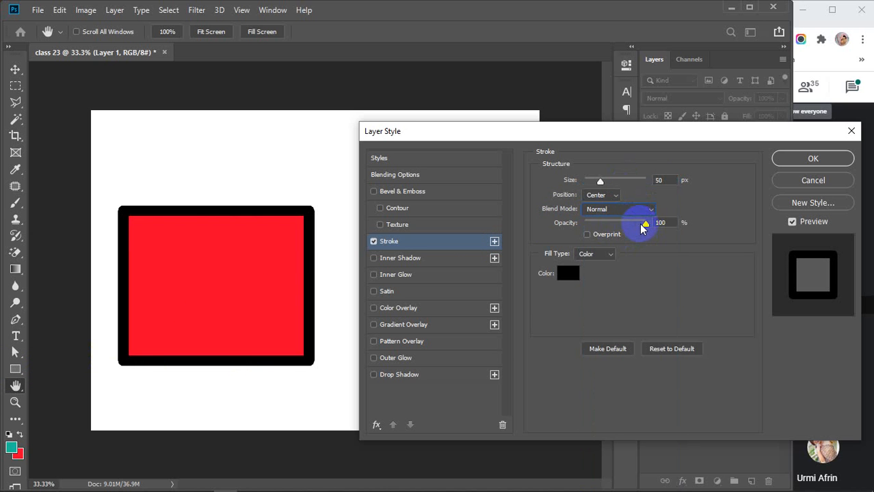
pyautogui.moveTo(646, 224)
pyautogui.mouseDown()
pyautogui.moveTo(611, 227)
pyautogui.moveTo(672, 234)
pyautogui.mouseUp()
pyautogui.click(586, 234)
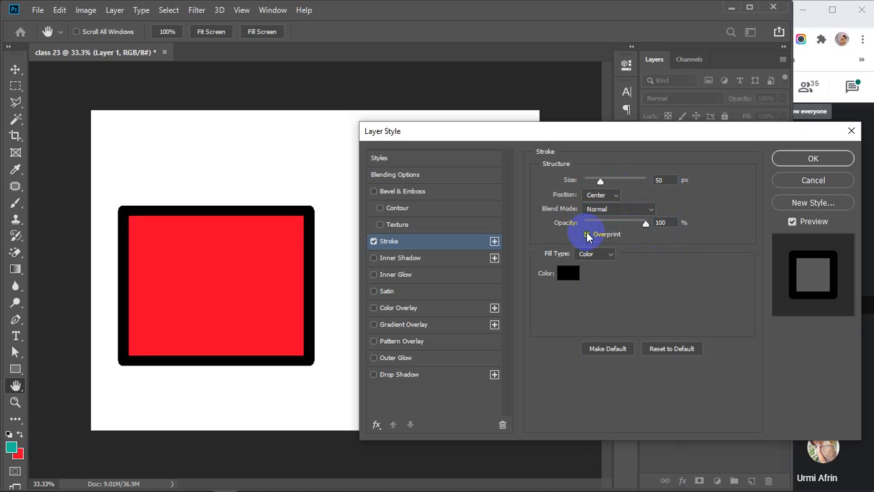
pyautogui.click(587, 234)
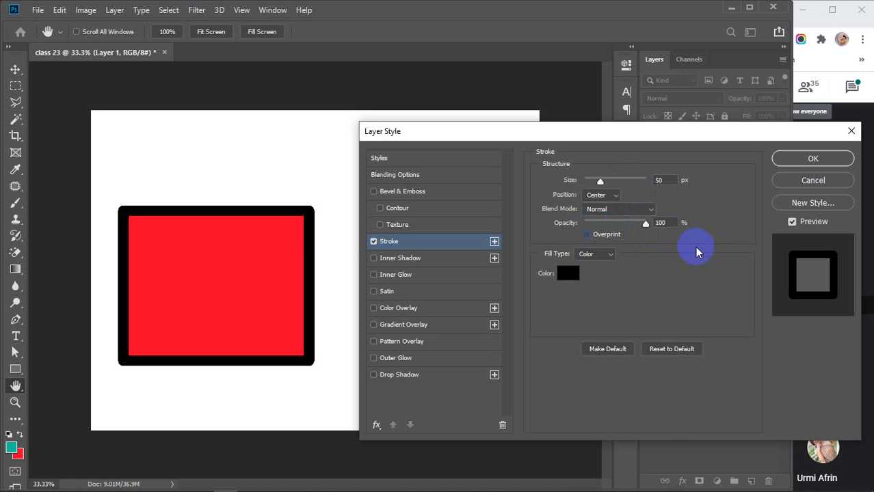
pyautogui.click(609, 255)
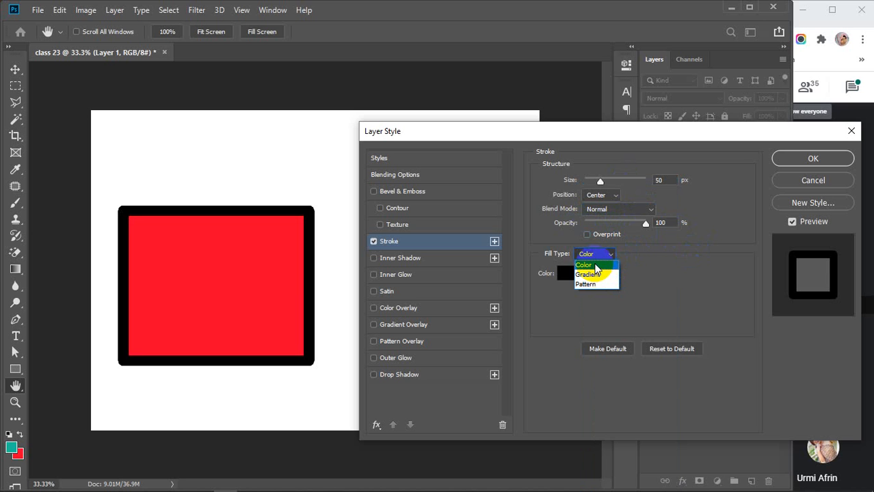
# Try Gradient and Pattern fill types on the square's stroke.
pyautogui.click(593, 274)
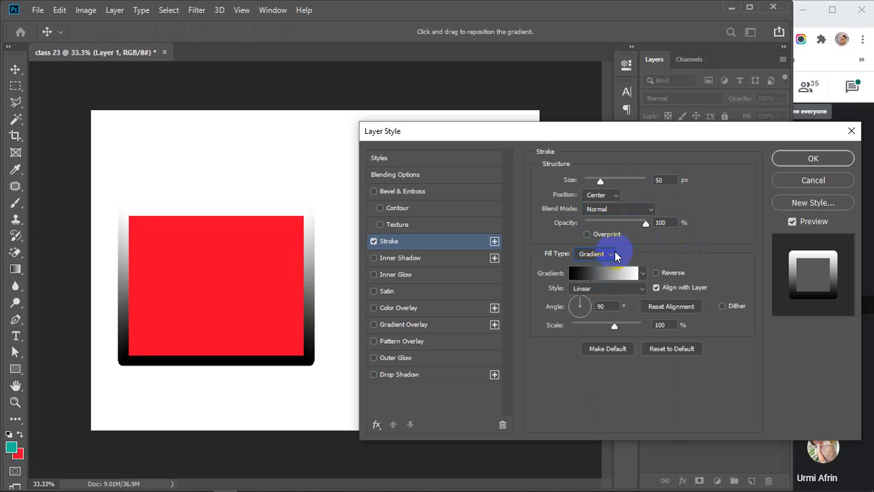
pyautogui.click(616, 256)
pyautogui.click(600, 277)
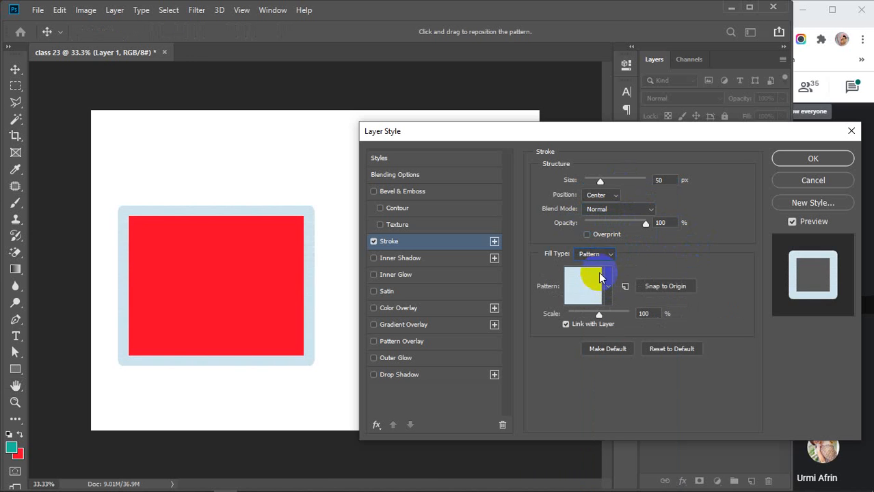
pyautogui.click(600, 253)
pyautogui.click(604, 272)
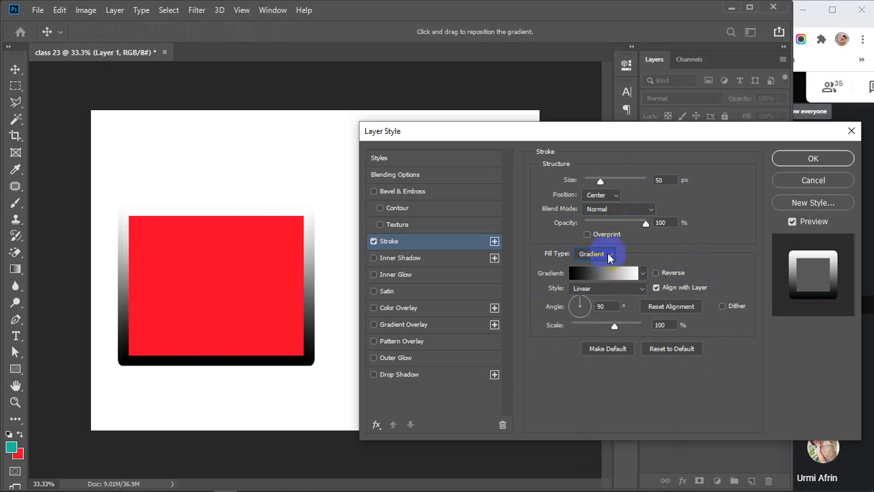
pyautogui.click(602, 254)
pyautogui.click(594, 288)
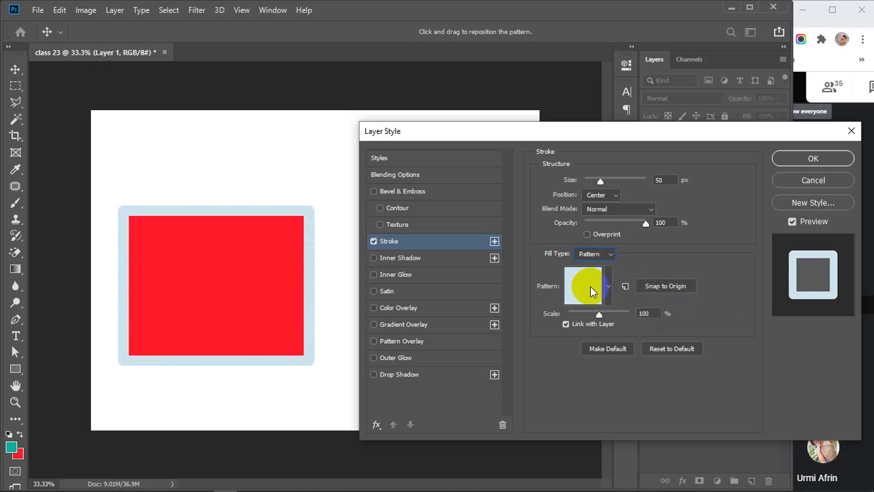
# Preview wood, pink, dark-red and flower patterns on the stroke.
pyautogui.click(608, 286)
pyautogui.click(602, 324)
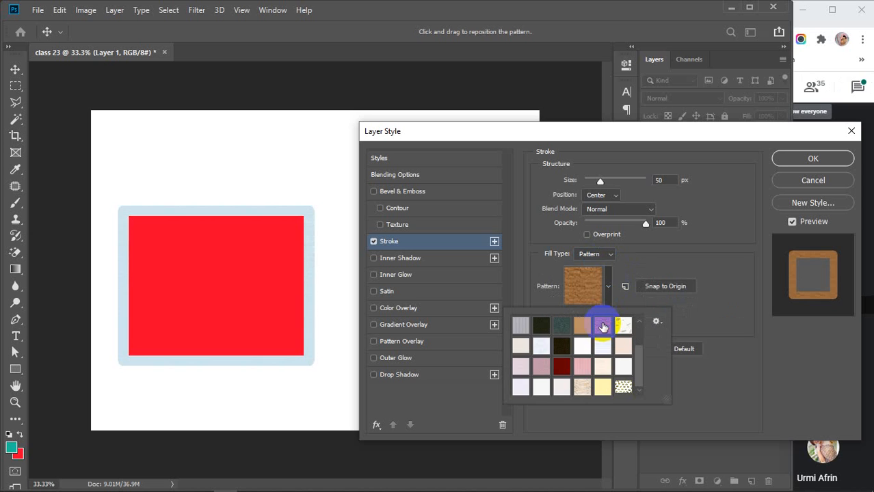
pyautogui.click(573, 375)
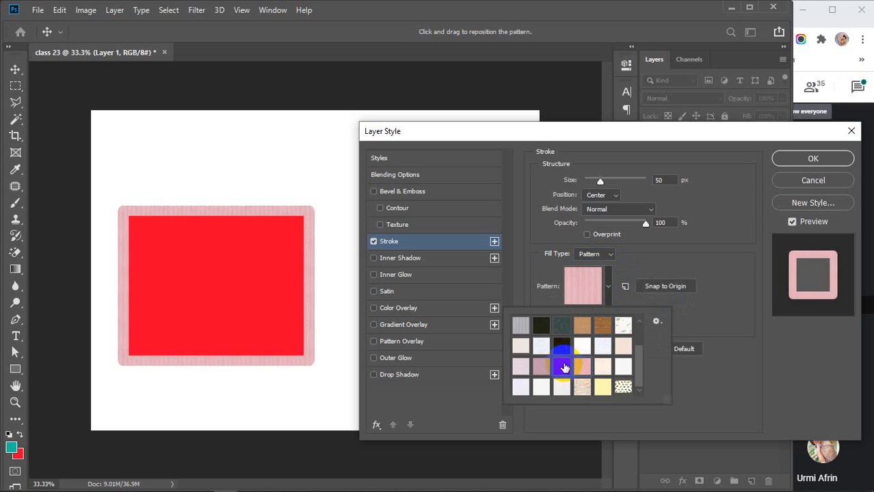
pyautogui.click(562, 365)
pyautogui.click(609, 375)
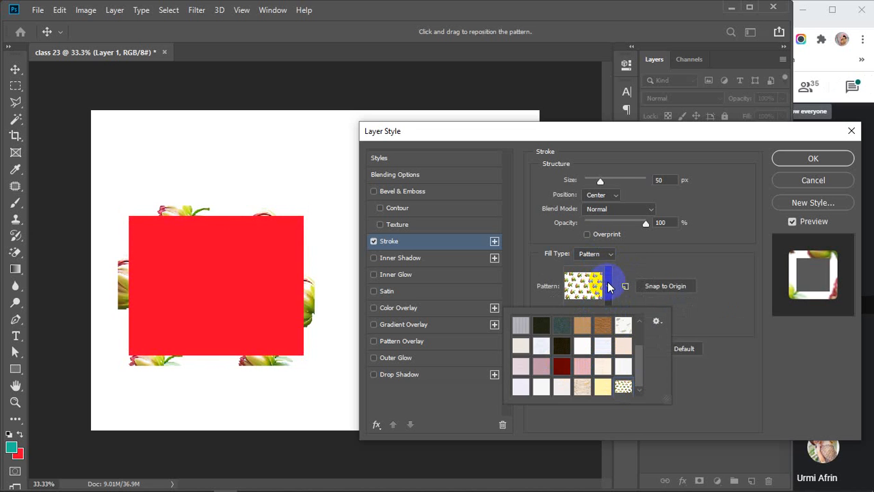
pyautogui.click(604, 286)
# Return the stroke fill to solid black Color and switch Stroke off.
pyautogui.click(608, 255)
pyautogui.click(608, 266)
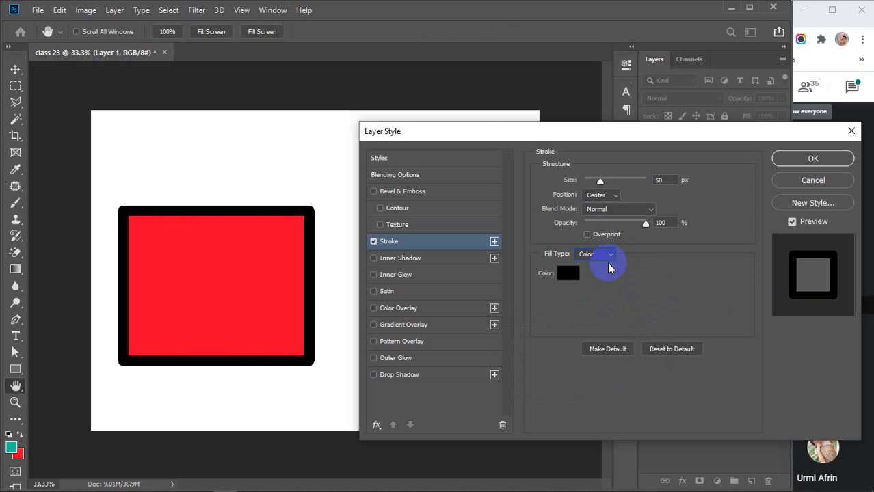
pyautogui.click(373, 241)
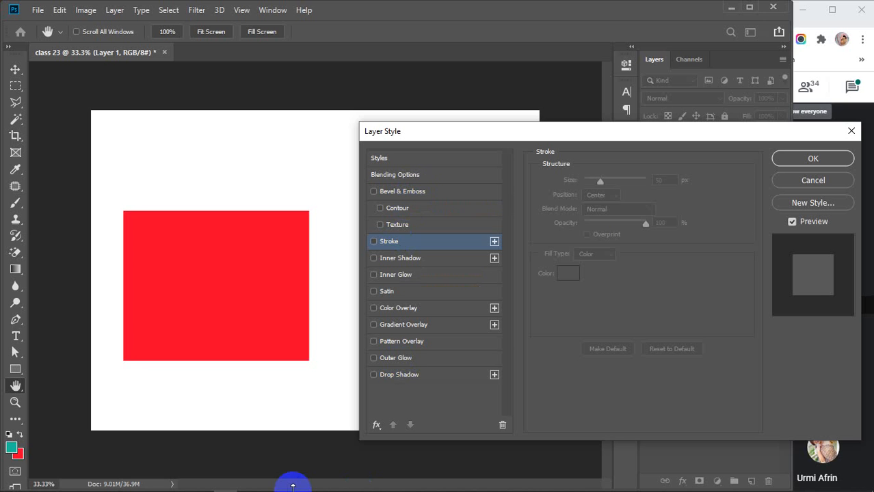
pyautogui.moveTo(178, 482)
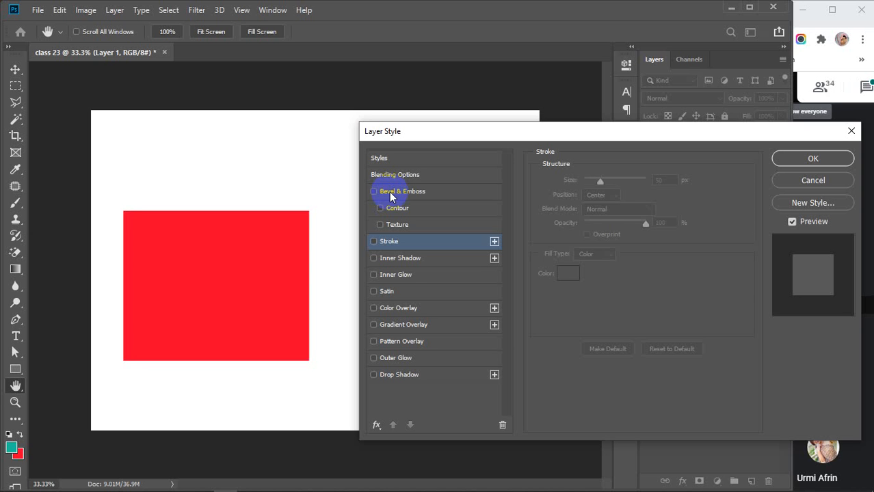
# Add Bevel & Emboss and try the Outer Bevel, Inner Bevel and Emboss styles.
pyautogui.click(396, 194)
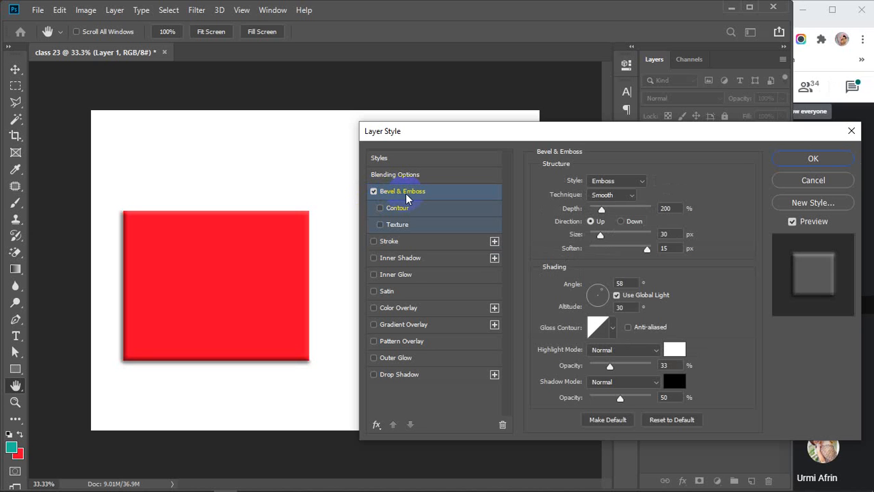
pyautogui.click(640, 182)
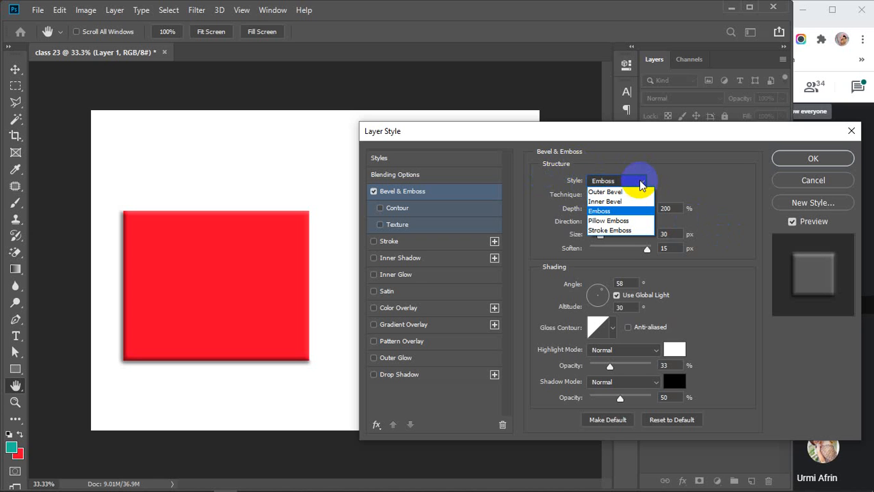
pyautogui.click(613, 193)
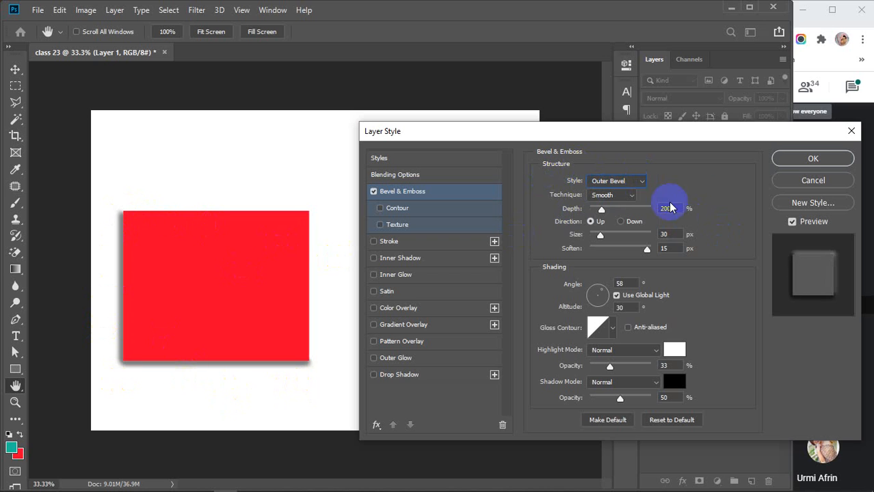
pyautogui.click(632, 183)
pyautogui.click(613, 203)
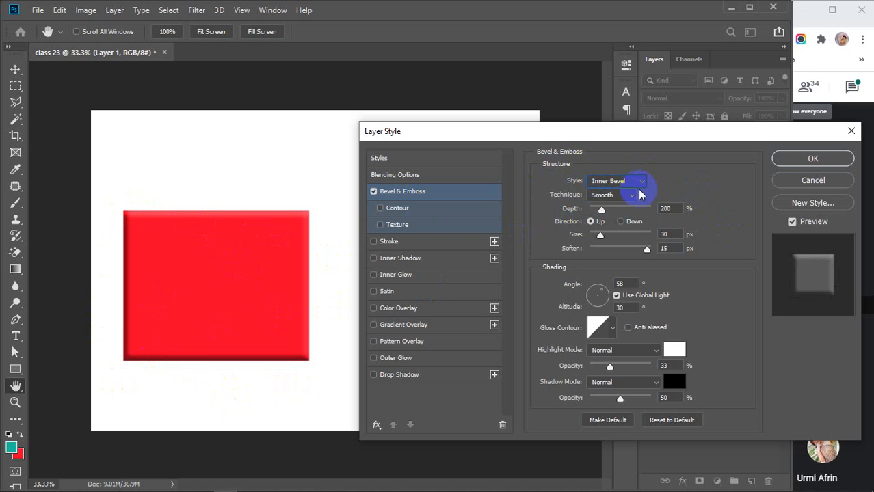
pyautogui.click(641, 184)
pyautogui.click(612, 207)
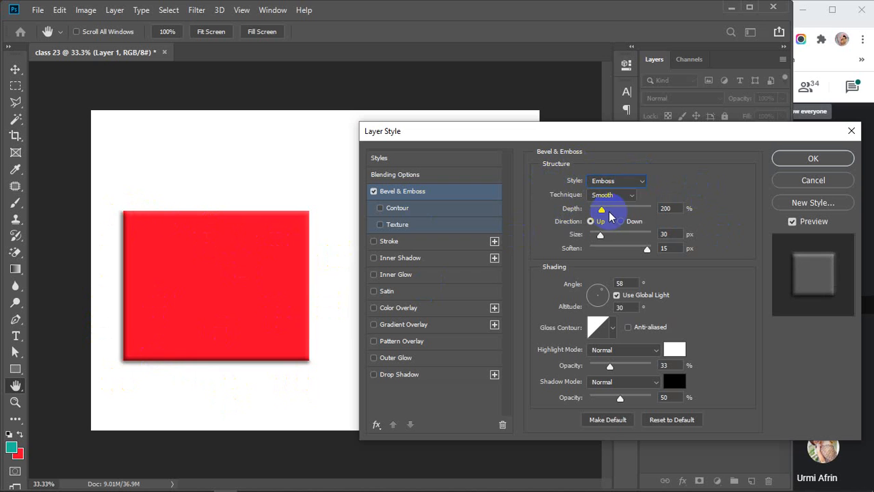
# Preview Pillow Emboss, Stroke Emboss and Inner Bevel, settling on the Emboss style.
pyautogui.click(639, 183)
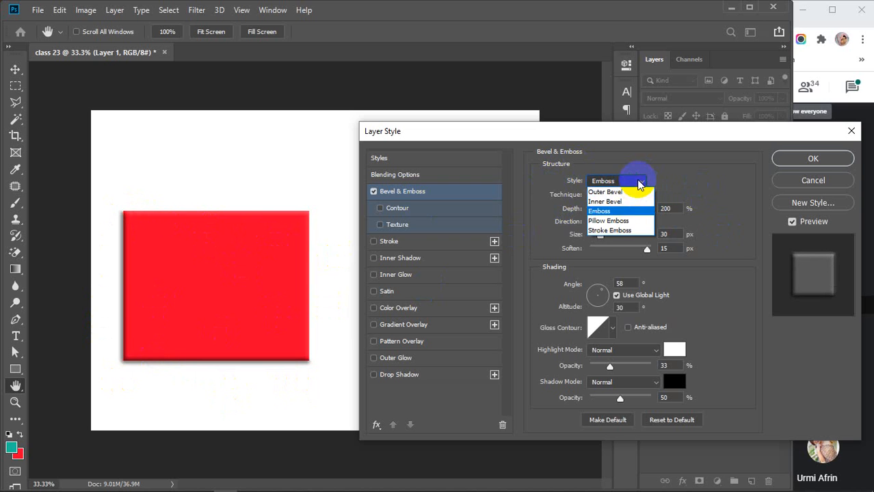
pyautogui.click(622, 220)
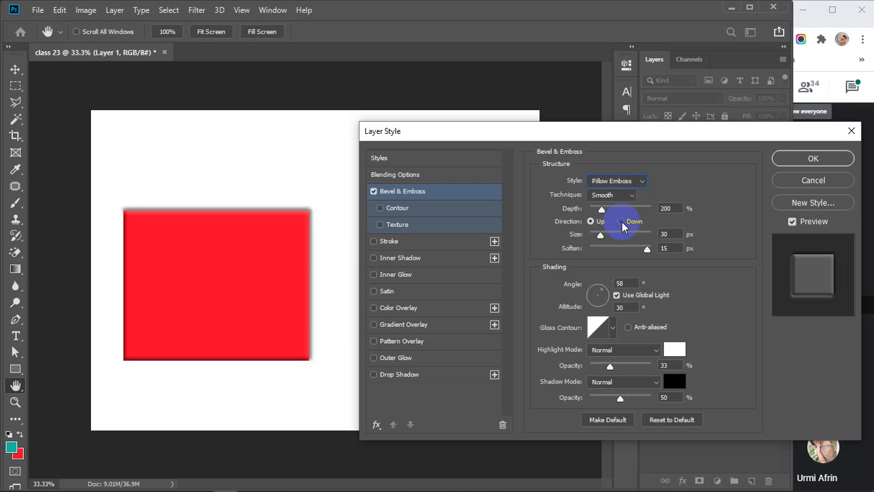
pyautogui.click(643, 182)
pyautogui.click(619, 234)
pyautogui.click(145, 245)
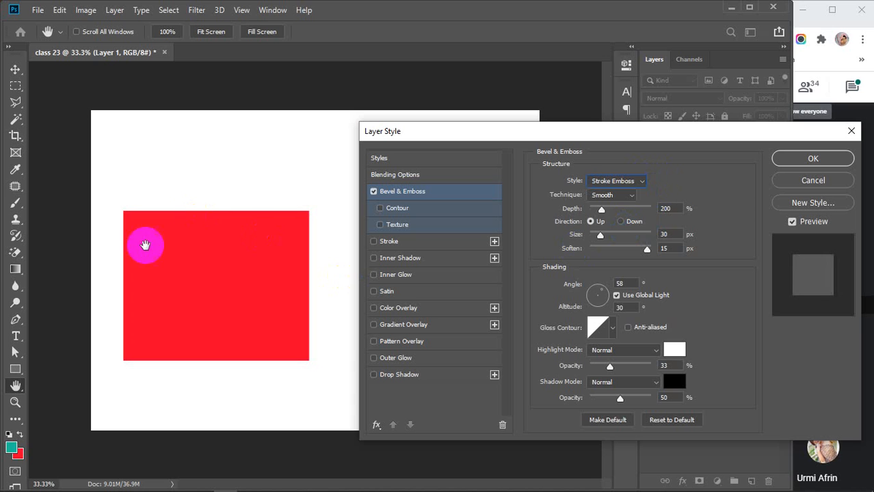
pyautogui.click(638, 181)
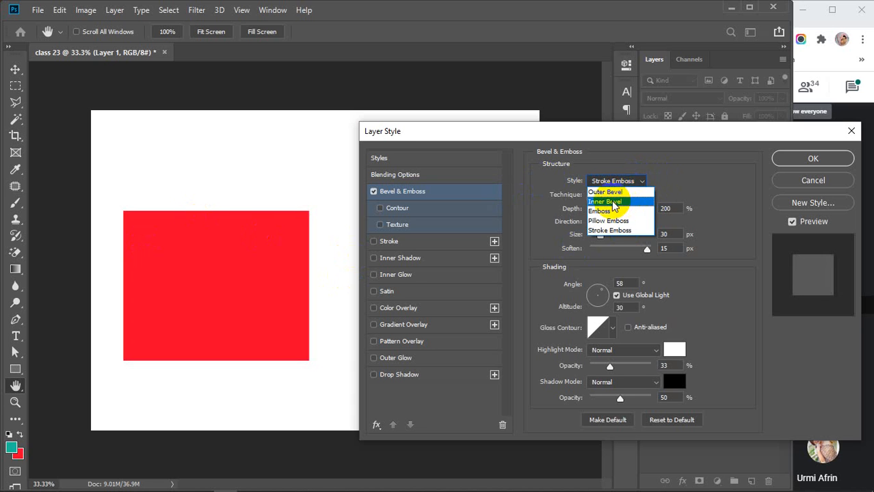
pyautogui.click(614, 202)
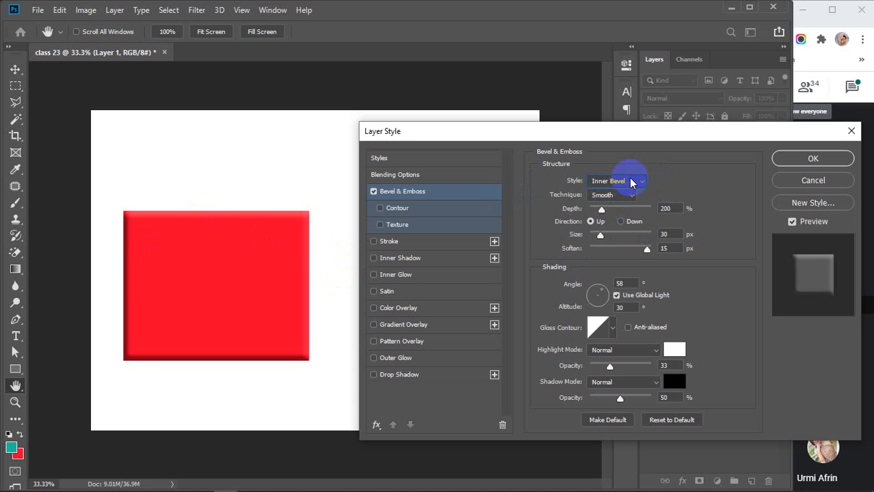
pyautogui.click(632, 182)
pyautogui.click(613, 212)
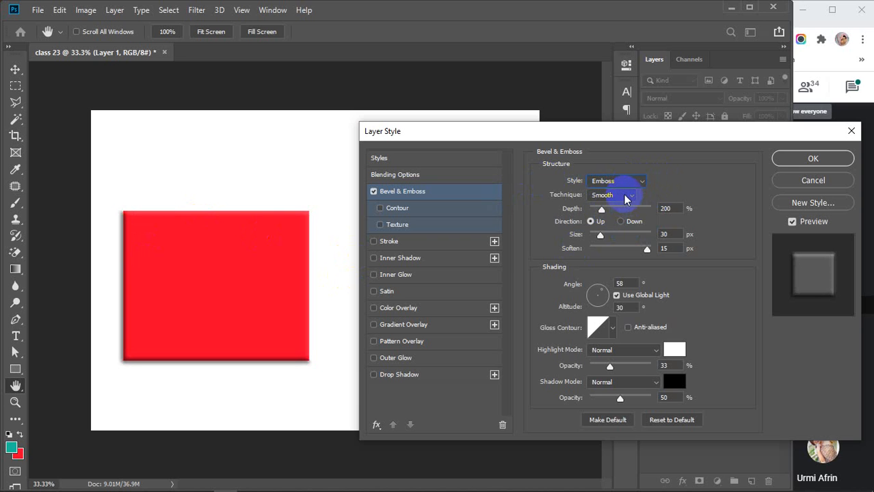
# Try the Chisel Hard technique, then return the emboss to Smooth.
pyautogui.click(626, 198)
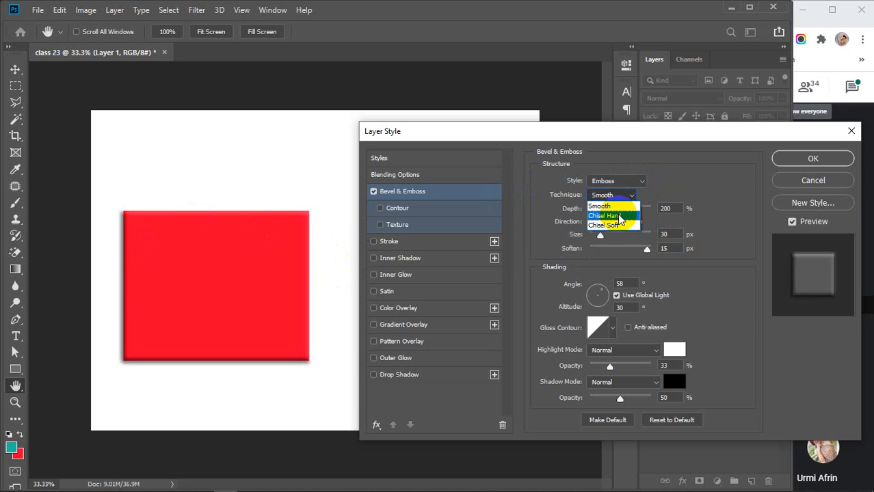
pyautogui.click(627, 217)
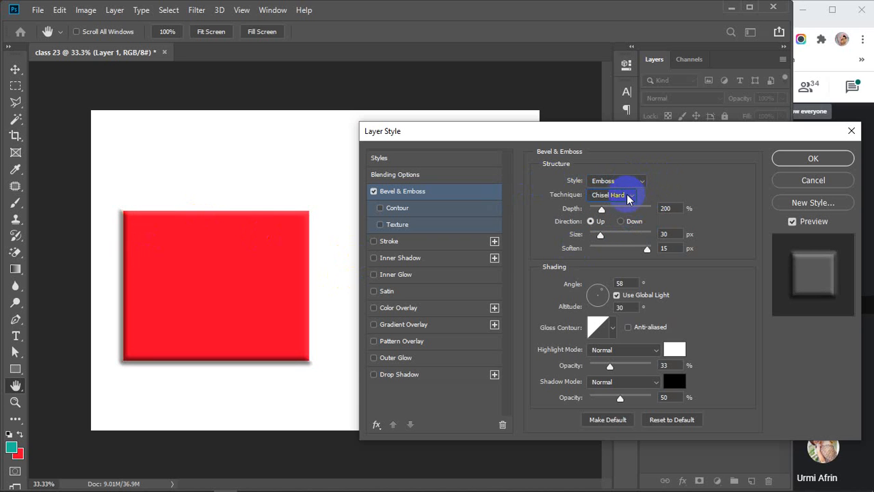
pyautogui.click(628, 196)
pyautogui.click(611, 207)
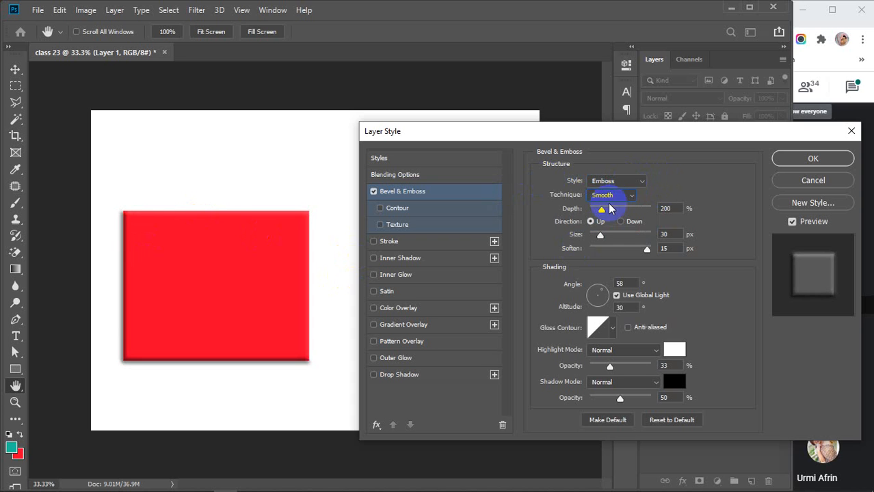
# Set emboss depth to 150% and keep direction Up after trying Down.
pyautogui.moveTo(600, 214)
pyautogui.mouseDown()
pyautogui.moveTo(657, 216)
pyautogui.moveTo(615, 212)
pyautogui.mouseUp()
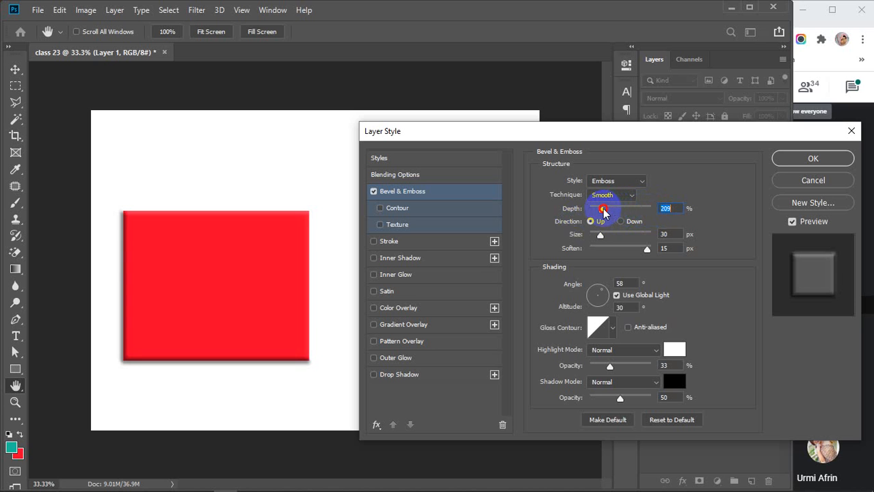
pyautogui.click(653, 209)
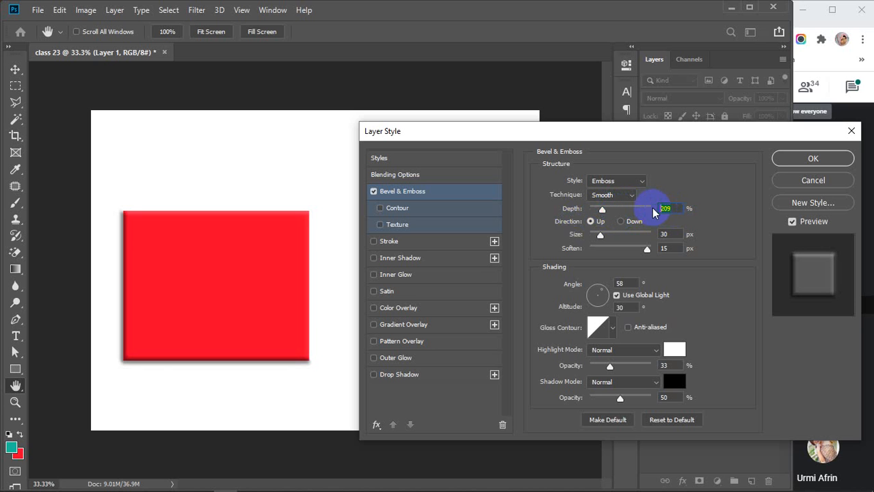
pyautogui.write('150')
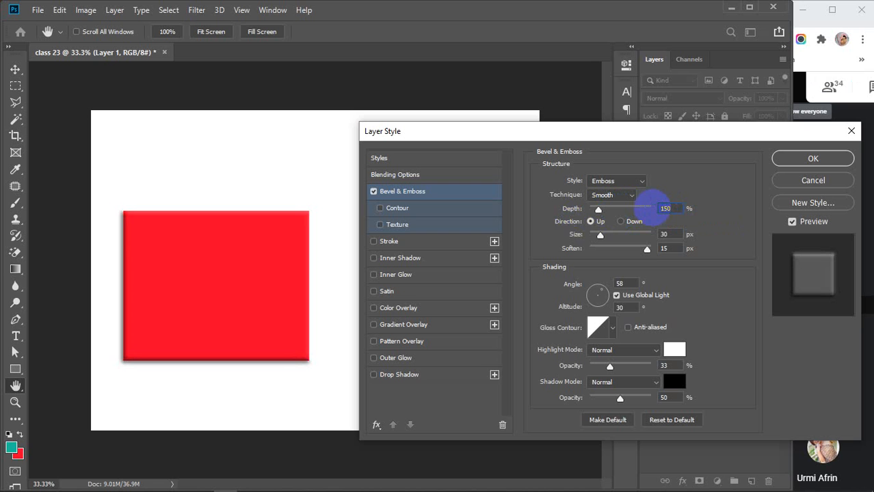
pyautogui.click(589, 222)
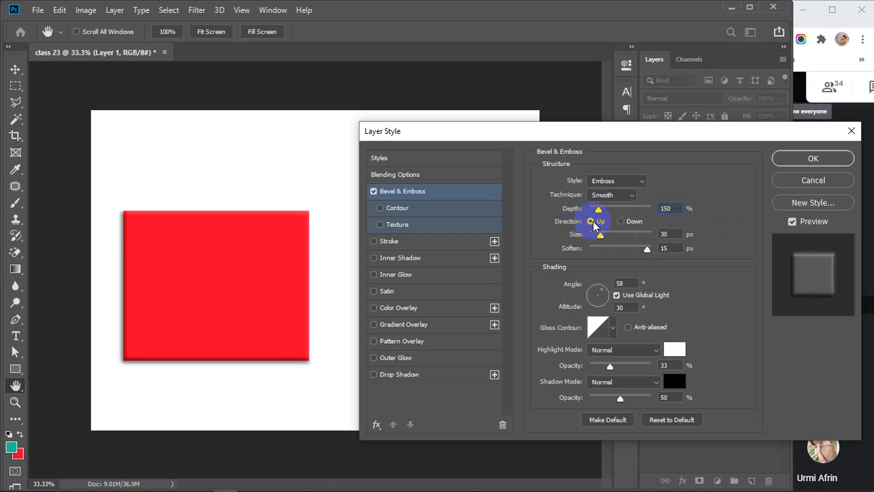
pyautogui.click(622, 222)
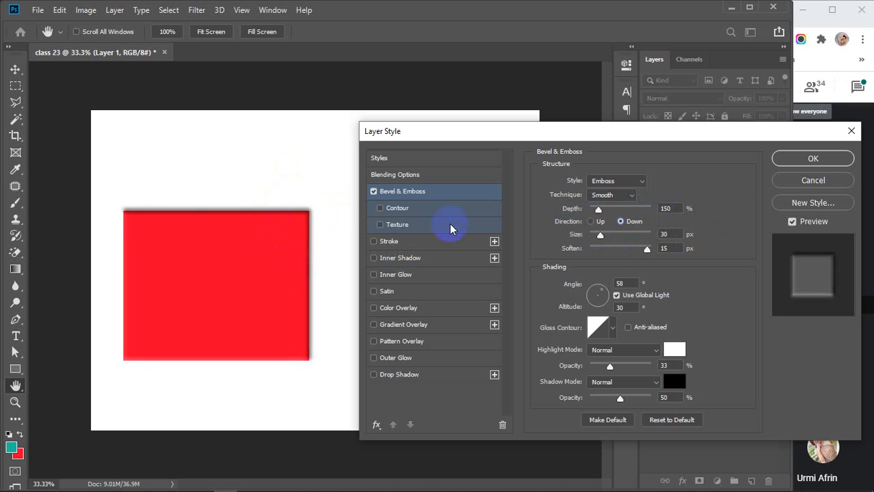
pyautogui.click(591, 224)
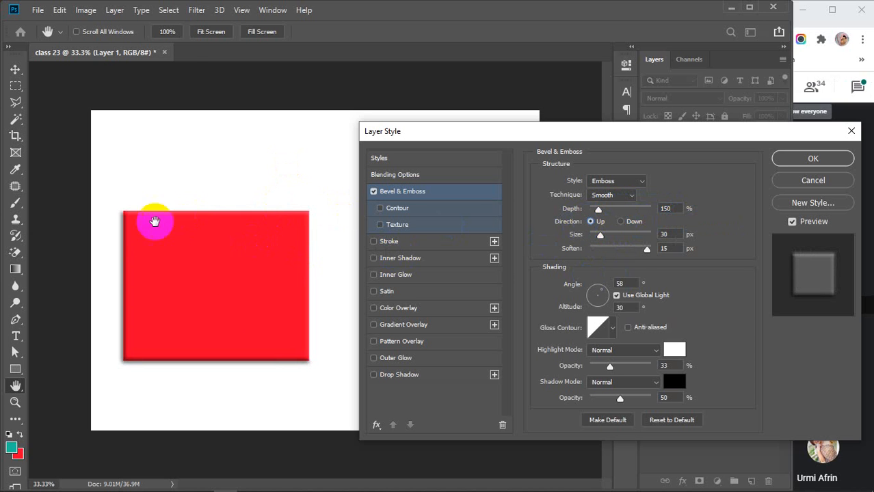
# Set the emboss size to 100 px and soften its edges to 16 px.
pyautogui.moveTo(599, 235); pyautogui.dragTo(626, 233)
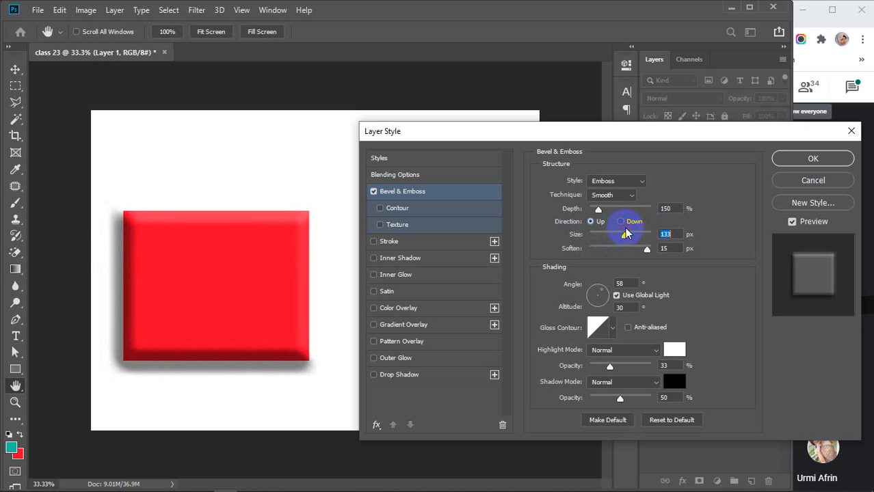
pyautogui.write('100')
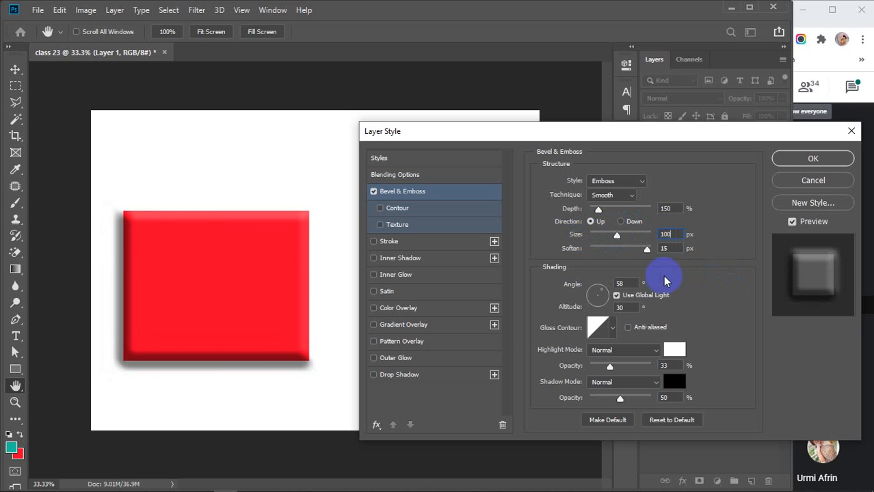
pyautogui.moveTo(646, 252); pyautogui.dragTo(483, 248)
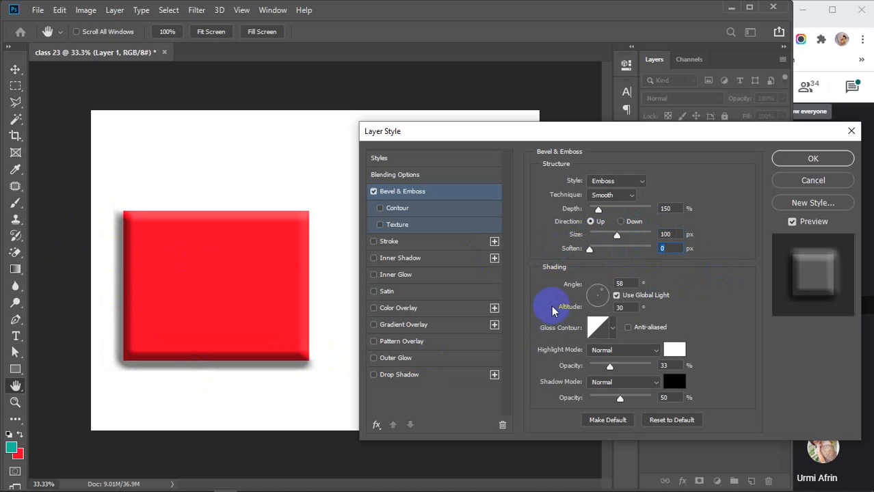
pyautogui.moveTo(590, 253); pyautogui.dragTo(712, 254)
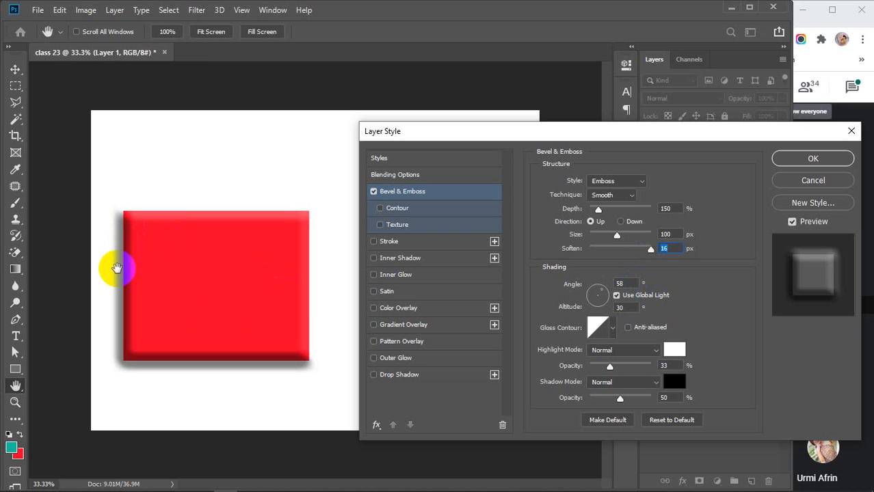
# Turn off Use Global Light and set the emboss light to 155° angle, 27° altitude.
pyautogui.click(618, 296)
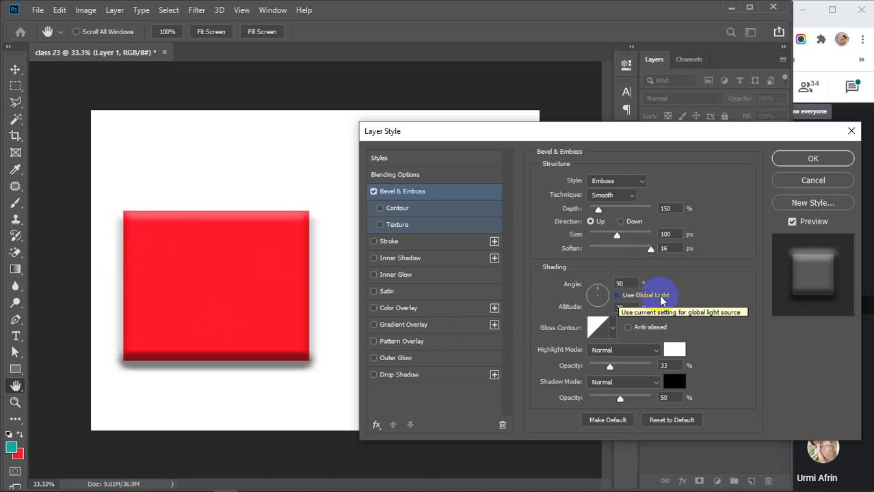
pyautogui.moveTo(604, 294)
pyautogui.mouseDown()
pyautogui.moveTo(597, 312)
pyautogui.moveTo(607, 289)
pyautogui.moveTo(600, 300)
pyautogui.moveTo(592, 293)
pyautogui.moveTo(601, 310)
pyautogui.mouseUp()
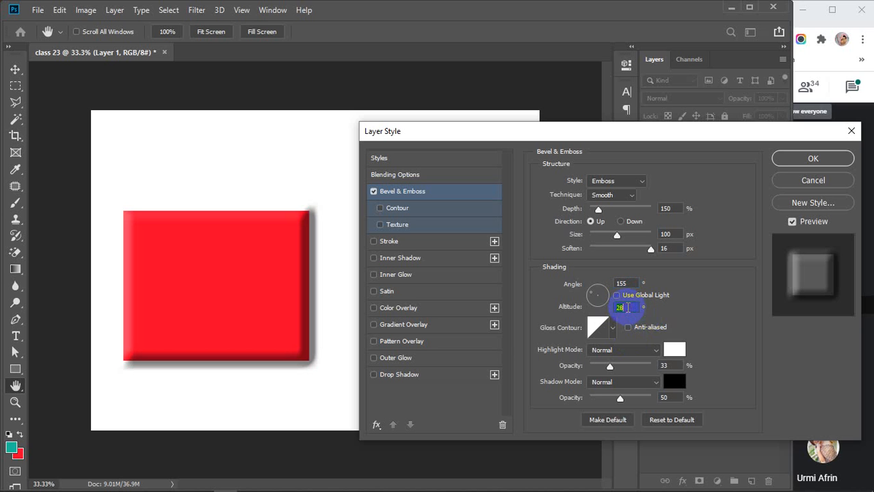
pyautogui.press('Up')
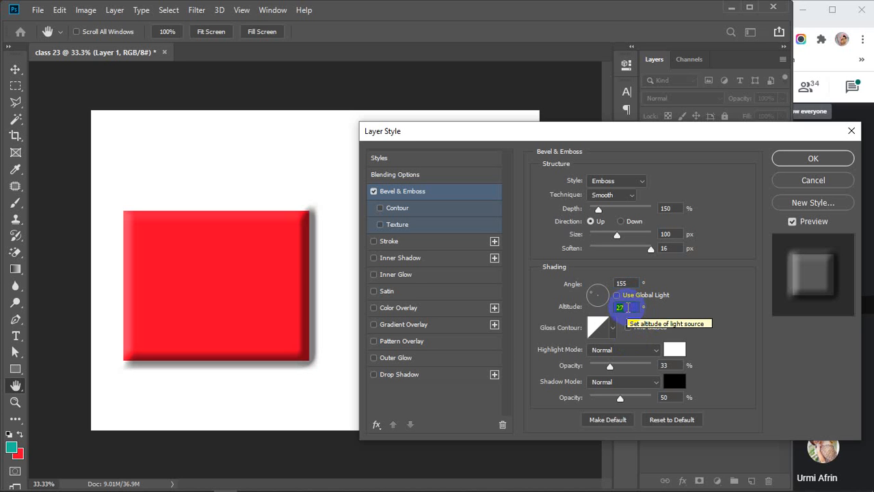
pyautogui.click(613, 330)
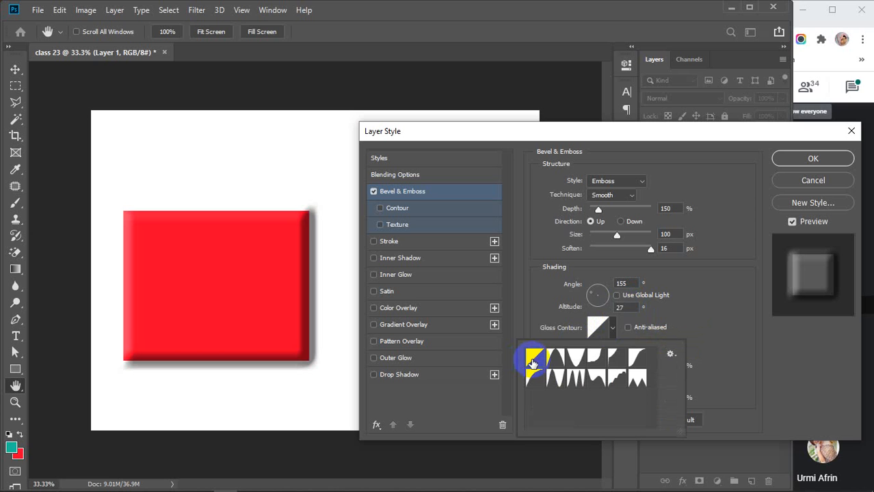
# Set the emboss highlight to Normal mode with black #000000, keeping the linear gloss contour.
pyautogui.click(612, 329)
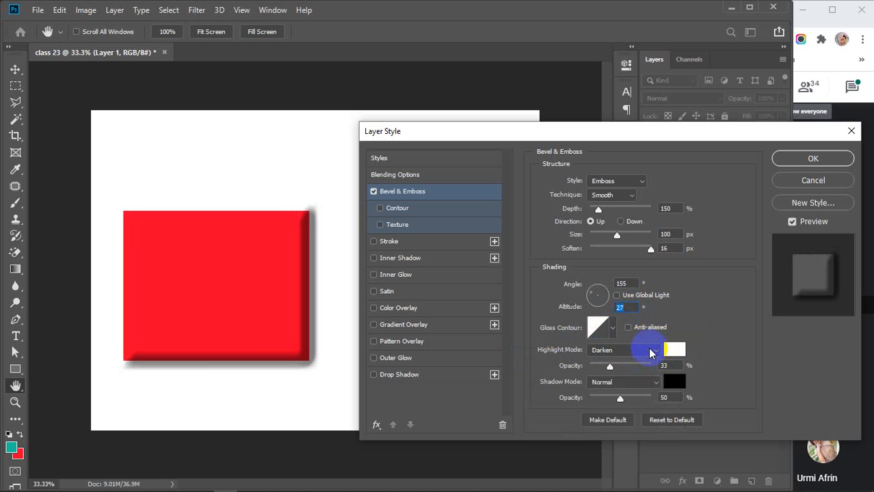
pyautogui.click(654, 350)
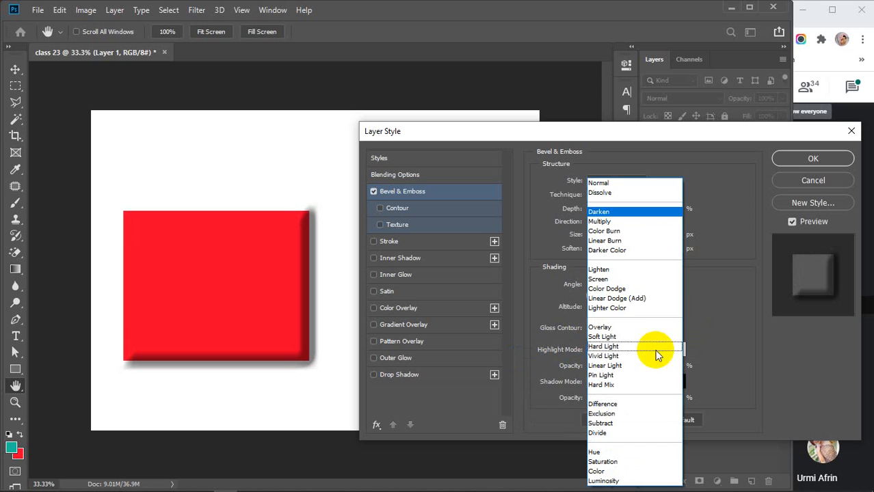
pyautogui.click(611, 185)
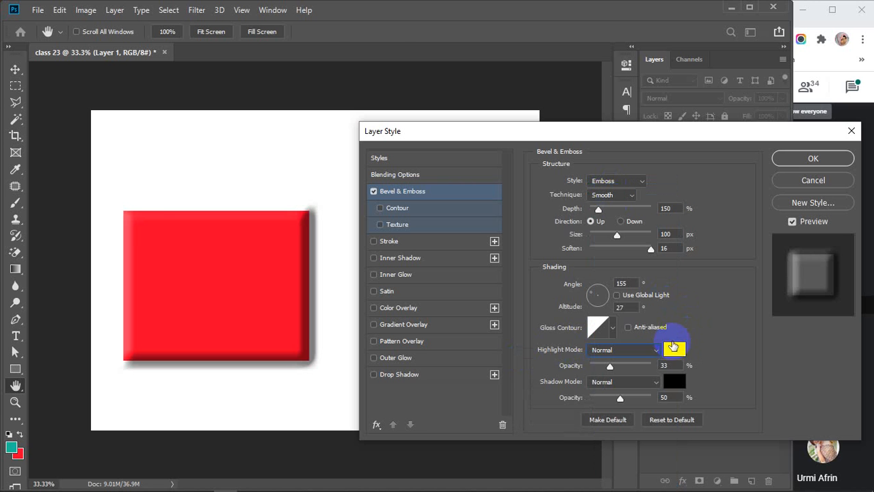
pyautogui.click(675, 348)
pyautogui.click(671, 335)
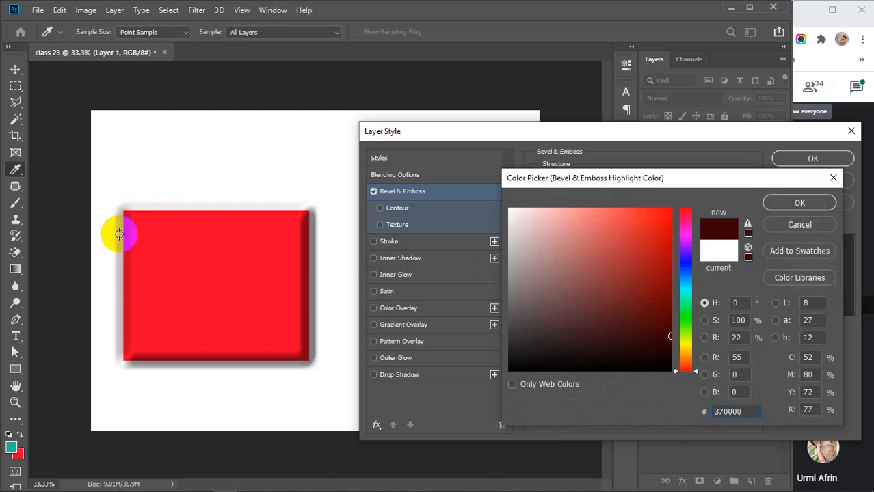
pyautogui.moveTo(630, 344); pyautogui.dragTo(510, 208)
pyautogui.moveTo(567, 307)
pyautogui.mouseDown()
pyautogui.moveTo(642, 402)
pyautogui.moveTo(672, 410)
pyautogui.mouseUp()
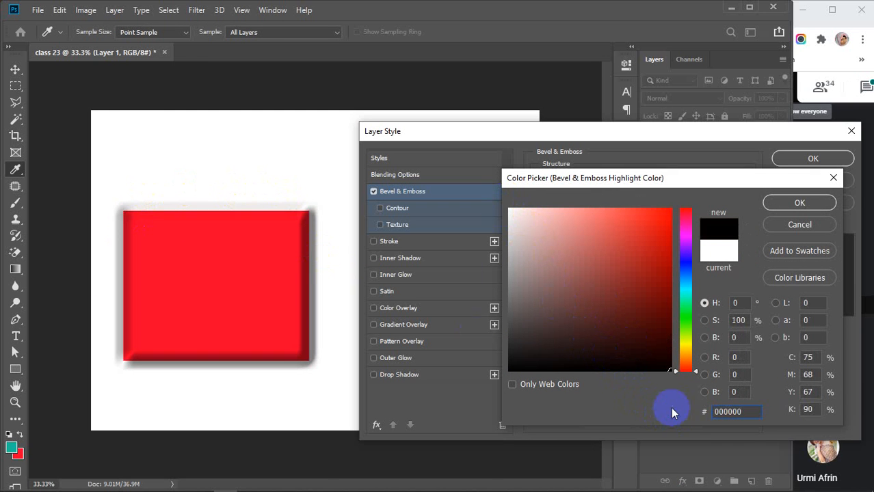
pyautogui.click(797, 203)
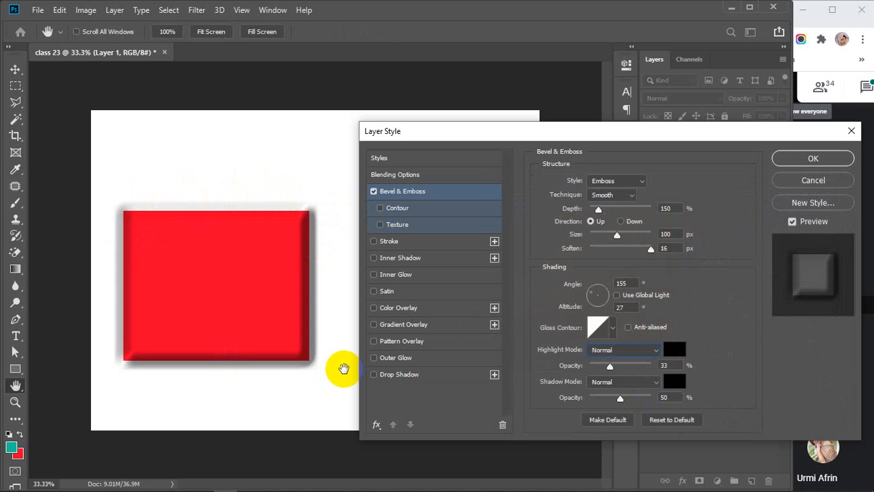
# Set both the emboss highlight opacity and the shadow opacity to 50%.
pyautogui.moveTo(609, 366); pyautogui.dragTo(659, 363)
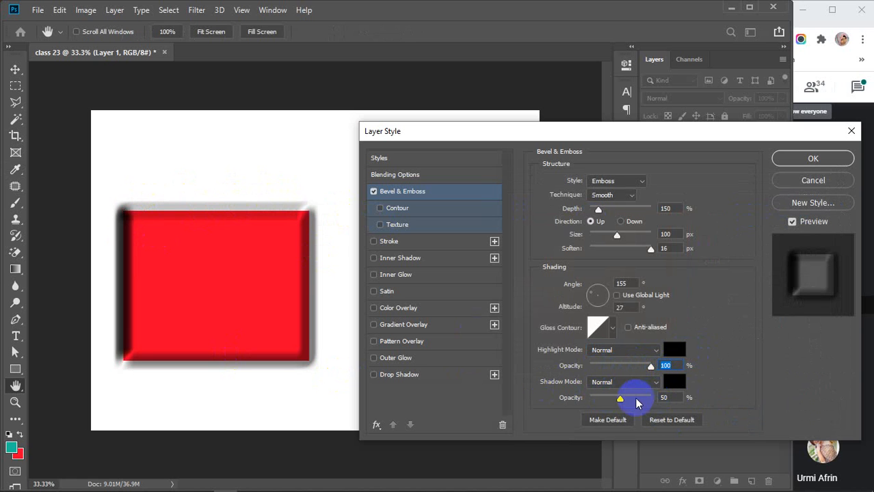
pyautogui.moveTo(622, 398)
pyautogui.mouseDown()
pyautogui.moveTo(675, 408)
pyautogui.moveTo(592, 405)
pyautogui.moveTo(622, 408)
pyautogui.mouseUp()
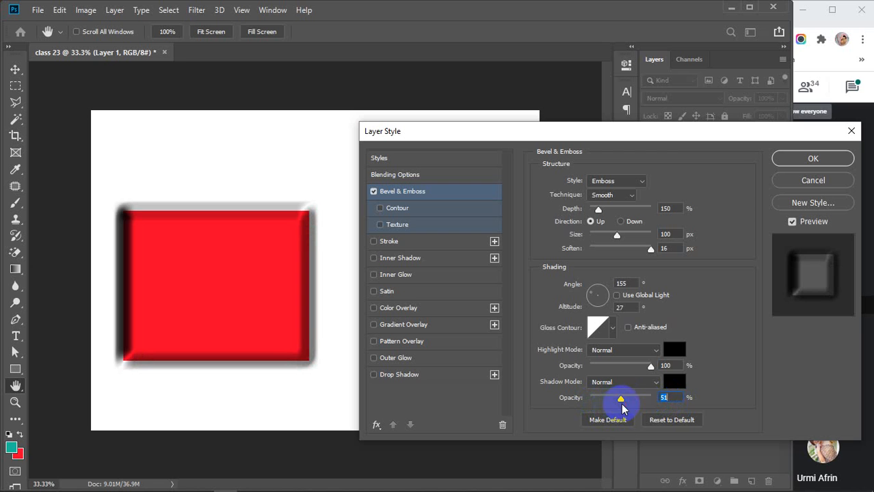
pyautogui.click(624, 367)
pyautogui.moveTo(625, 371); pyautogui.dragTo(623, 371)
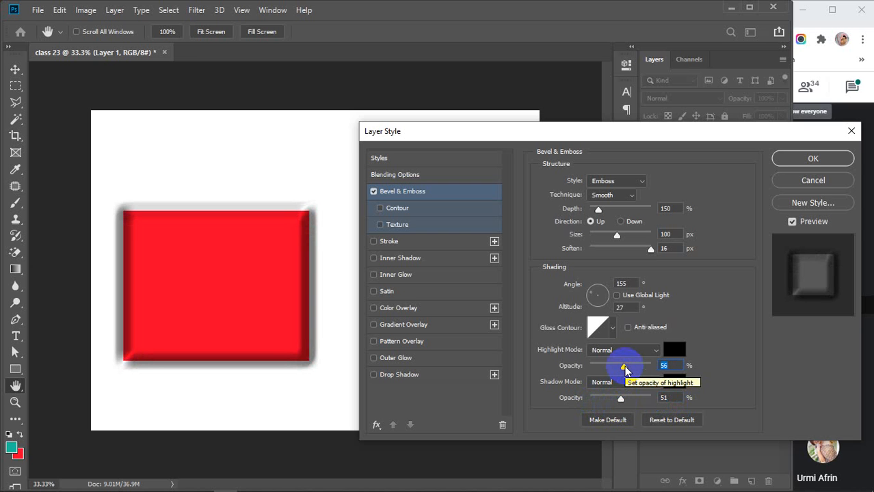
pyautogui.click(672, 367)
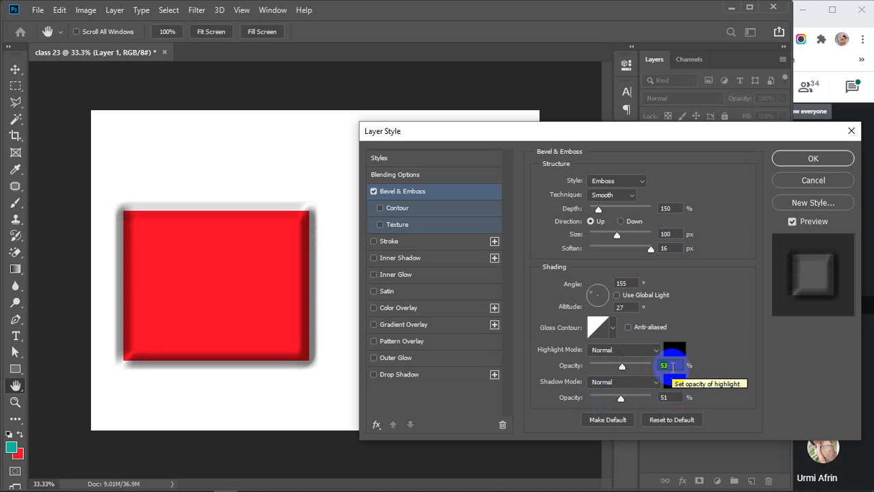
pyautogui.click(670, 398)
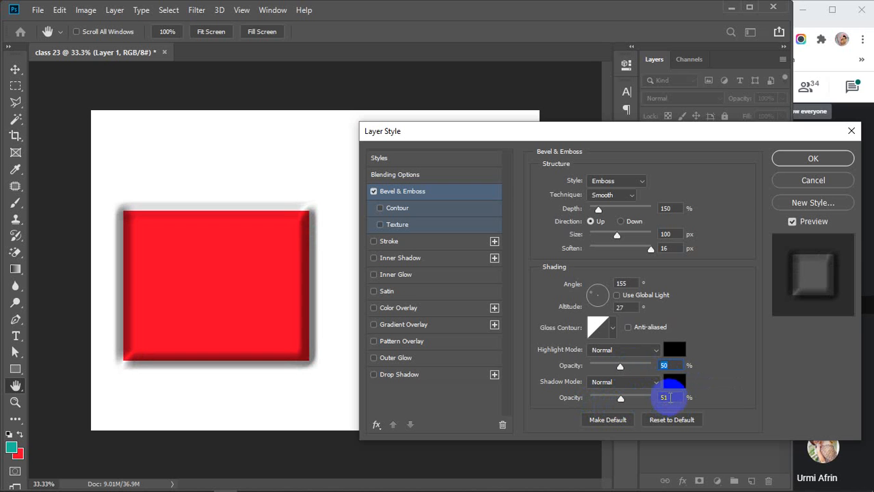
pyautogui.press('Down')
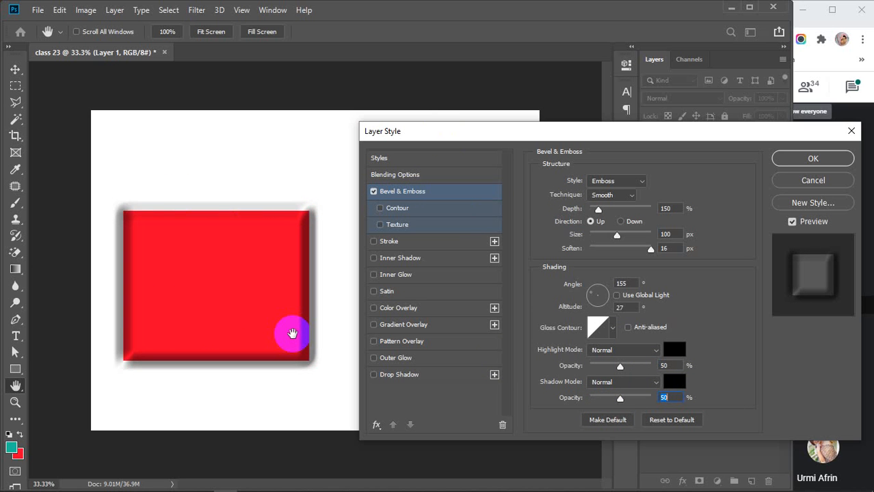
# Check Contour and Texture under Bevel & Emboss and show the Texture settings (100% scale, +100% depth).
pyautogui.click(374, 192)
pyautogui.click(380, 209)
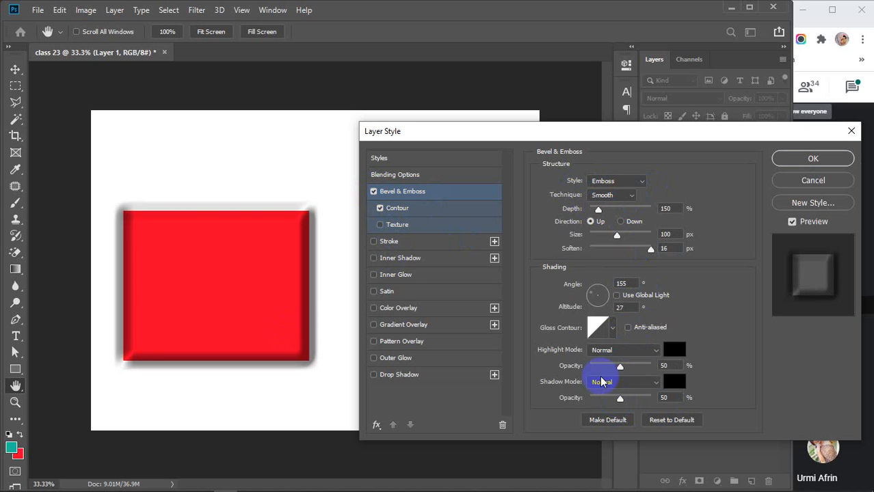
pyautogui.click(401, 225)
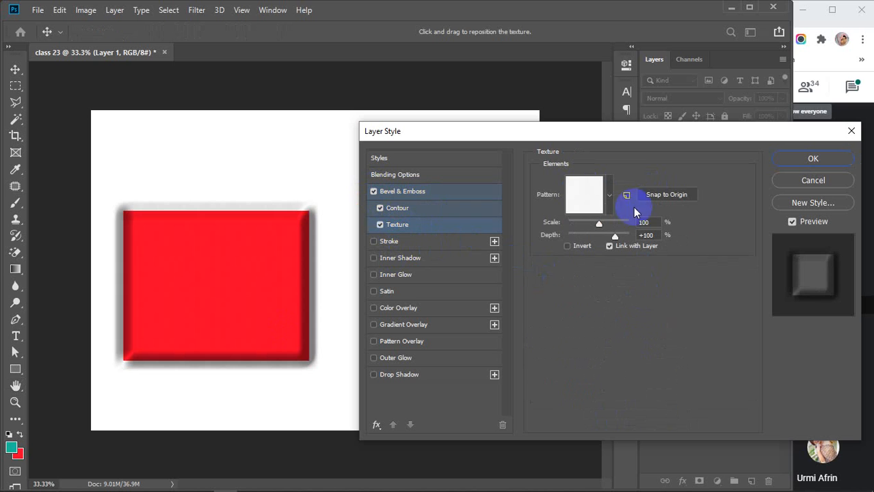
# Enlarge the bevel texture scale to 1000%.
pyautogui.click(614, 194)
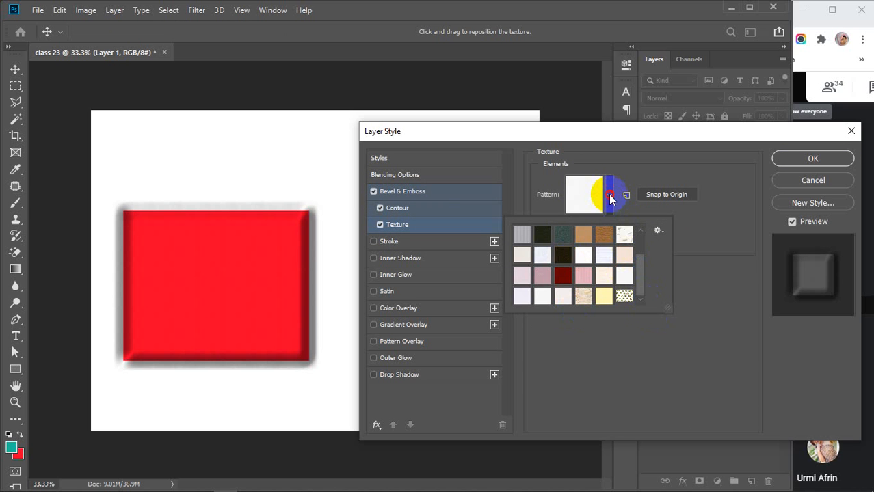
pyautogui.click(611, 194)
pyautogui.moveTo(599, 224); pyautogui.dragTo(646, 240)
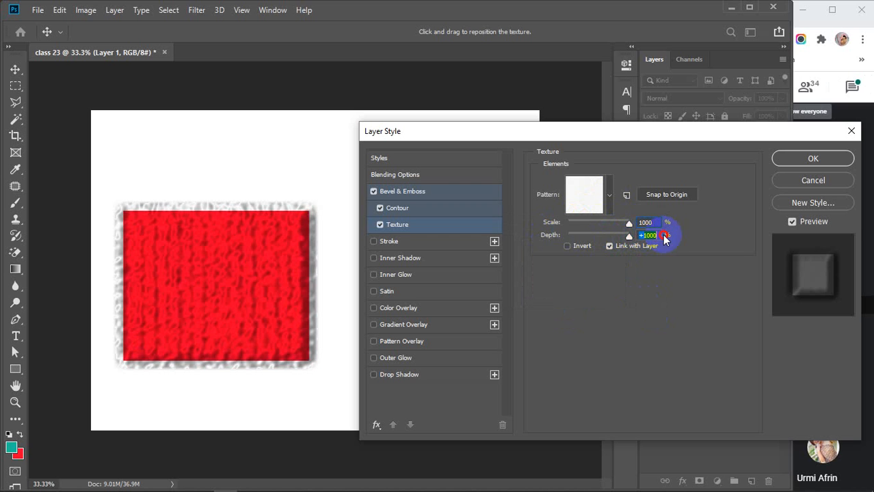
# Try several texture patterns, ending on plain white, and invert the depth to -1000.
pyautogui.click(609, 196)
pyautogui.click(593, 249)
pyautogui.click(604, 235)
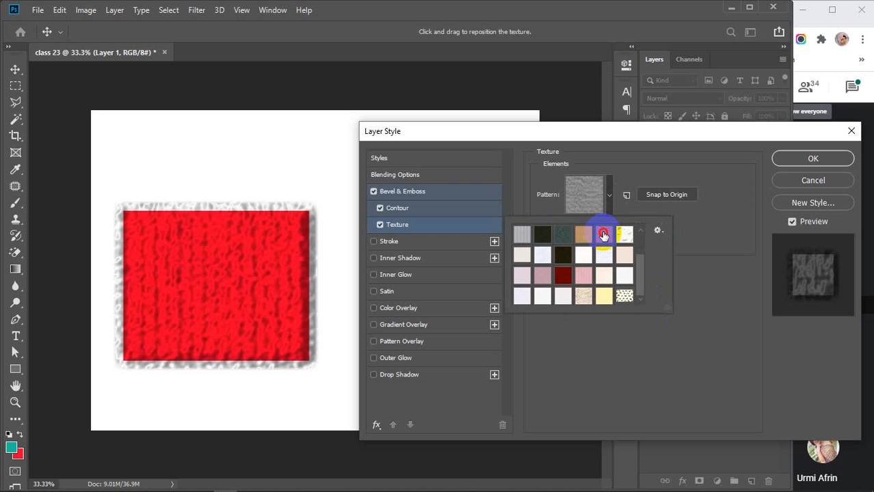
pyautogui.click(604, 274)
pyautogui.click(583, 294)
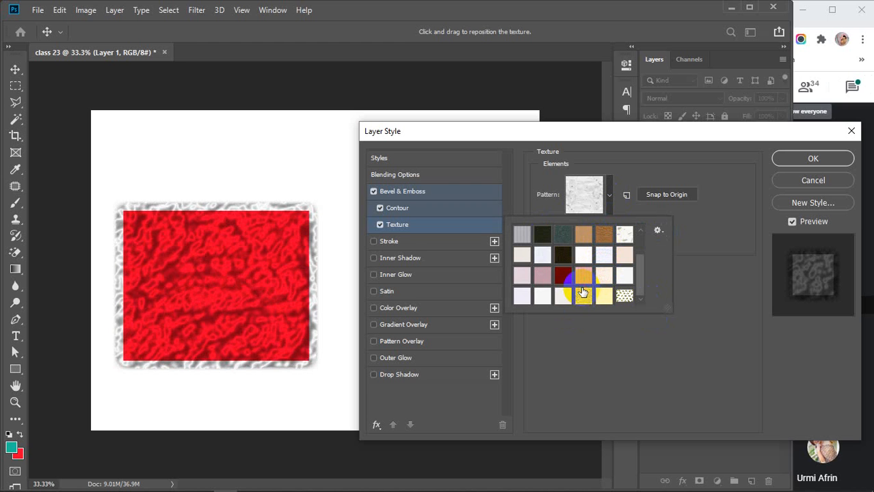
pyautogui.click(522, 294)
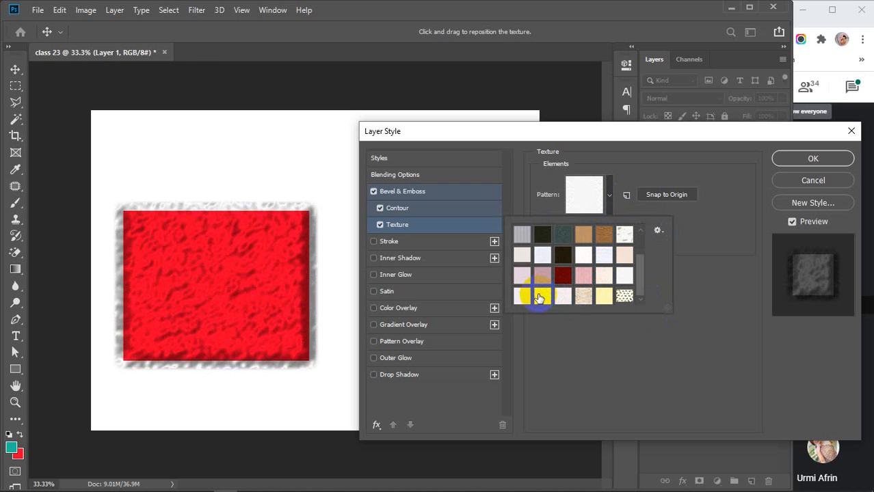
pyautogui.click(609, 194)
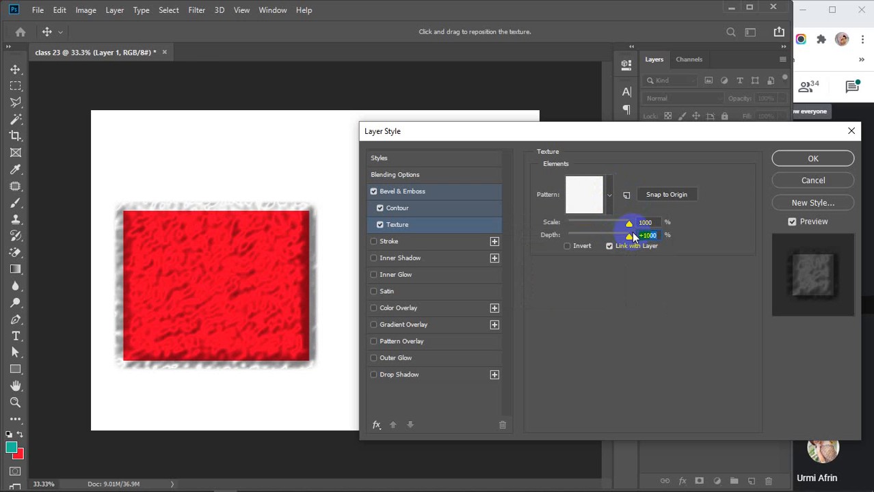
pyautogui.moveTo(630, 237); pyautogui.dragTo(569, 244)
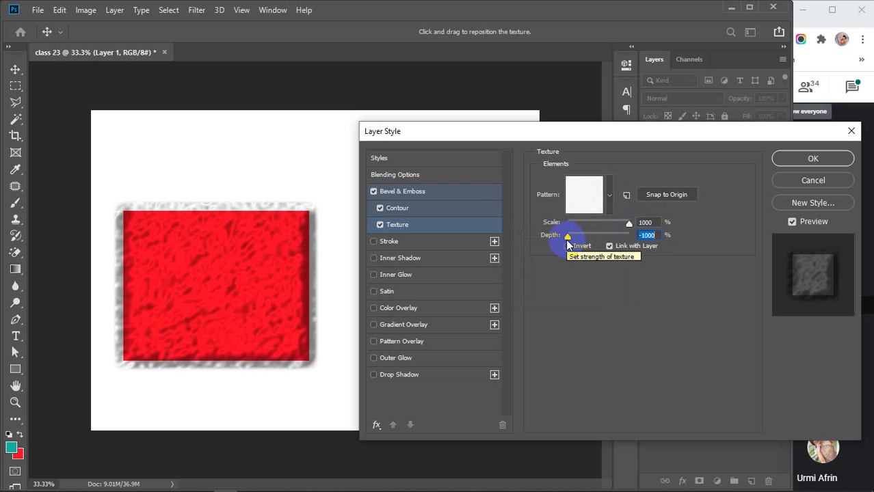
# Uncheck Texture, cancel all layer style changes, and reopen Layer 1's Layer Style dialog.
pyautogui.click(377, 225)
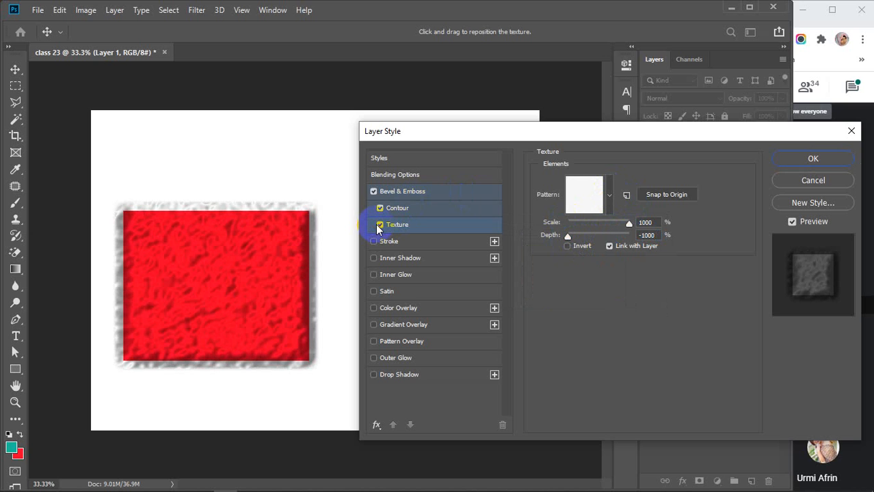
pyautogui.click(380, 226)
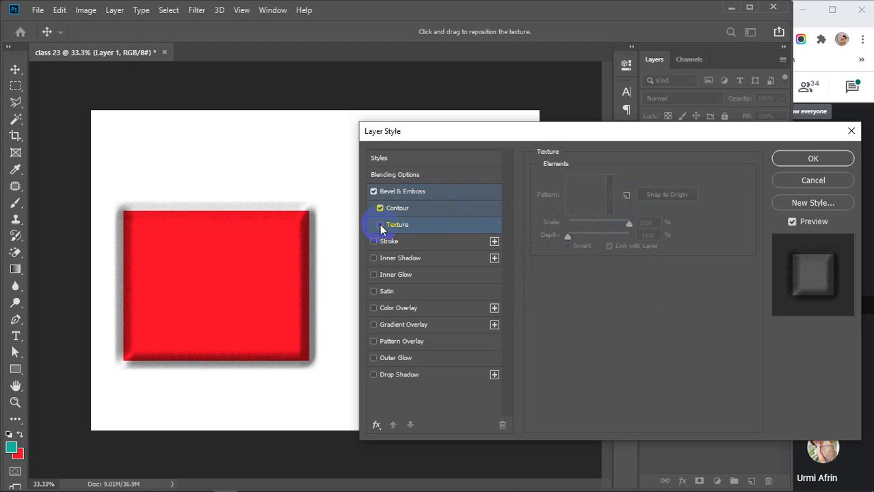
pyautogui.click(813, 181)
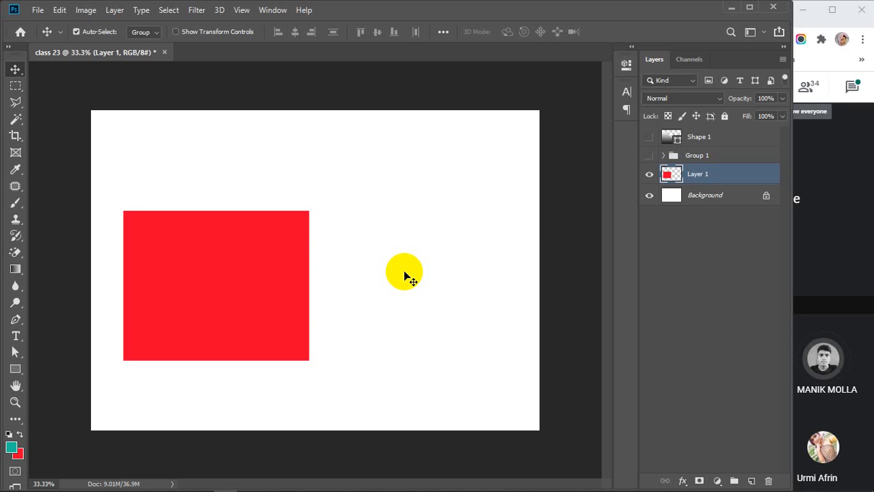
pyautogui.doubleClick(755, 174)
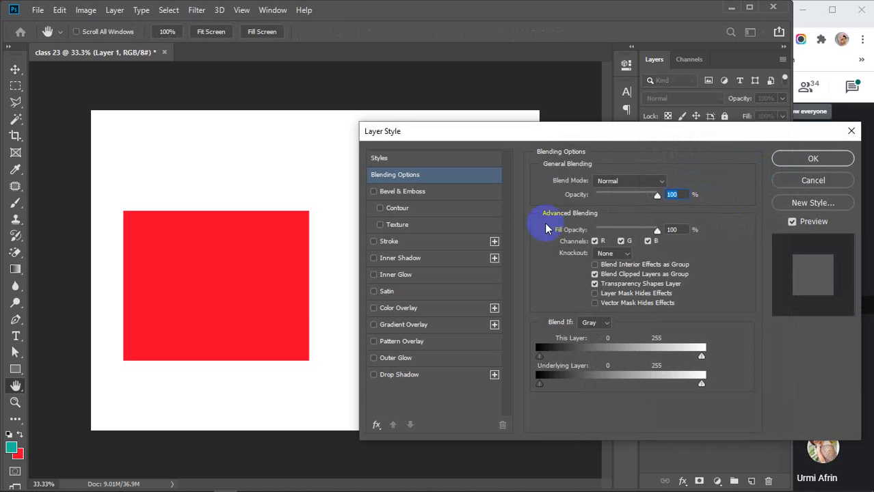
# Discard the trial textured bevel and drag the plain red square about 1.08 in right.
pyautogui.click(396, 225)
pyautogui.click(374, 192)
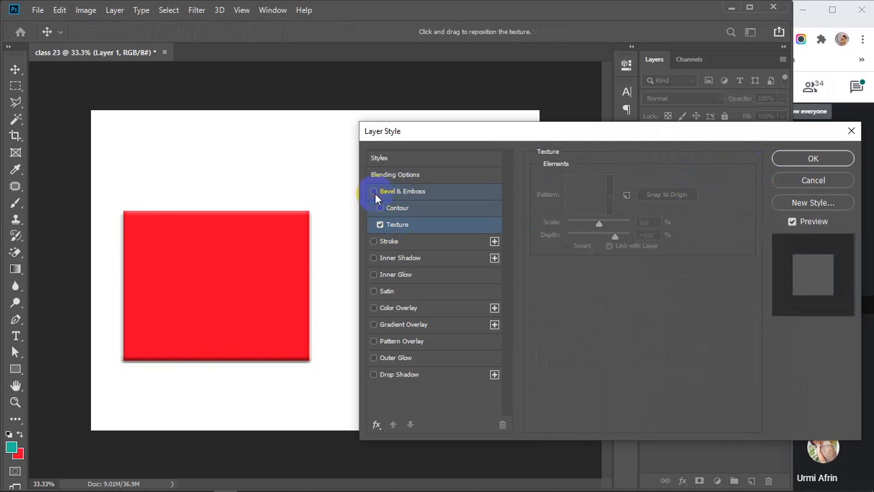
pyautogui.click(401, 226)
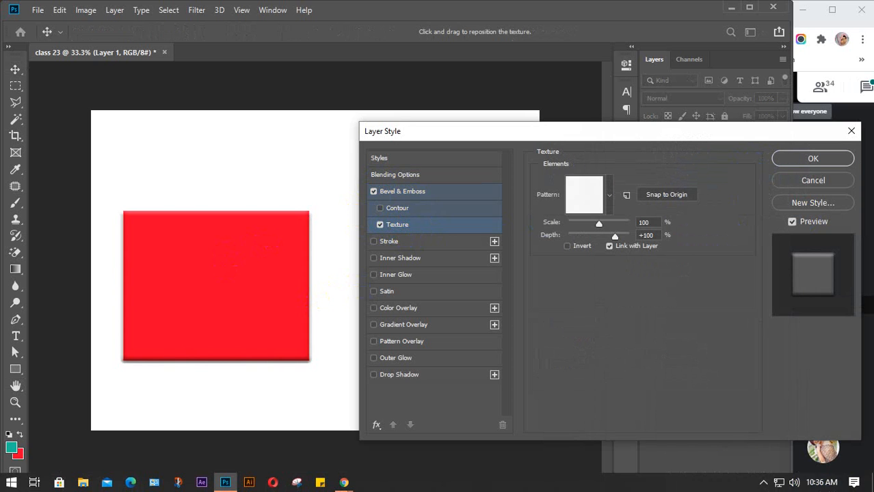
pyautogui.click(763, 483)
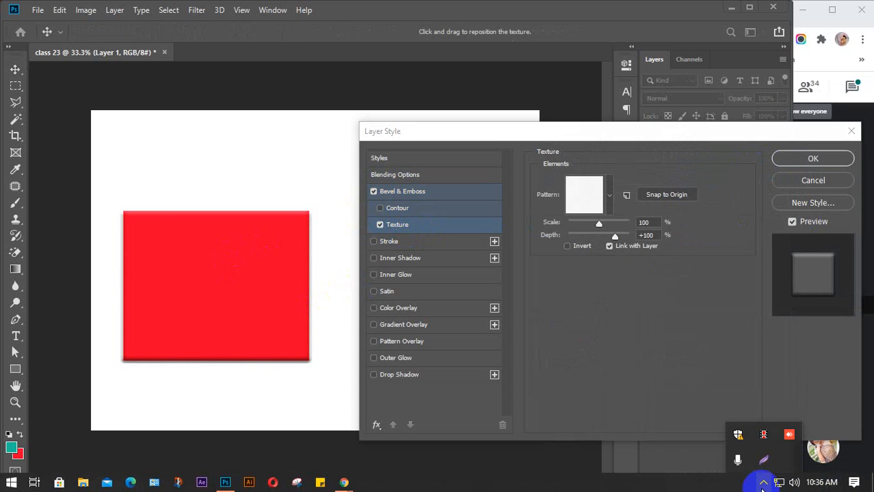
pyautogui.click(763, 435)
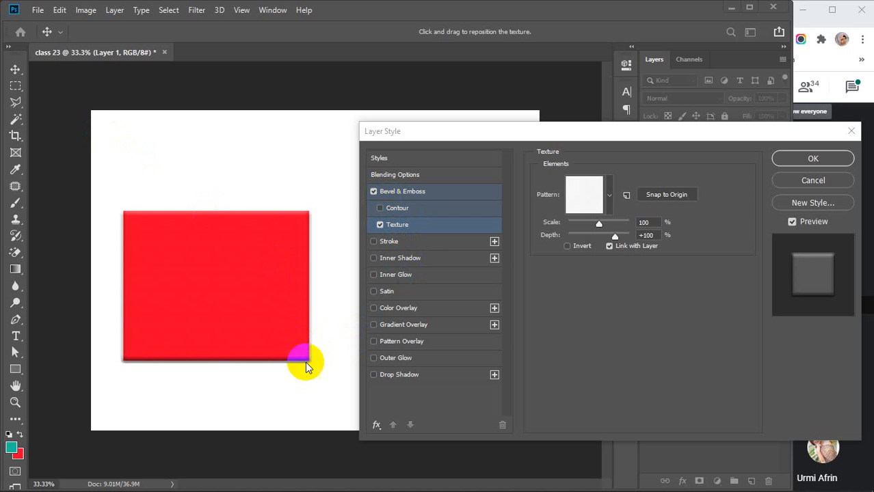
pyautogui.click(823, 184)
pyautogui.click(810, 181)
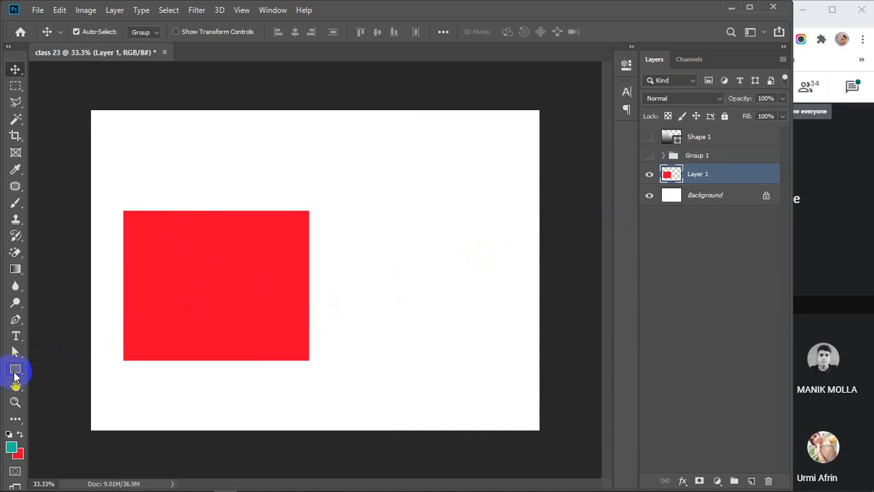
pyautogui.moveTo(230, 289); pyautogui.dragTo(299, 273)
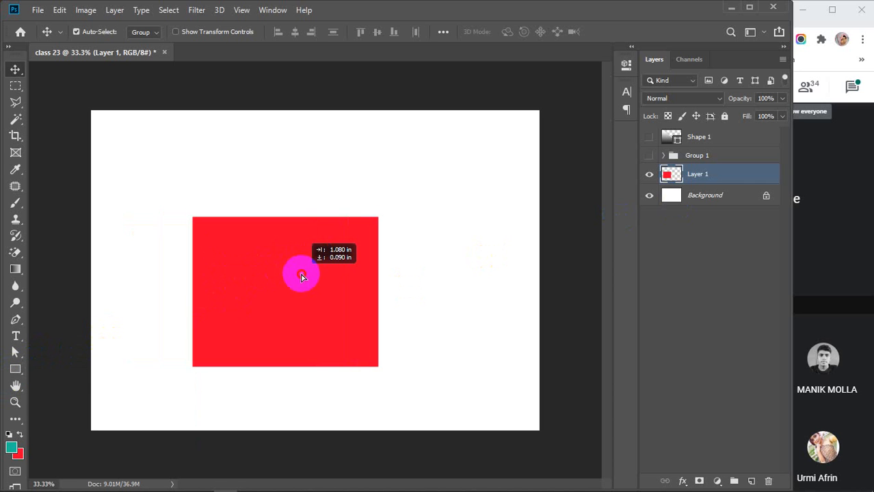
# Switch to the Rectangle tool and enable a textured Bevel & Emboss on Layer 1.
pyautogui.click(9, 370)
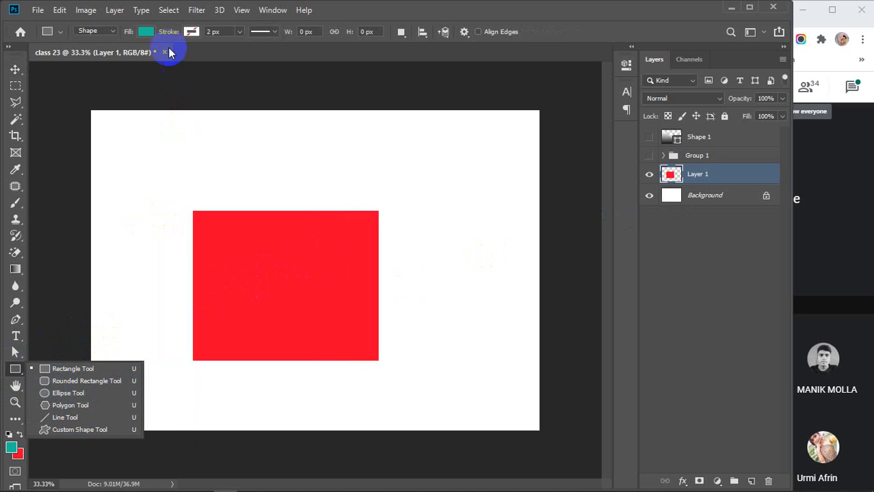
pyautogui.doubleClick(739, 176)
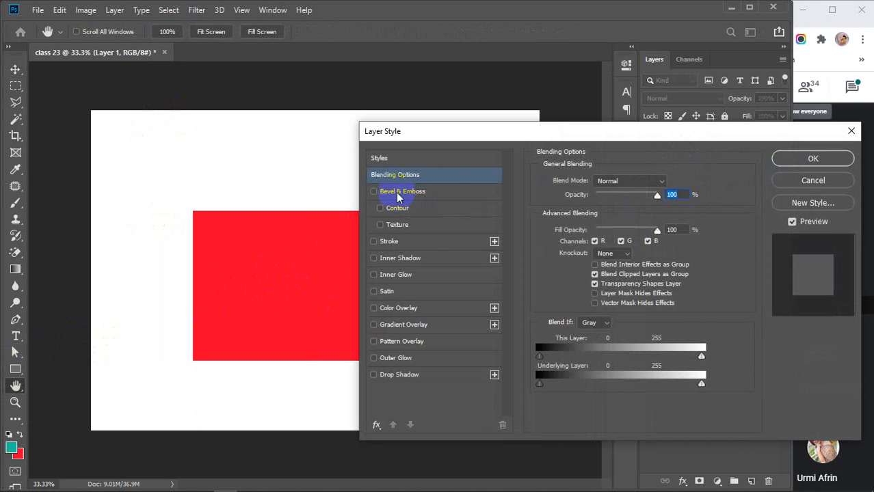
pyautogui.click(390, 193)
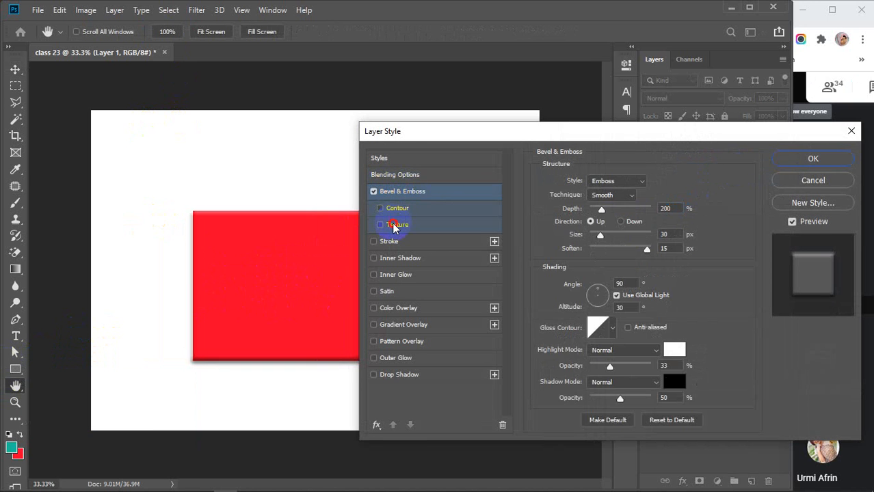
pyautogui.click(394, 225)
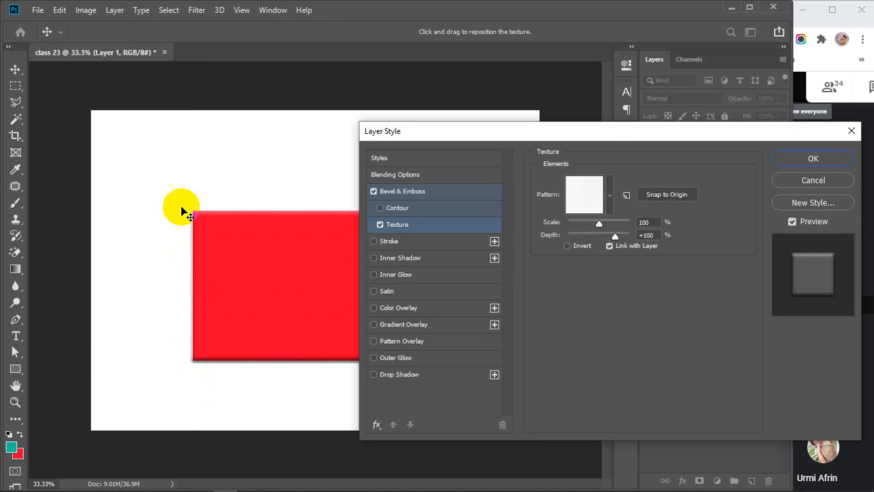
# Drag the texture around the rectangle, try a new pattern, then cancel the effects.
pyautogui.moveTo(203, 270); pyautogui.dragTo(179, 210)
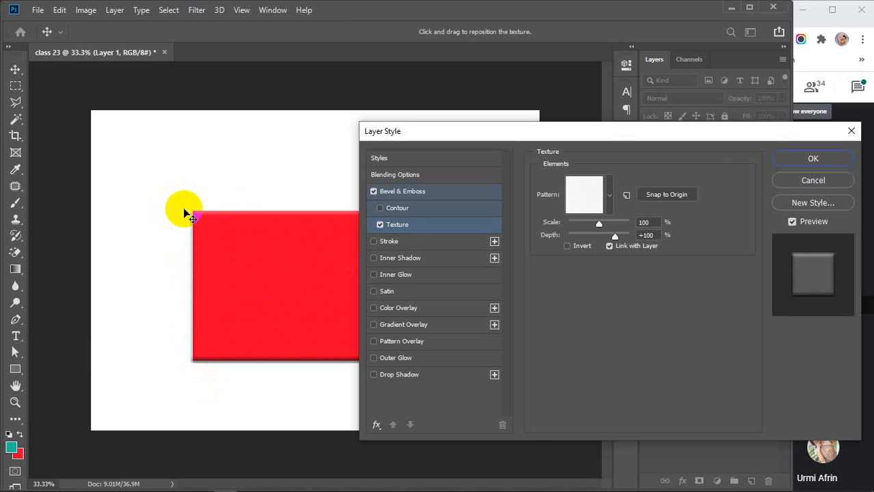
pyautogui.moveTo(182, 324); pyautogui.dragTo(324, 290)
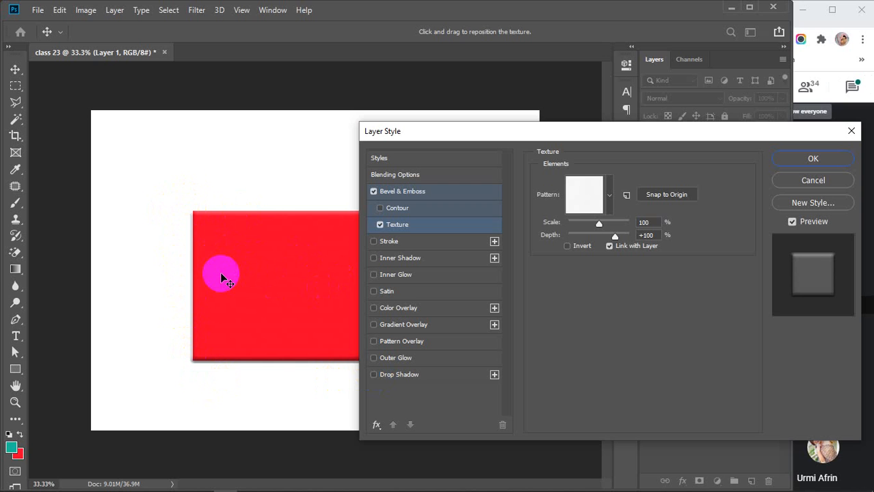
pyautogui.click(609, 195)
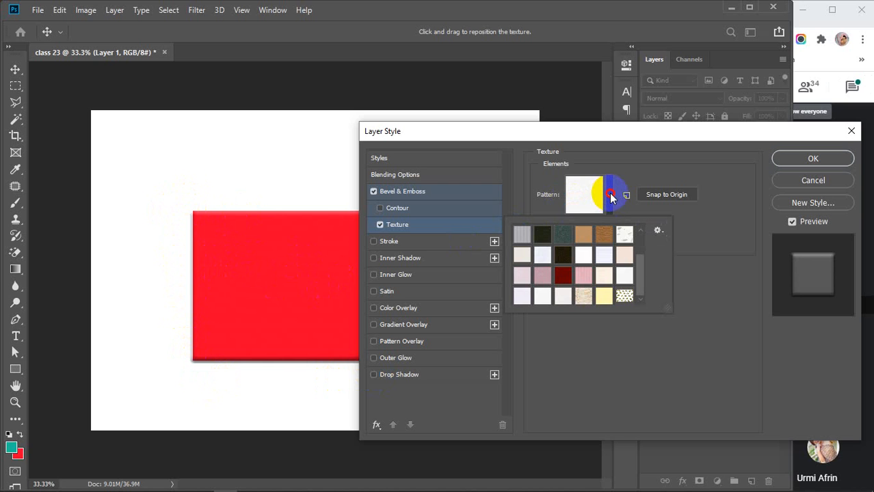
pyautogui.click(605, 235)
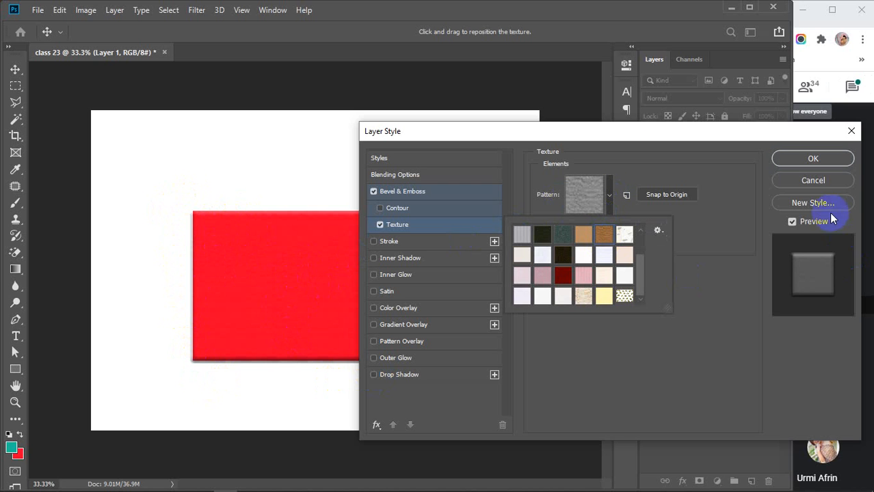
pyautogui.moveTo(568, 131); pyautogui.dragTo(630, 82)
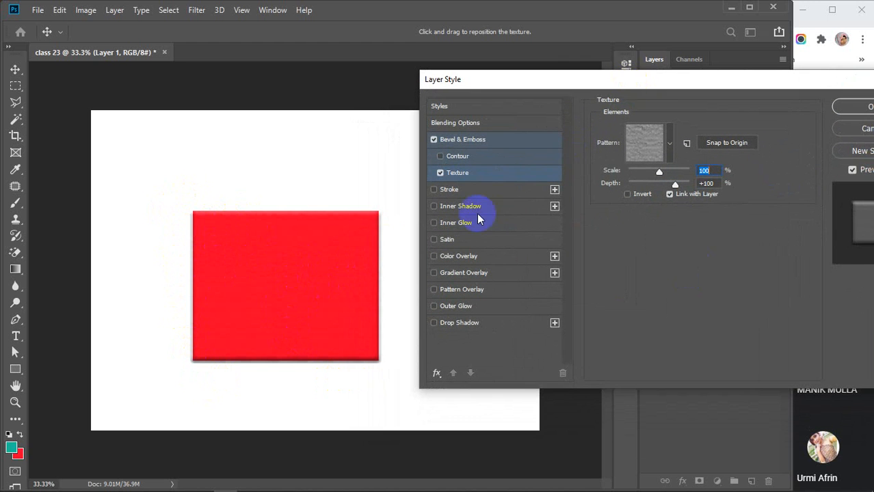
pyautogui.moveTo(305, 241)
pyautogui.mouseDown()
pyautogui.moveTo(285, 275)
pyautogui.moveTo(250, 260)
pyautogui.moveTo(261, 289)
pyautogui.moveTo(298, 242)
pyautogui.moveTo(262, 274)
pyautogui.mouseUp()
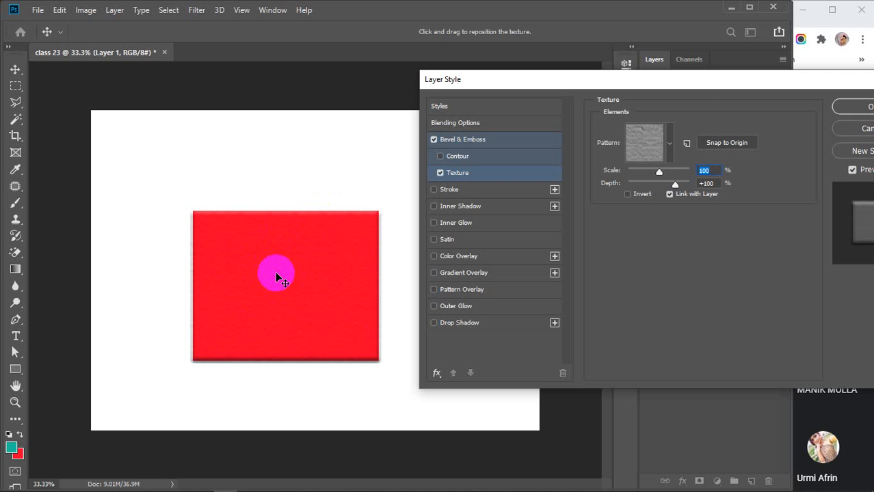
pyautogui.moveTo(698, 82); pyautogui.dragTo(656, 112)
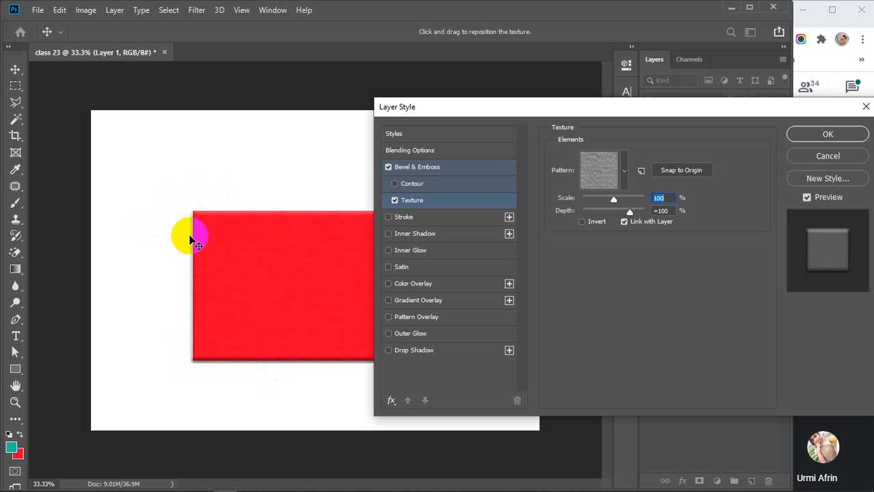
pyautogui.moveTo(196, 241); pyautogui.dragTo(175, 341)
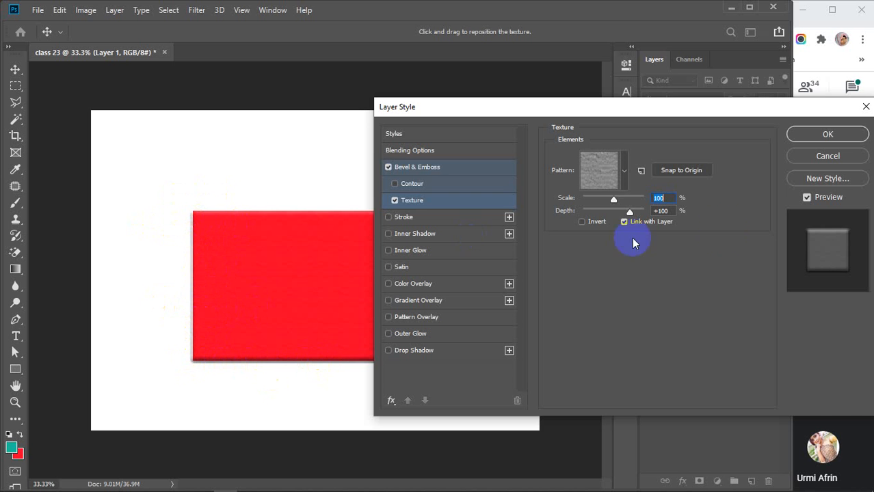
pyautogui.click(797, 157)
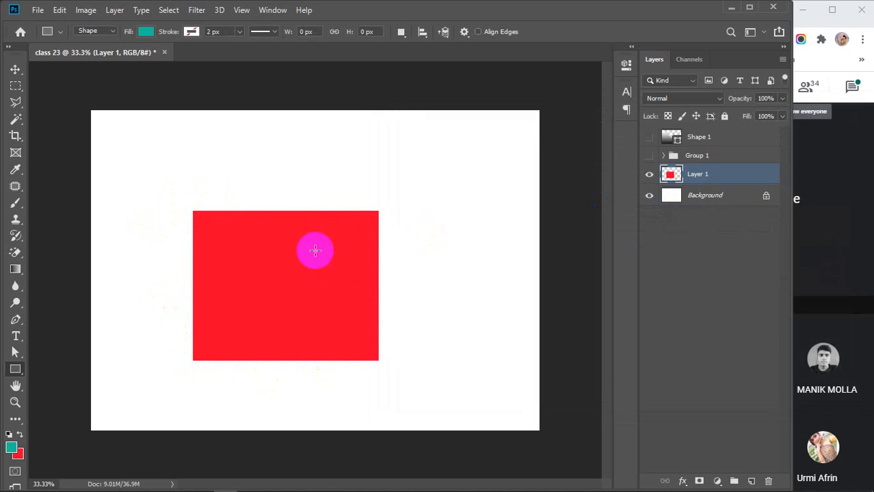
# Hide Layer 1 and add a 50 pt teal 'Lorem Ipsum' text layer on the canvas.
pyautogui.click(649, 174)
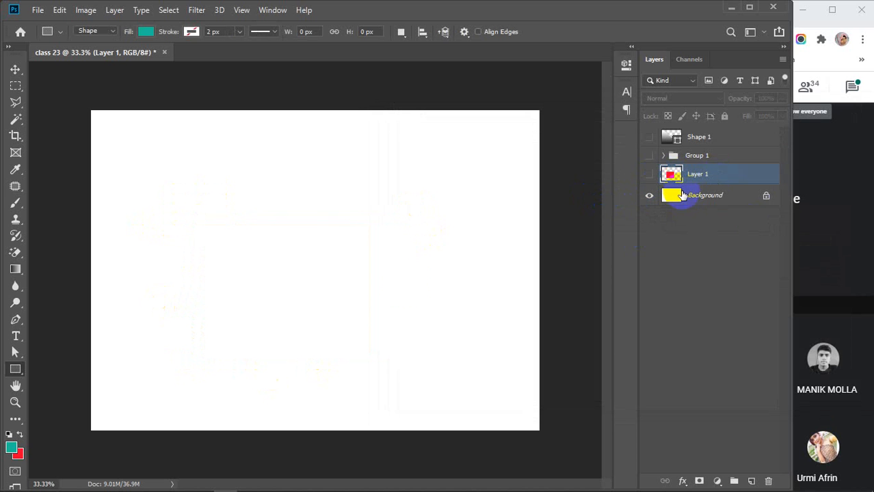
pyautogui.click(17, 337)
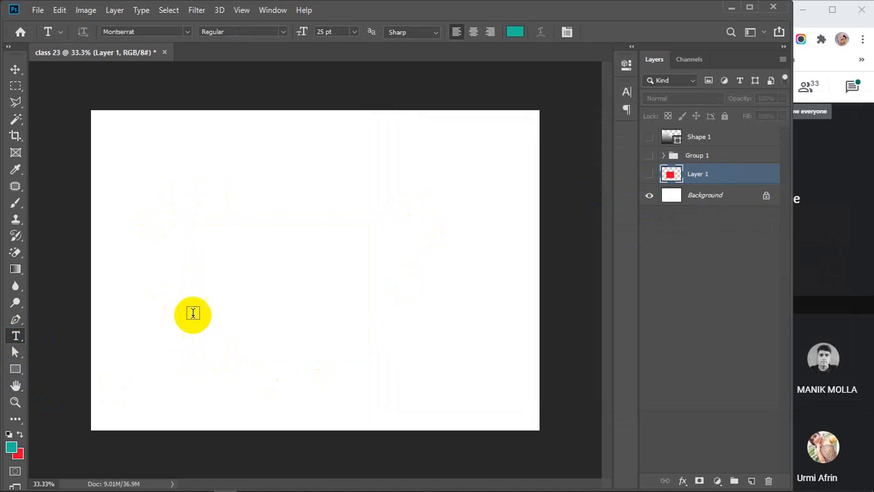
pyautogui.click(178, 257)
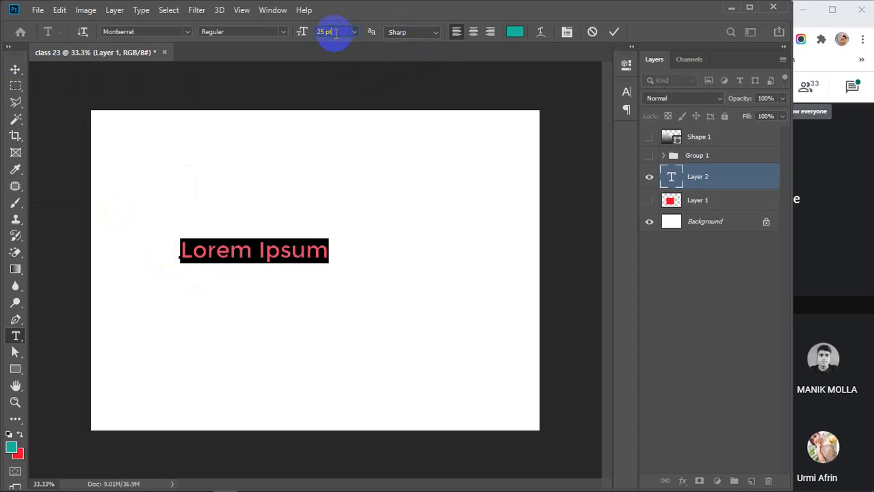
pyautogui.scroll(20, 335, 33)
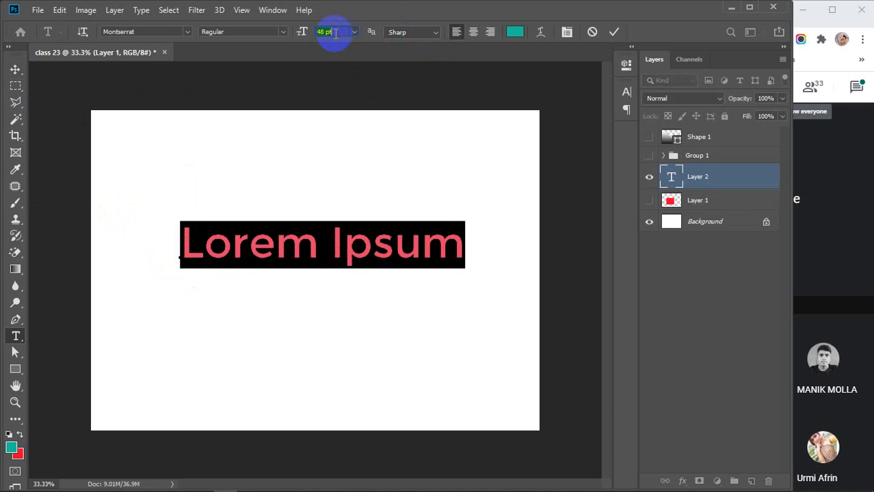
pyautogui.scroll(2, 335, 33)
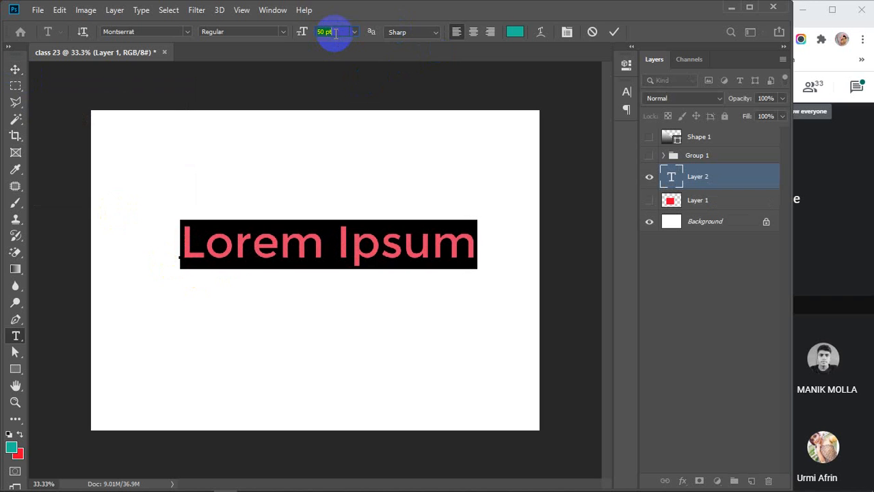
pyautogui.click(614, 31)
# Nudge the text slightly lower and change its font style to Montserrat Bold.
pyautogui.click(15, 69)
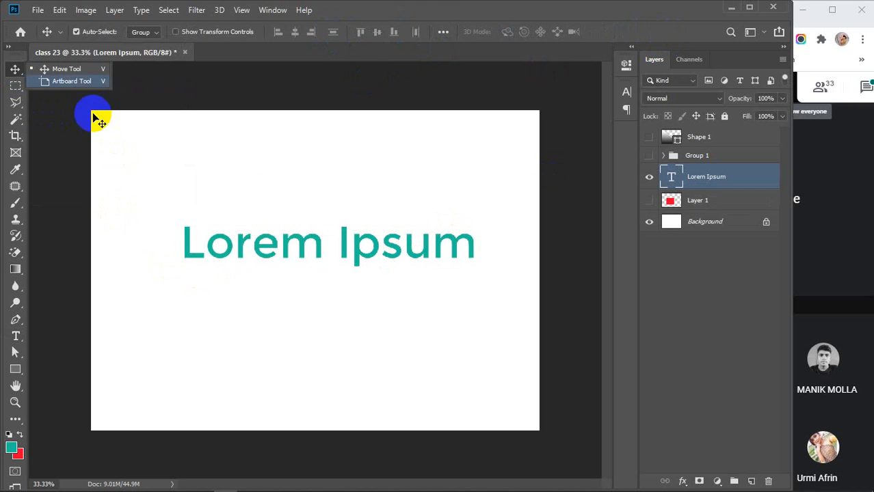
pyautogui.moveTo(299, 244); pyautogui.dragTo(278, 271)
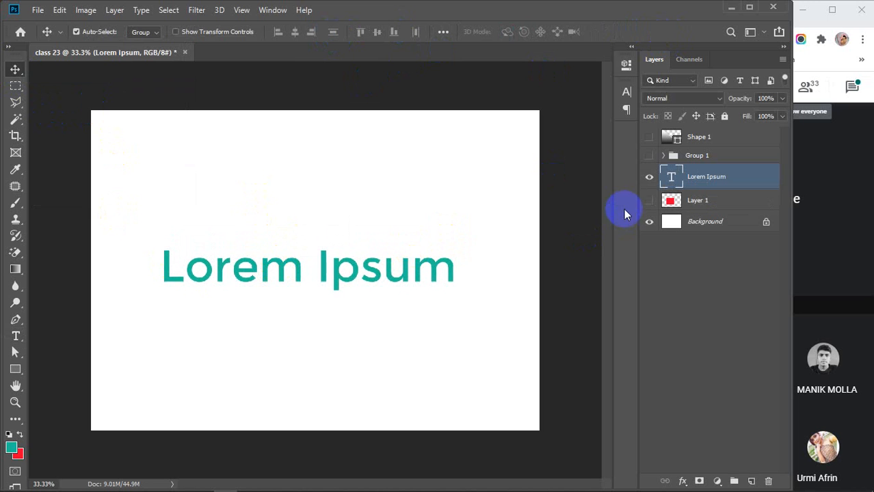
pyautogui.doubleClick(672, 179)
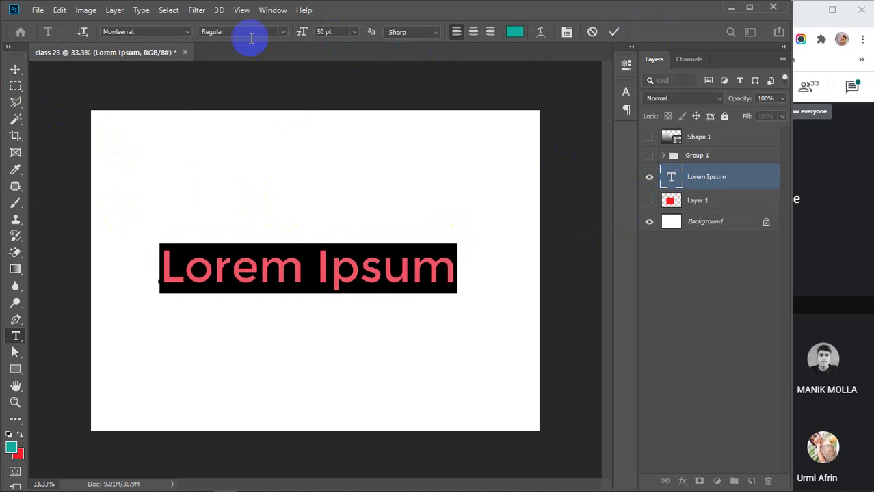
pyautogui.click(283, 32)
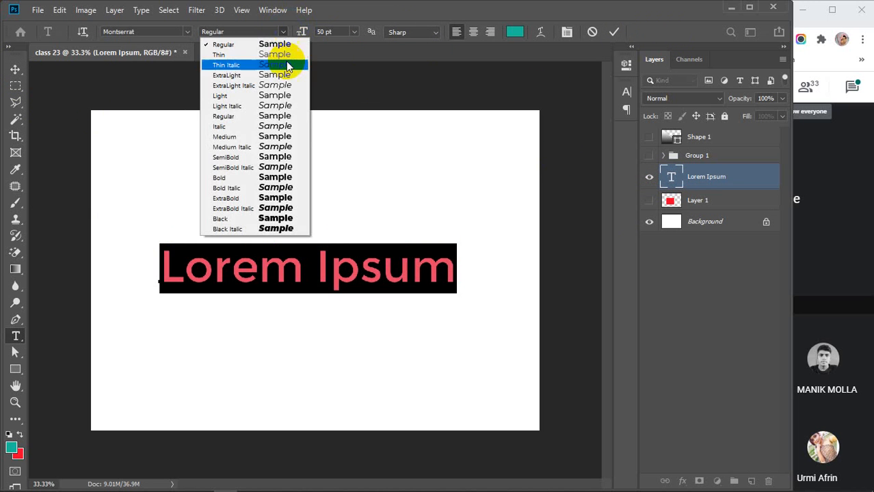
pyautogui.click(232, 177)
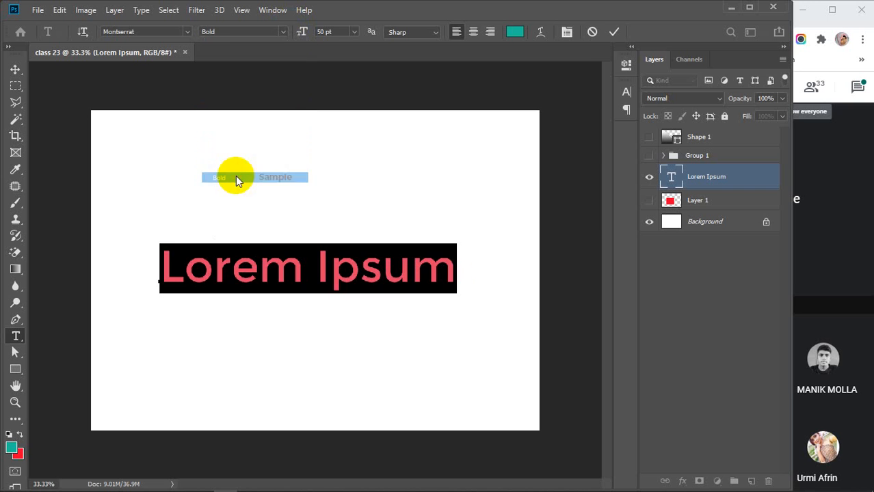
pyautogui.click(614, 32)
pyautogui.press('v')
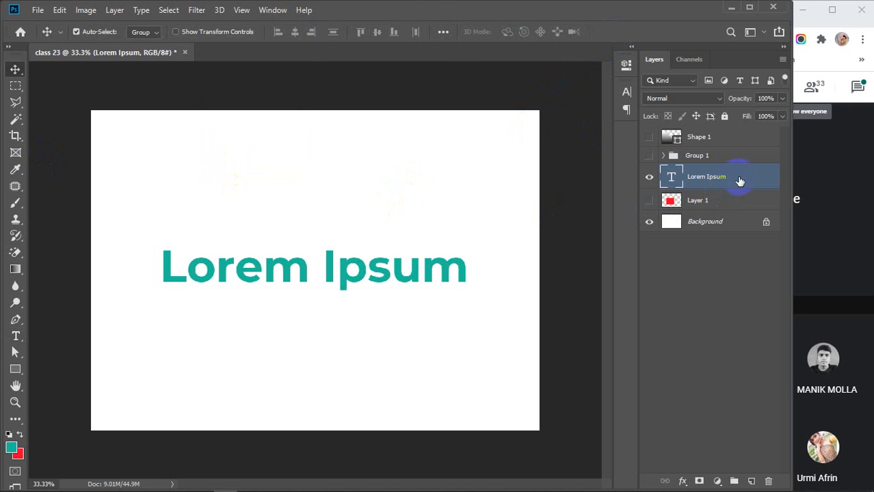
# Move the Lorem Ipsum text down and left toward the canvas's lower left.
pyautogui.doubleClick(750, 177)
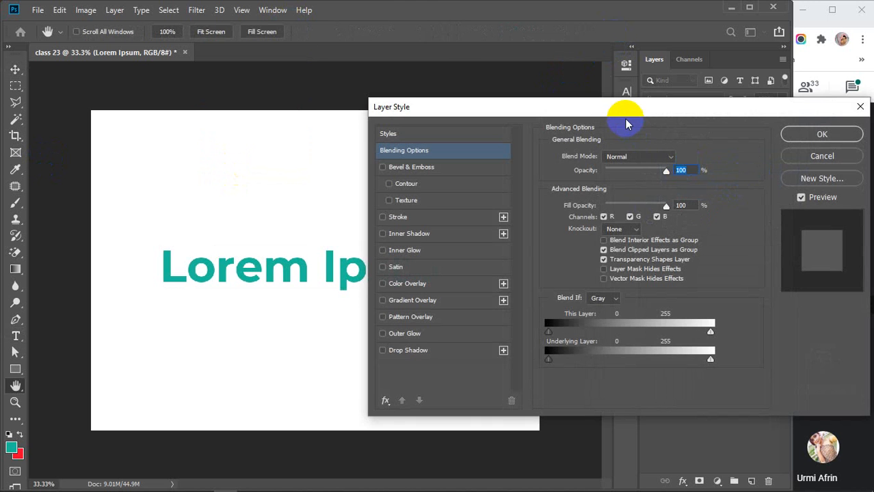
pyautogui.moveTo(624, 110); pyautogui.dragTo(629, 22)
pyautogui.click(824, 67)
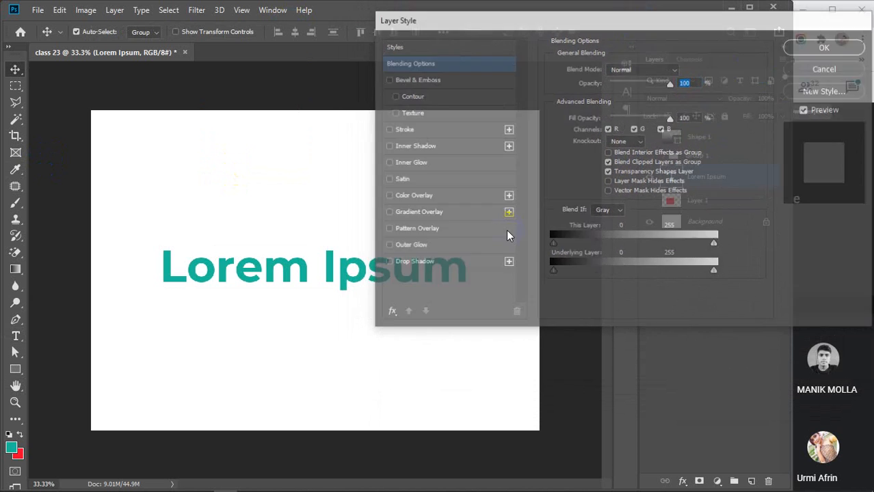
pyautogui.moveTo(306, 269); pyautogui.dragTo(271, 317)
pyautogui.moveTo(266, 354); pyautogui.dragTo(262, 358)
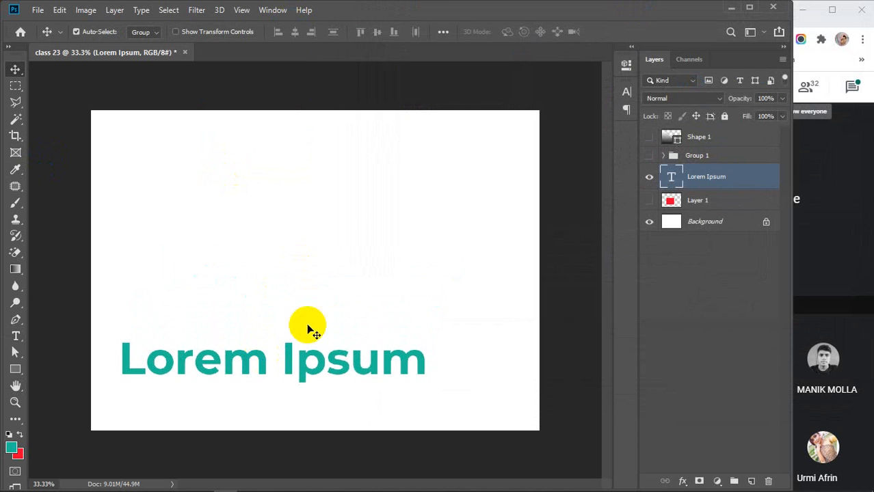
# Try a drop shadow on the text at 43° and -117° angles, then remove it.
pyautogui.doubleClick(744, 178)
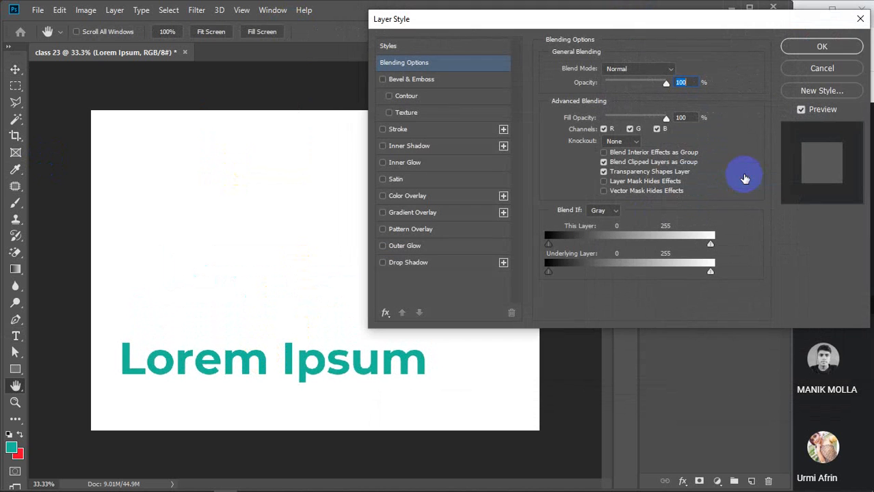
pyautogui.click(409, 264)
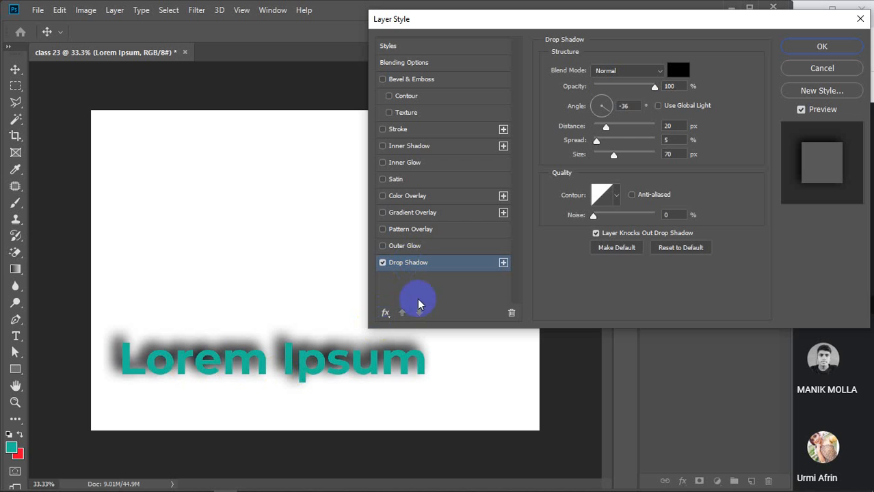
pyautogui.click(608, 101)
pyautogui.click(600, 117)
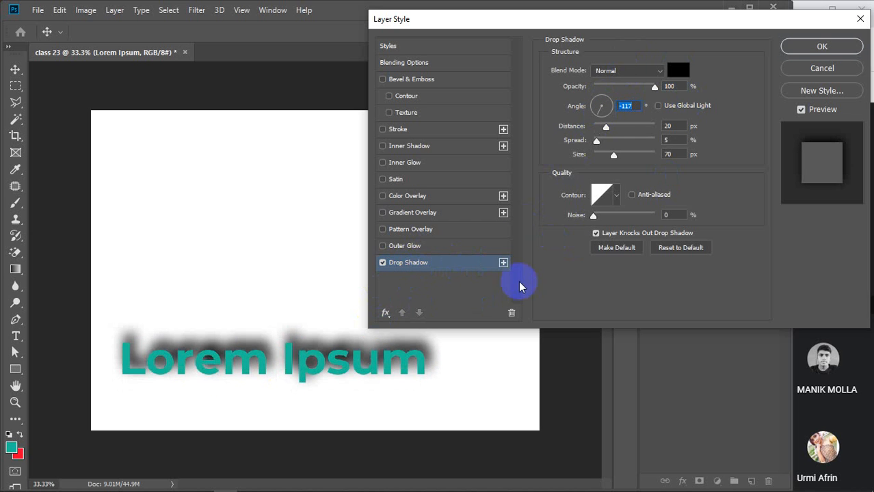
pyautogui.click(383, 263)
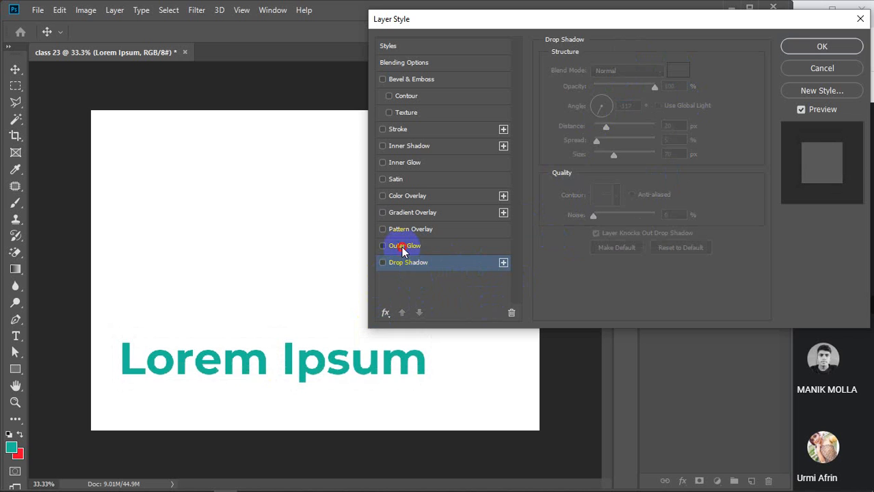
# Briefly try outer glow, pattern overlay and green-purple gradient overlay, then cancel the dialog.
pyautogui.click(404, 248)
pyautogui.click(383, 247)
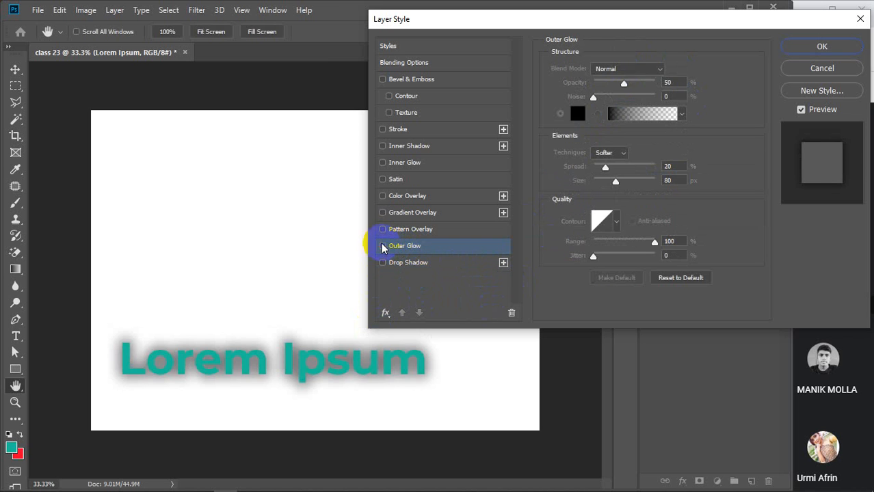
pyautogui.click(411, 230)
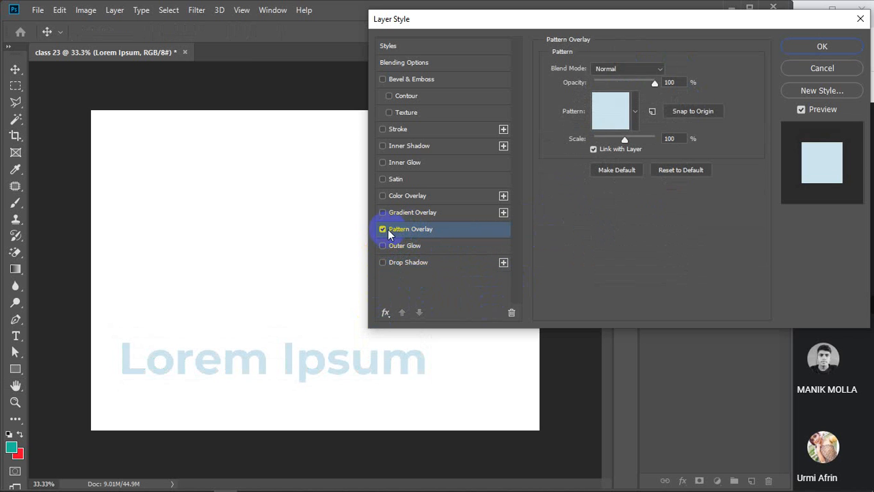
pyautogui.click(383, 230)
pyautogui.click(404, 216)
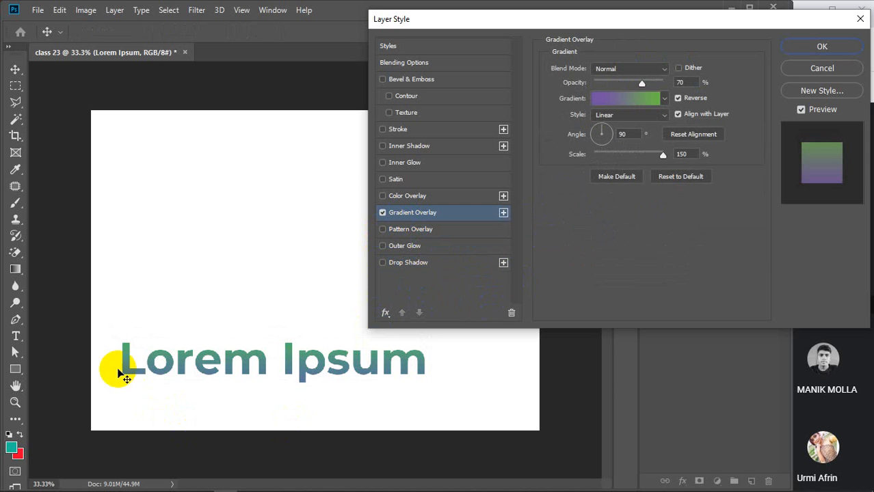
pyautogui.click(384, 213)
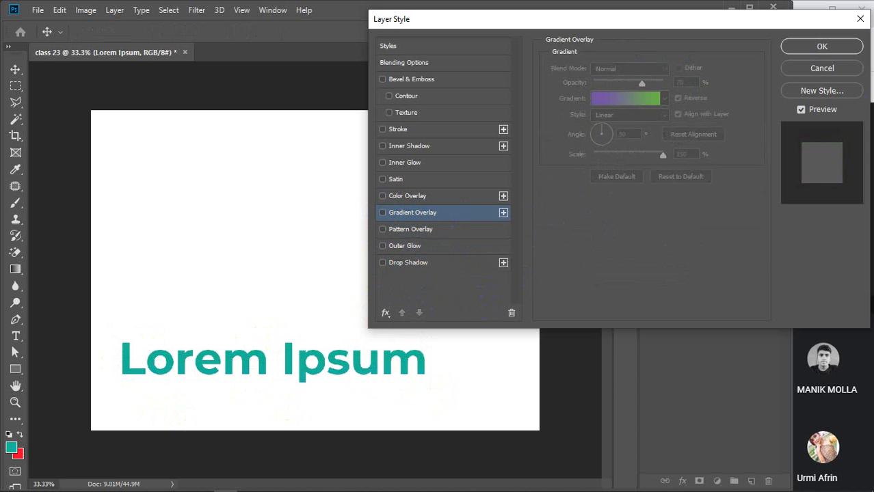
pyautogui.click(818, 68)
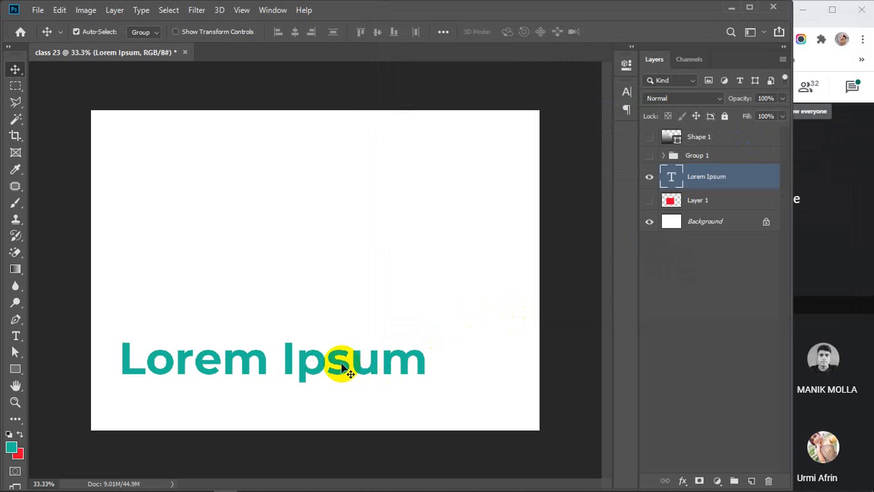
# Open the Layer Style dialog for the Lorem Ipsum text layer.
pyautogui.moveTo(341, 365); pyautogui.dragTo(341, 365)
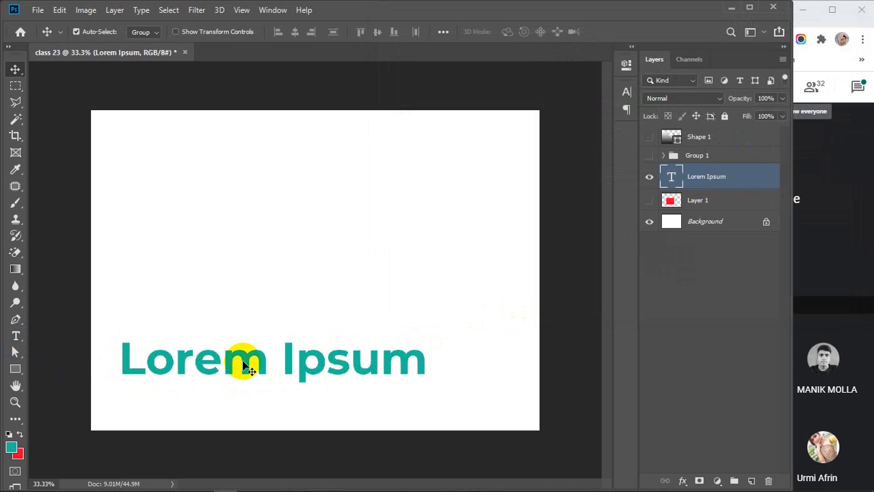
pyautogui.doubleClick(757, 180)
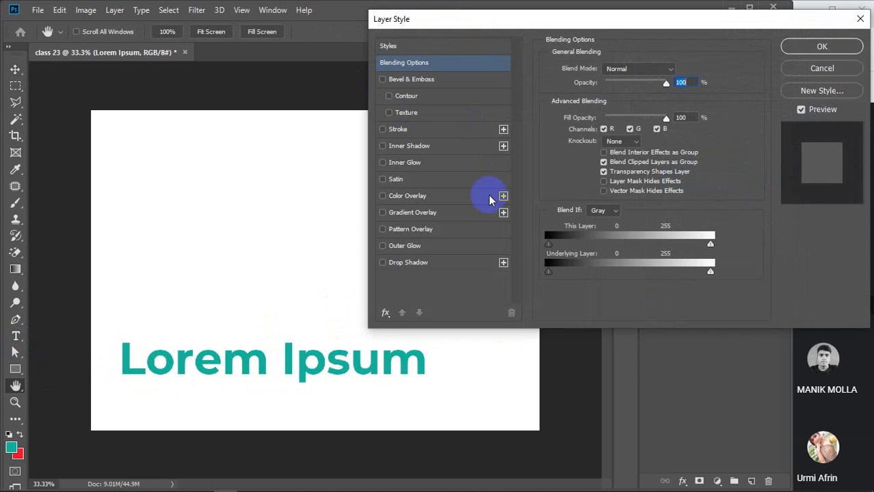
# Enable Gradient Overlay and set the gradient's left colour stop to vivid blue.
pyautogui.click(402, 216)
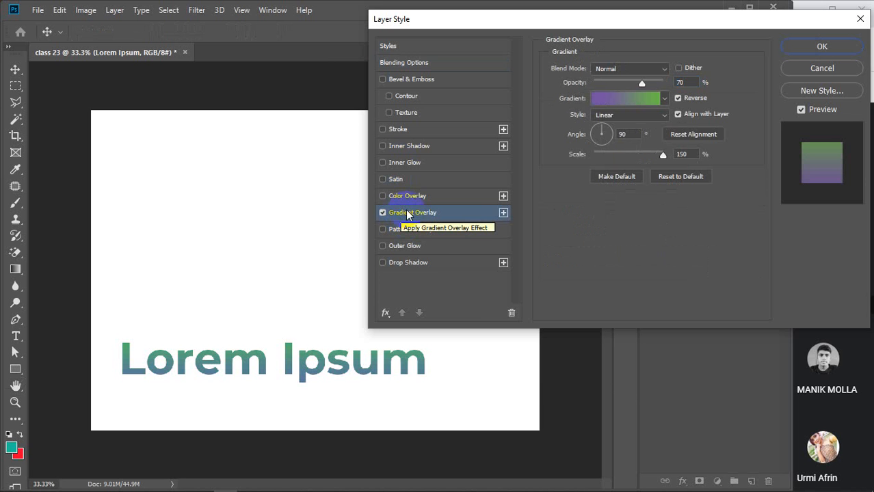
pyautogui.click(616, 100)
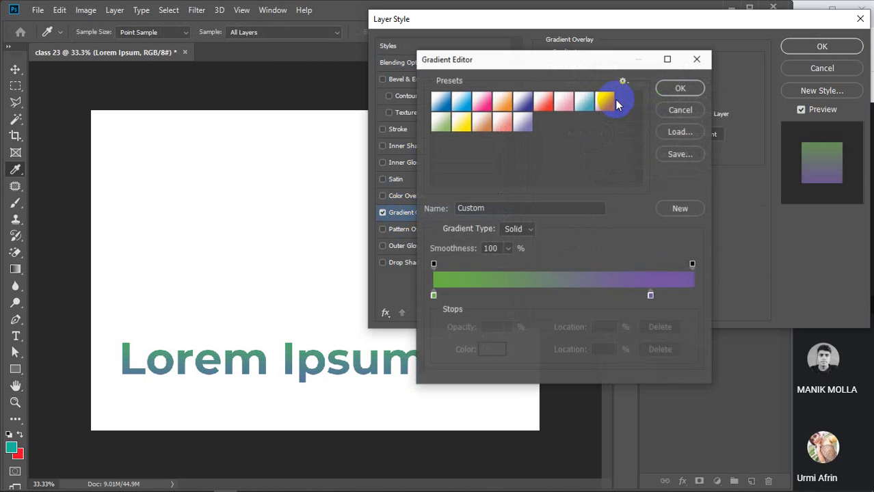
pyautogui.click(502, 103)
pyautogui.click(544, 103)
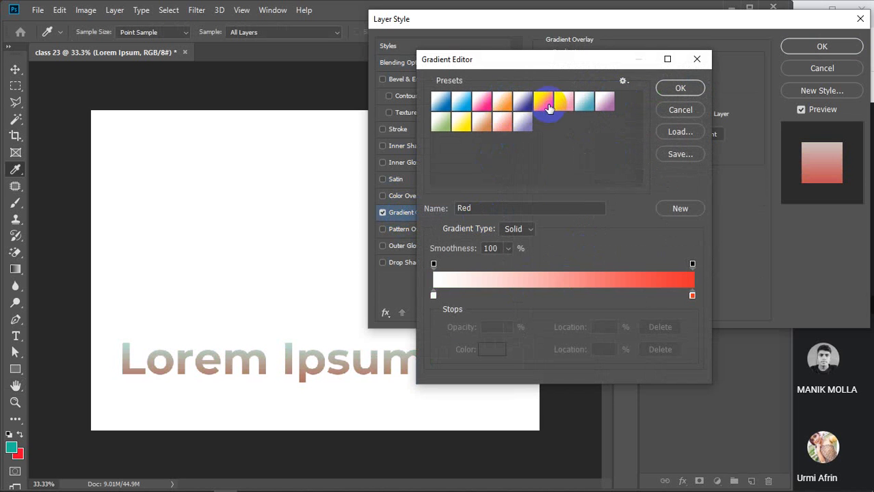
pyautogui.click(433, 295)
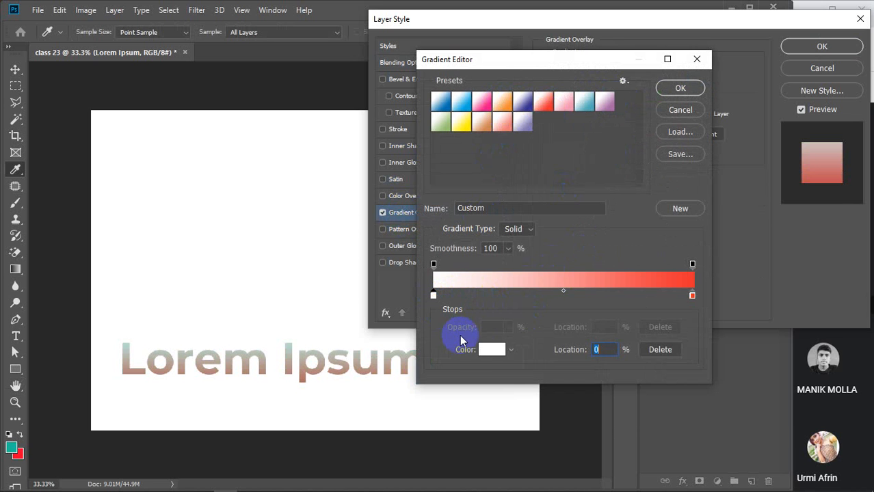
pyautogui.click(490, 349)
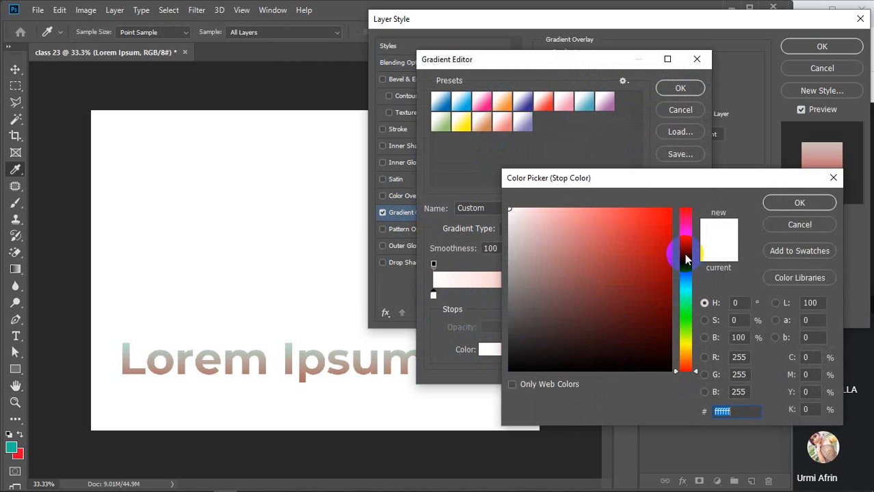
pyautogui.click(689, 262)
pyautogui.click(669, 210)
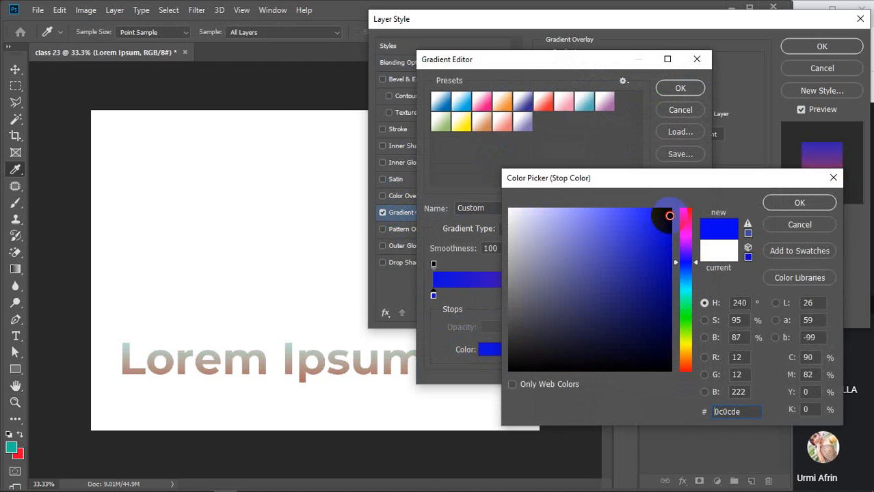
pyautogui.click(800, 203)
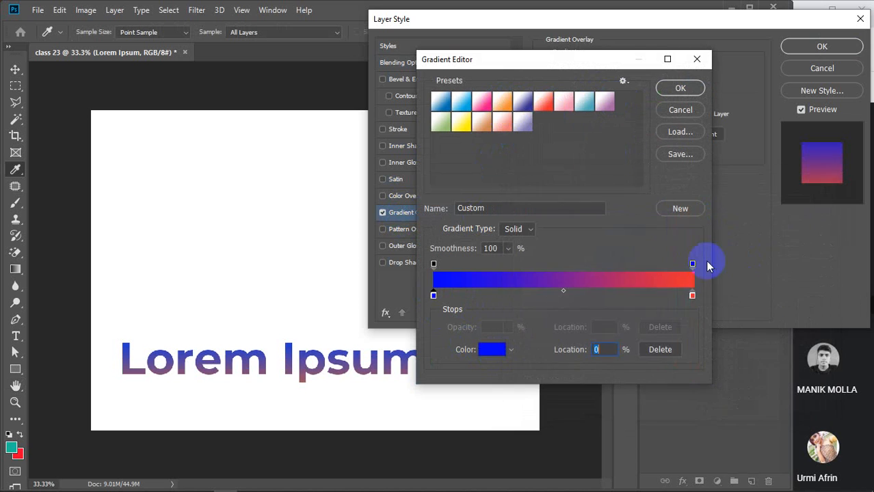
# Add a light blue stop at 50% and make the right stop dark teal.
pyautogui.click(562, 295)
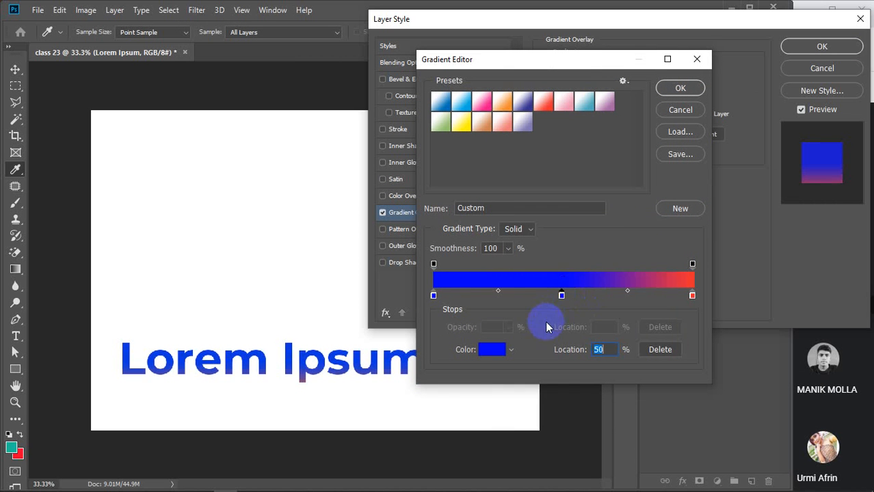
pyautogui.click(494, 350)
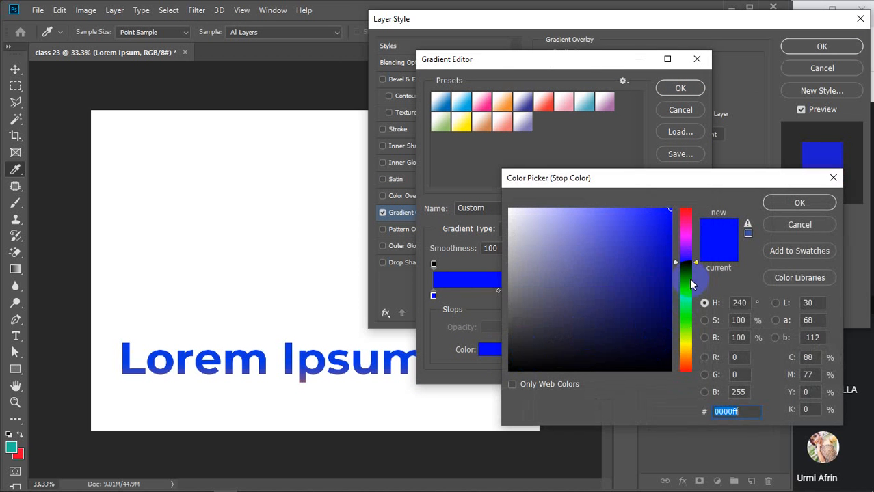
pyautogui.click(687, 279)
pyautogui.click(791, 201)
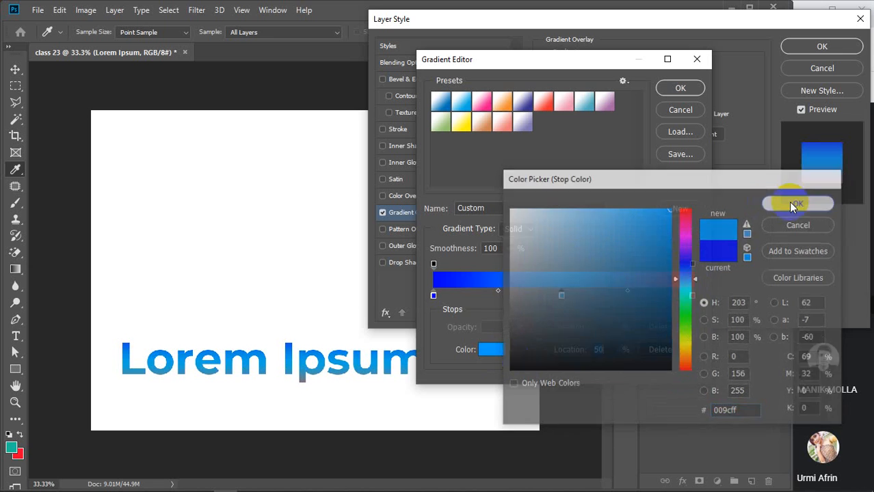
pyautogui.click(692, 295)
pyautogui.click(492, 349)
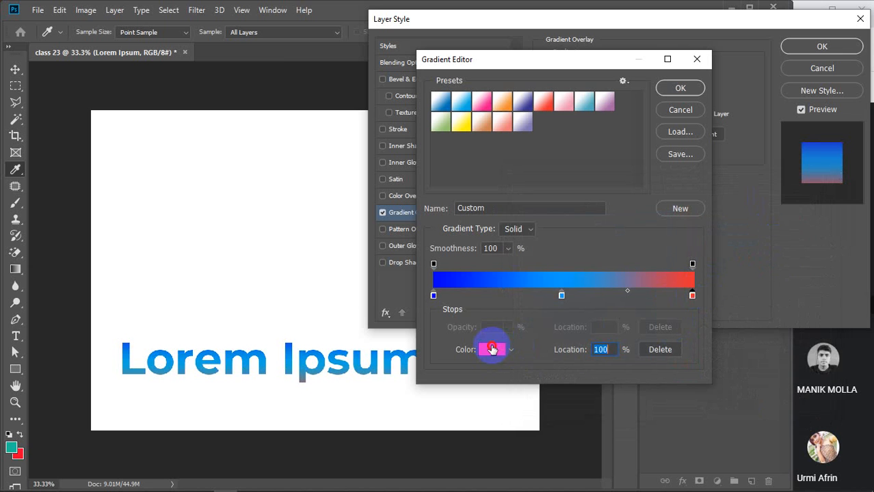
pyautogui.click(687, 313)
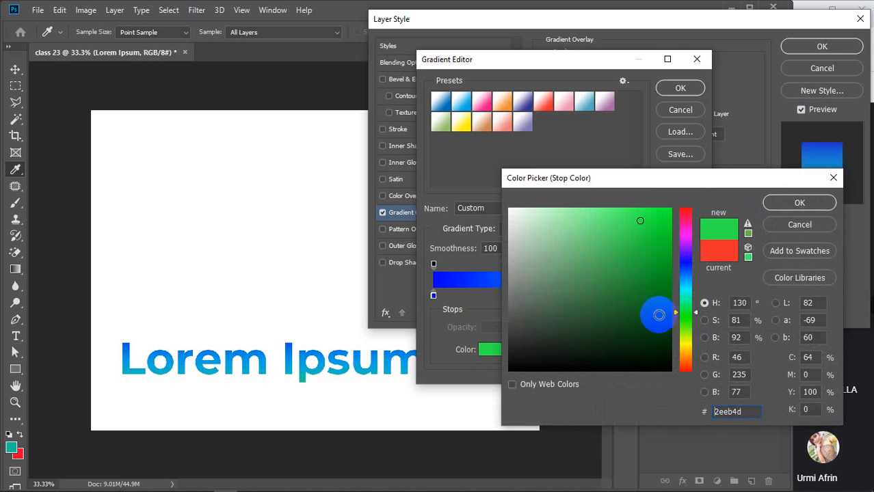
pyautogui.click(685, 298)
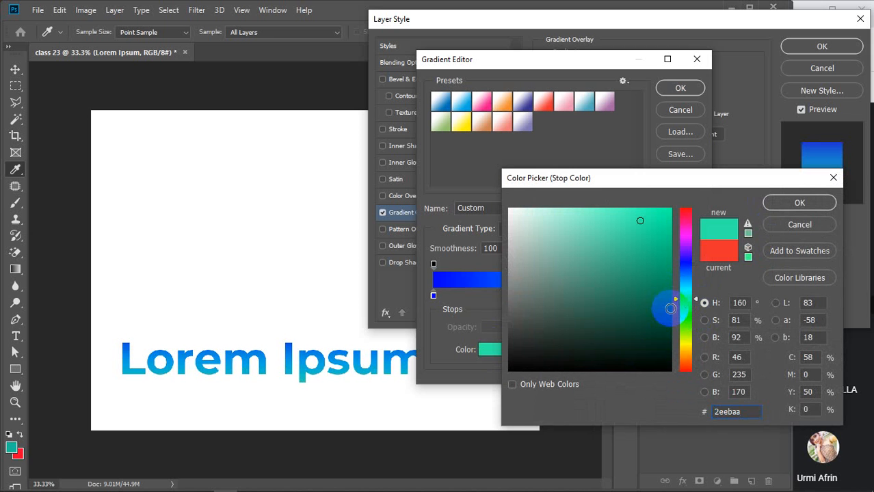
pyautogui.moveTo(661, 301); pyautogui.dragTo(674, 296)
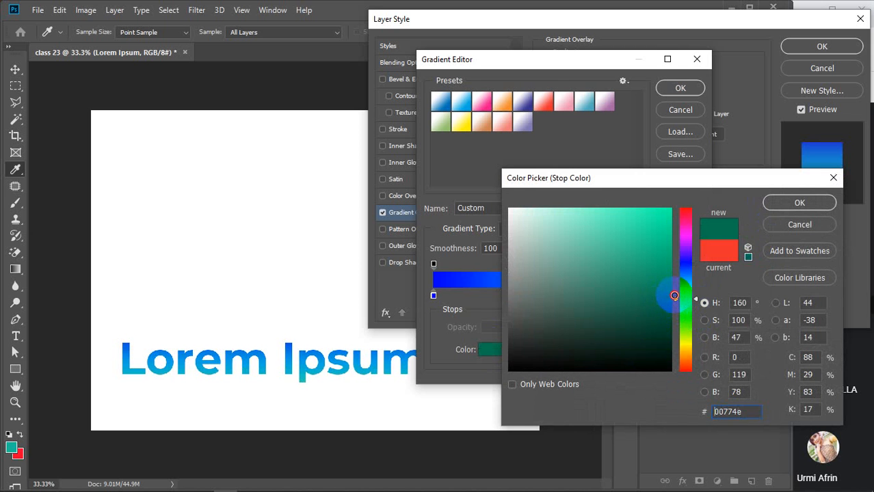
pyautogui.click(795, 205)
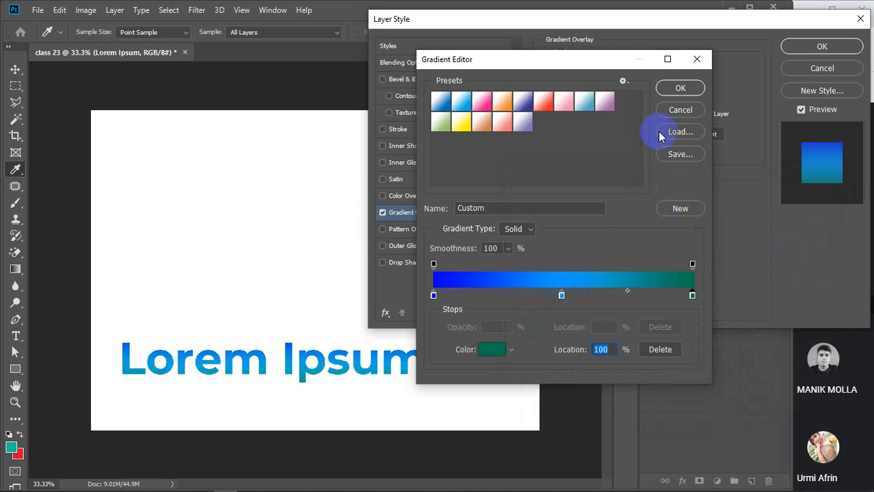
pyautogui.click(680, 89)
# Tilt the gradient to a -31° diagonal, try another scale, then untick Gradient Overlay.
pyautogui.click(677, 98)
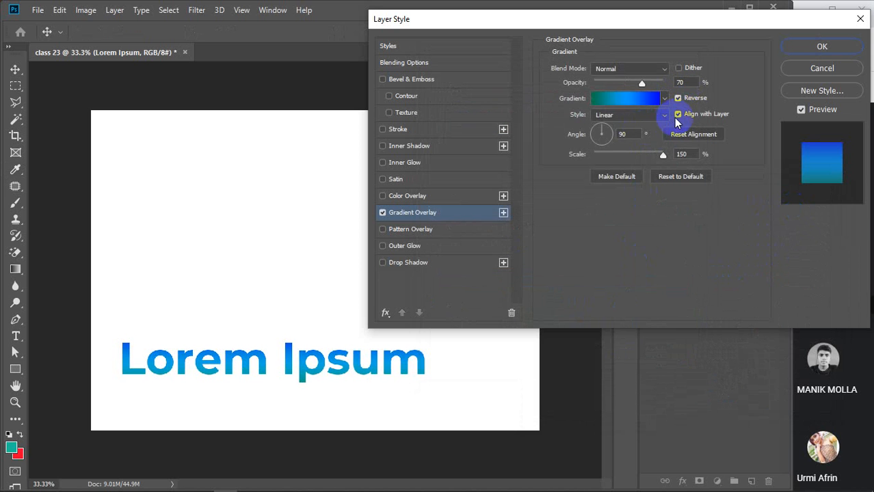
pyautogui.click(678, 99)
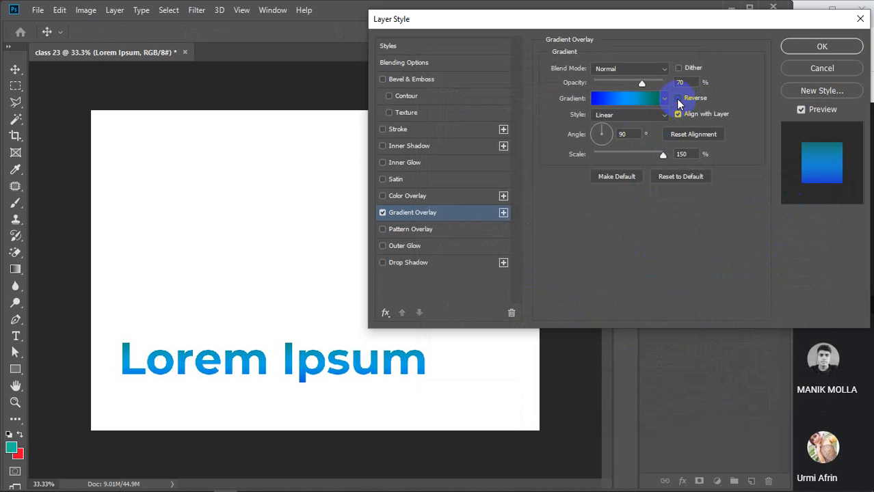
pyautogui.click(609, 132)
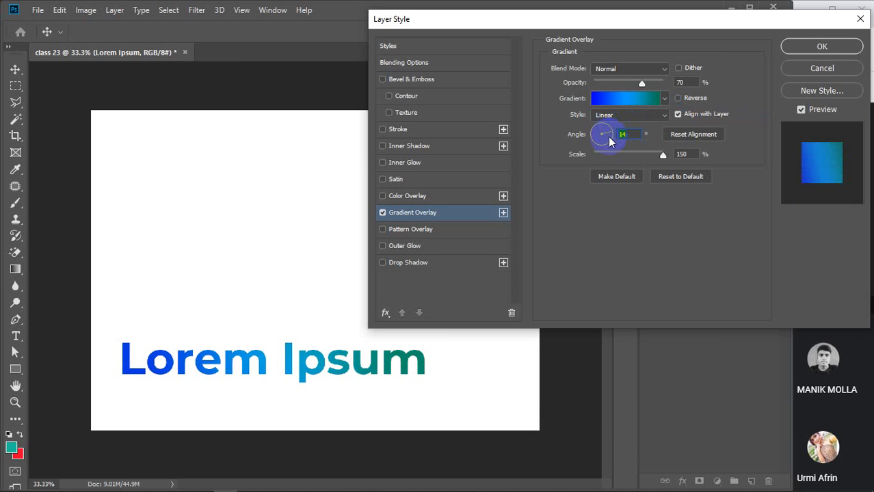
pyautogui.moveTo(610, 132)
pyautogui.mouseDown()
pyautogui.moveTo(605, 145)
pyautogui.moveTo(598, 142)
pyautogui.moveTo(611, 142)
pyautogui.mouseUp()
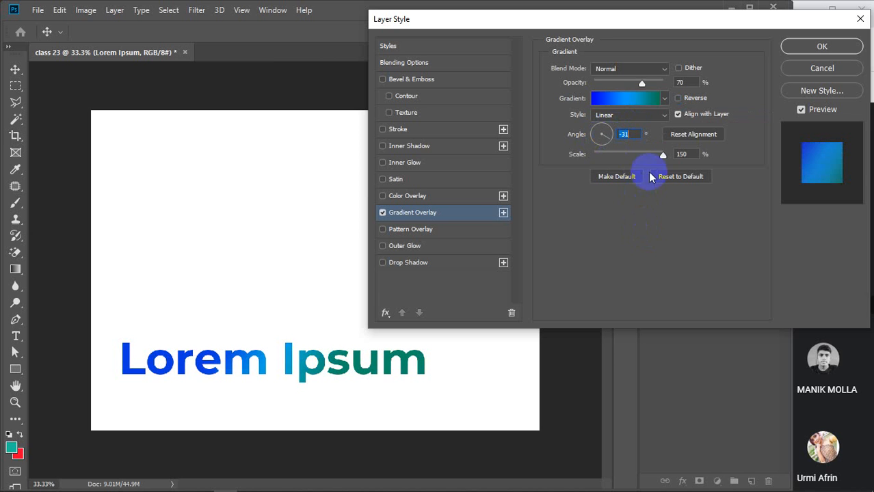
pyautogui.moveTo(662, 155); pyautogui.dragTo(696, 156)
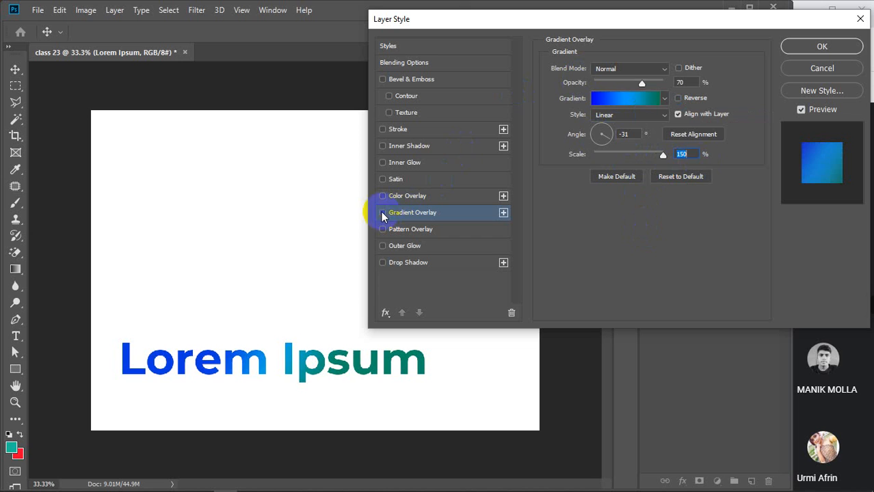
pyautogui.click(382, 213)
# Briefly try a colour overlay and a Normal-mode satin effect, then turn both off.
pyautogui.click(383, 196)
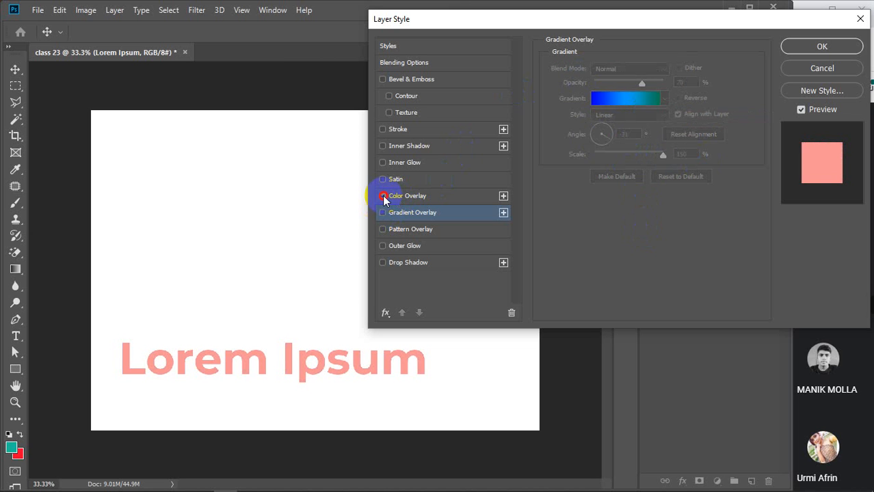
pyautogui.click(383, 196)
pyautogui.click(396, 180)
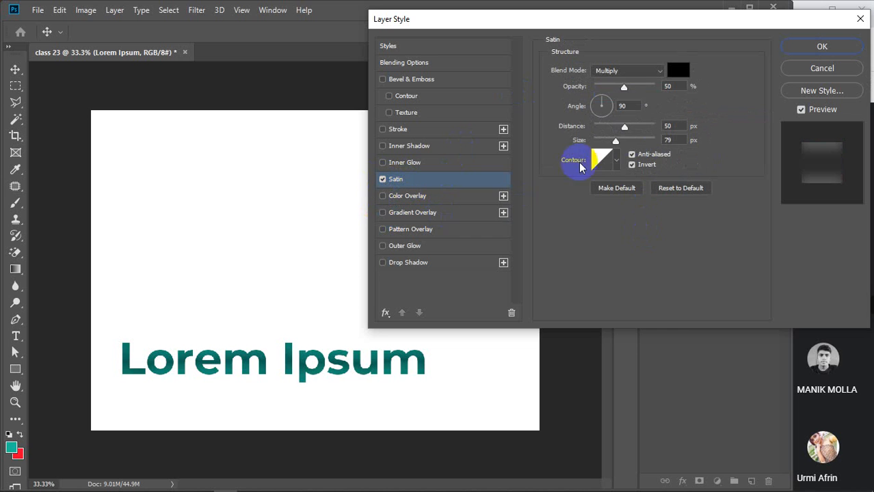
pyautogui.click(657, 74)
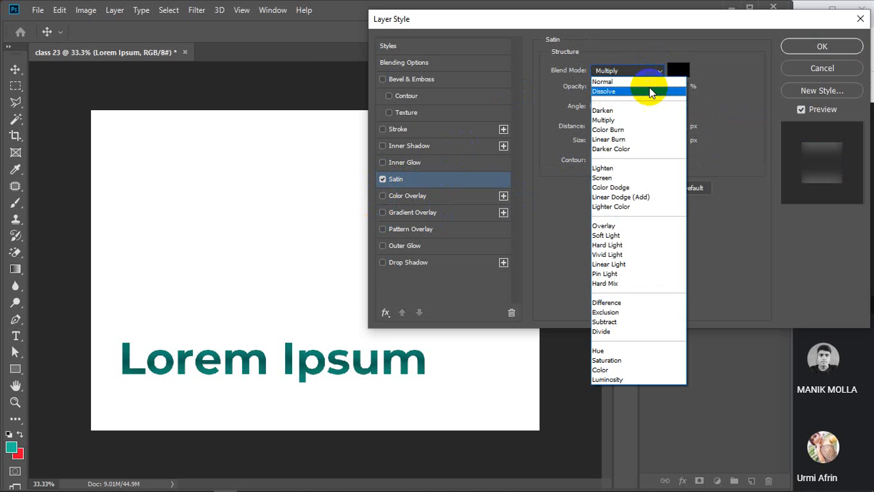
pyautogui.click(643, 78)
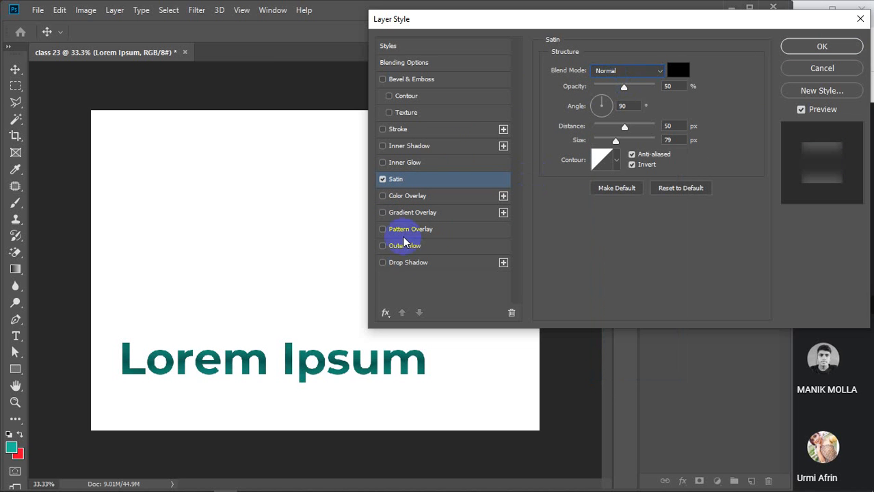
pyautogui.click(383, 179)
# Try an inner glow at 100% opacity, discard its colour change, and turn it off.
pyautogui.click(403, 164)
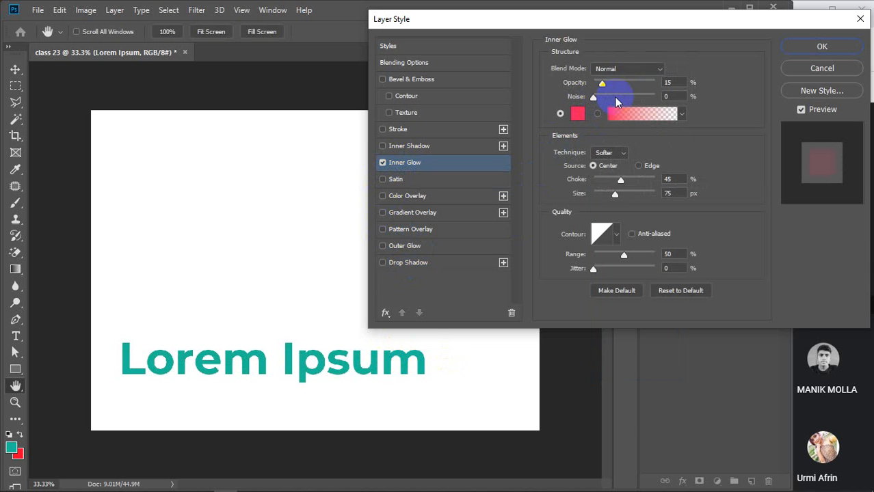
pyautogui.moveTo(606, 85); pyautogui.dragTo(693, 86)
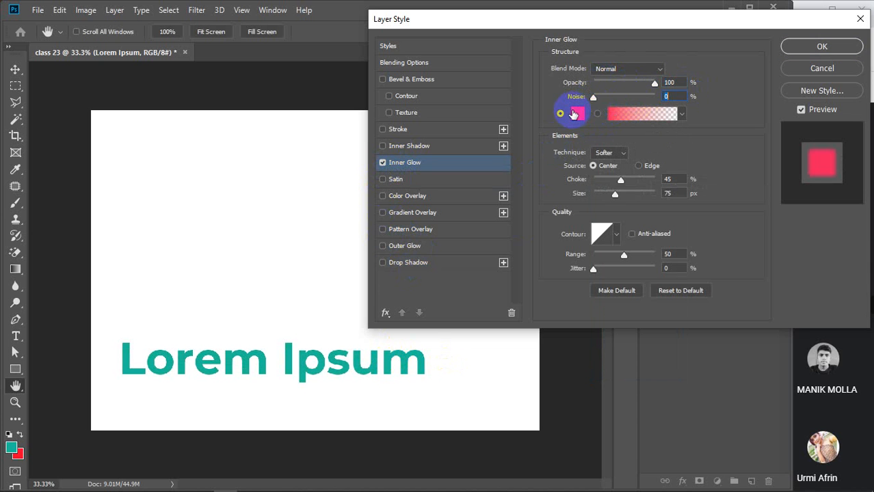
pyautogui.click(578, 113)
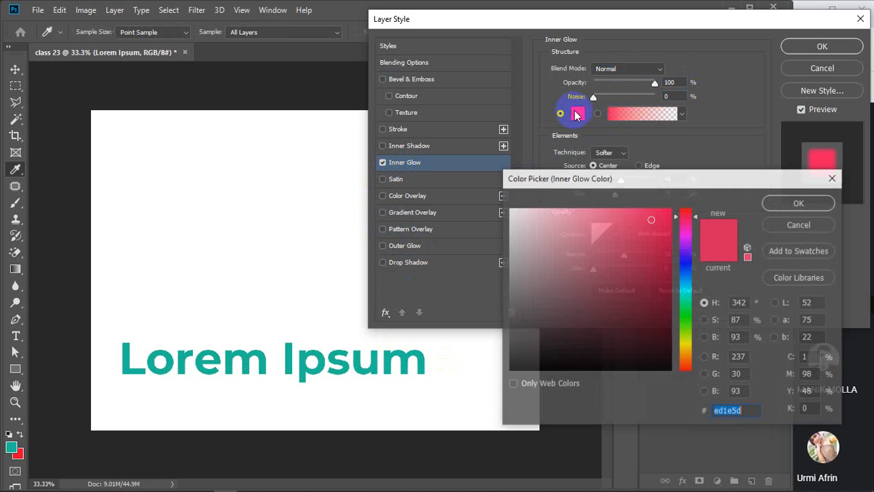
pyautogui.click(797, 226)
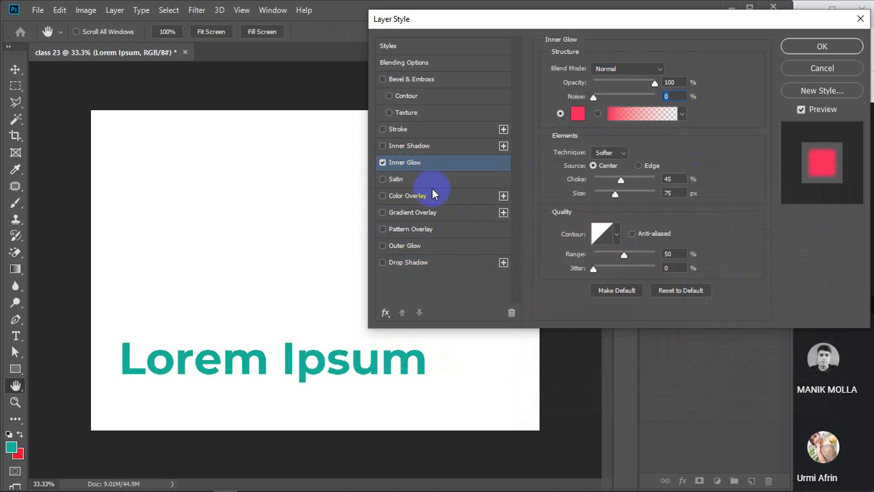
pyautogui.click(380, 166)
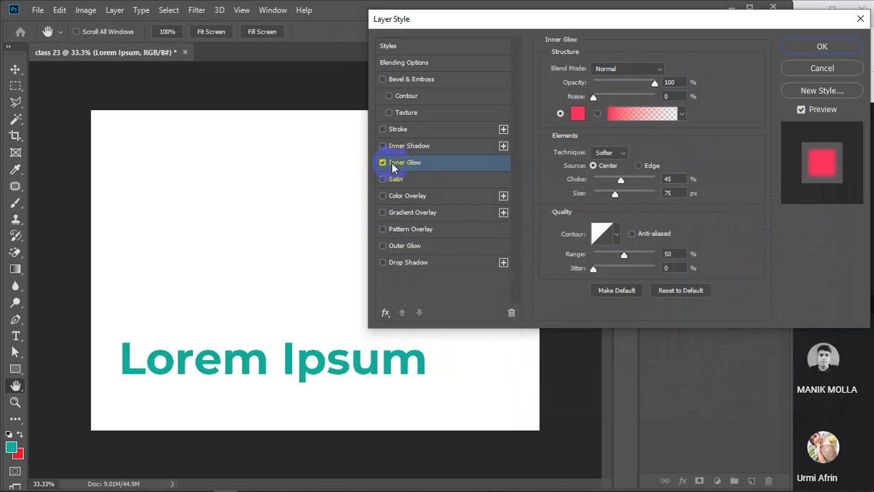
pyautogui.click(384, 164)
# Add an inner shadow (Normal, 55% opacity, 45°, 8 px distance, 8% choke), then remove it.
pyautogui.click(382, 146)
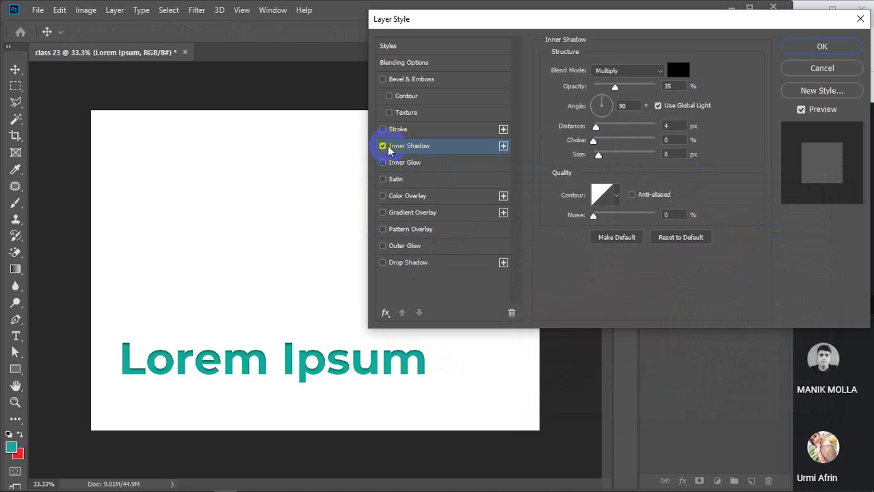
pyautogui.click(646, 71)
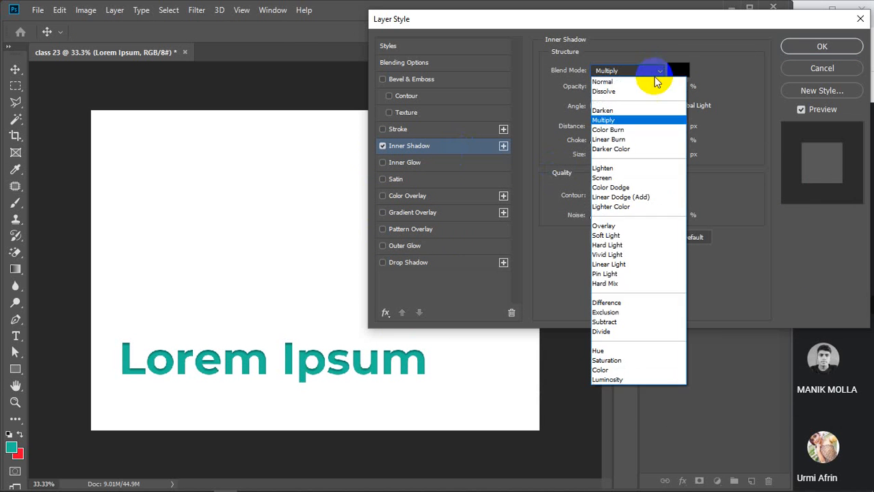
pyautogui.click(642, 82)
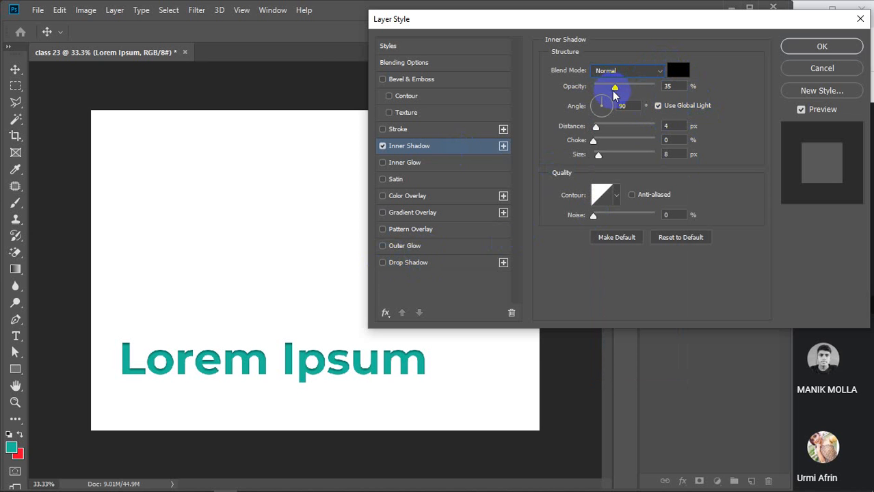
pyautogui.moveTo(615, 88)
pyautogui.mouseDown()
pyautogui.moveTo(636, 88)
pyautogui.moveTo(628, 95)
pyautogui.mouseUp()
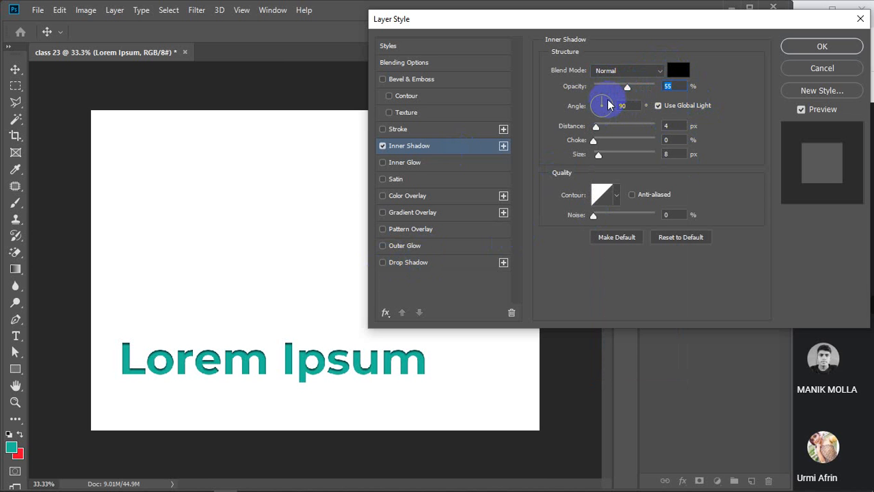
pyautogui.click(608, 100)
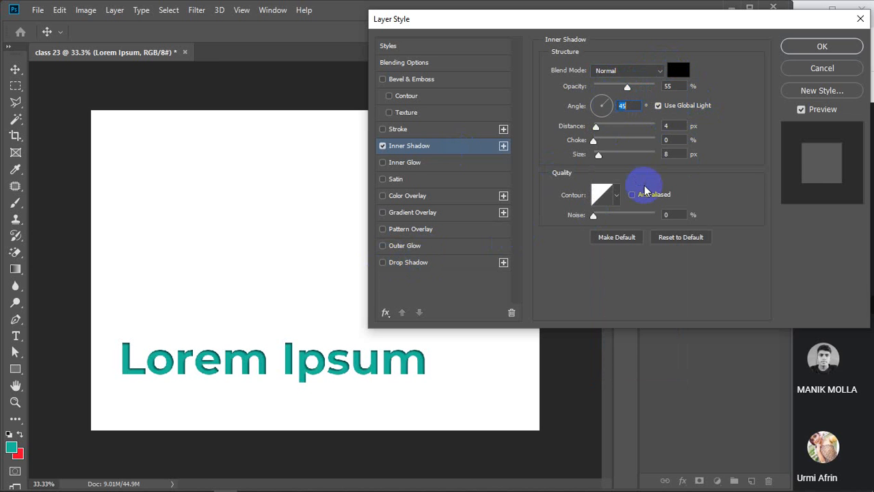
pyautogui.click(674, 127)
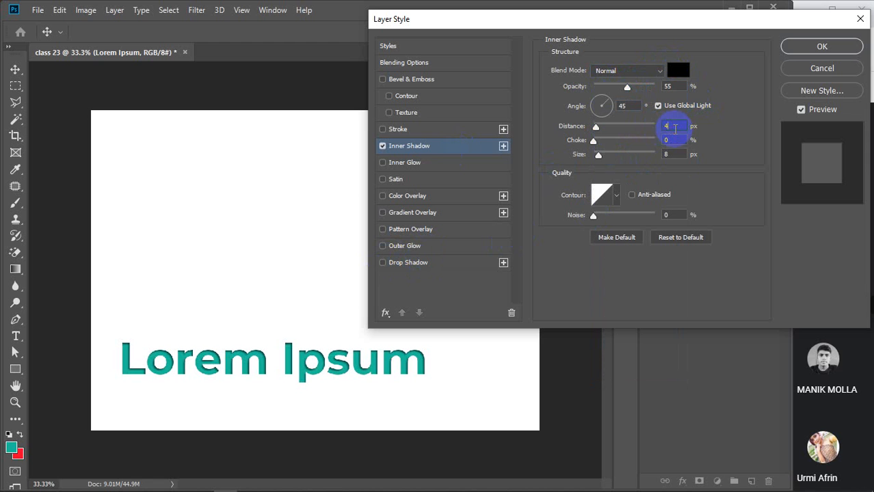
pyautogui.press('Up')
pyautogui.press('Up')
pyautogui.press('Up')
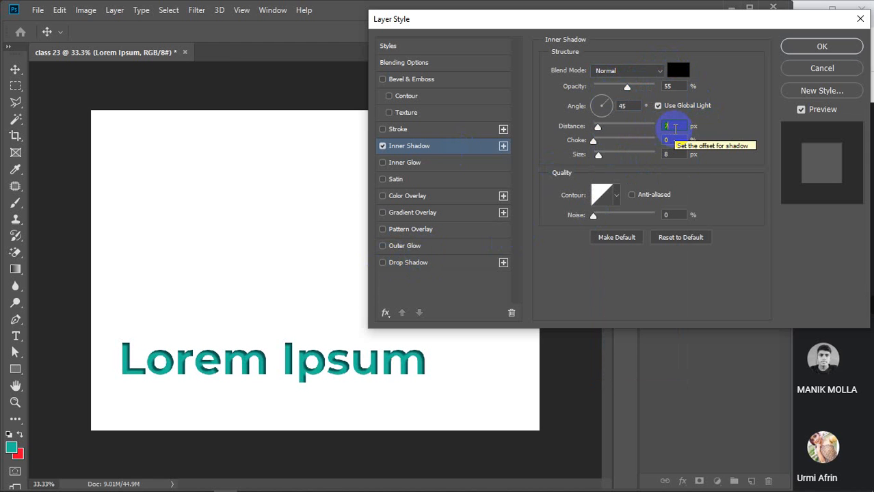
pyautogui.press('Up')
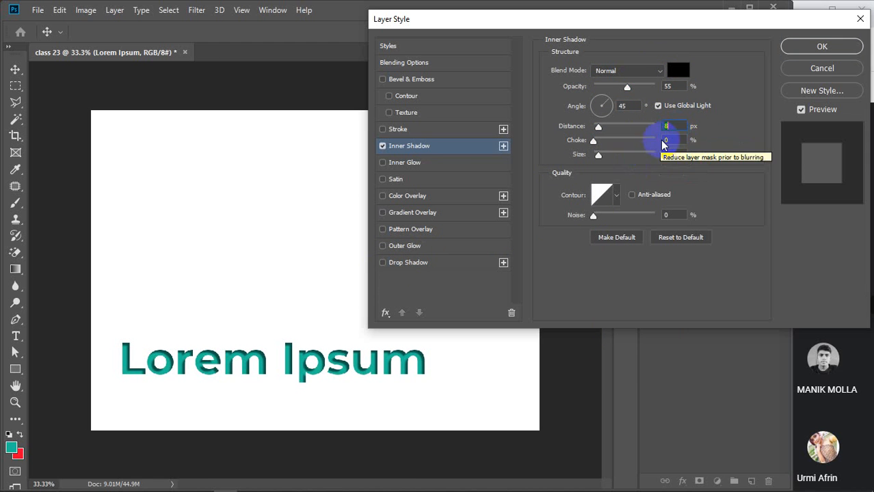
pyautogui.click(673, 140)
pyautogui.press('Up')
pyautogui.press('Up')
pyautogui.press('Up')
pyautogui.press('Up')
pyautogui.press('Up')
pyautogui.press('Up')
pyautogui.press('Up')
pyautogui.press('Up')
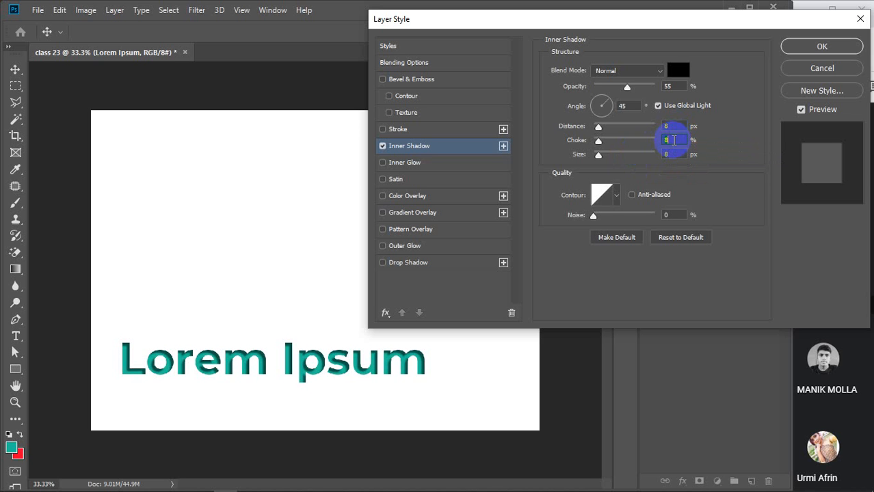
pyautogui.press('Down')
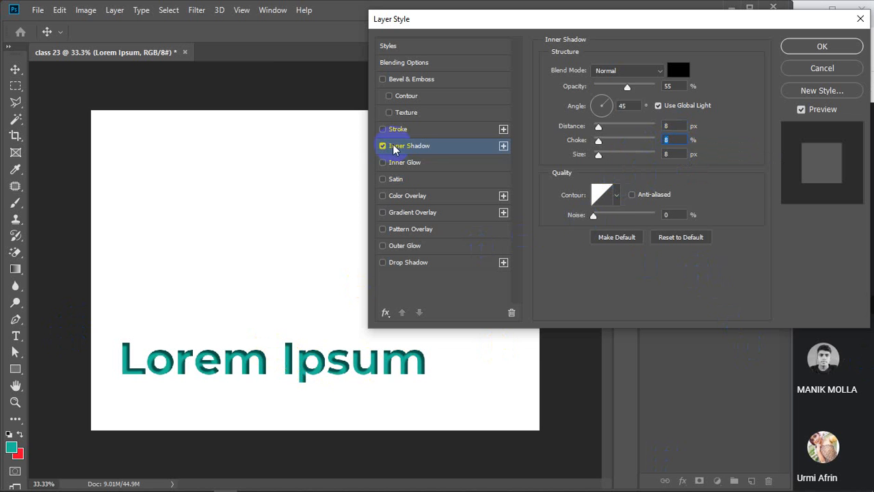
pyautogui.click(383, 146)
# Try a stroke, then Bevel & Emboss on the Lorem Ipsum text, and cancel both.
pyautogui.click(398, 129)
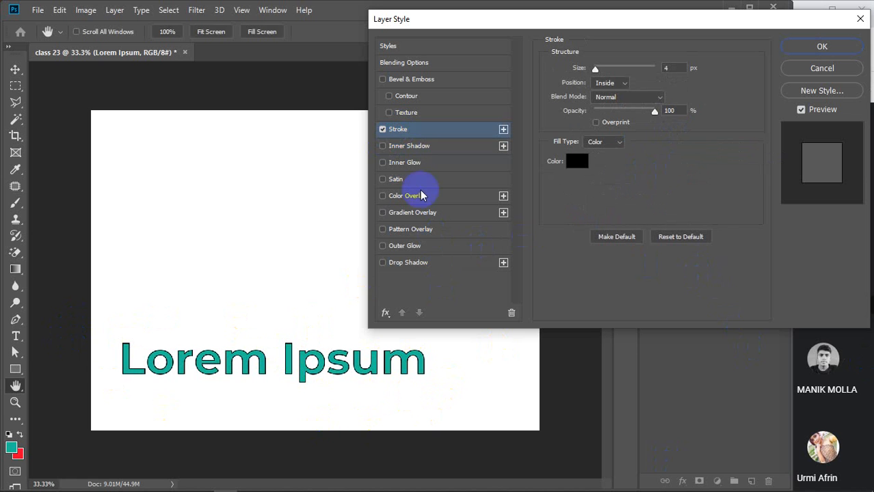
pyautogui.click(383, 130)
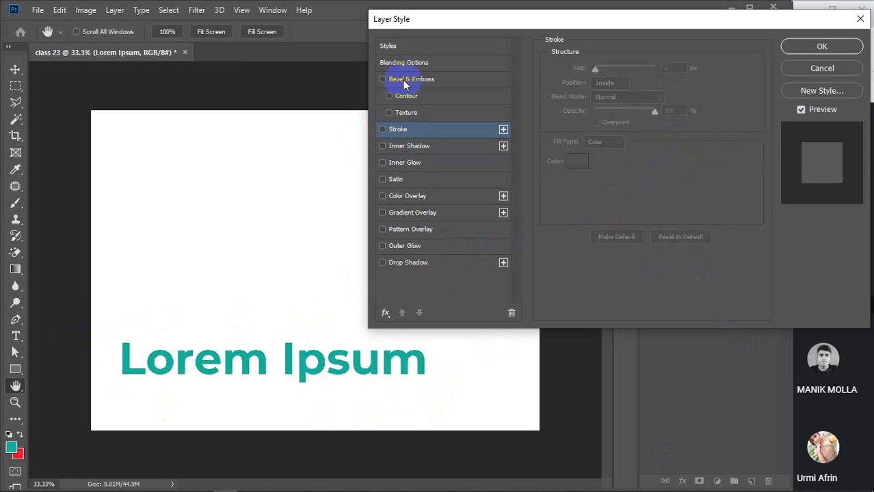
pyautogui.click(404, 80)
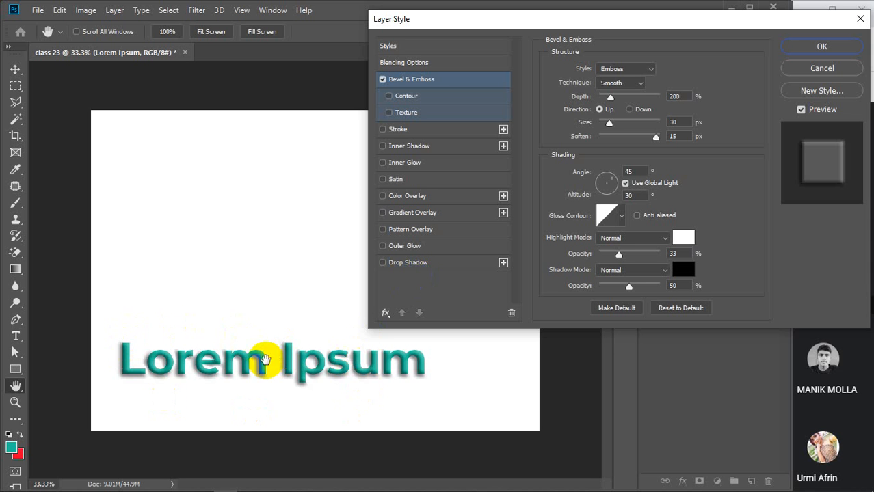
pyautogui.click(822, 67)
# Bring Chrome forward in a new tab, moved to the top left and widened across the screen.
pyautogui.moveTo(348, 486)
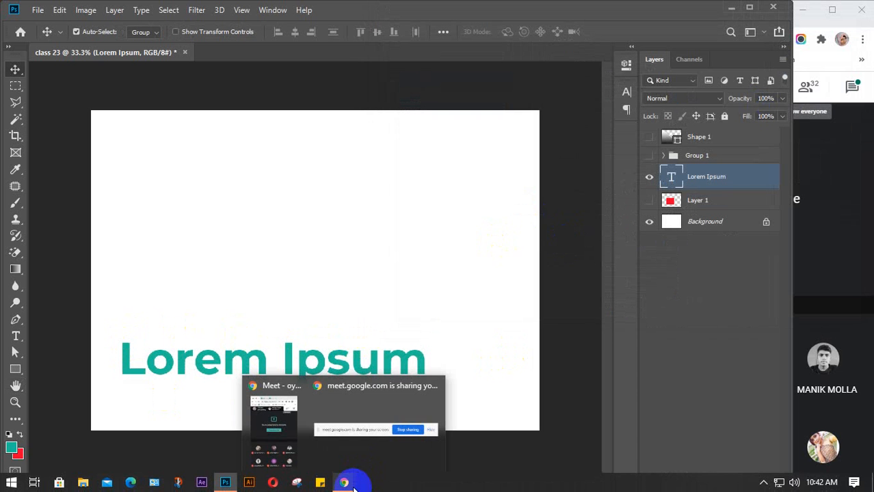
pyautogui.click(287, 449)
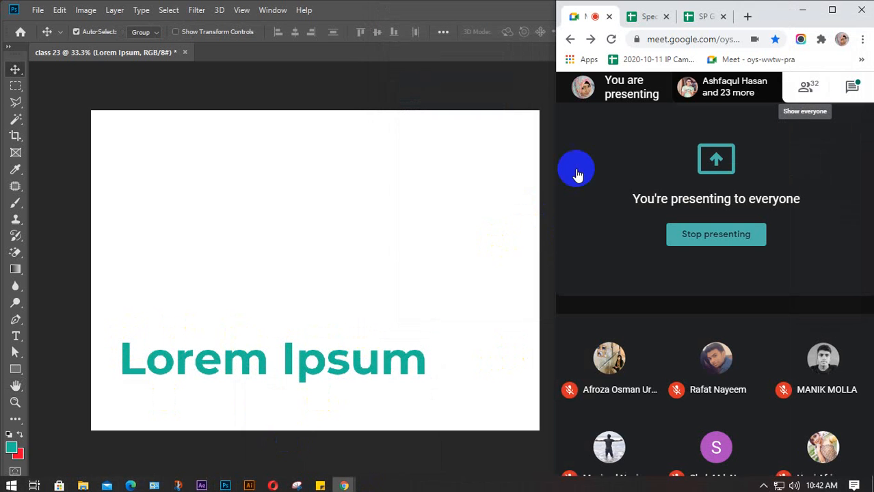
pyautogui.click(749, 17)
pyautogui.moveTo(436, 61); pyautogui.dragTo(101, 19)
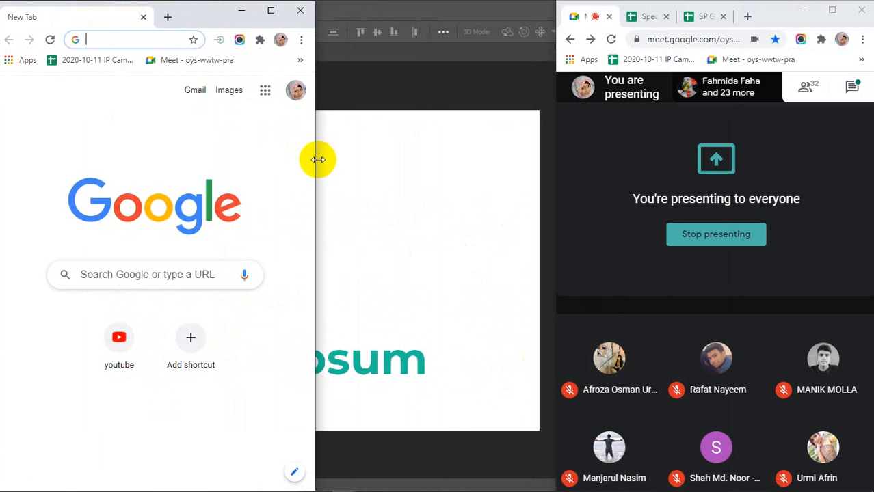
pyautogui.moveTo(316, 157); pyautogui.dragTo(783, 156)
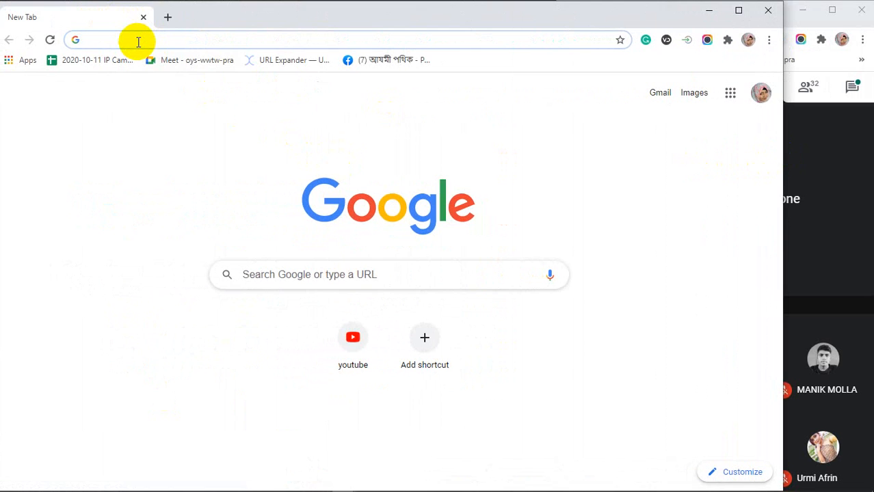
# Search Google for 'business card' and switch to Images results.
pyautogui.click(139, 41)
pyautogui.write('BU')
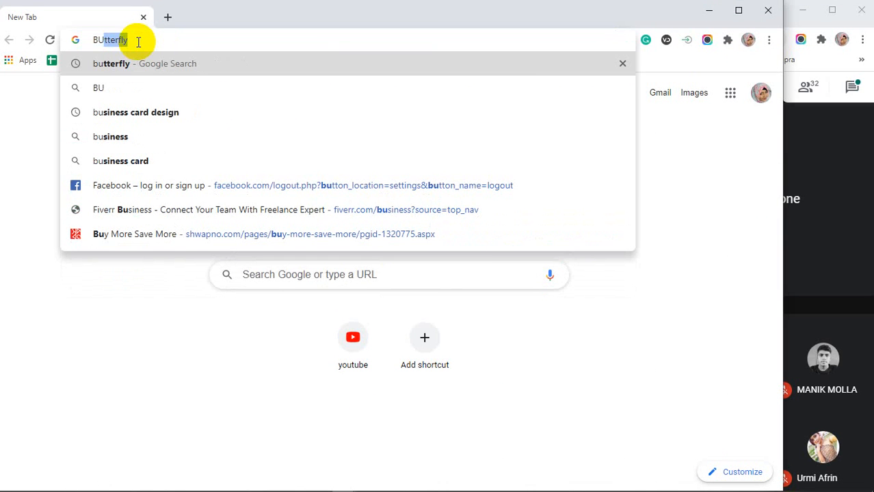
pyautogui.press('BackSpace')
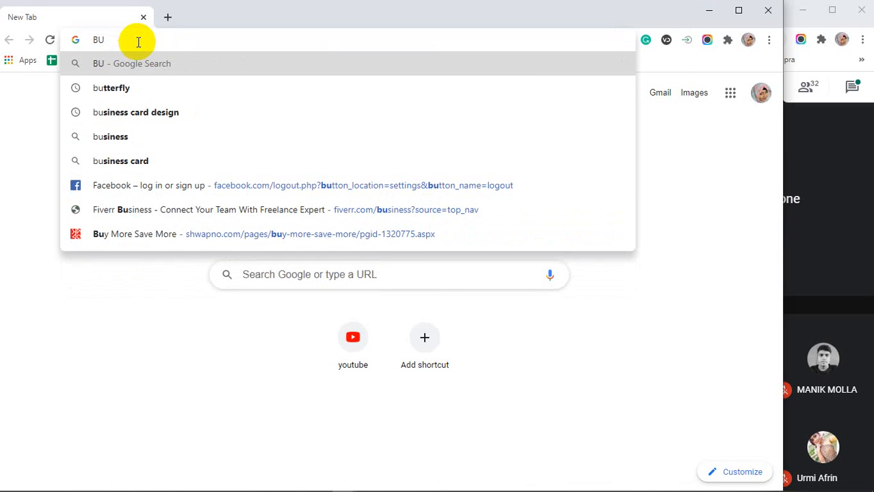
pyautogui.write('usine')
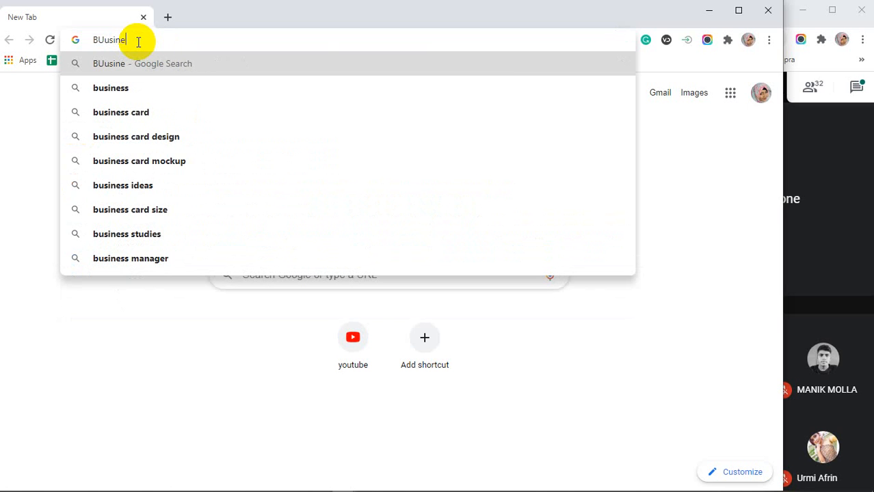
pyautogui.write('ss card')
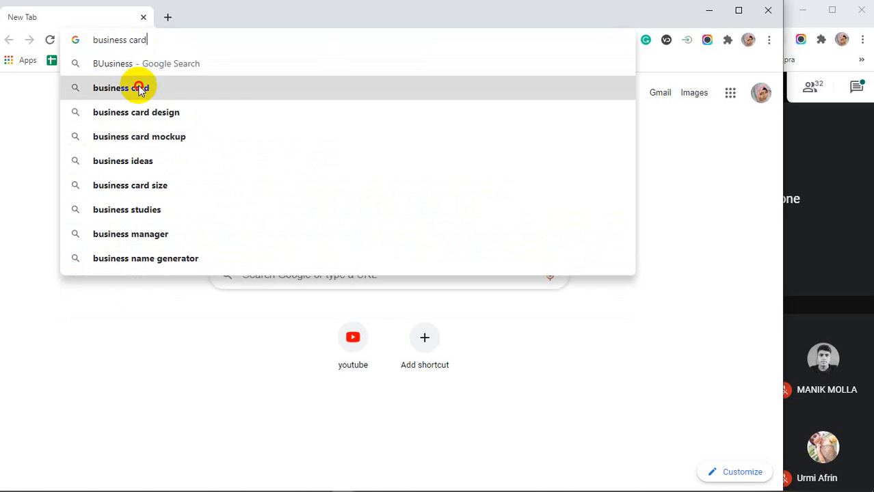
pyautogui.click(140, 86)
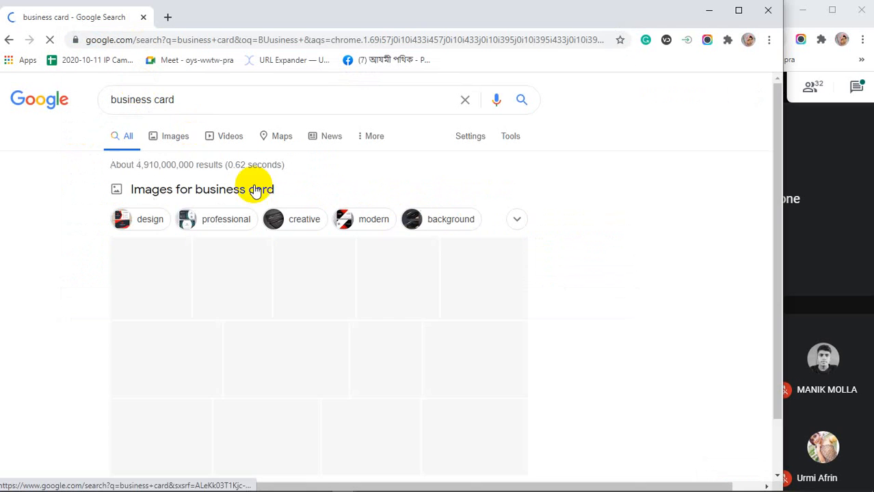
pyautogui.click(171, 137)
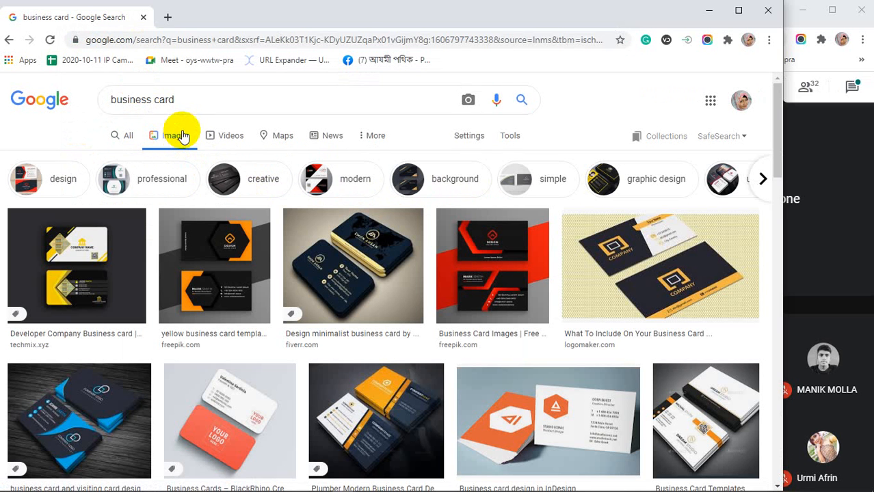
pyautogui.click(211, 274)
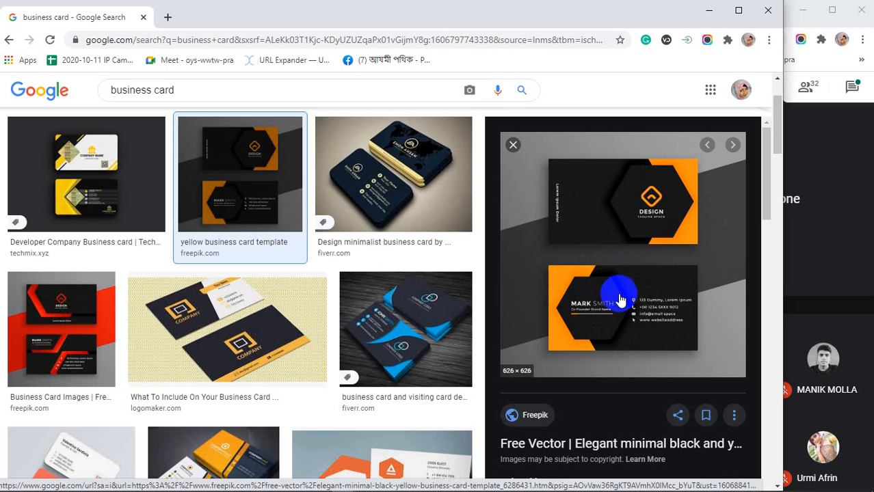
pyautogui.scroll(-3, 406, 303)
pyautogui.scroll(-1, 396, 304)
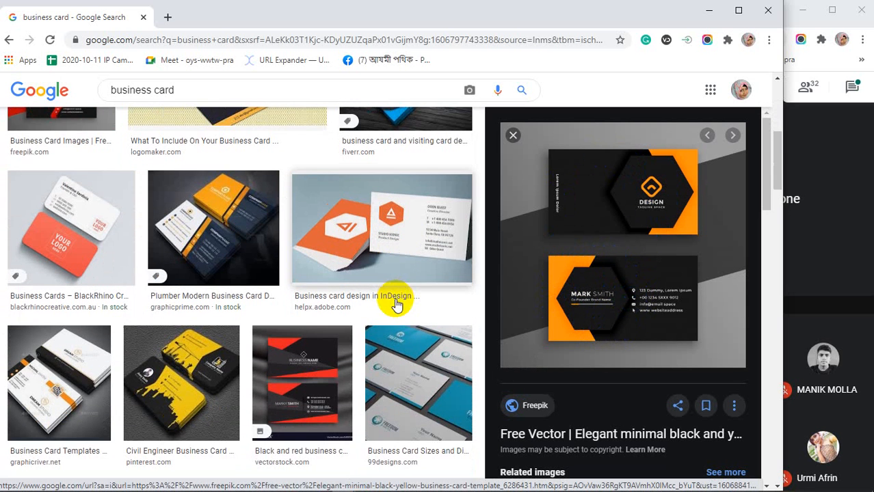
pyautogui.scroll(-1, 214, 366)
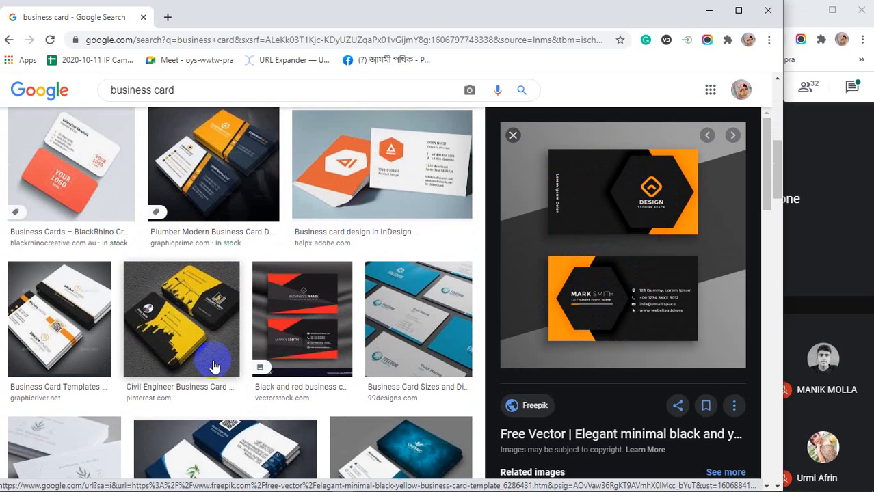
pyautogui.scroll(-3, 195, 328)
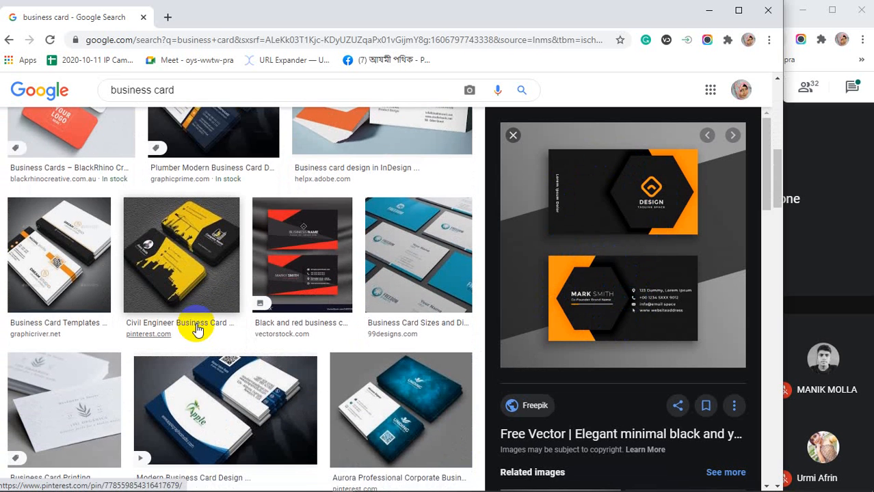
pyautogui.scroll(-2, 199, 328)
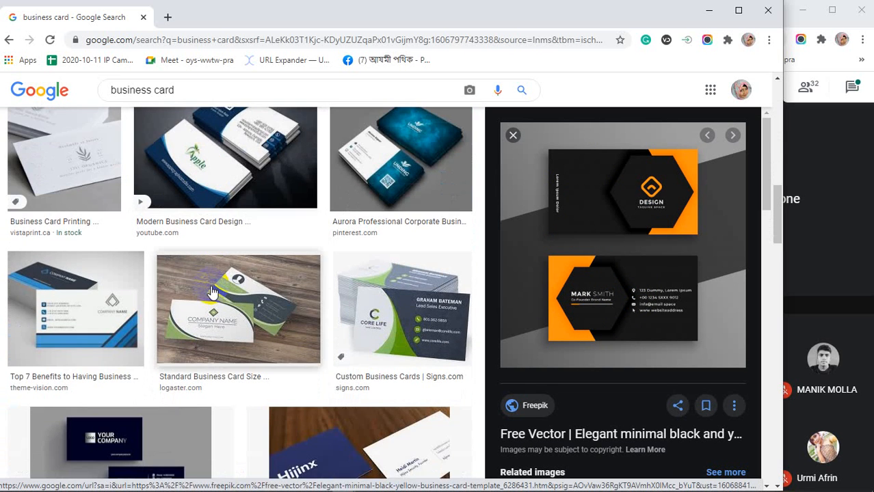
pyautogui.scroll(-1, 212, 292)
pyautogui.scroll(-1, 212, 292)
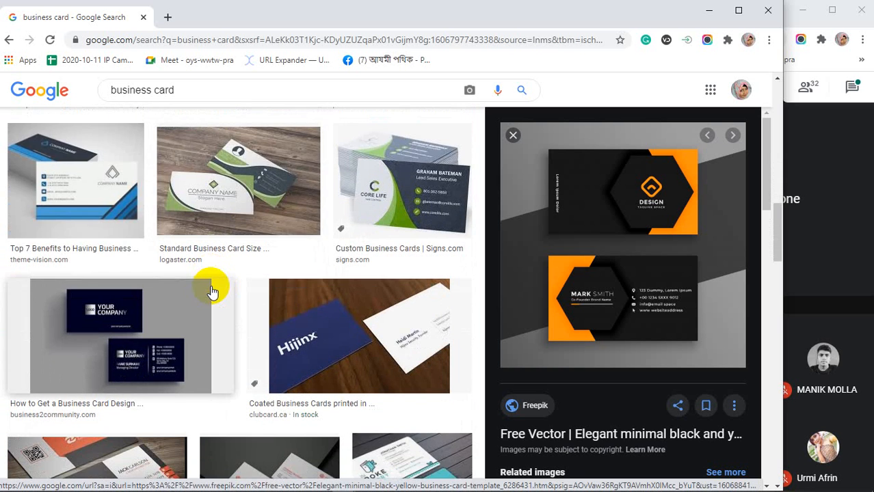
pyautogui.scroll(-2, 212, 292)
pyautogui.scroll(-2, 212, 292)
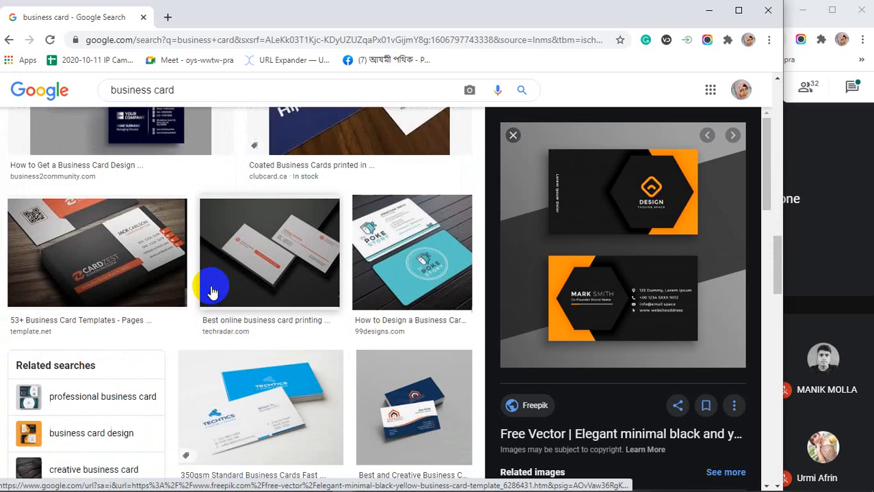
pyautogui.scroll(-6, 212, 292)
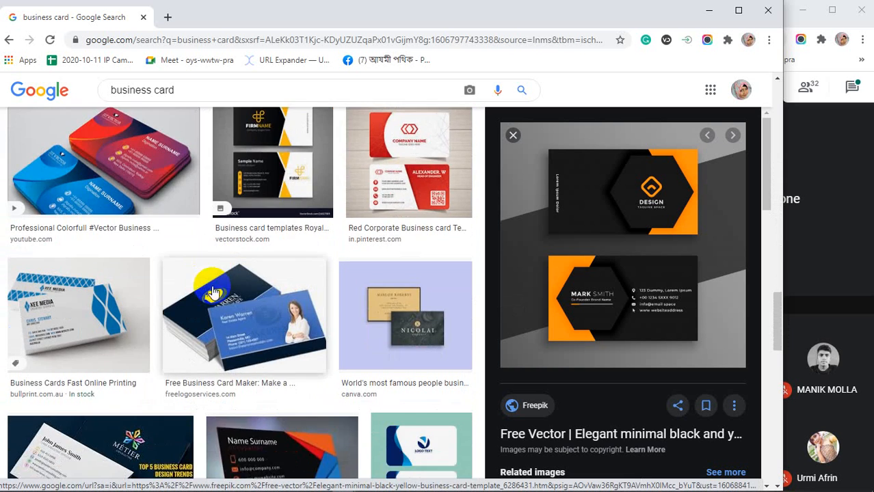
pyautogui.scroll(-7, 212, 292)
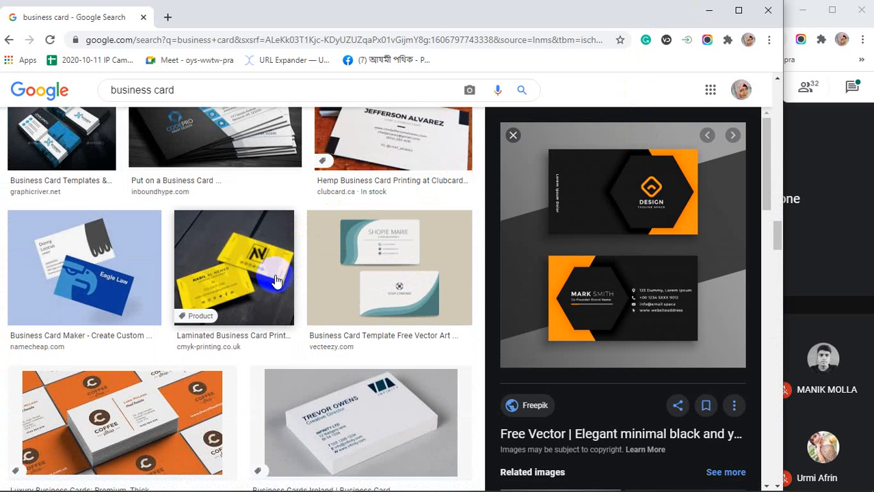
pyautogui.scroll(-5, 277, 280)
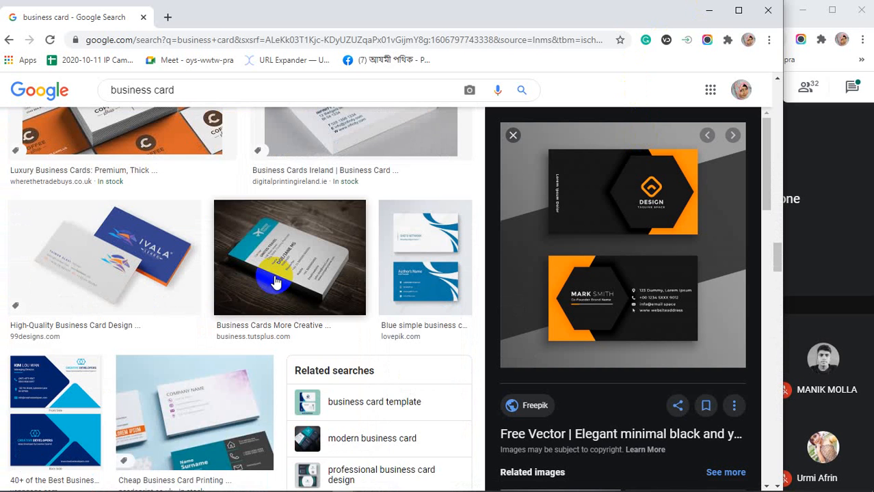
pyautogui.scroll(-2, 275, 282)
pyautogui.scroll(-2, 275, 281)
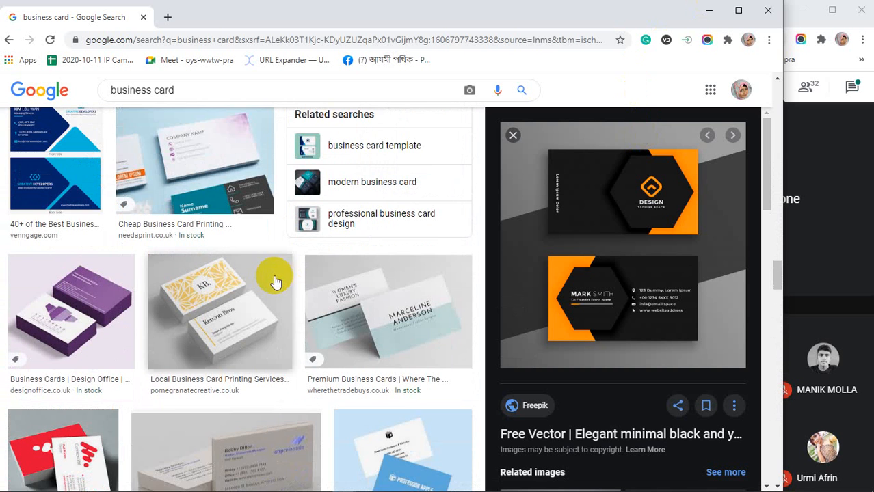
pyautogui.scroll(-2, 276, 282)
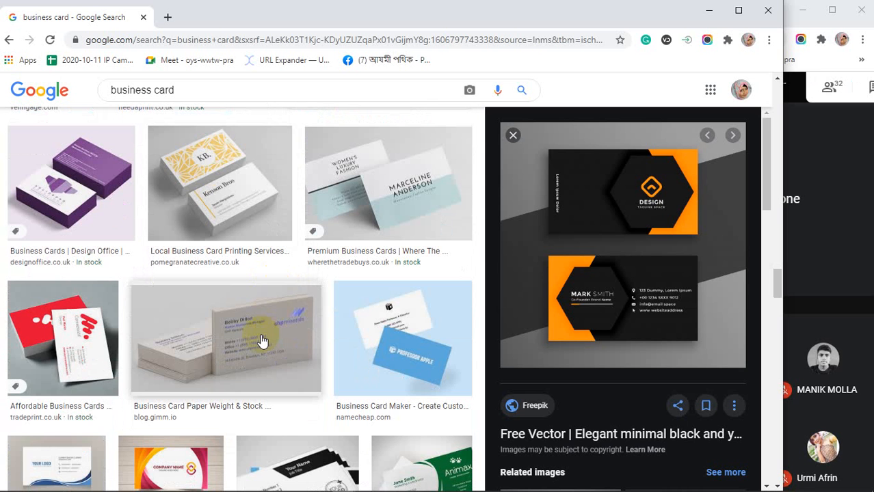
# Preview the Professor Apple card and the orange-and-pink business card template.
pyautogui.click(385, 349)
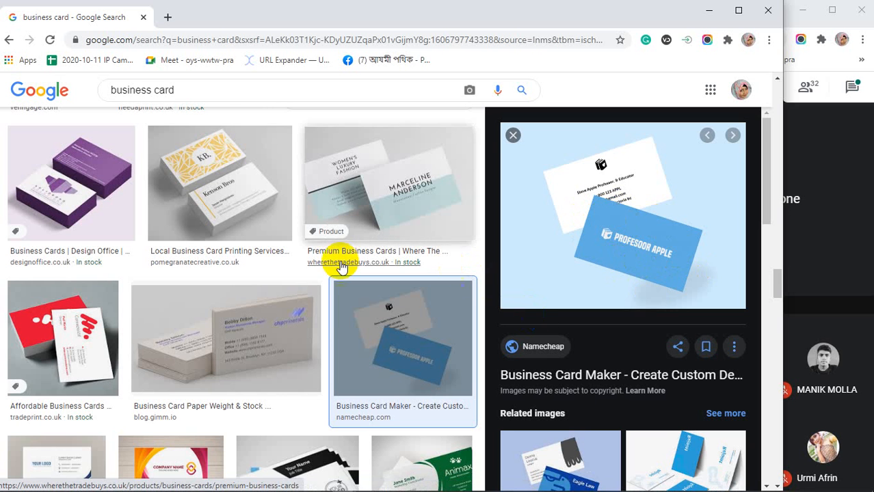
pyautogui.scroll(-1, 329, 232)
pyautogui.scroll(-2, 151, 287)
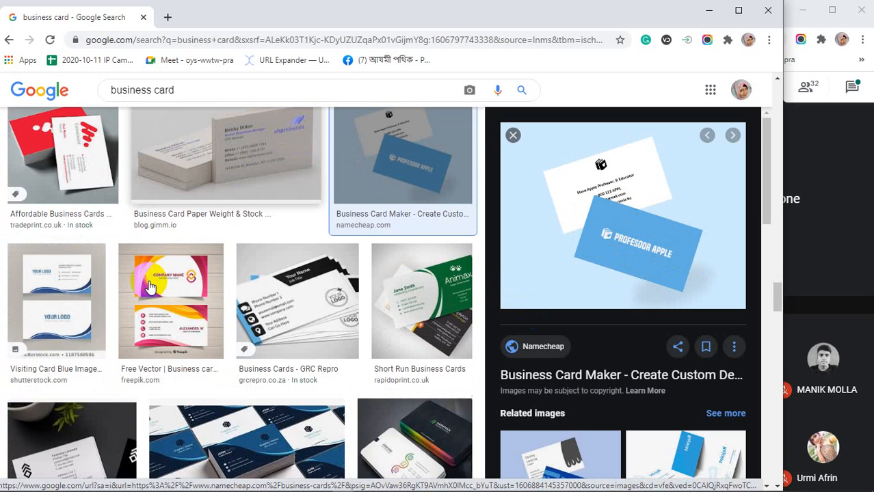
pyautogui.click(179, 298)
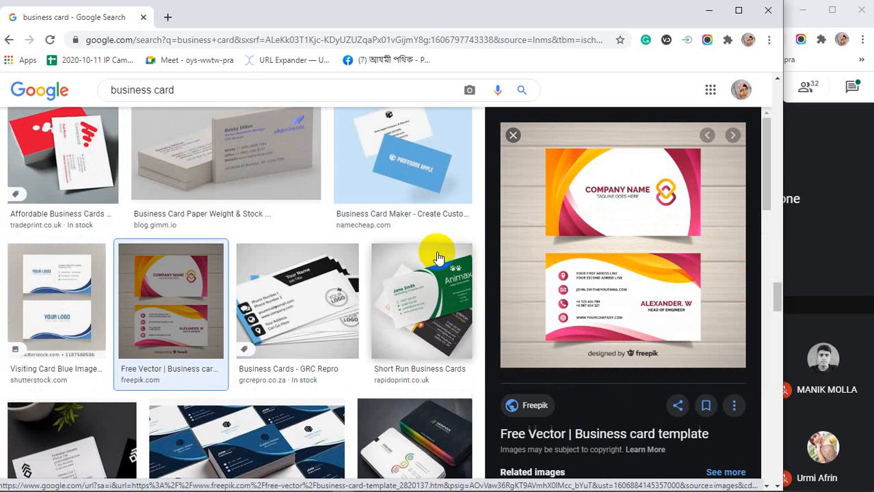
# Preview the Business Card Template and a related image, ending on the blue-and-orange YOUR LOGO card.
pyautogui.scroll(-2, 331, 273)
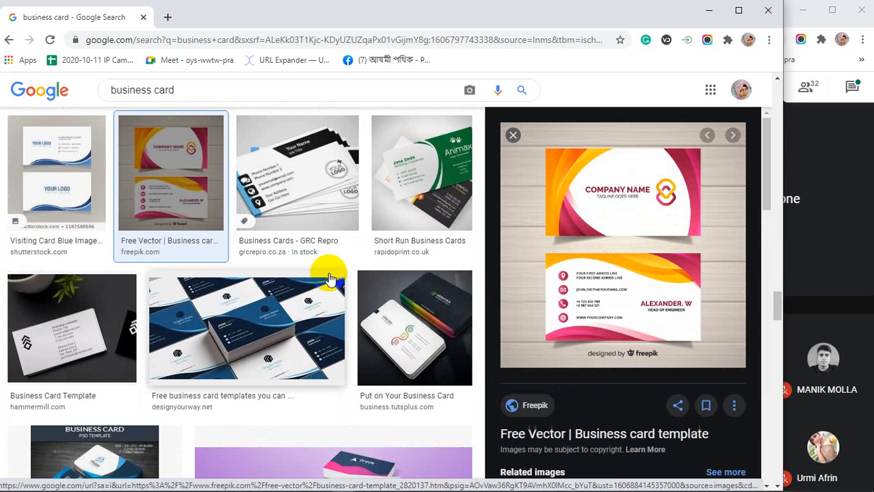
pyautogui.click(100, 335)
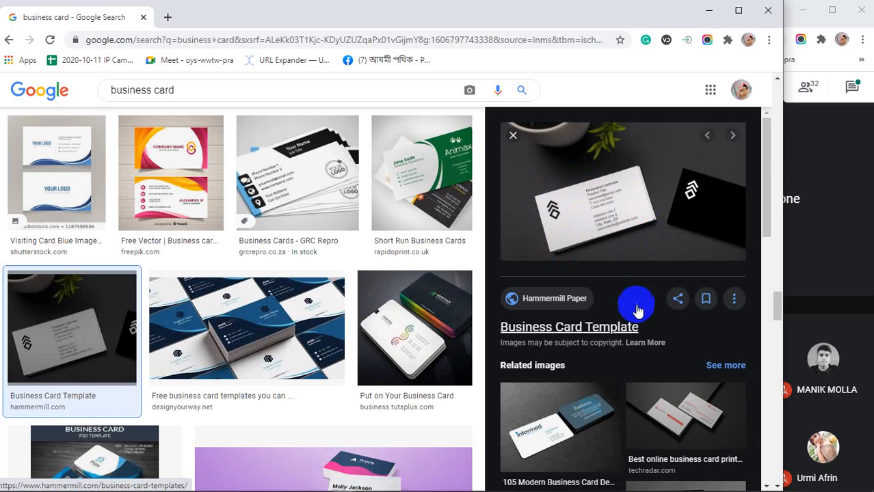
pyautogui.click(602, 409)
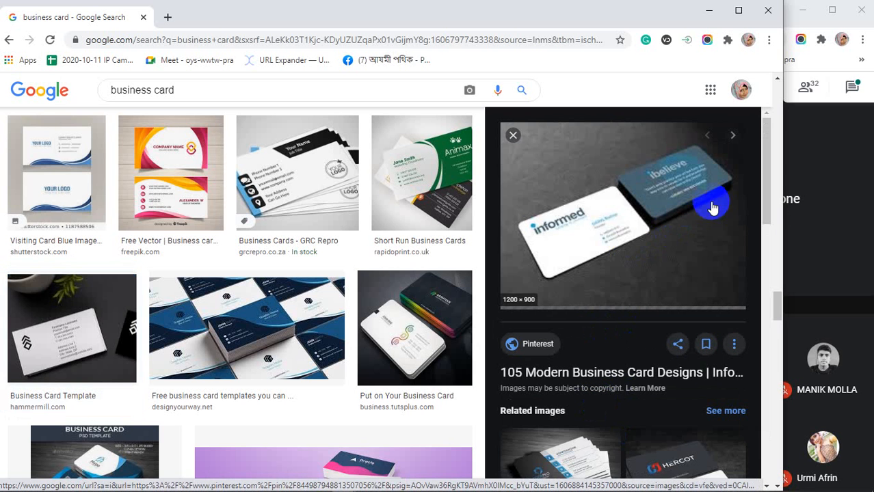
pyautogui.scroll(-2, 304, 299)
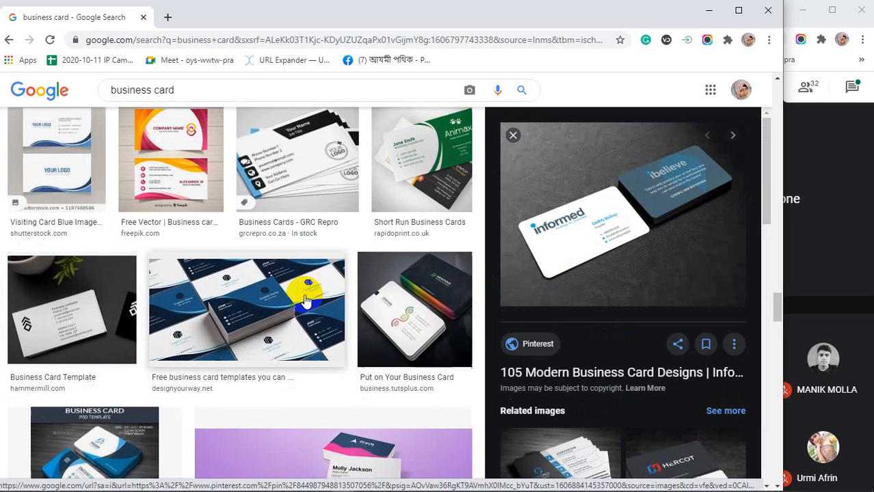
pyautogui.scroll(-2, 304, 299)
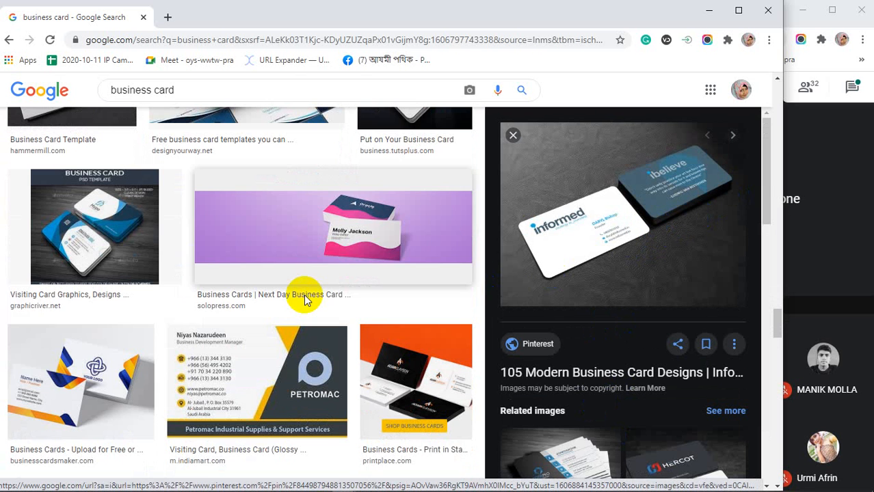
pyautogui.click(109, 372)
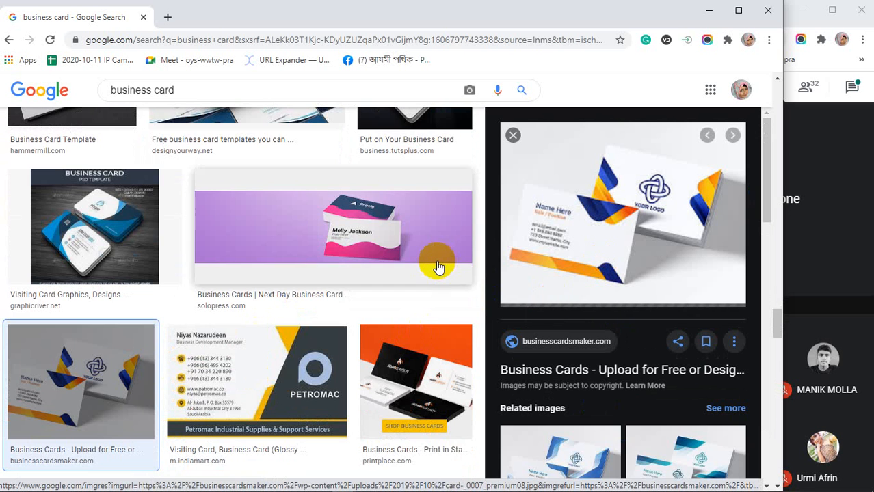
pyautogui.scroll(-9, 439, 266)
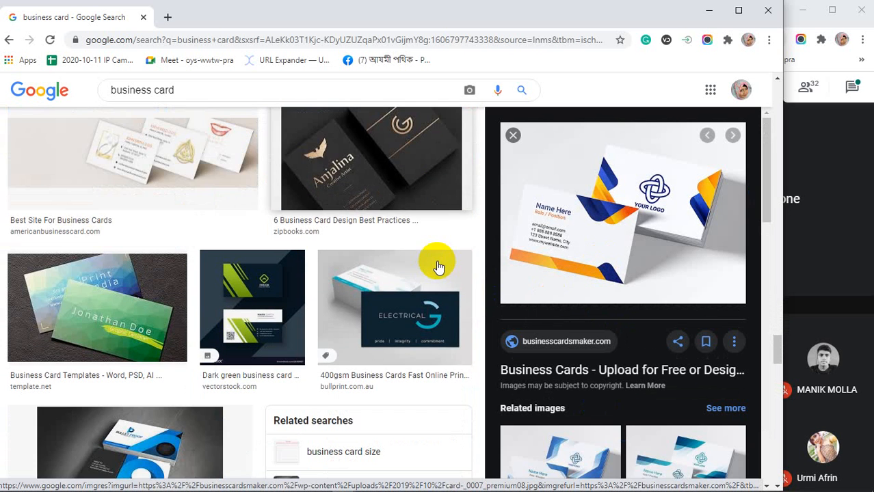
pyautogui.scroll(-2, 439, 266)
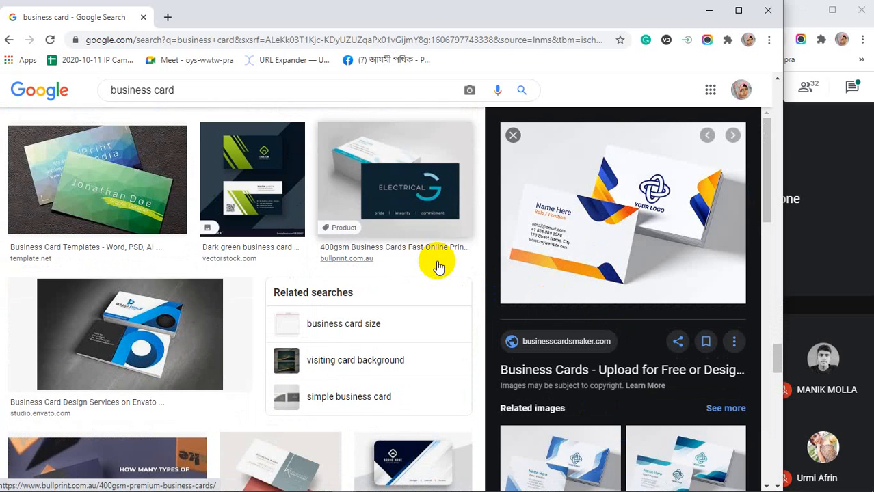
pyautogui.scroll(-2, 438, 266)
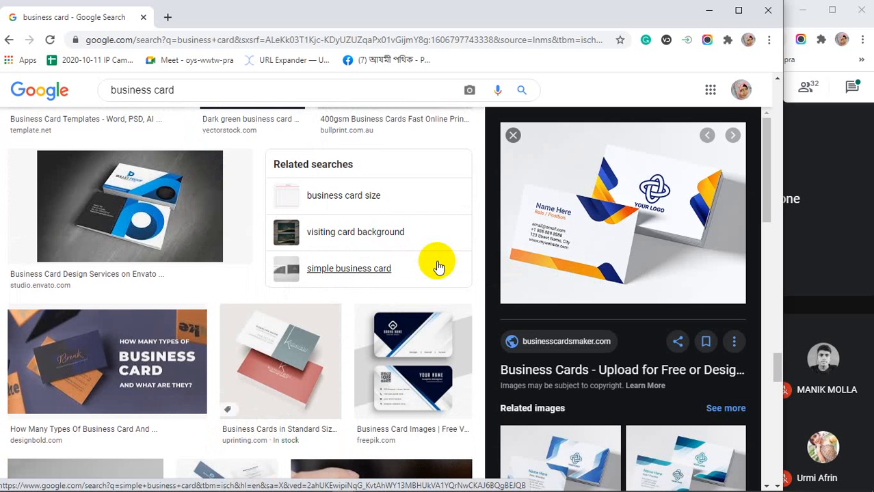
pyautogui.scroll(-1, 438, 267)
pyautogui.scroll(-1, 438, 267)
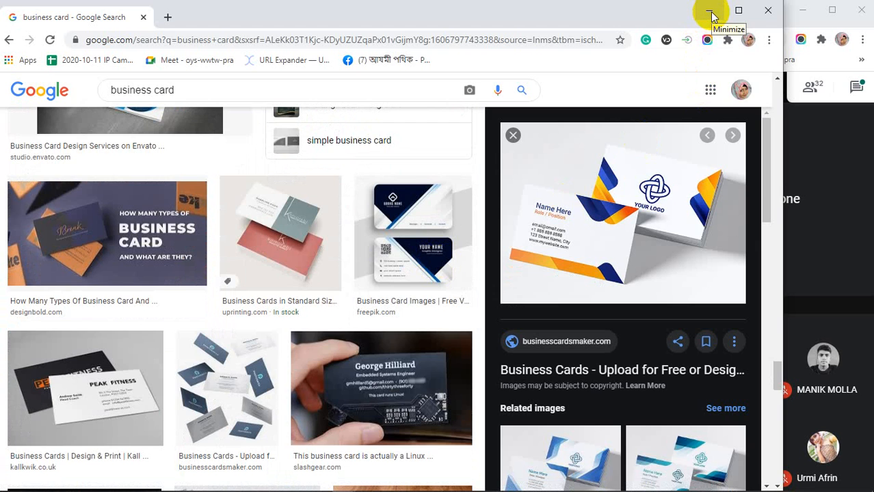
# Return to Photoshop and open Layer Style for the Lorem Ipsum text layer.
pyautogui.click(712, 16)
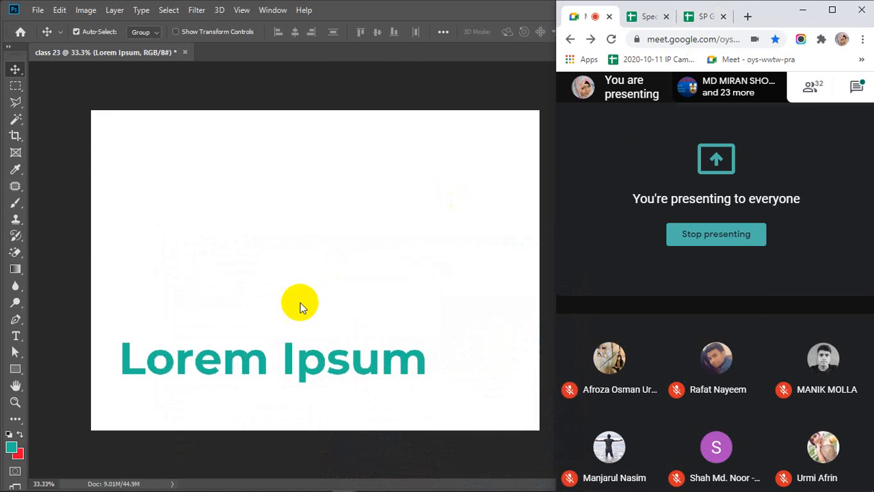
pyautogui.click(288, 366)
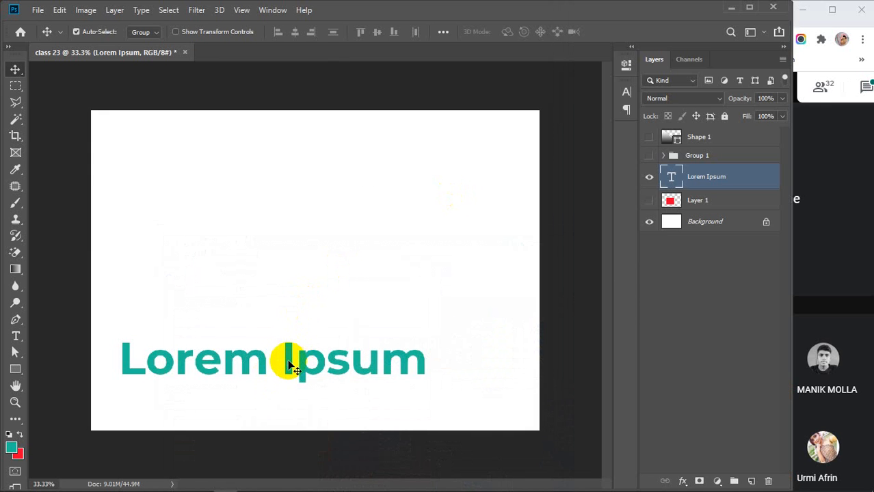
pyautogui.doubleClick(751, 179)
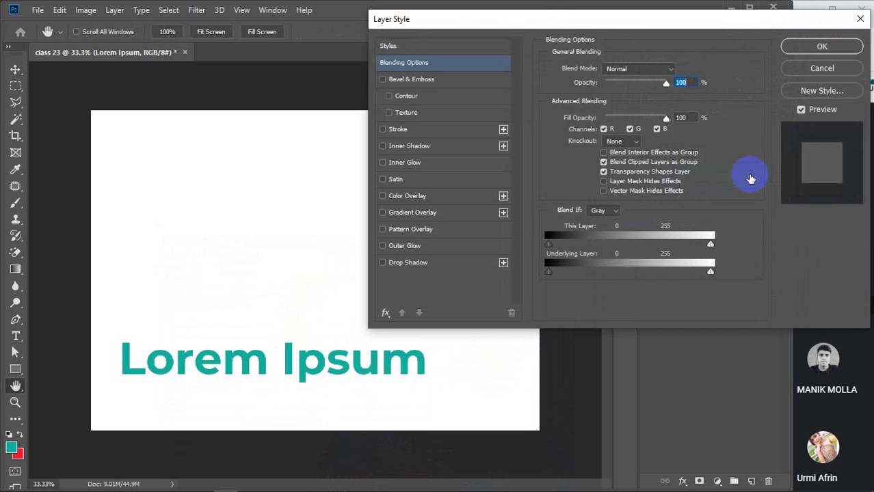
# Add a Normal-mode Inner Shadow with 61% opacity, 29° angle and 7 px distance.
pyautogui.click(404, 147)
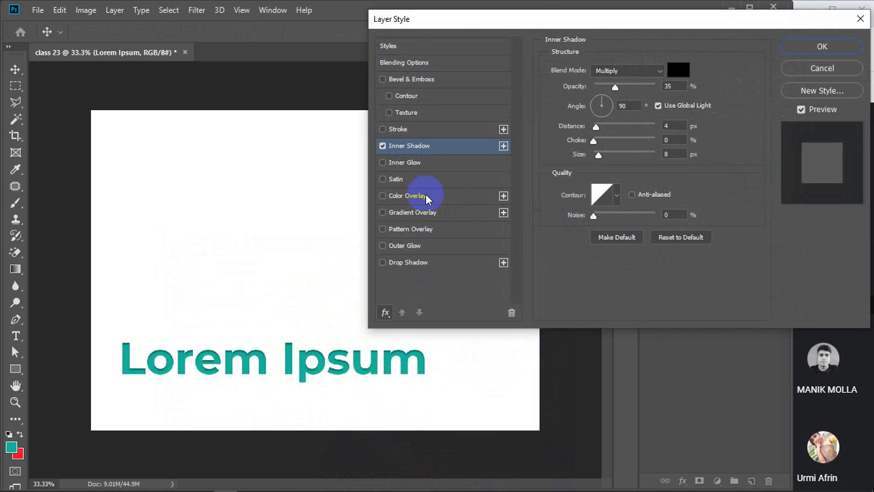
pyautogui.click(660, 71)
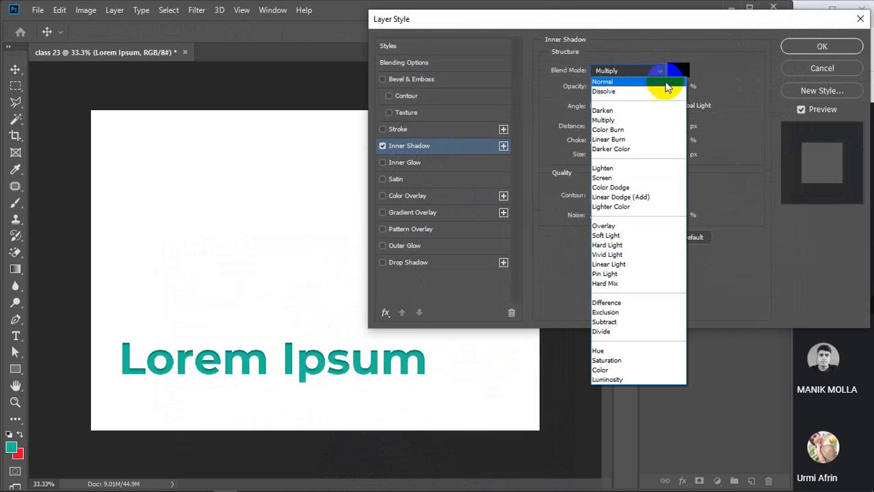
pyautogui.click(611, 82)
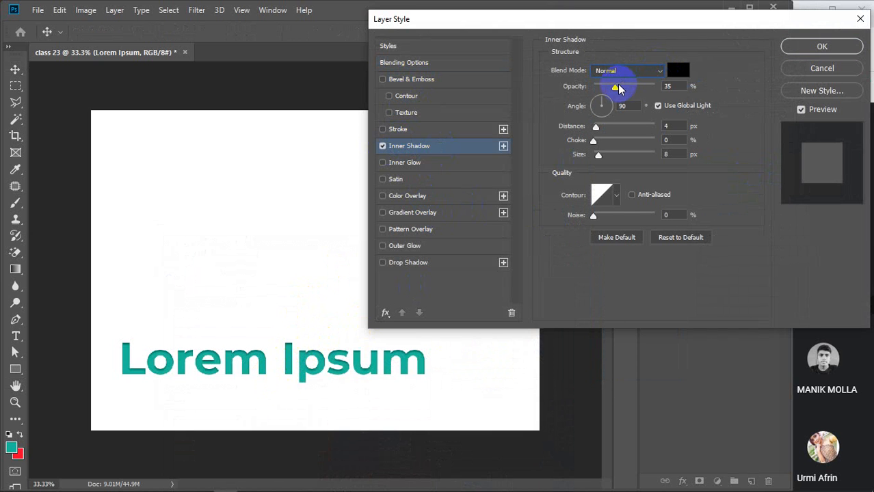
pyautogui.moveTo(617, 88); pyautogui.dragTo(631, 87)
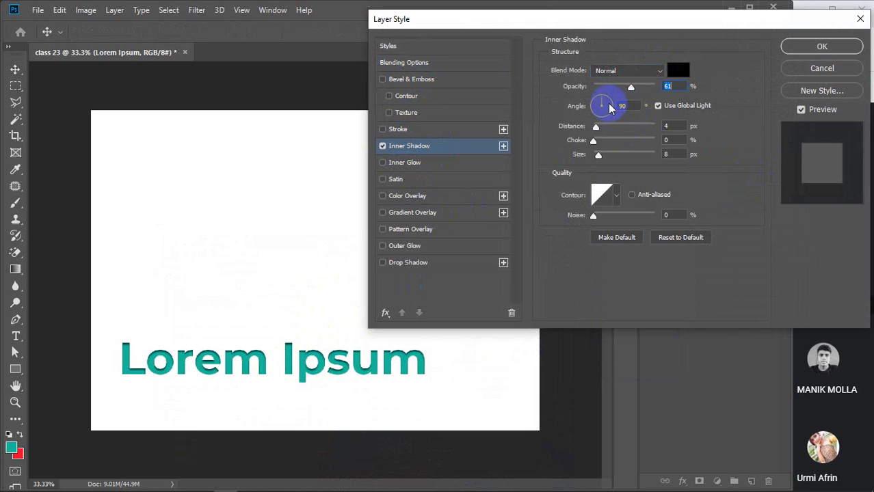
pyautogui.click(611, 107)
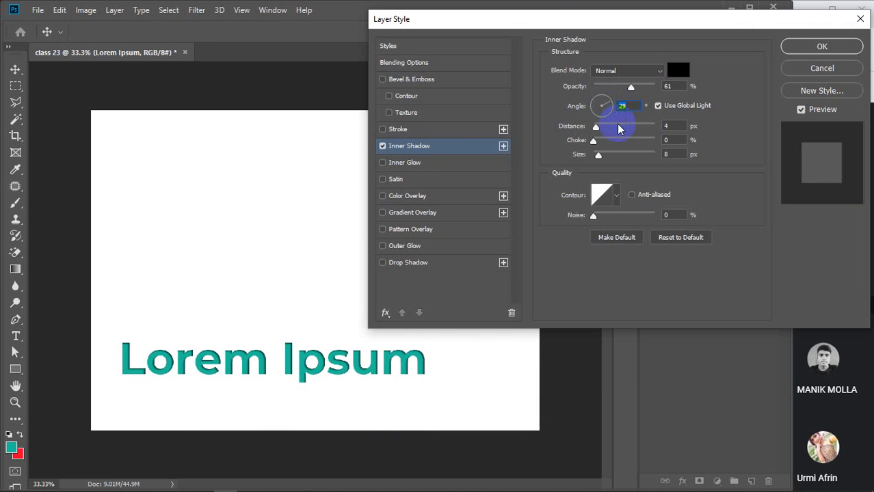
pyautogui.doubleClick(672, 126)
pyautogui.press('Up')
pyautogui.press('Up')
pyautogui.press('Up')
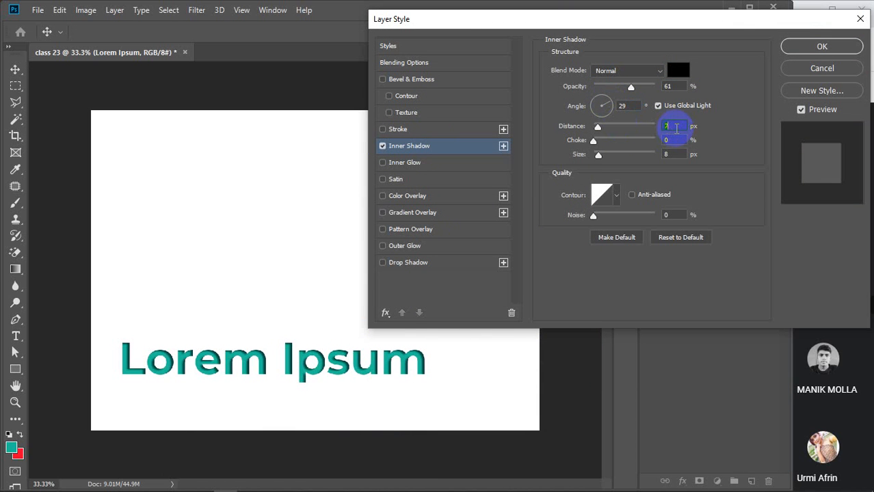
pyautogui.click(790, 46)
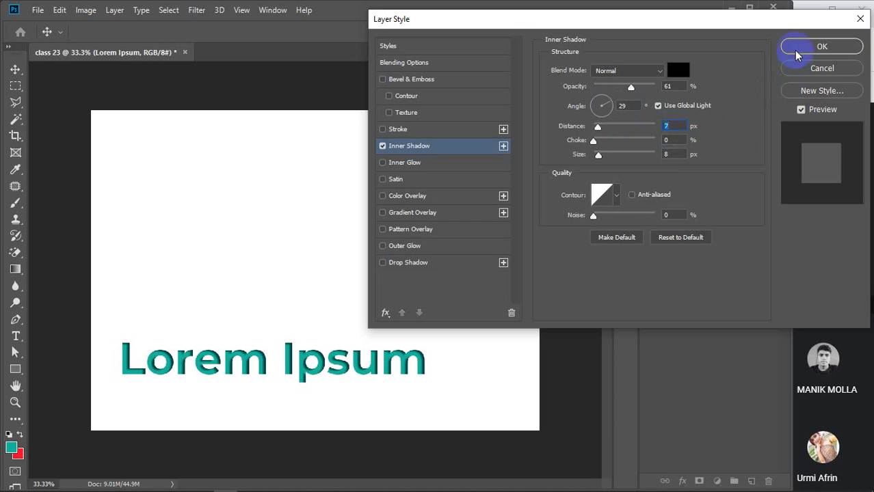
# Drag the Lorem Ipsum text higher up and slightly left on the canvas.
pyautogui.moveTo(318, 361); pyautogui.dragTo(344, 282)
pyautogui.scroll(3, 344, 282)
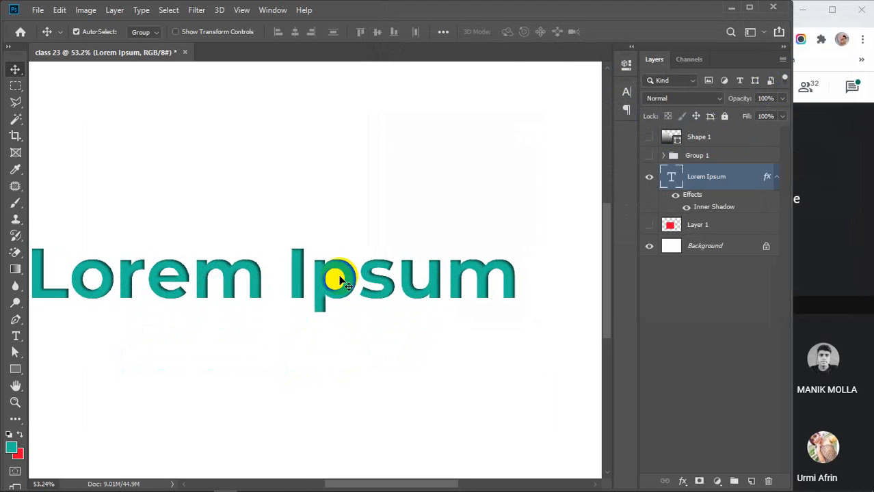
pyautogui.moveTo(389, 346)
pyautogui.mouseDown()
pyautogui.moveTo(412, 348)
pyautogui.moveTo(404, 351)
pyautogui.mouseUp()
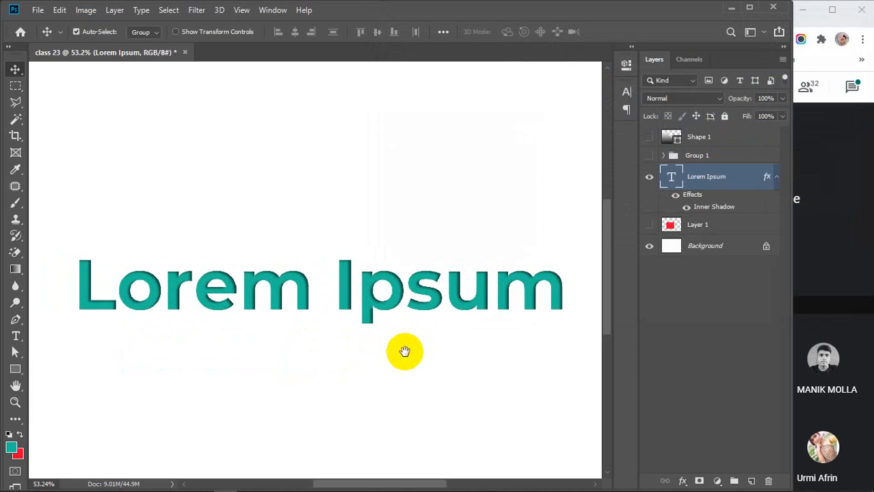
pyautogui.scroll(-1, 405, 355)
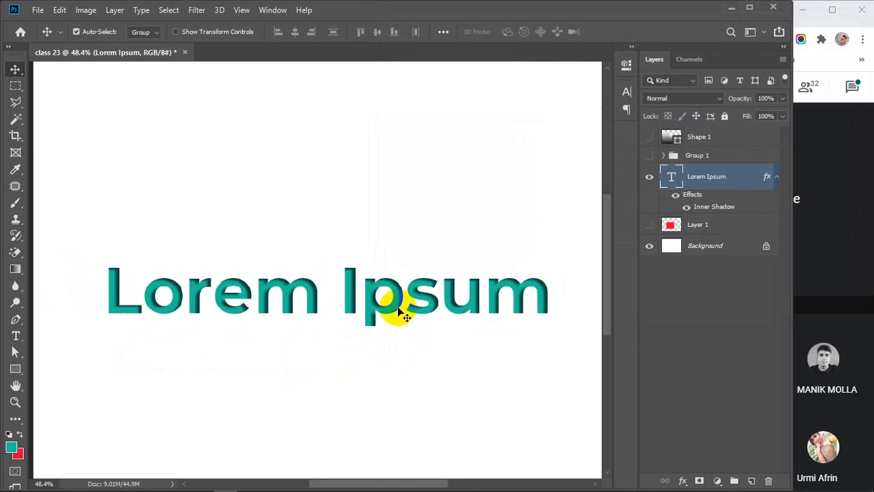
pyautogui.moveTo(396, 306); pyautogui.dragTo(391, 296)
pyautogui.scroll(-1, 390, 299)
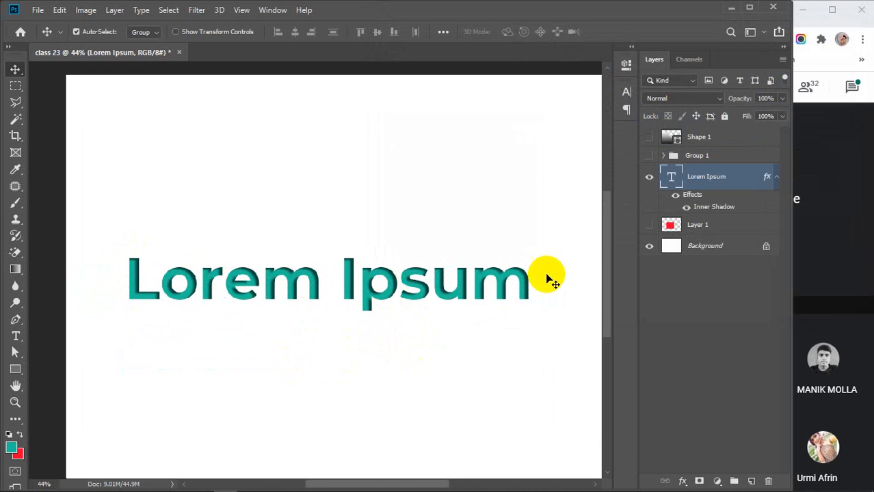
pyautogui.scroll(-1, 277, 318)
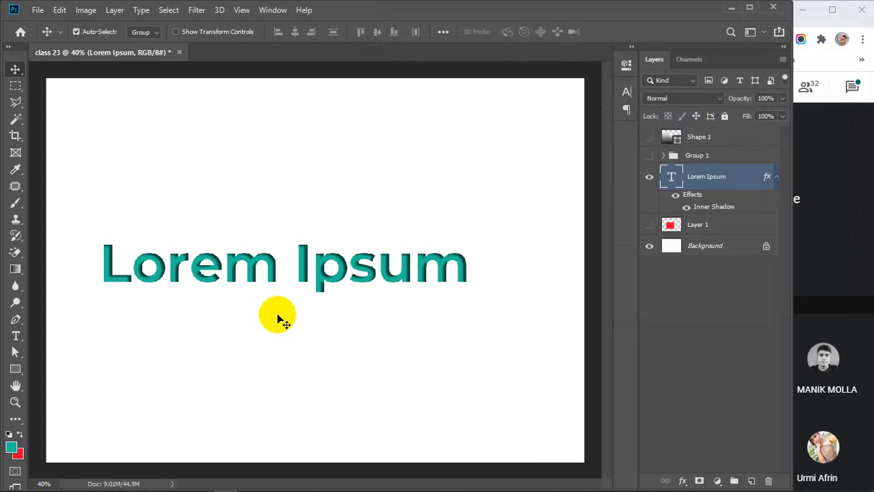
# Marquee-select the layers covering the Lorem Ipsum area and the word Ipsum.
pyautogui.moveTo(85, 225); pyautogui.dragTo(501, 342)
pyautogui.scroll(4, 283, 260)
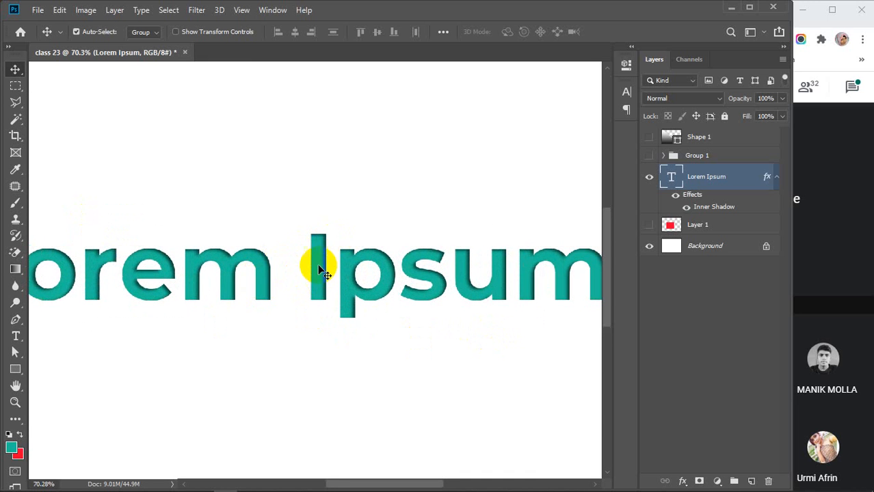
pyautogui.scroll(-1, 312, 287)
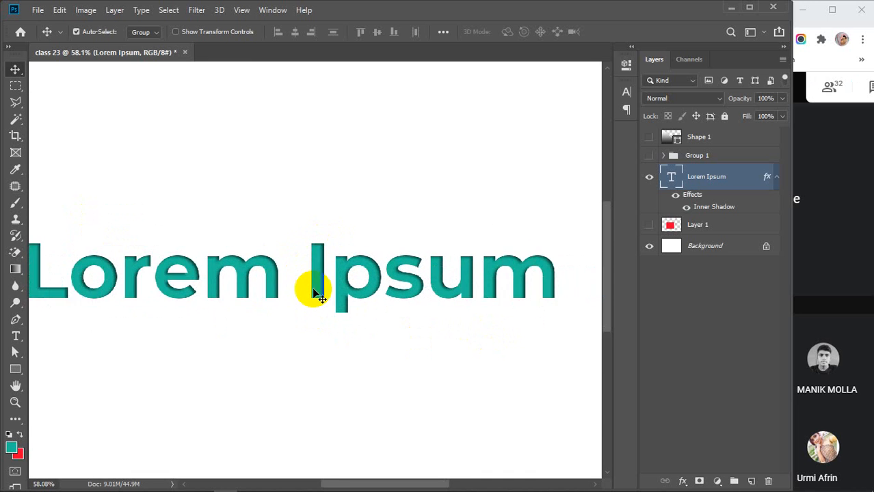
pyautogui.scroll(-2, 312, 288)
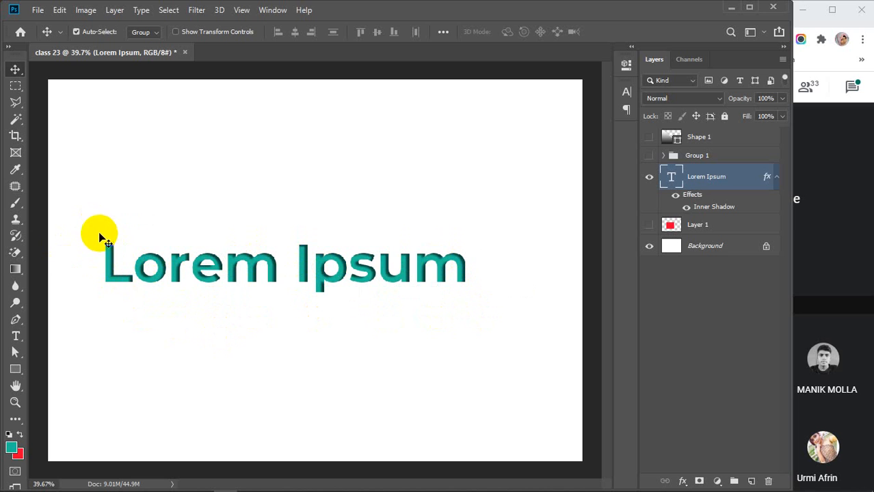
pyautogui.moveTo(93, 231); pyautogui.dragTo(487, 333)
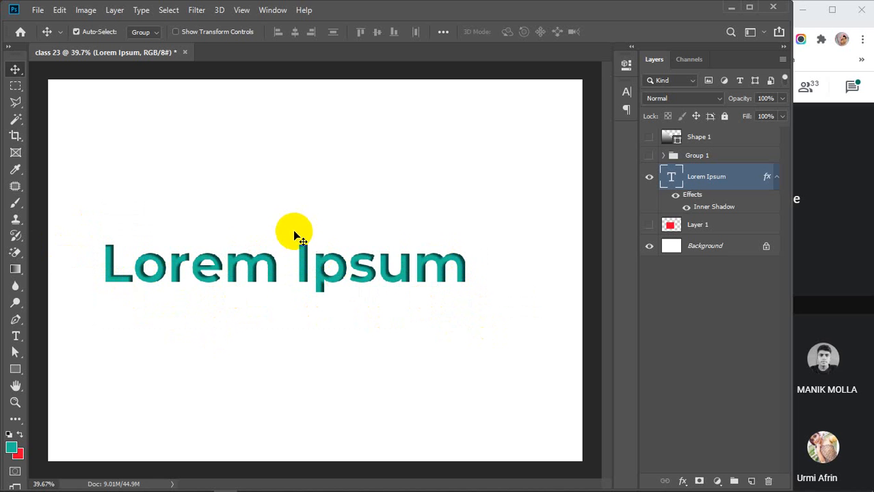
pyautogui.moveTo(292, 228); pyautogui.dragTo(486, 326)
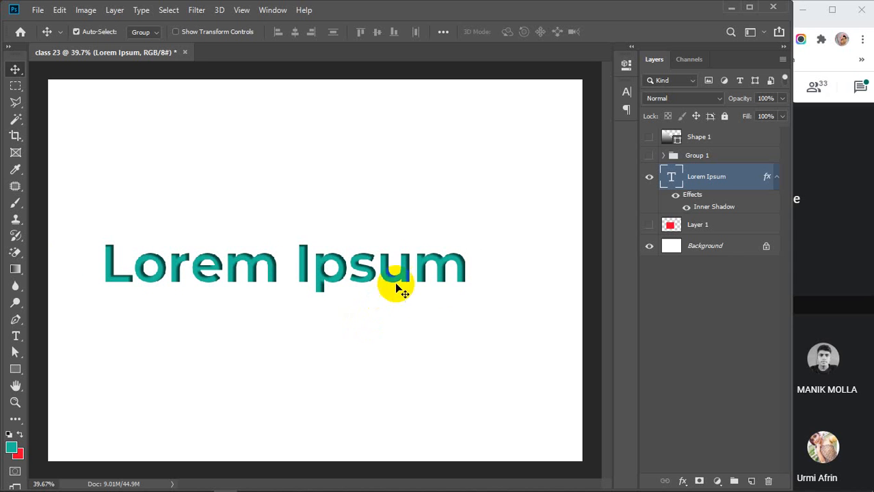
# Select Shape 1 and the other layers and delete them, leaving only Background.
pyautogui.click(711, 137)
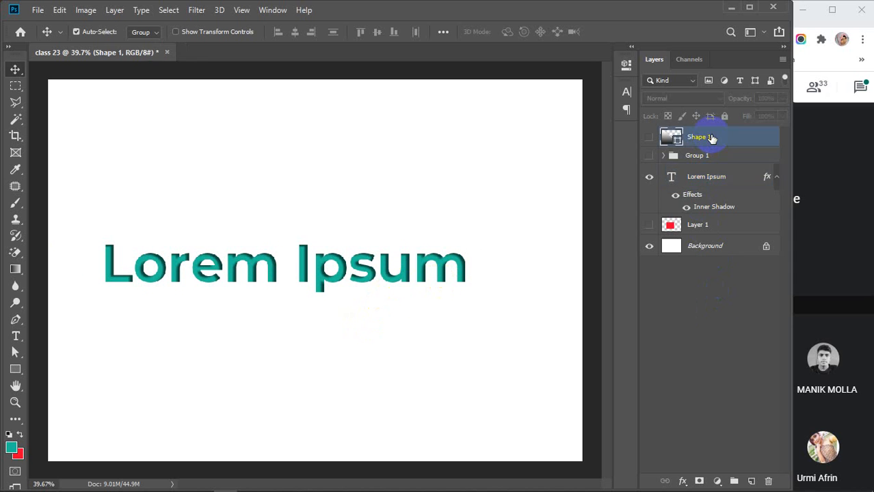
pyautogui.press('Delete')
pyautogui.press('Delete')
pyautogui.press('Delete')
pyautogui.press('Delete')
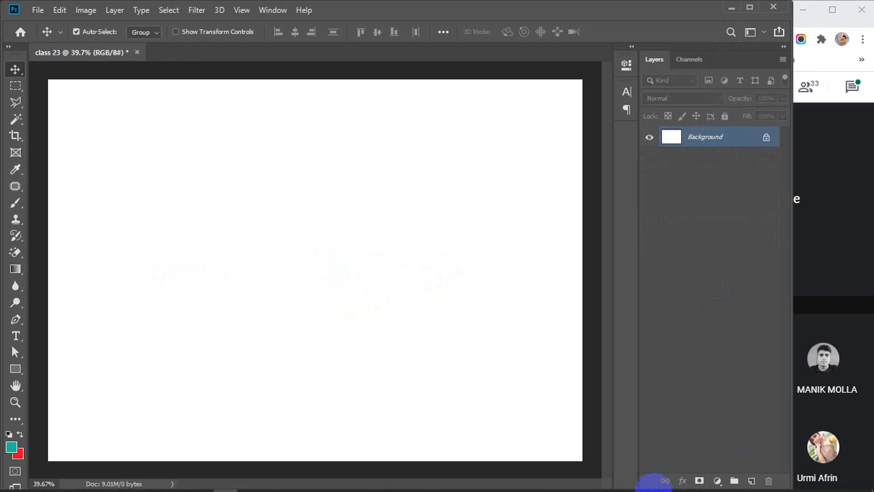
pyautogui.moveTo(645, 486)
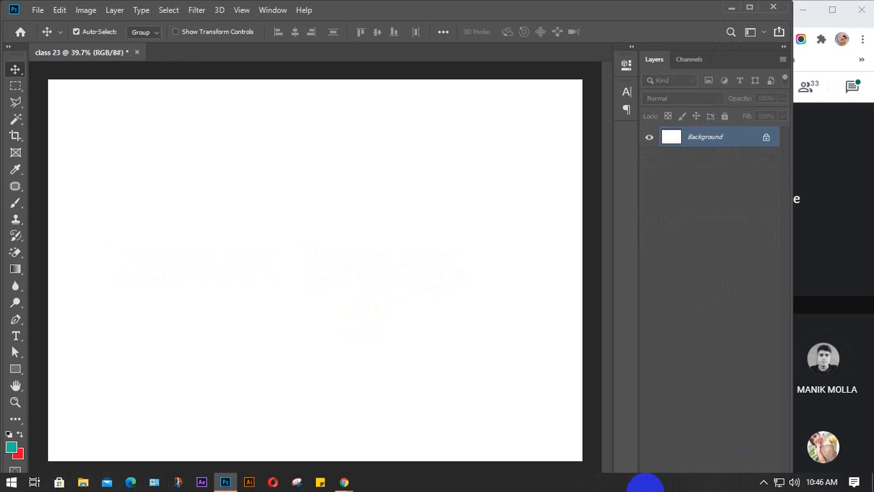
# Minimize Photoshop, maximize the Meet window, open the system tray, and finish the traced path.
pyautogui.click(731, 7)
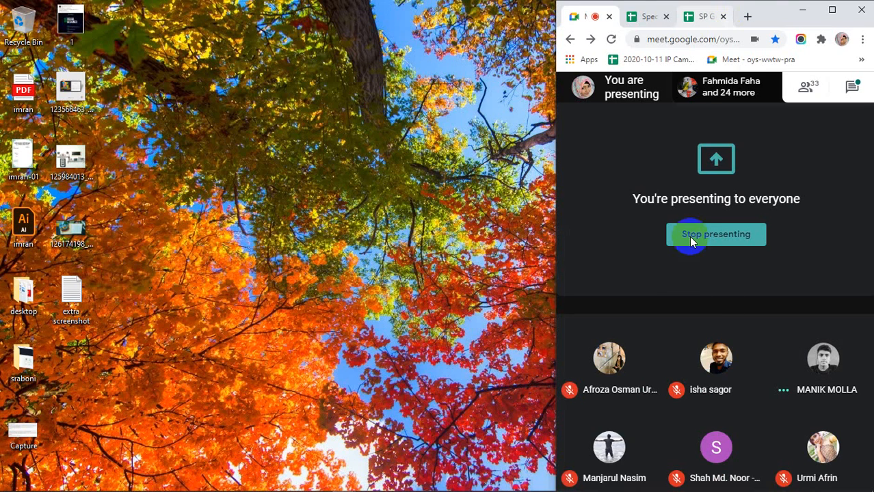
pyautogui.click(833, 10)
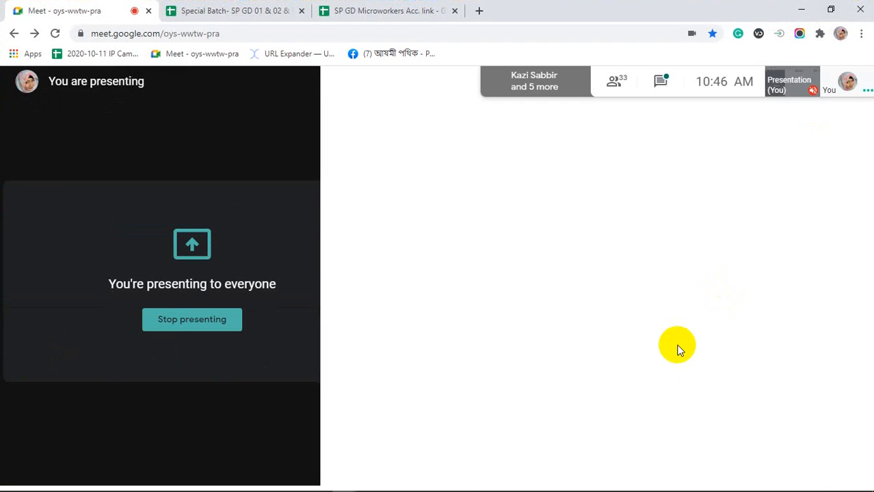
pyautogui.moveTo(657, 485)
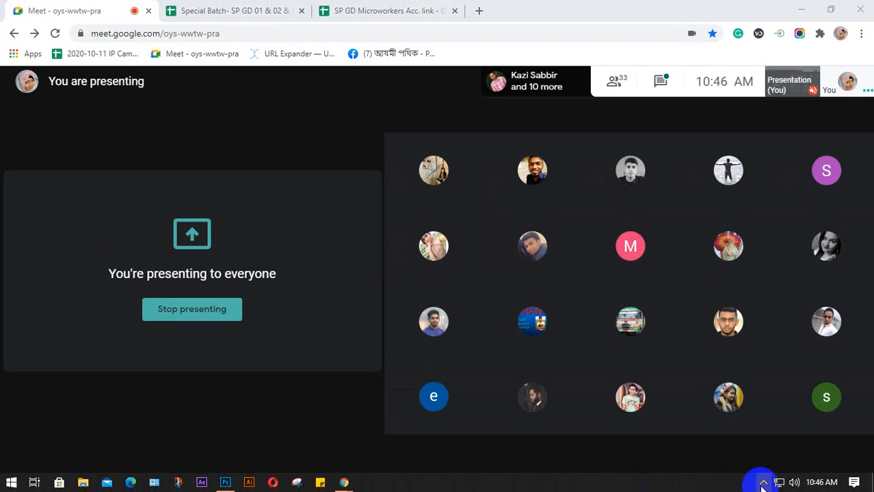
pyautogui.click(763, 483)
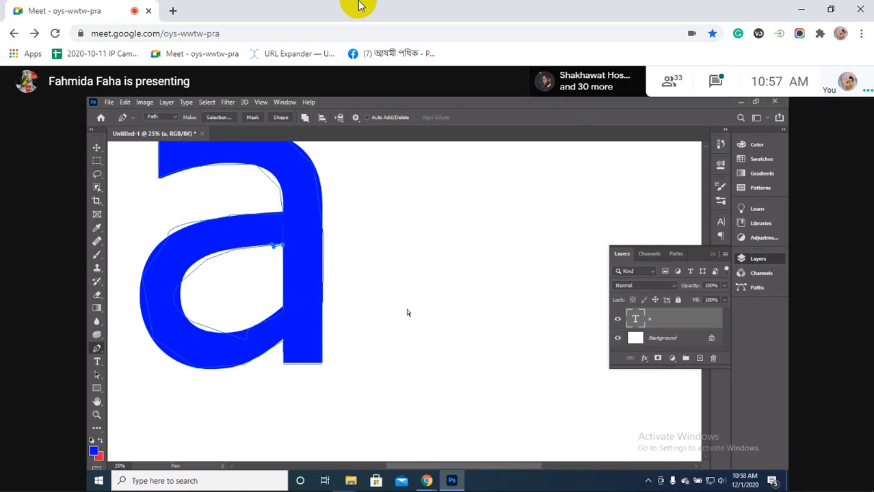
pyautogui.press('Escape')
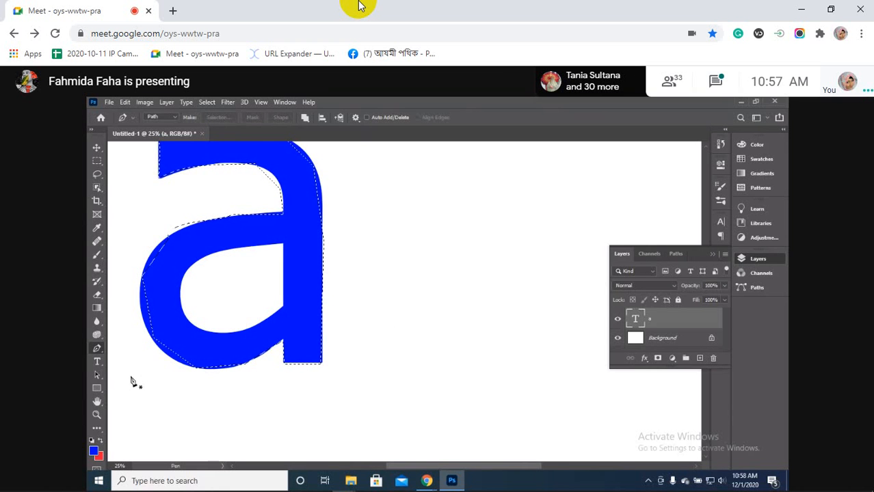
# Switch to whole-path selection, then show the hidden system tray icons.
pyautogui.click(98, 376)
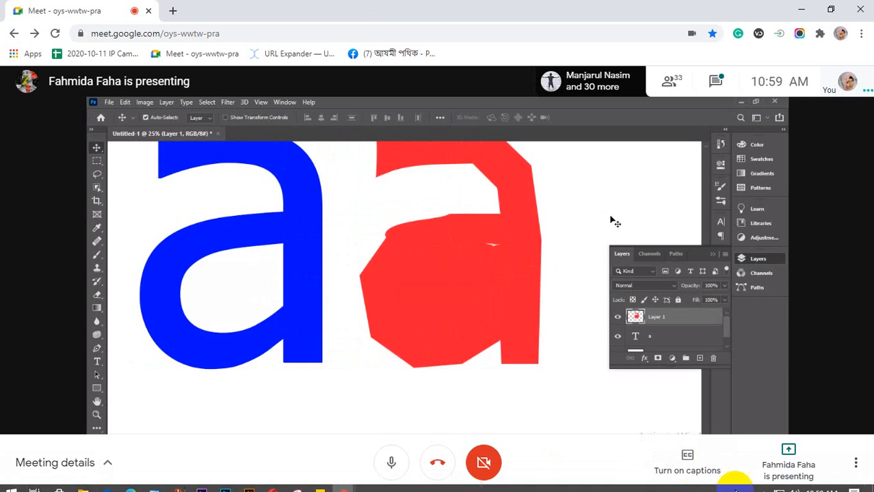
pyautogui.click(764, 484)
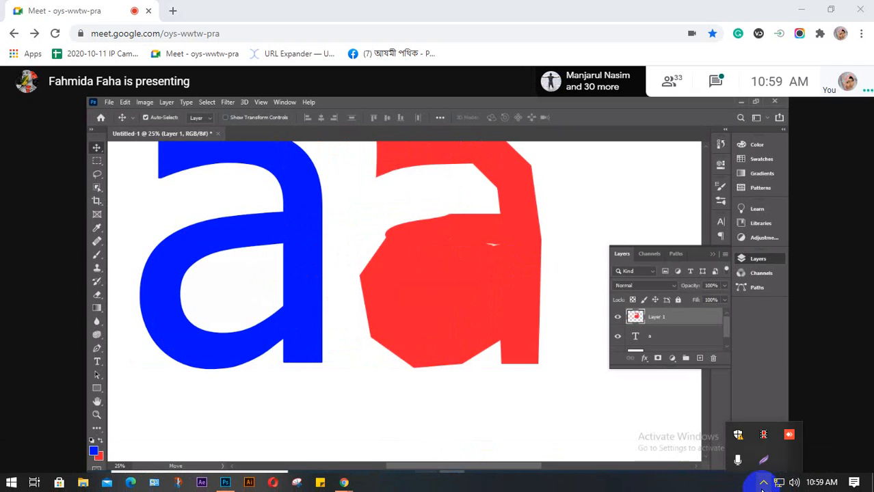